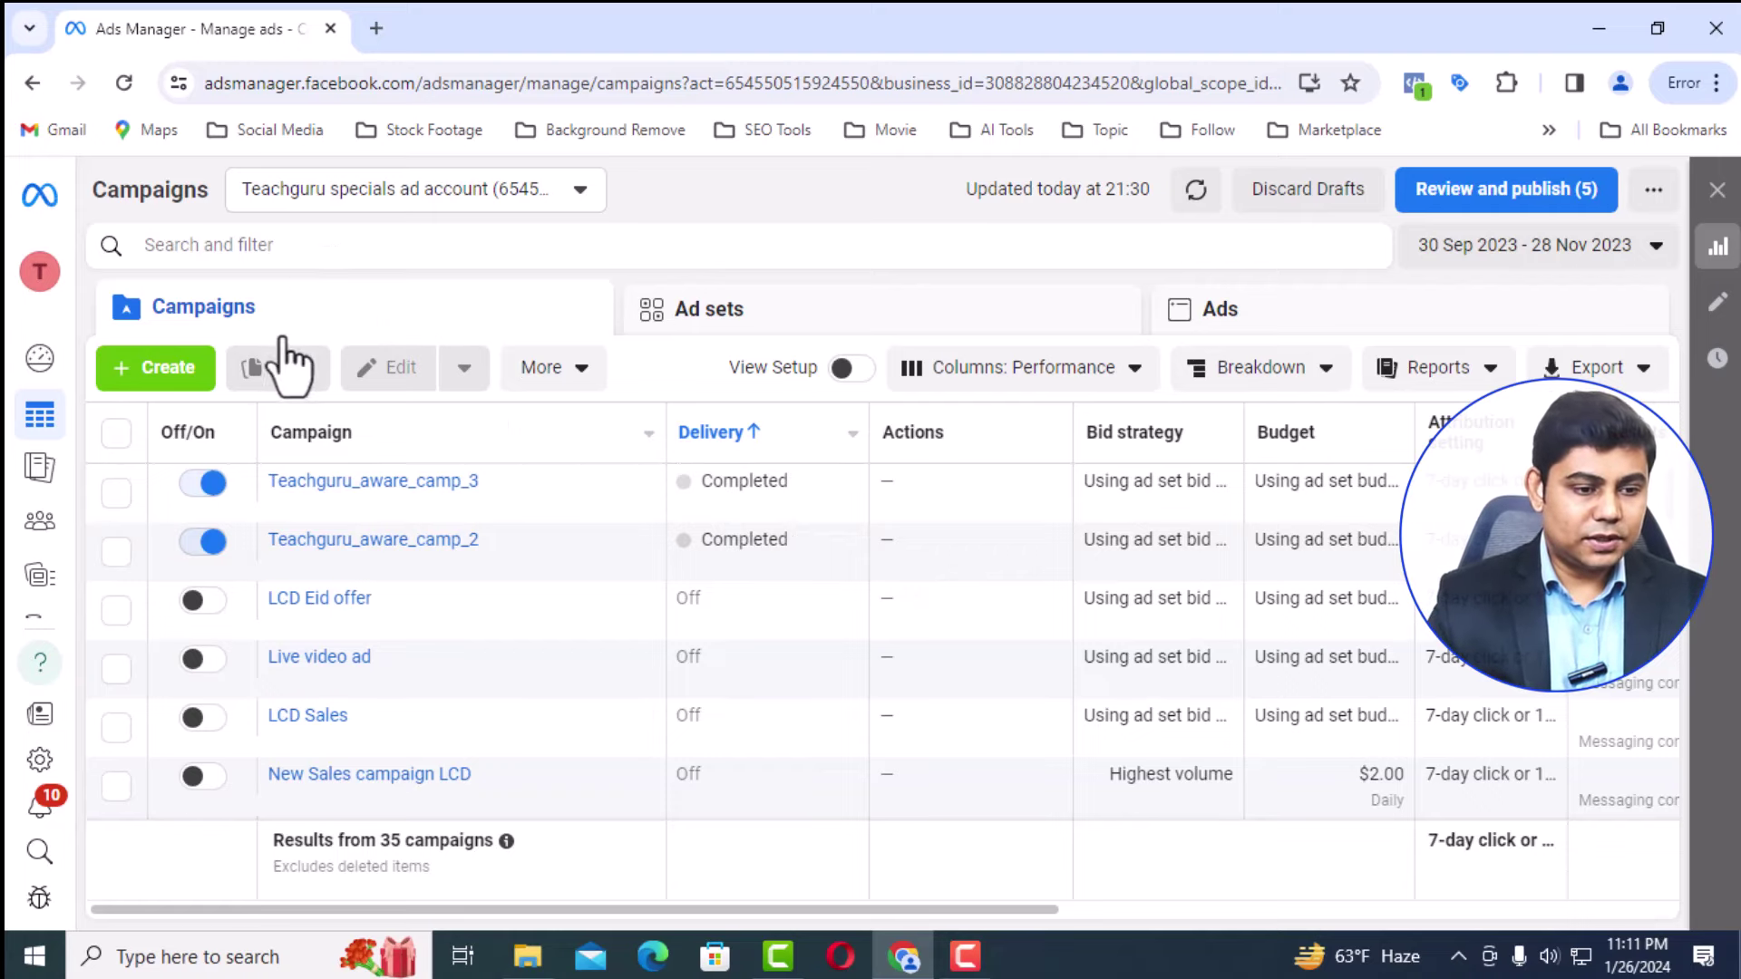
# Create a new auction campaign with the Leads objective, using the manual leads campaign setup
pyautogui.click(163, 363)
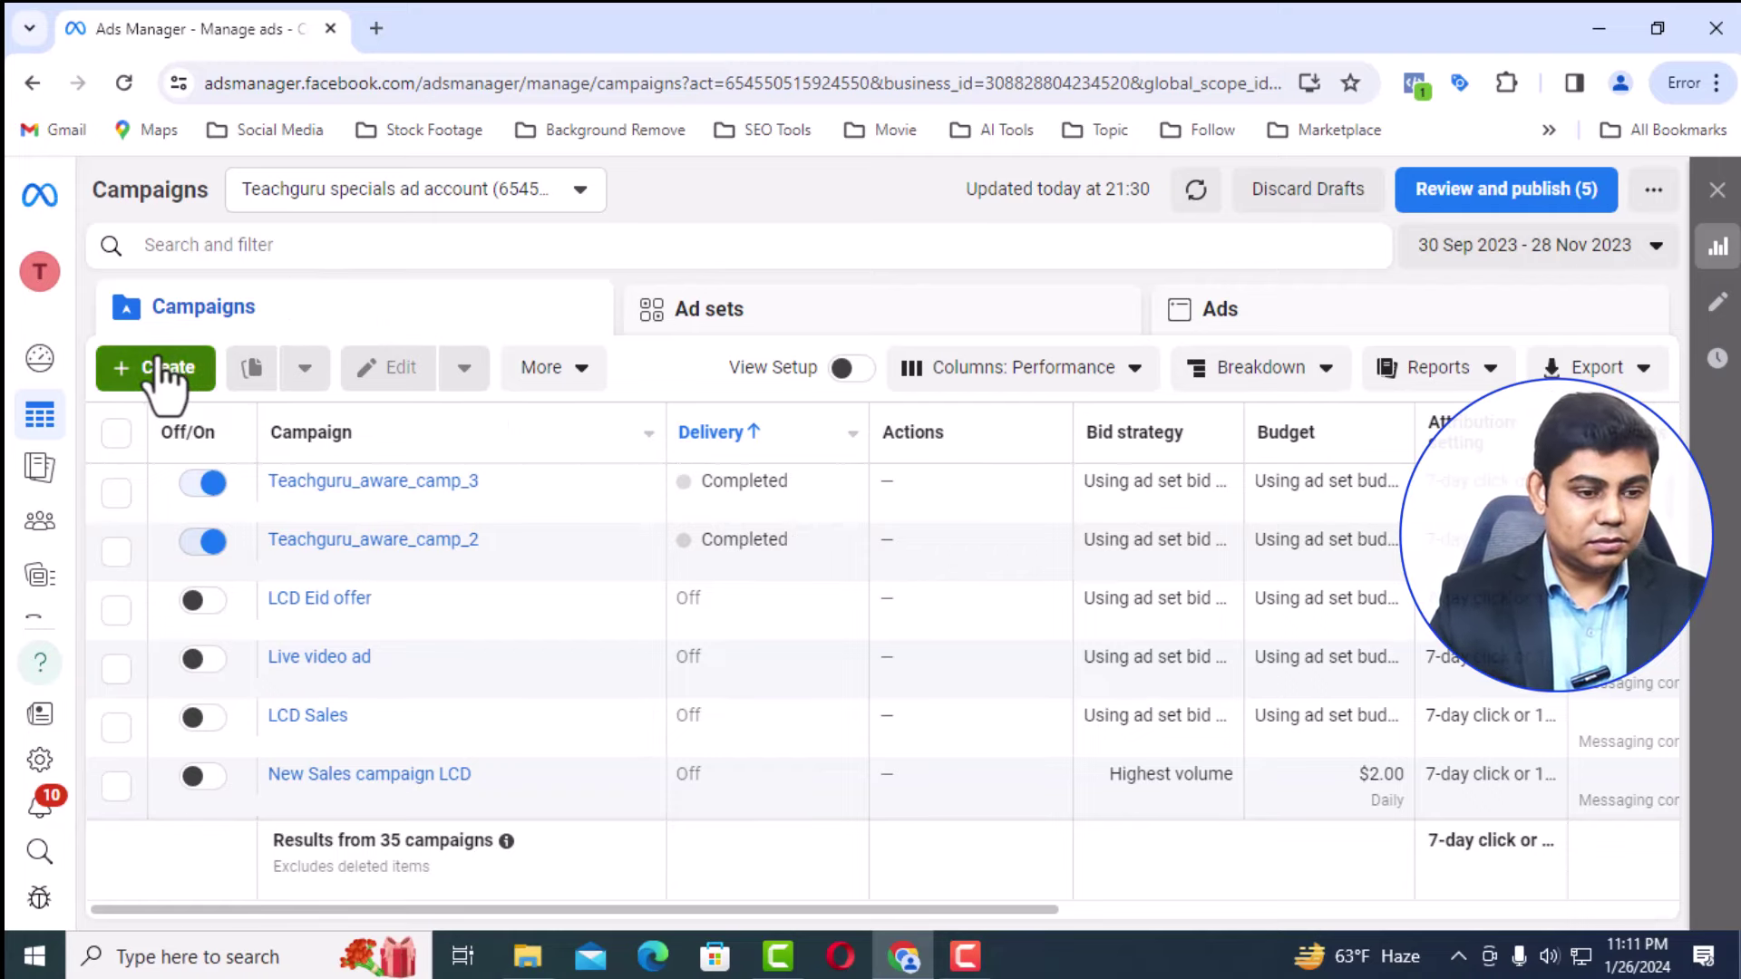
pyautogui.moveTo(709, 476)
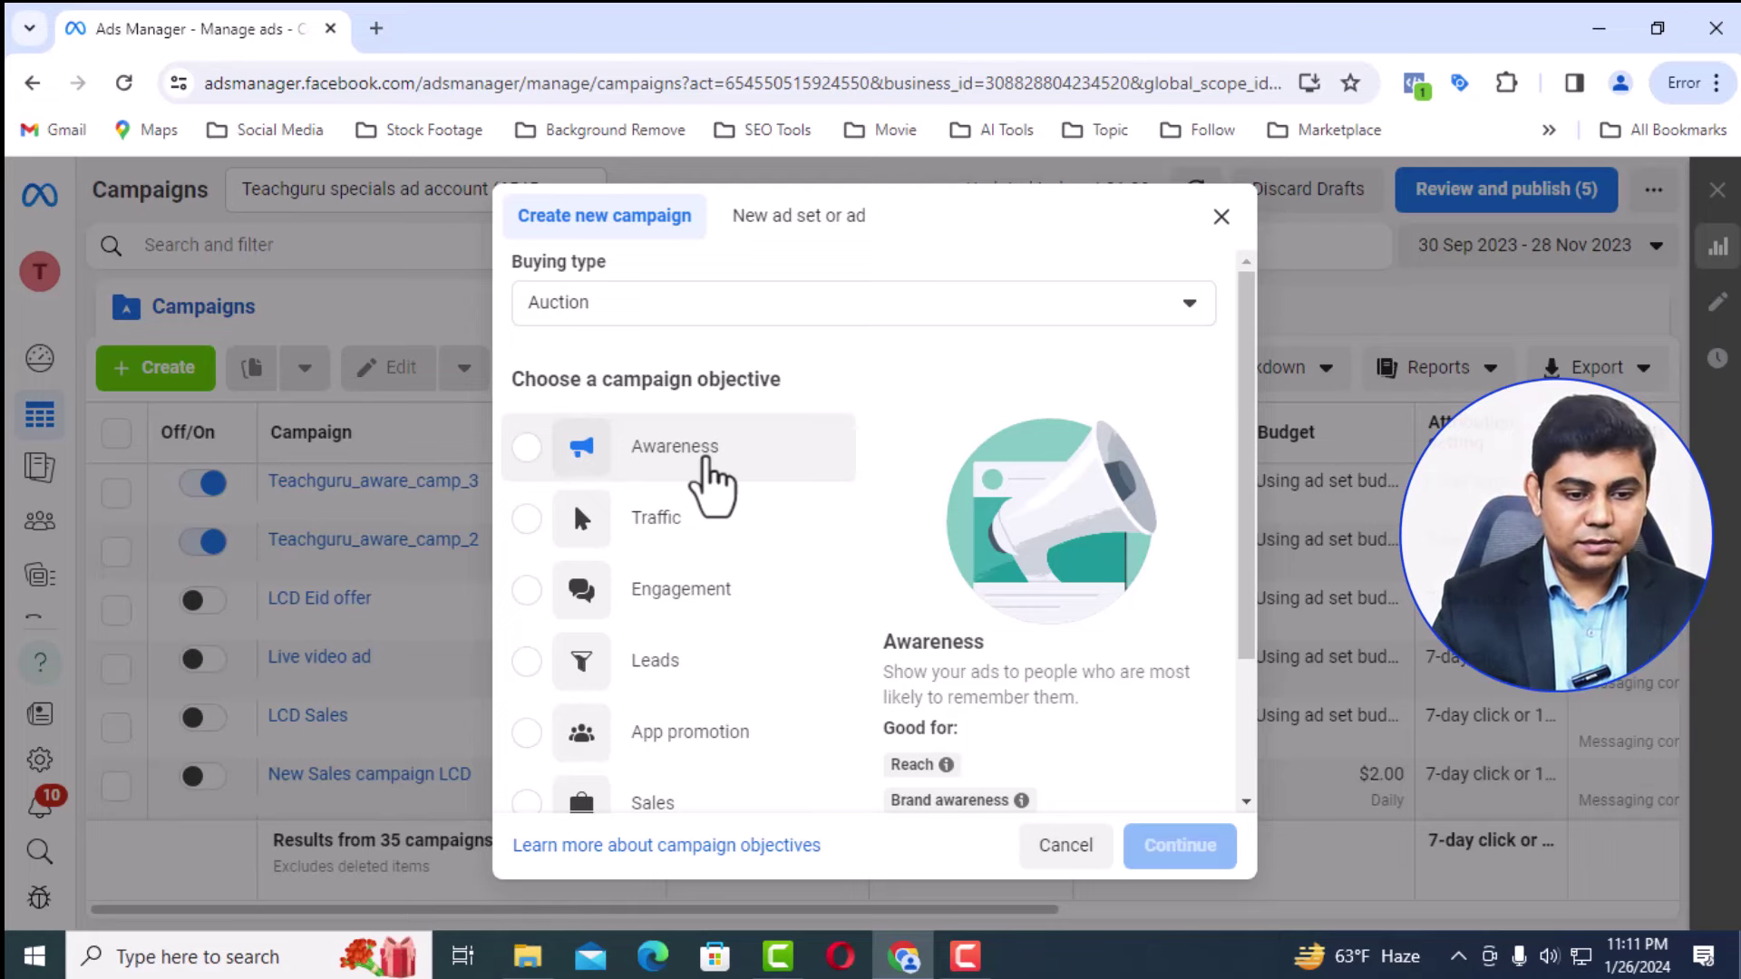
pyautogui.click(668, 671)
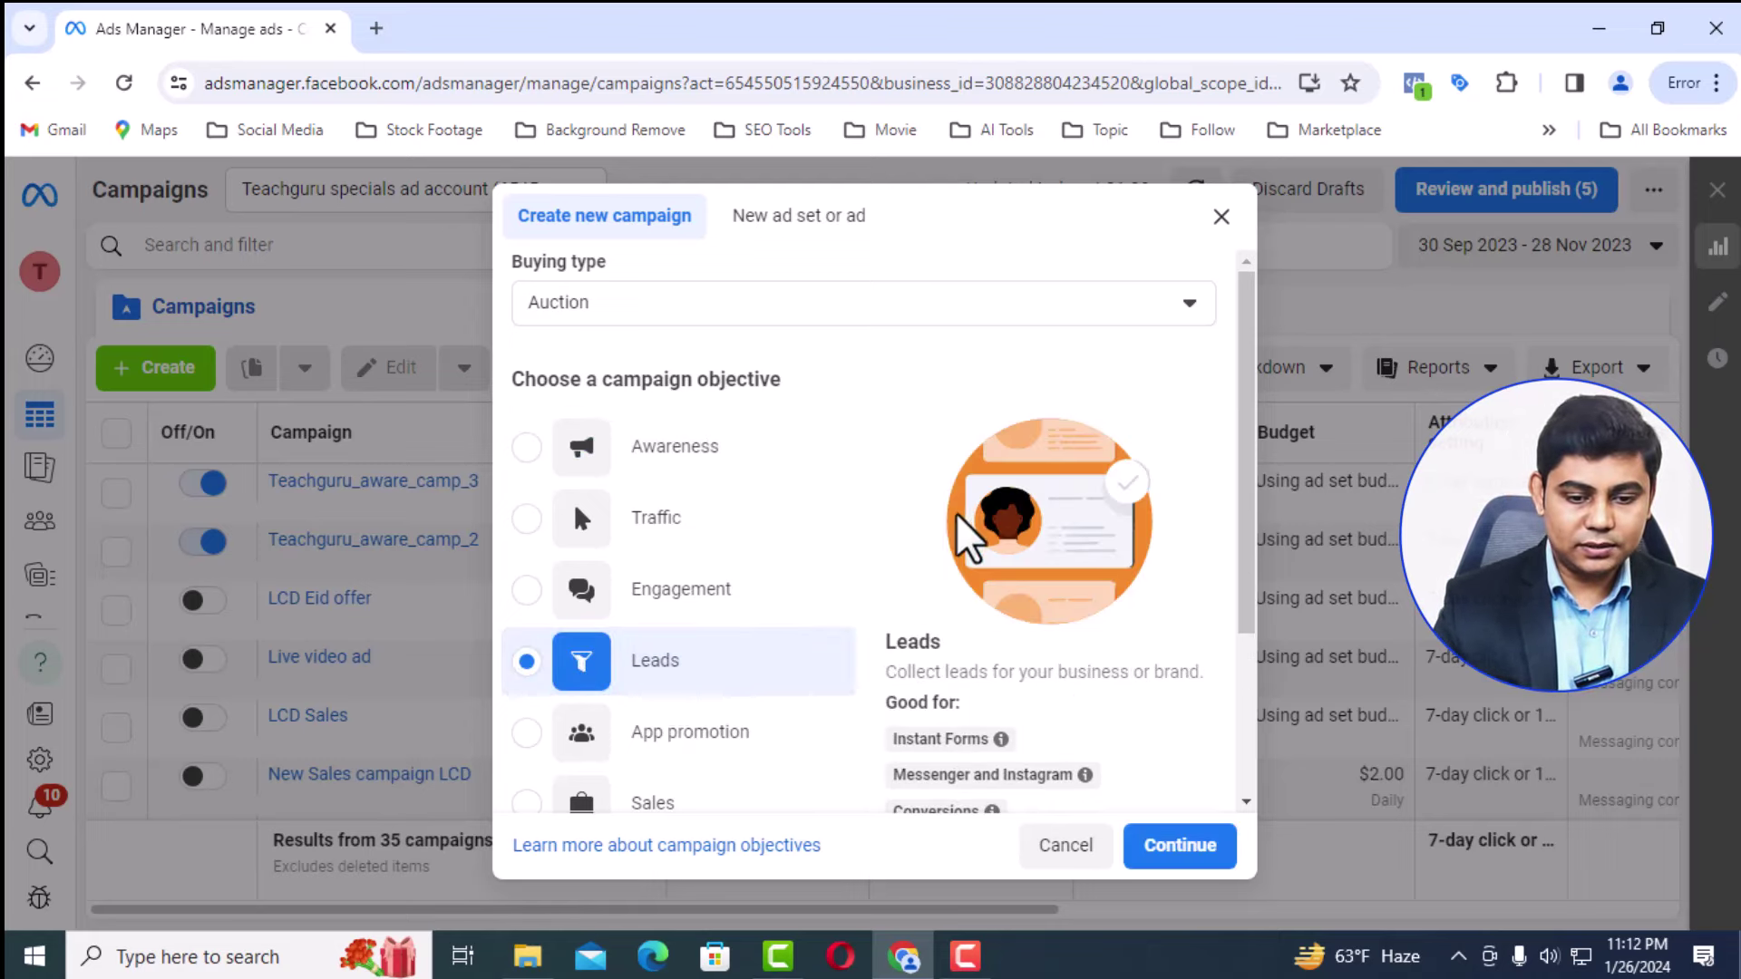
pyautogui.click(1177, 845)
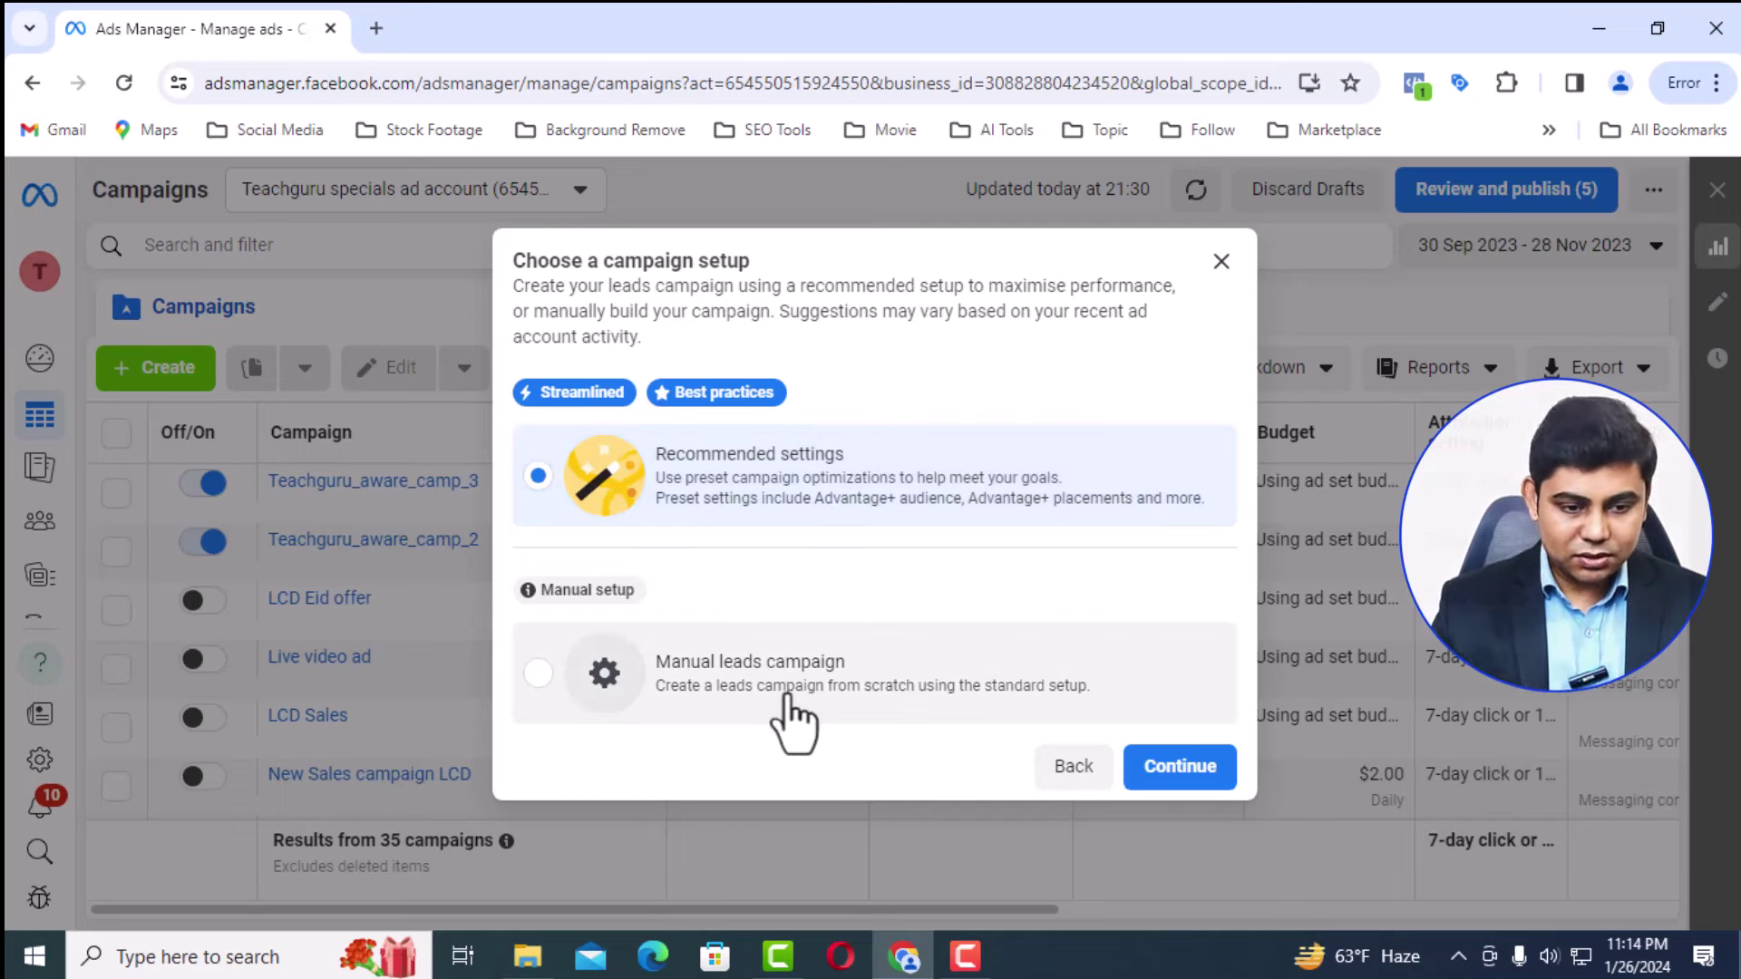
pyautogui.click(794, 716)
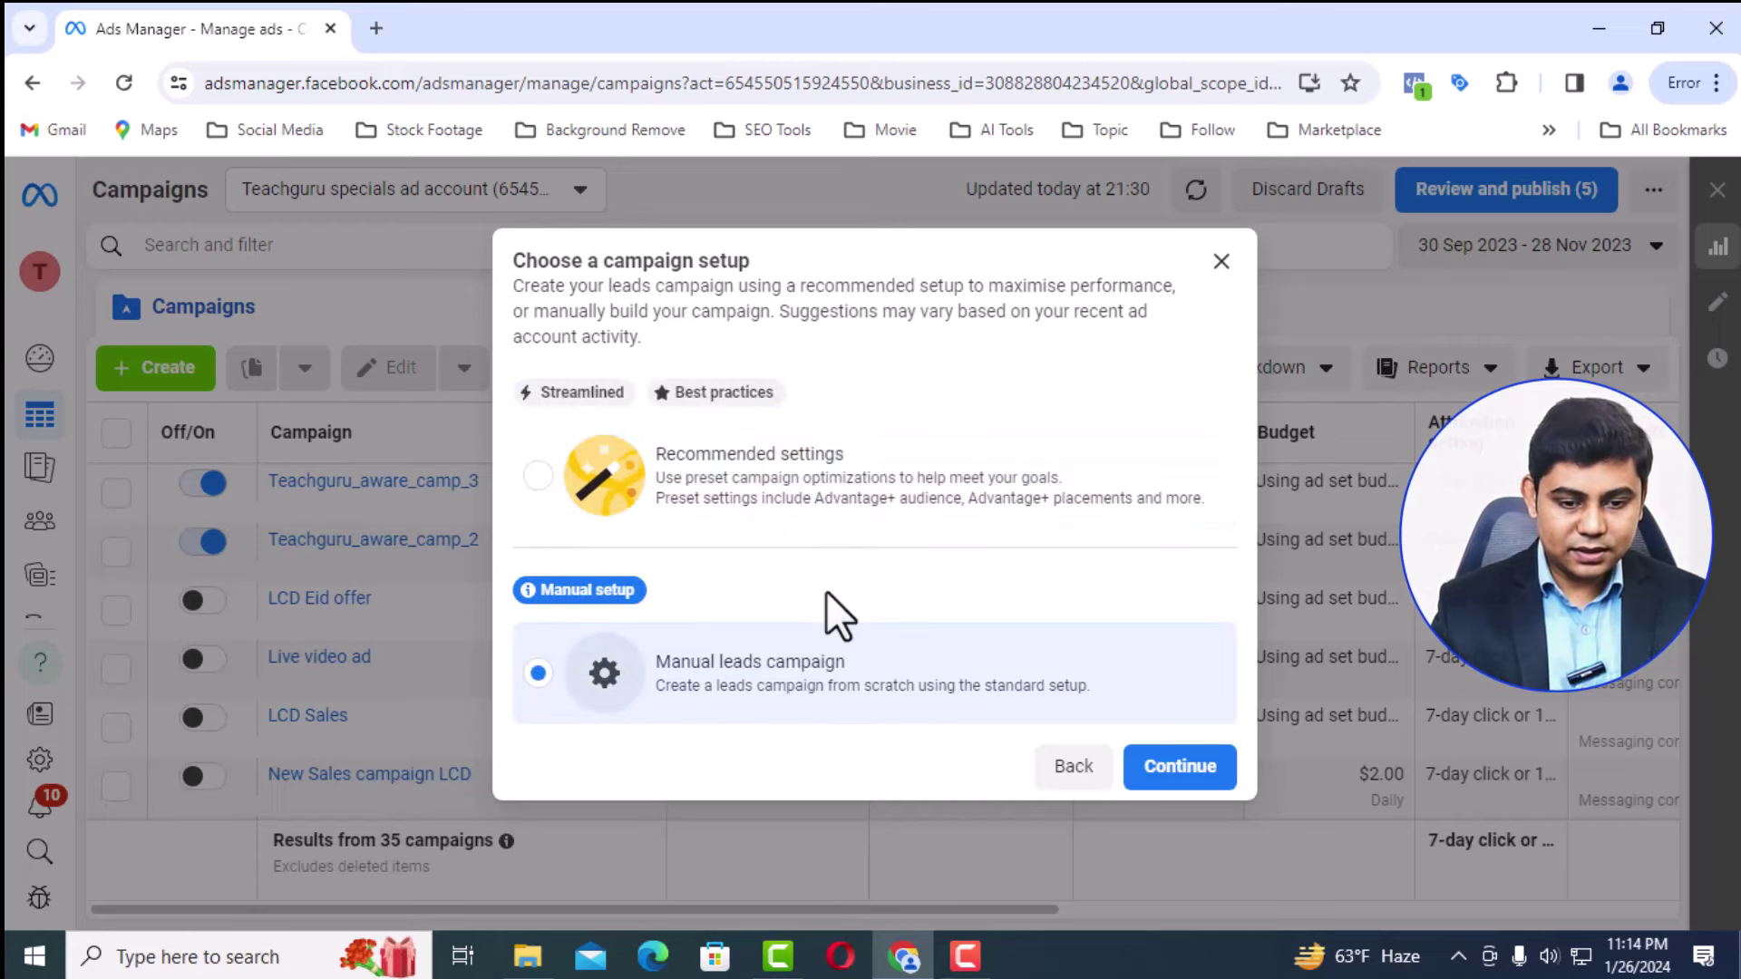
pyautogui.click(1178, 767)
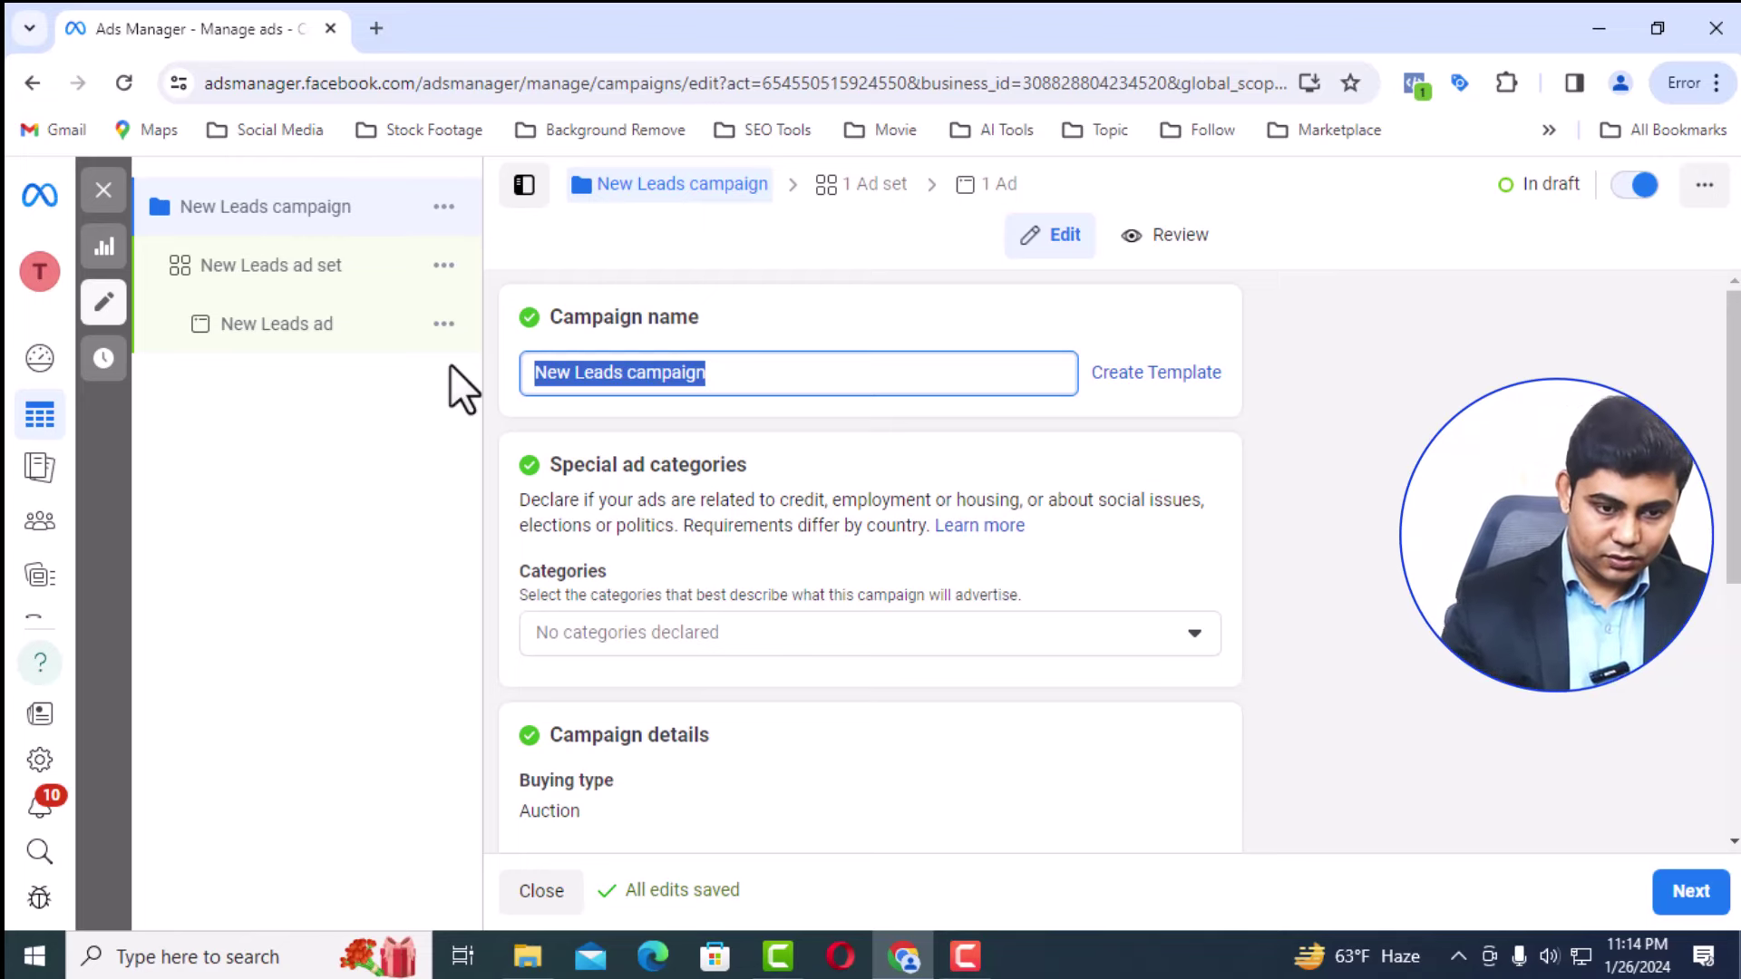
# Rename the campaign as Leads_camp_both_25-50_7days and select the whole name for reuse
pyautogui.click(571, 373)
pyautogui.press('BackSpace')
pyautogui.press('BackSpace')
pyautogui.press('BackSpace')
pyautogui.press('BackSpace')
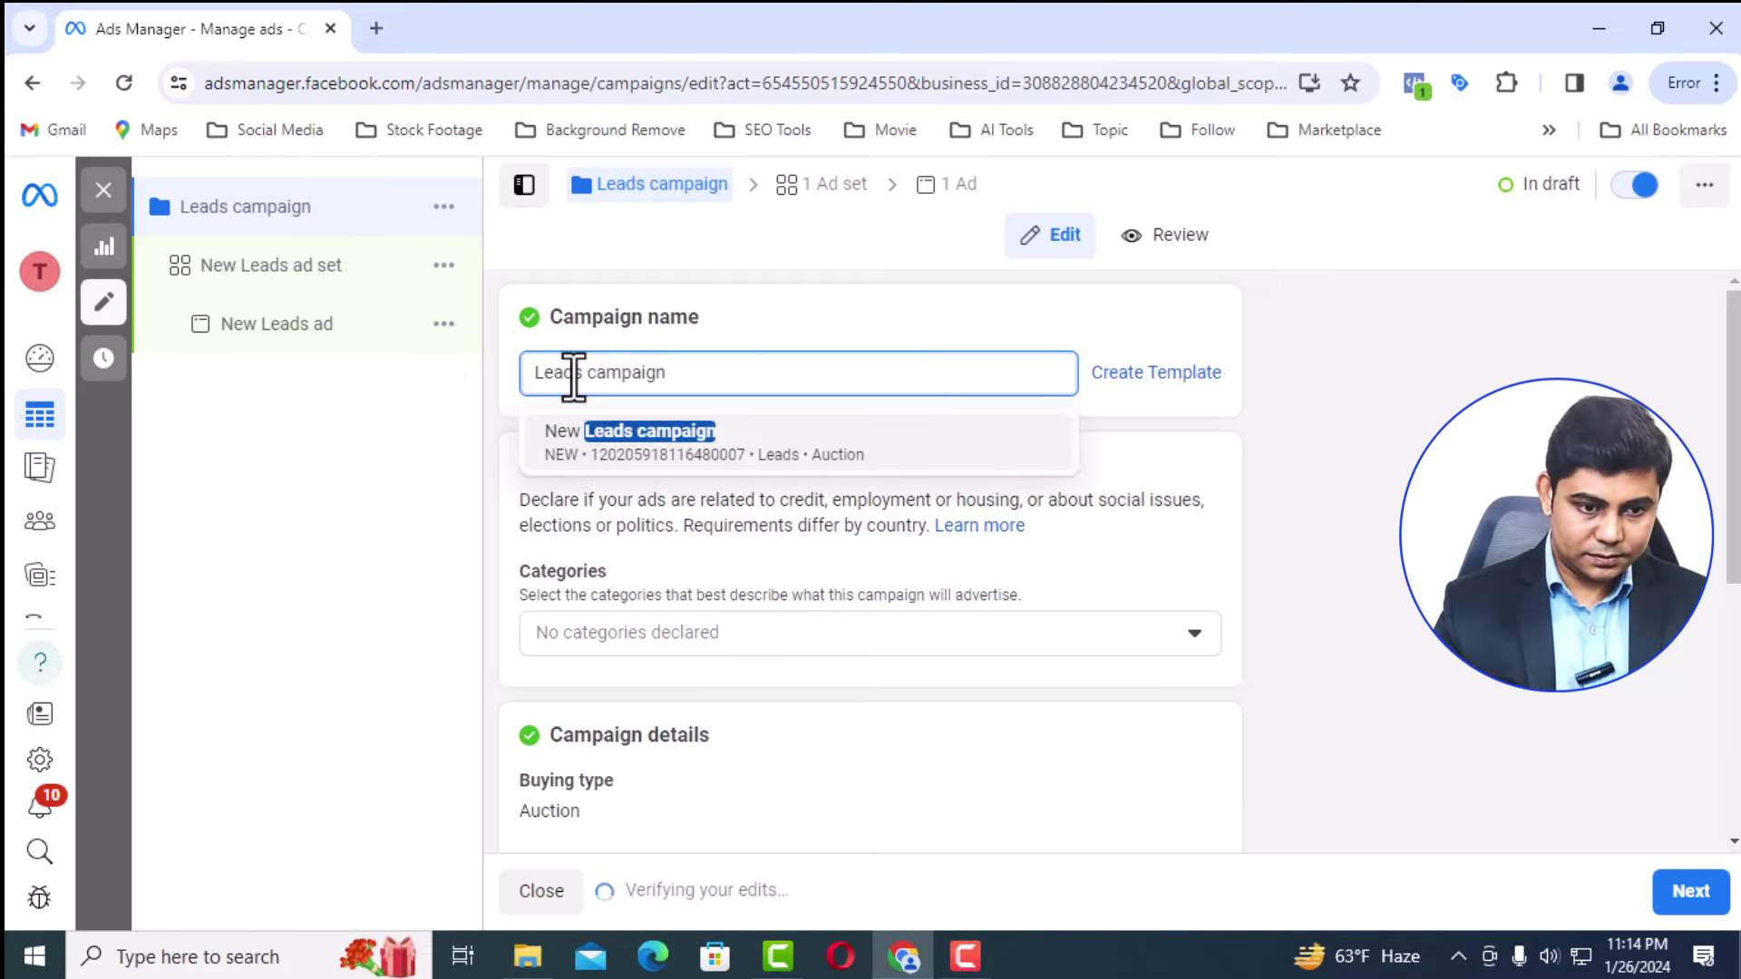
pyautogui.click(577, 373)
pyautogui.press('BackSpace')
pyautogui.write('_')
pyautogui.press('Delete')
pyautogui.press('Delete')
pyautogui.press('Delete')
pyautogui.press('Delete')
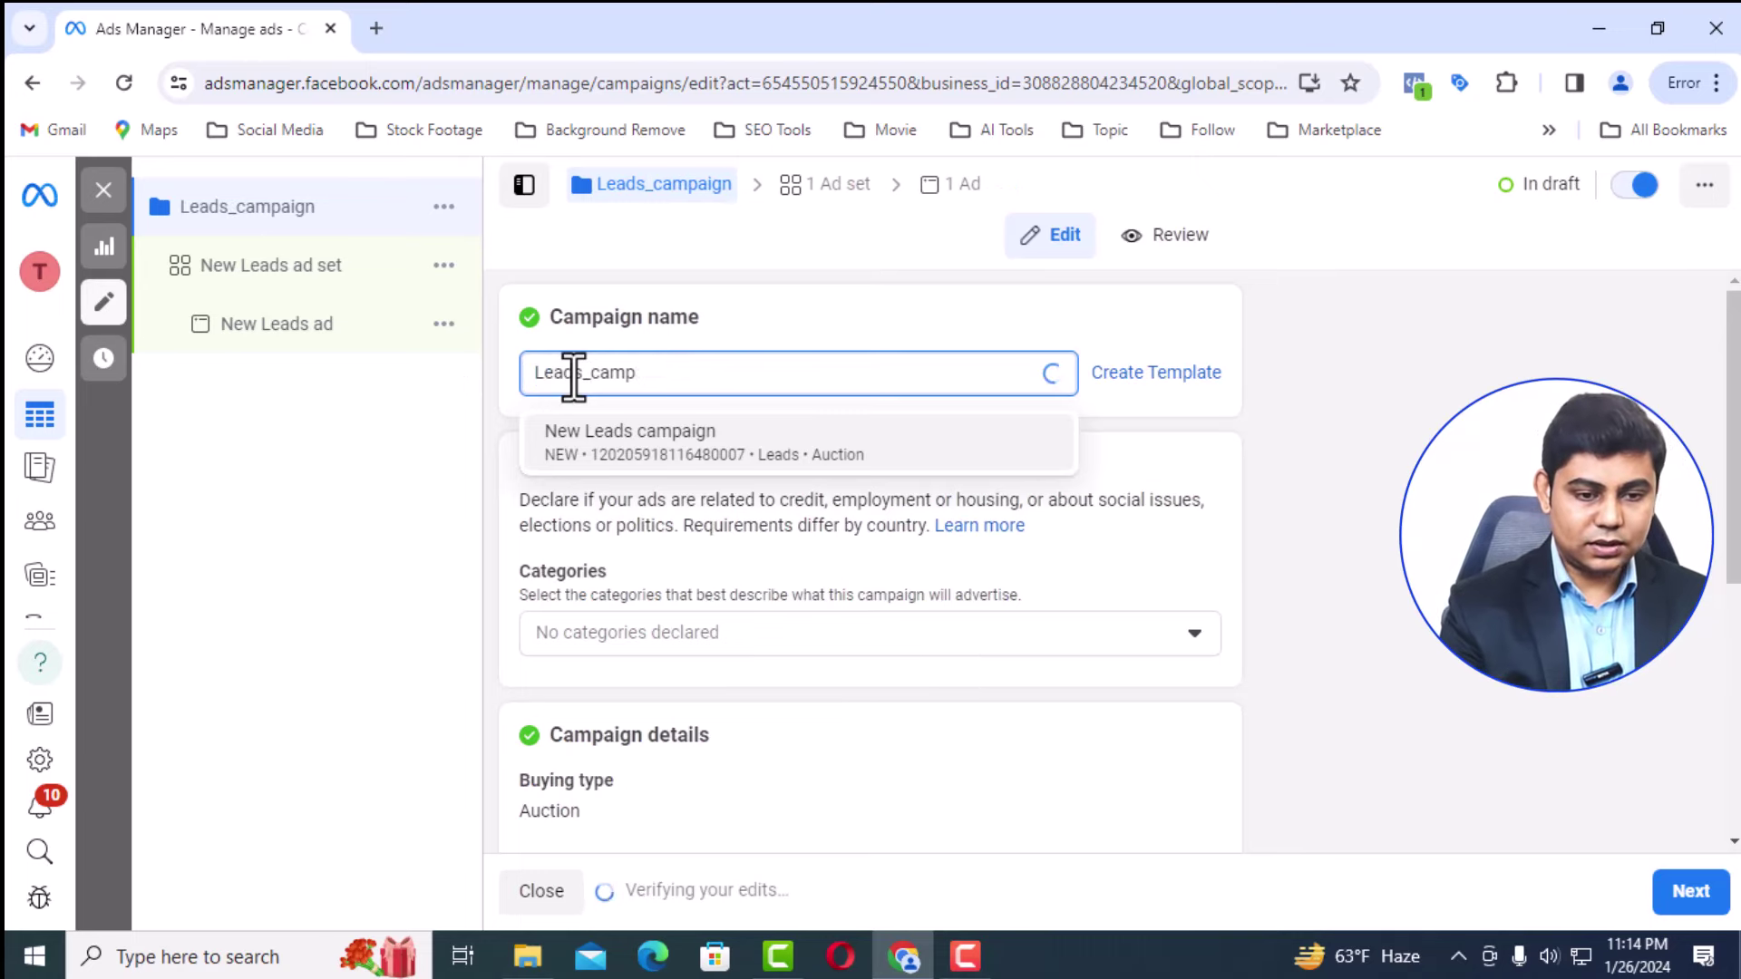
pyautogui.write('_')
pyautogui.write('b')
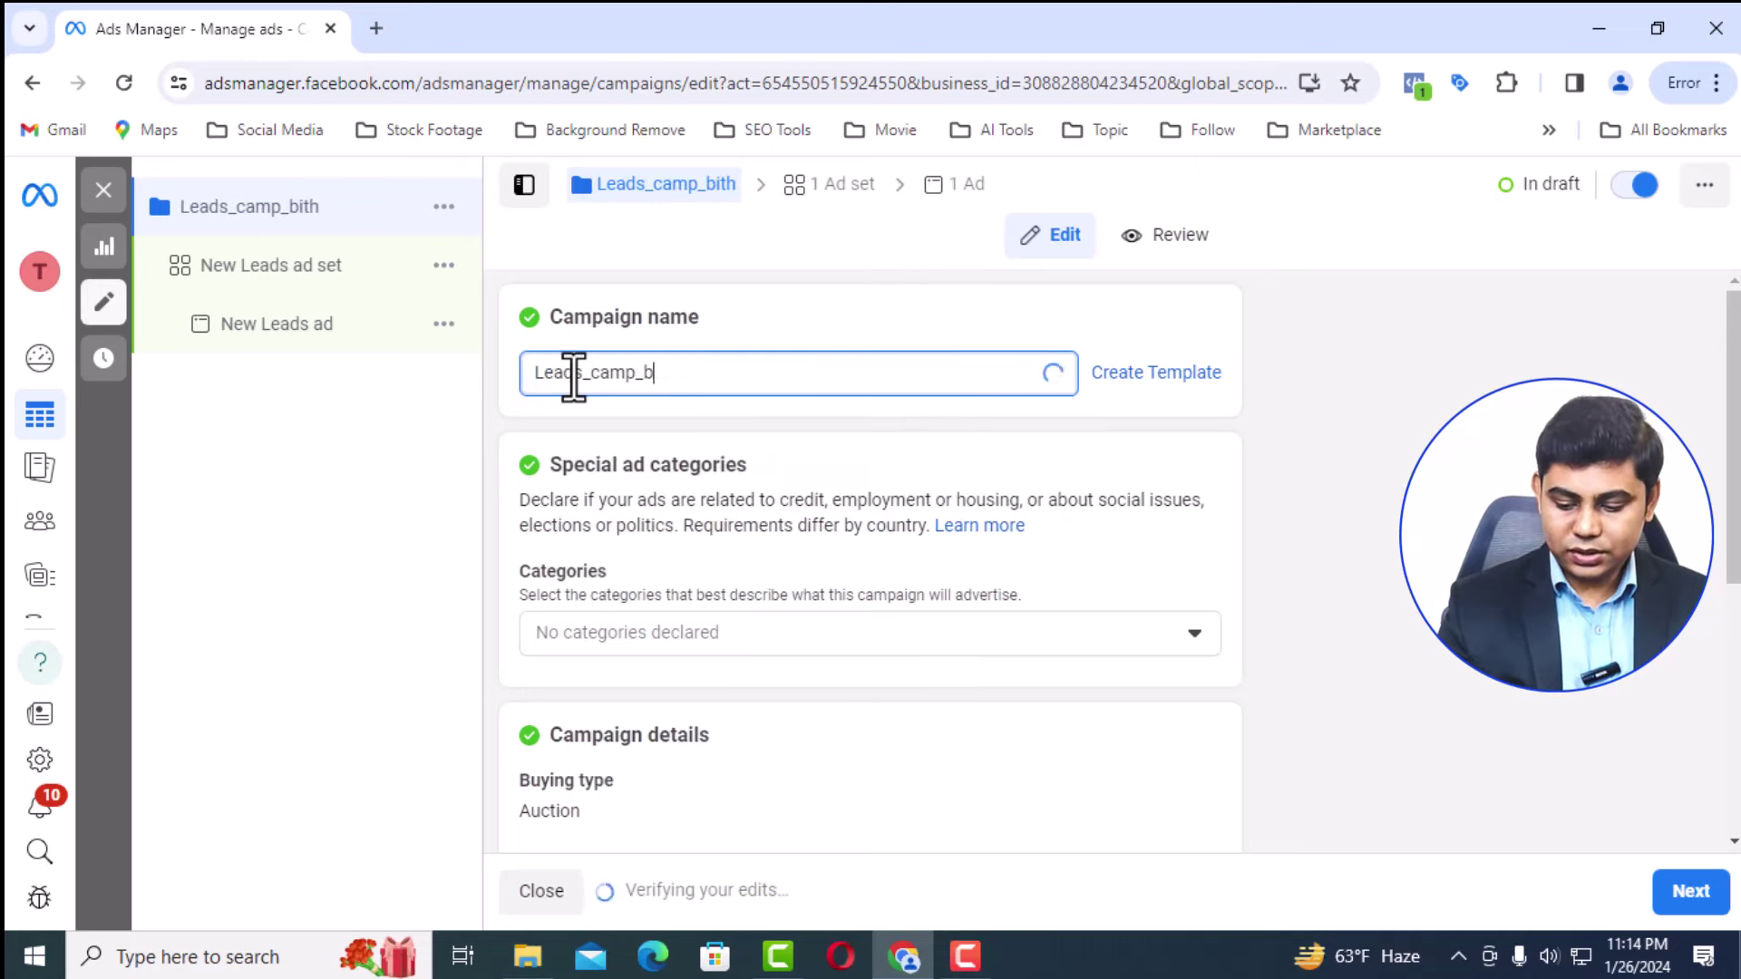
pyautogui.write('oth_')
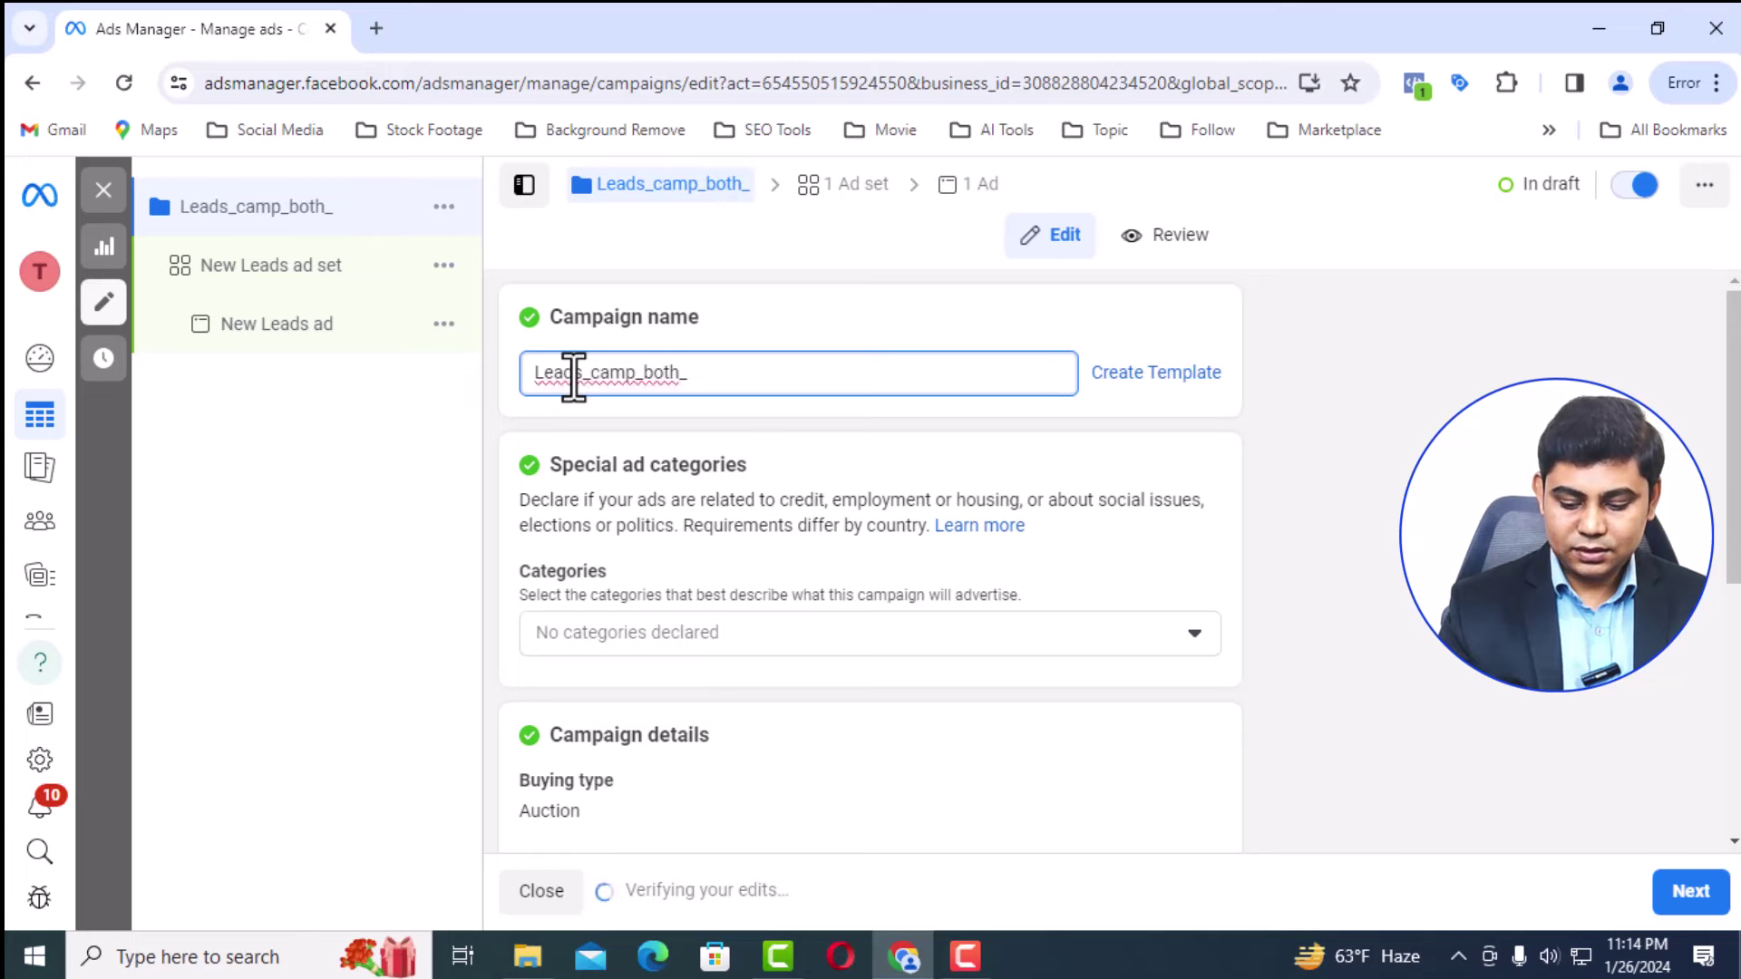
pyautogui.write('25-50')
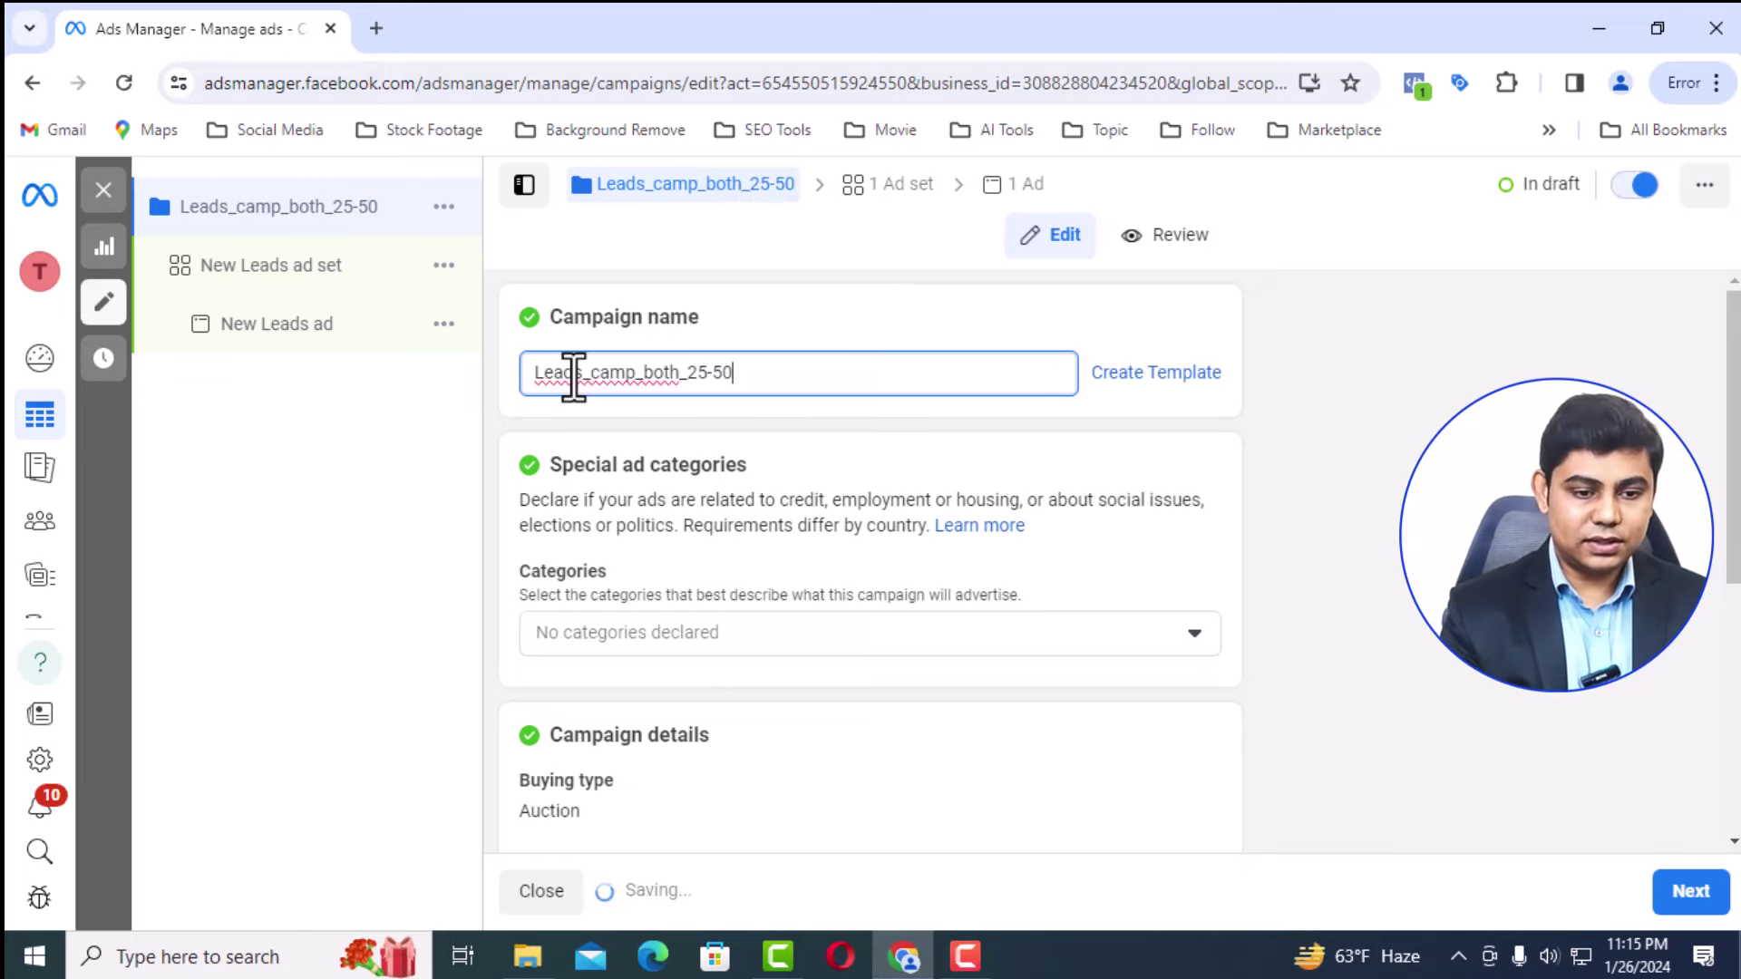
pyautogui.write('_7days')
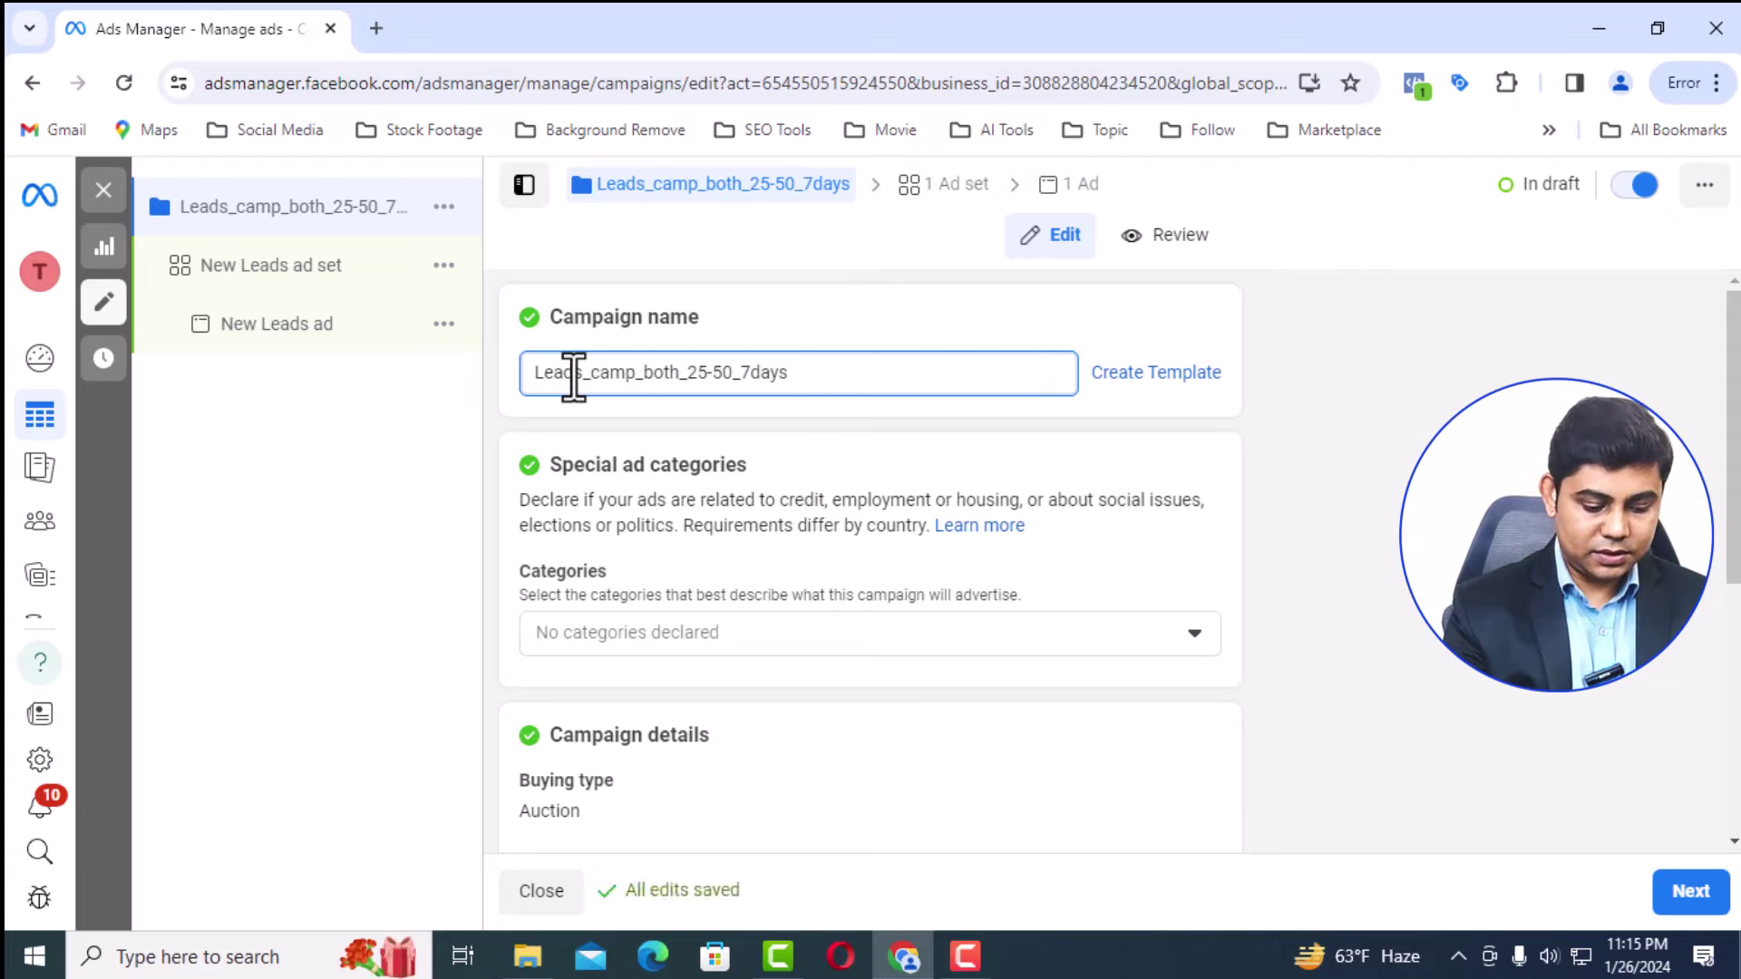
pyautogui.moveTo(795, 372); pyautogui.dragTo(532, 372)
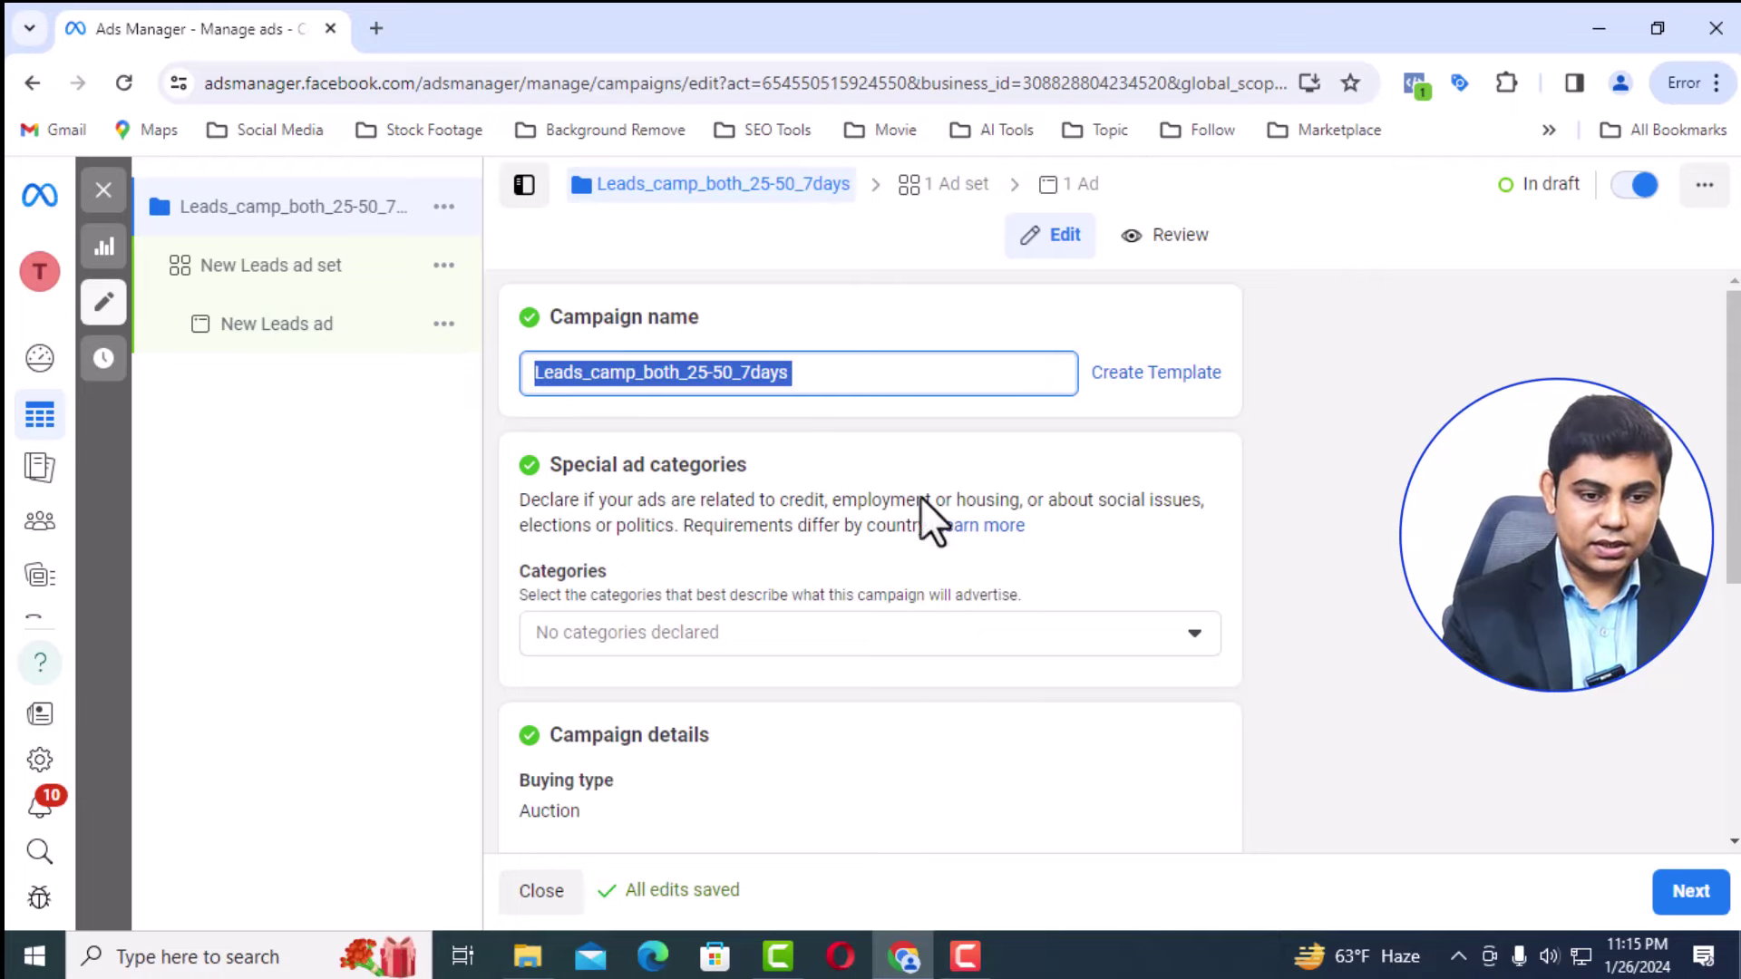
pyautogui.click(859, 371)
pyautogui.moveTo(858, 371); pyautogui.dragTo(489, 358)
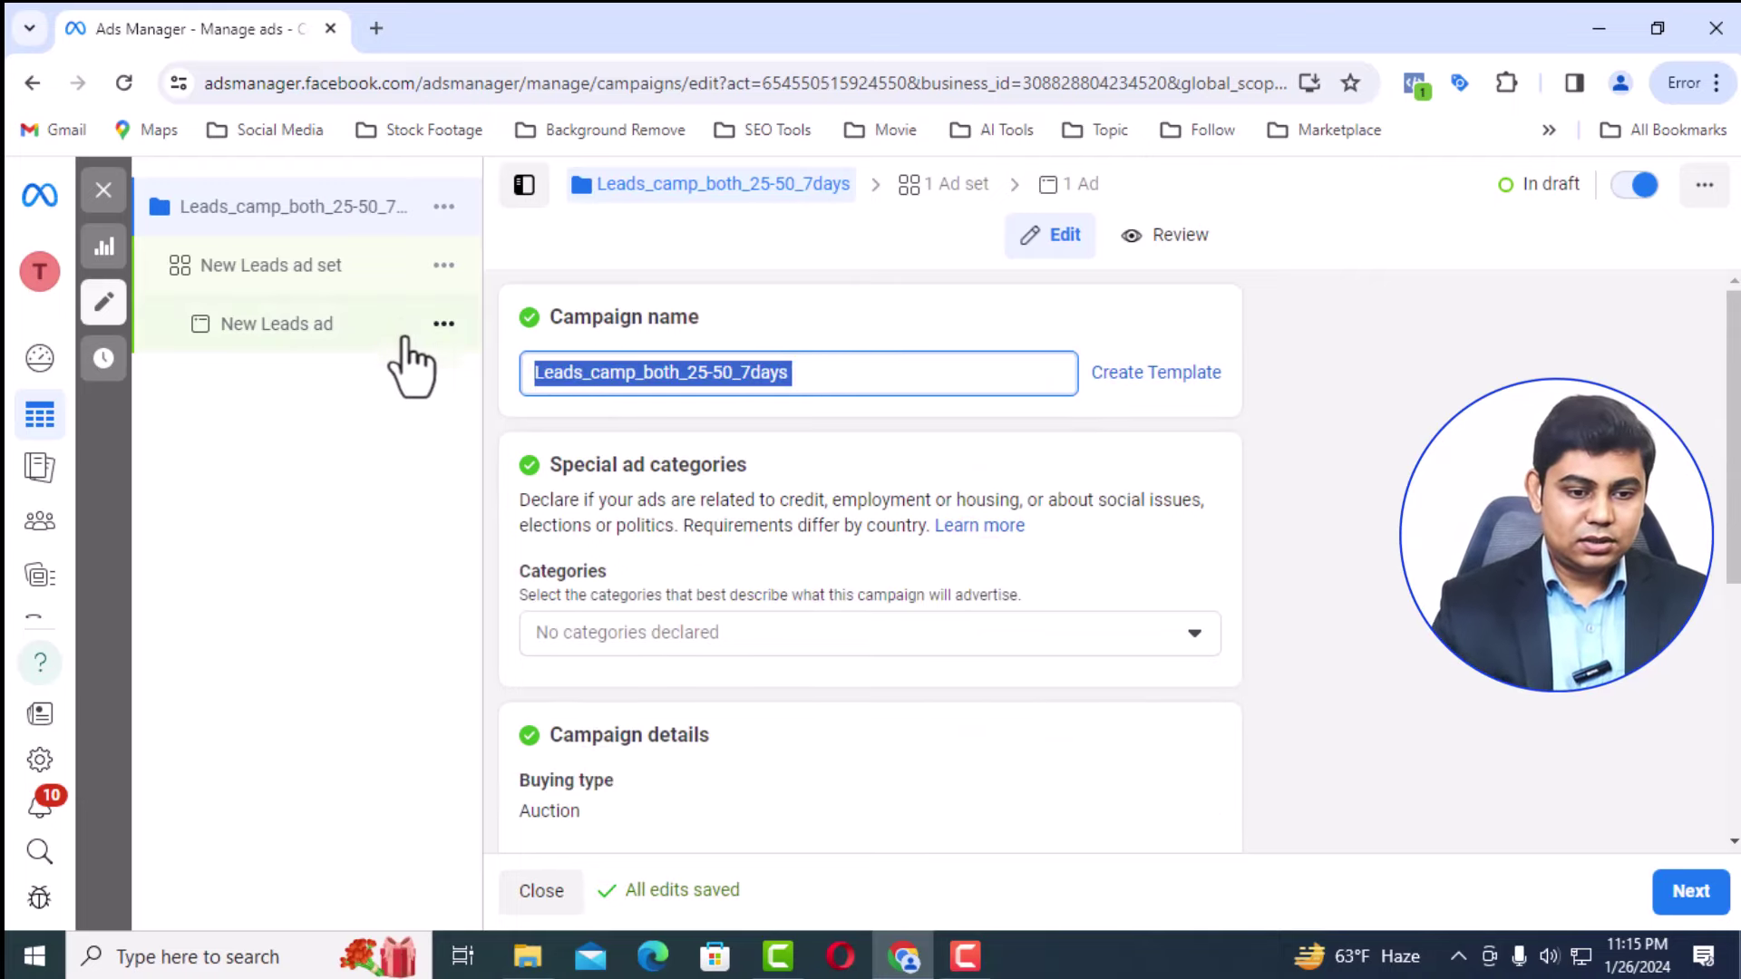
# Review the options for special ad categories without declaring any for the campaign
pyautogui.scroll(-3, 923, 498)
pyautogui.scroll(3, 923, 498)
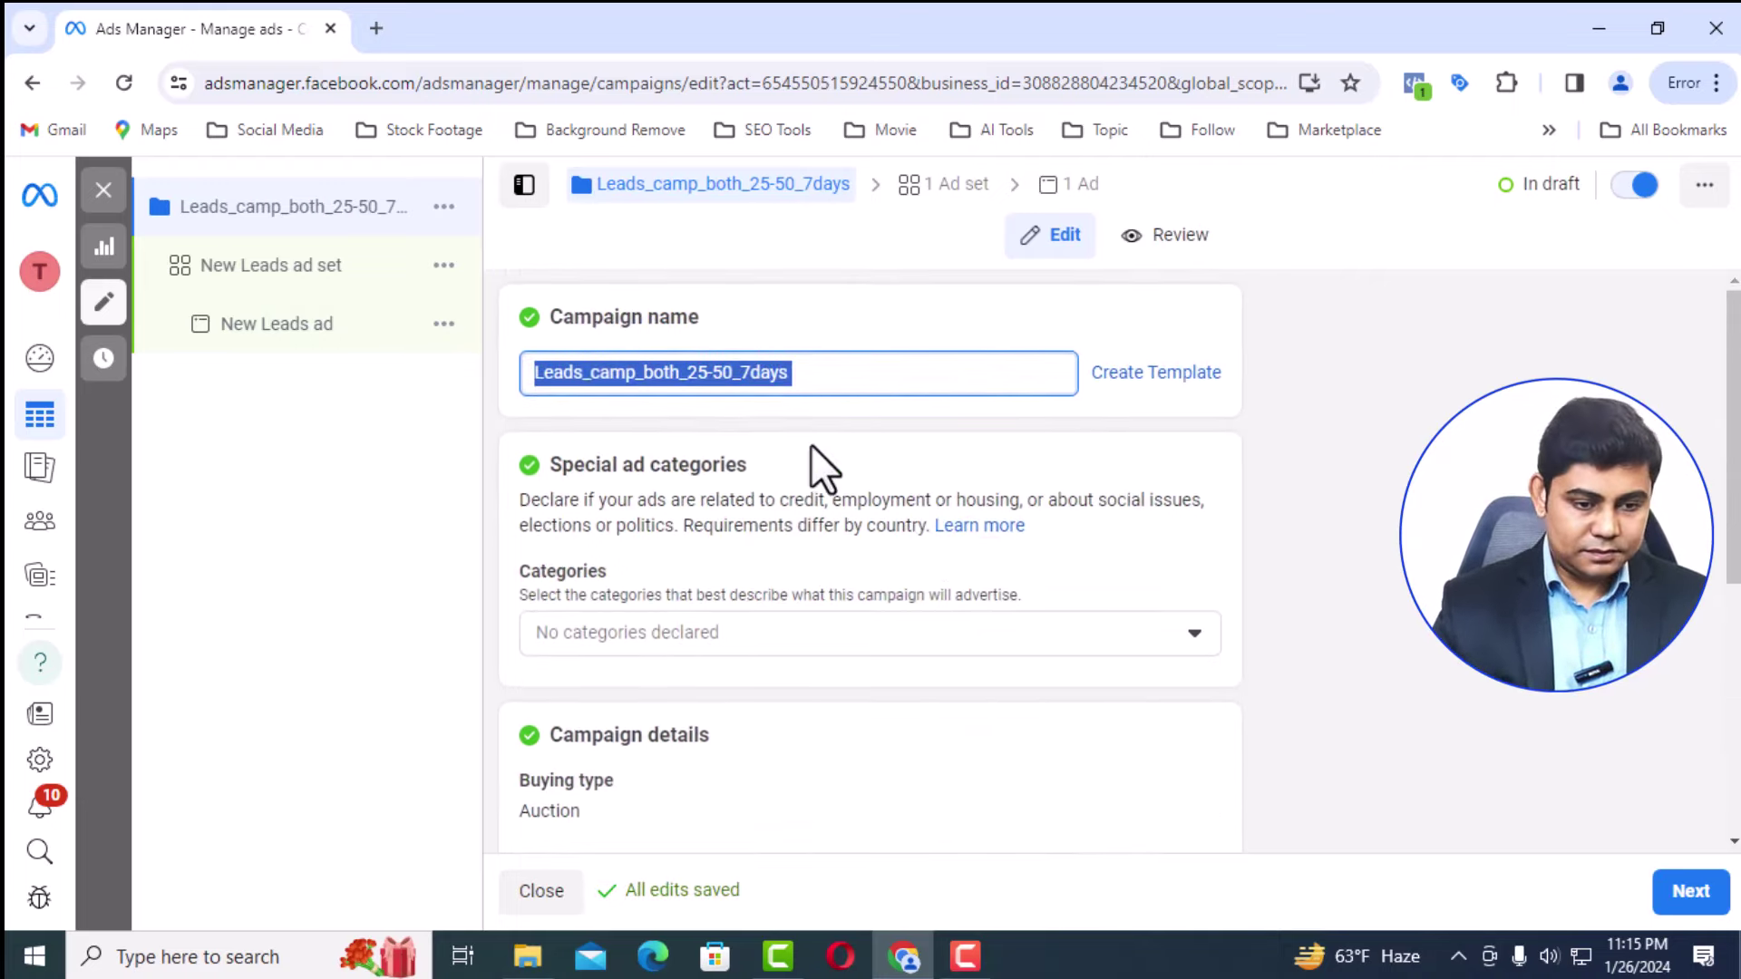
pyautogui.scroll(-3, 743, 513)
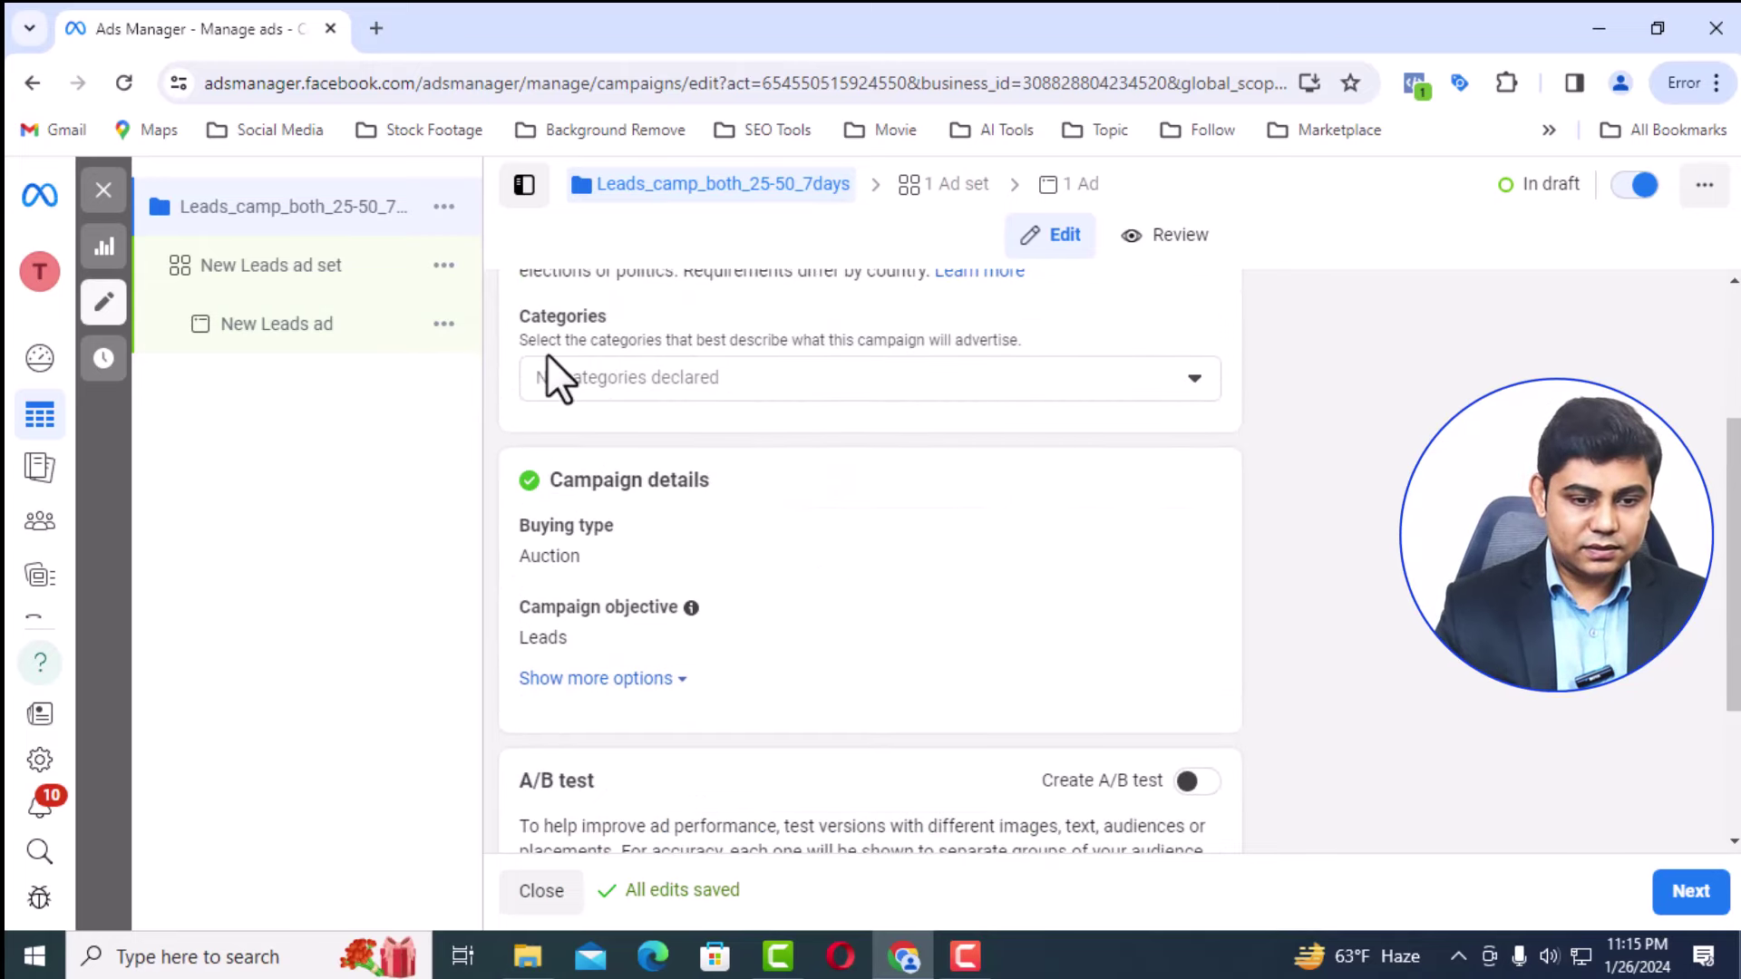
pyautogui.click(1191, 377)
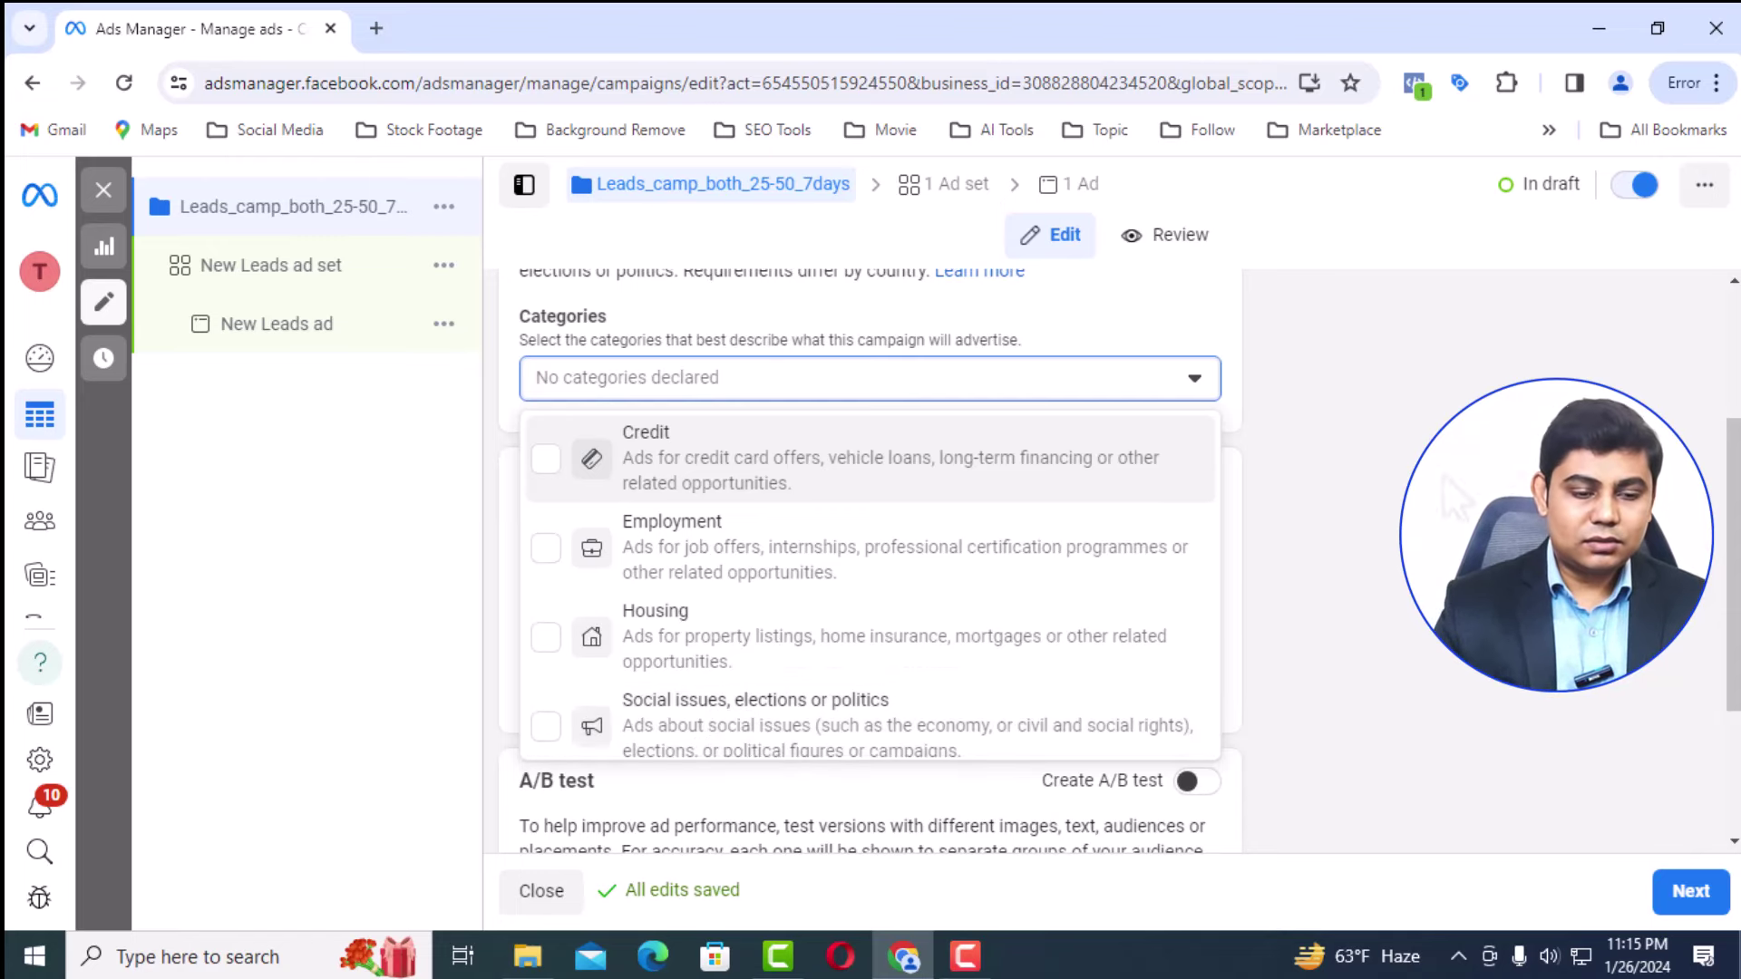
pyautogui.click(1381, 437)
pyautogui.scroll(-1, 754, 530)
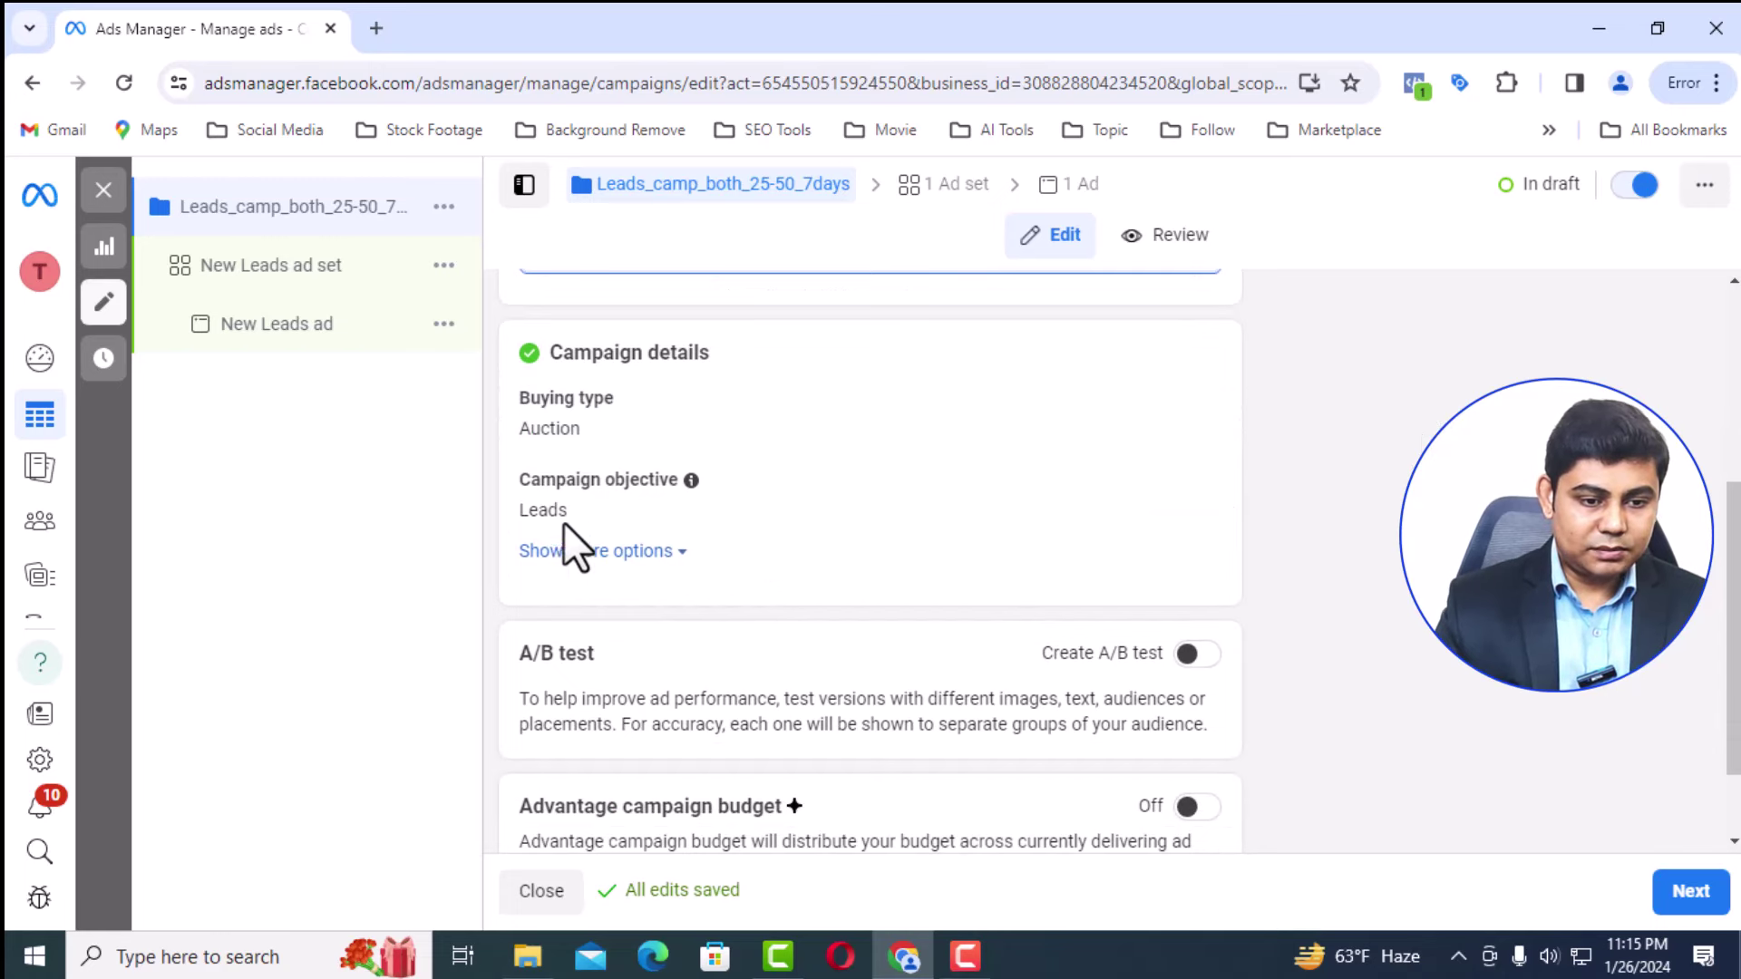
# Turn on Advantage campaign budget and set the daily budget to $50
pyautogui.scroll(-1, 1018, 574)
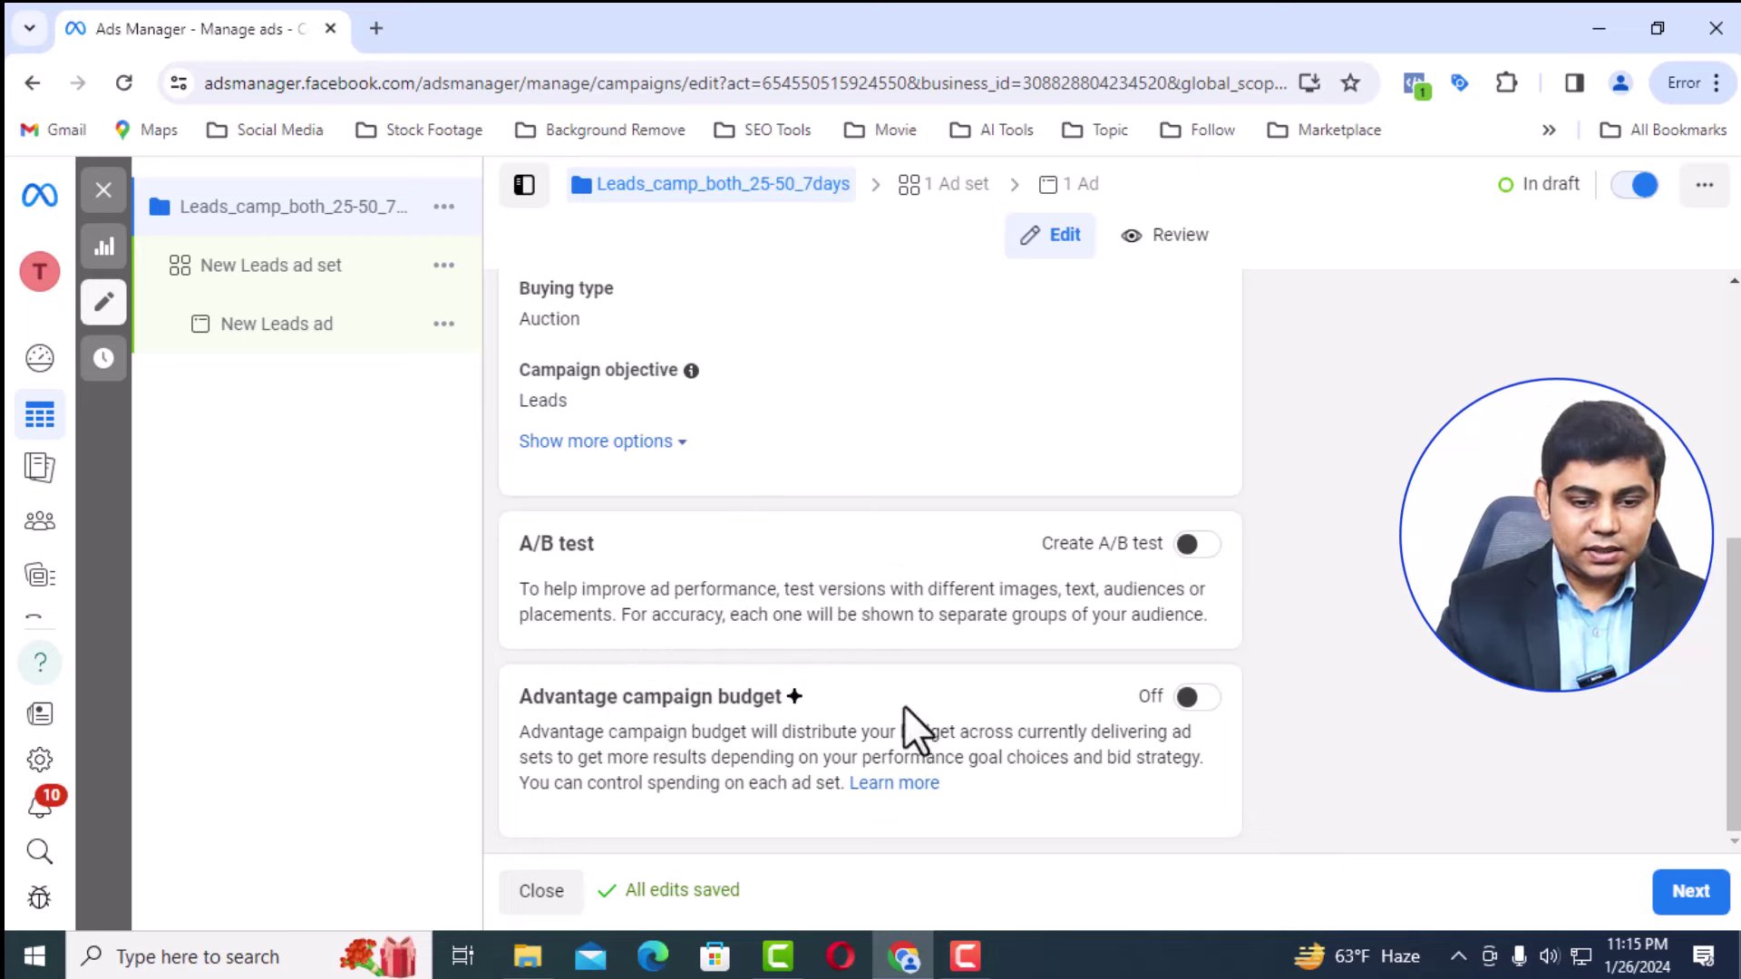
pyautogui.click(1192, 700)
pyautogui.scroll(-4, 1048, 693)
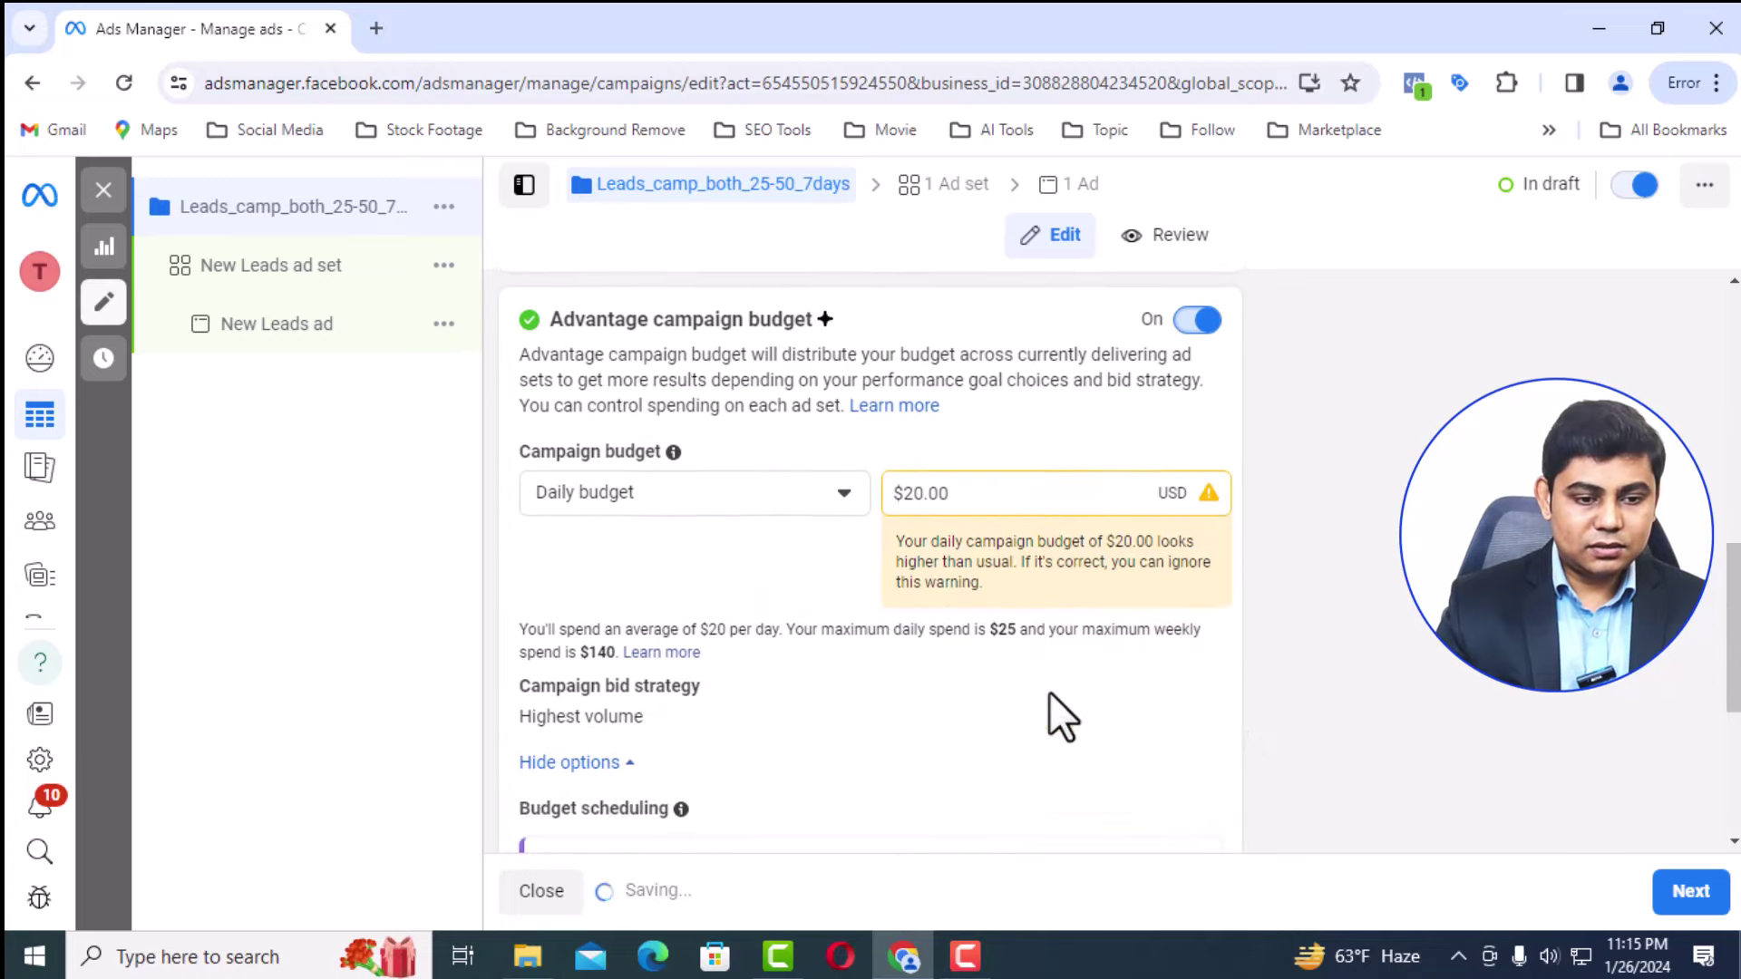
pyautogui.click(807, 478)
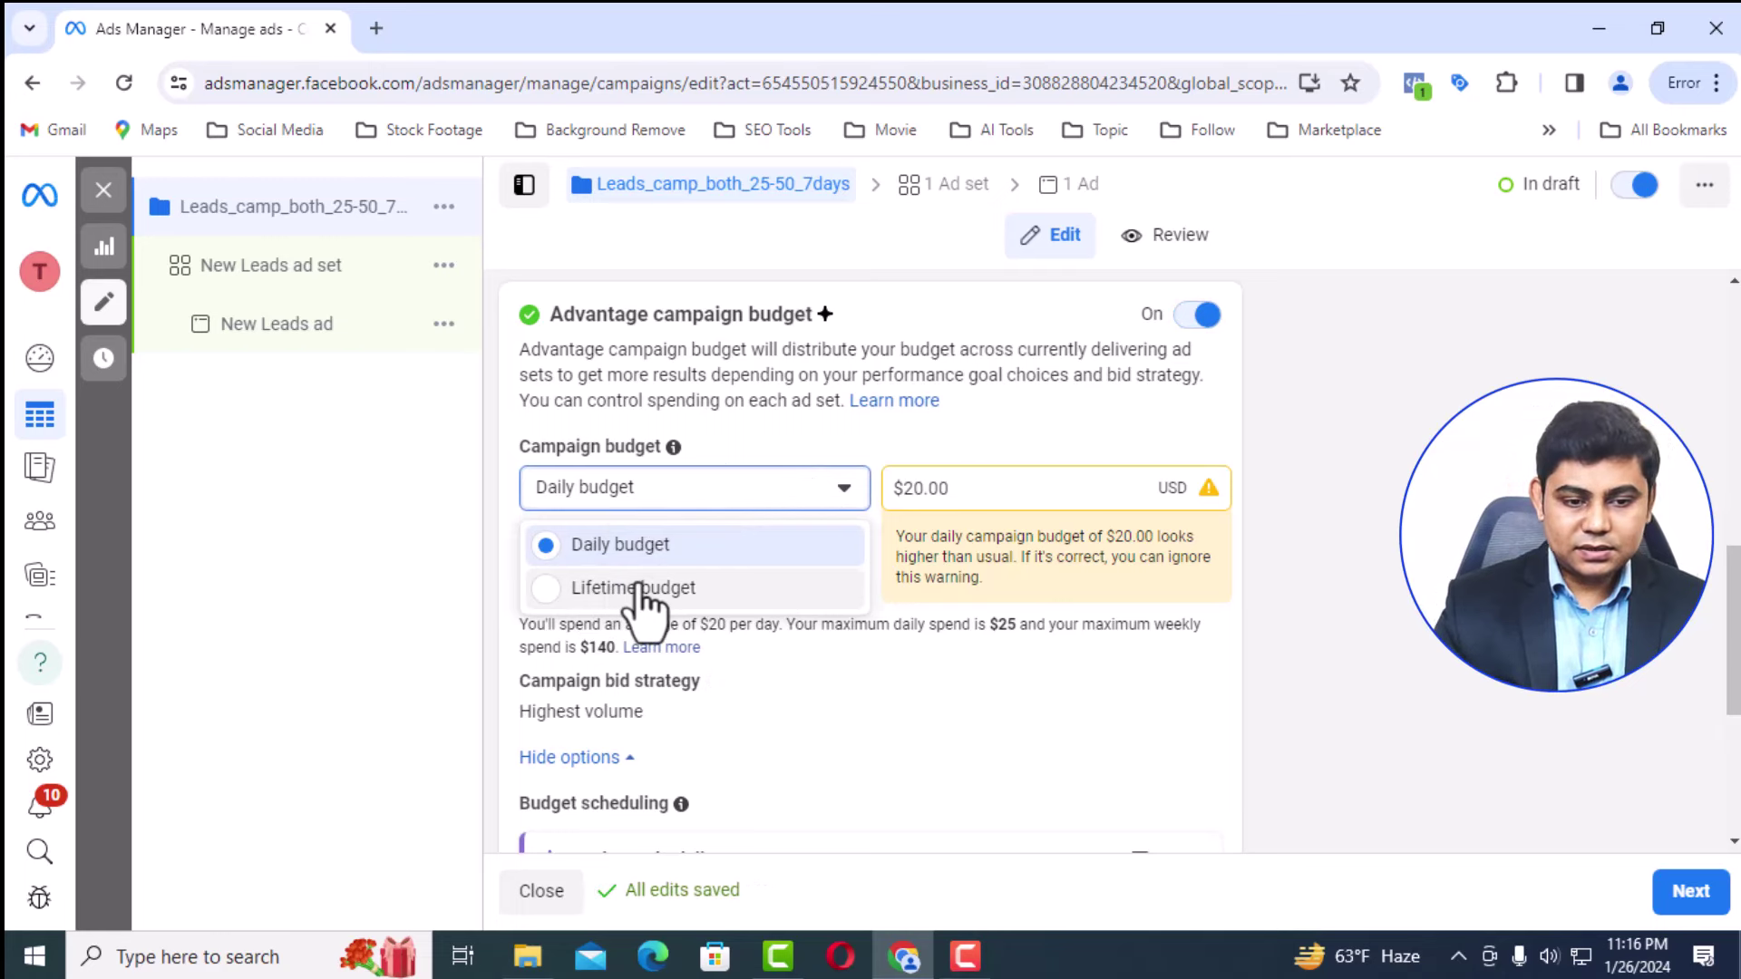
pyautogui.tripleClick(888, 489)
pyautogui.write('50')
pyautogui.scroll(-3, 982, 517)
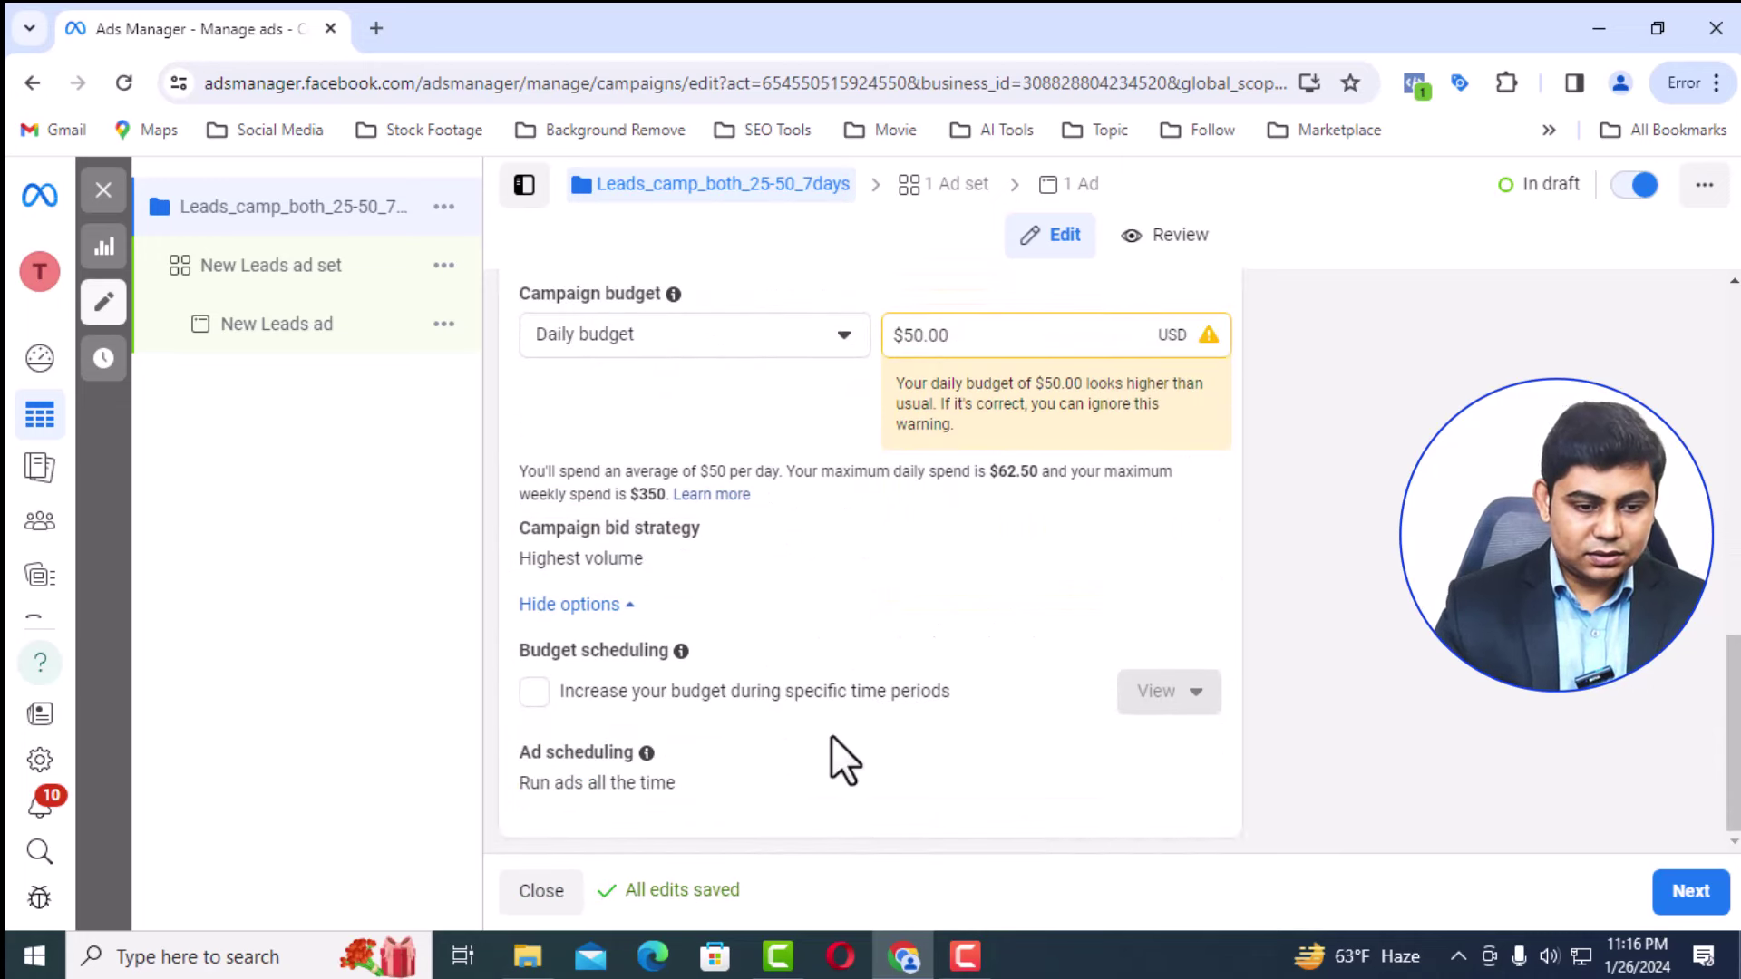
# Enable budget scheduling and set the high-demand period to increase the daily budget by a percentage of 10%
pyautogui.click(544, 696)
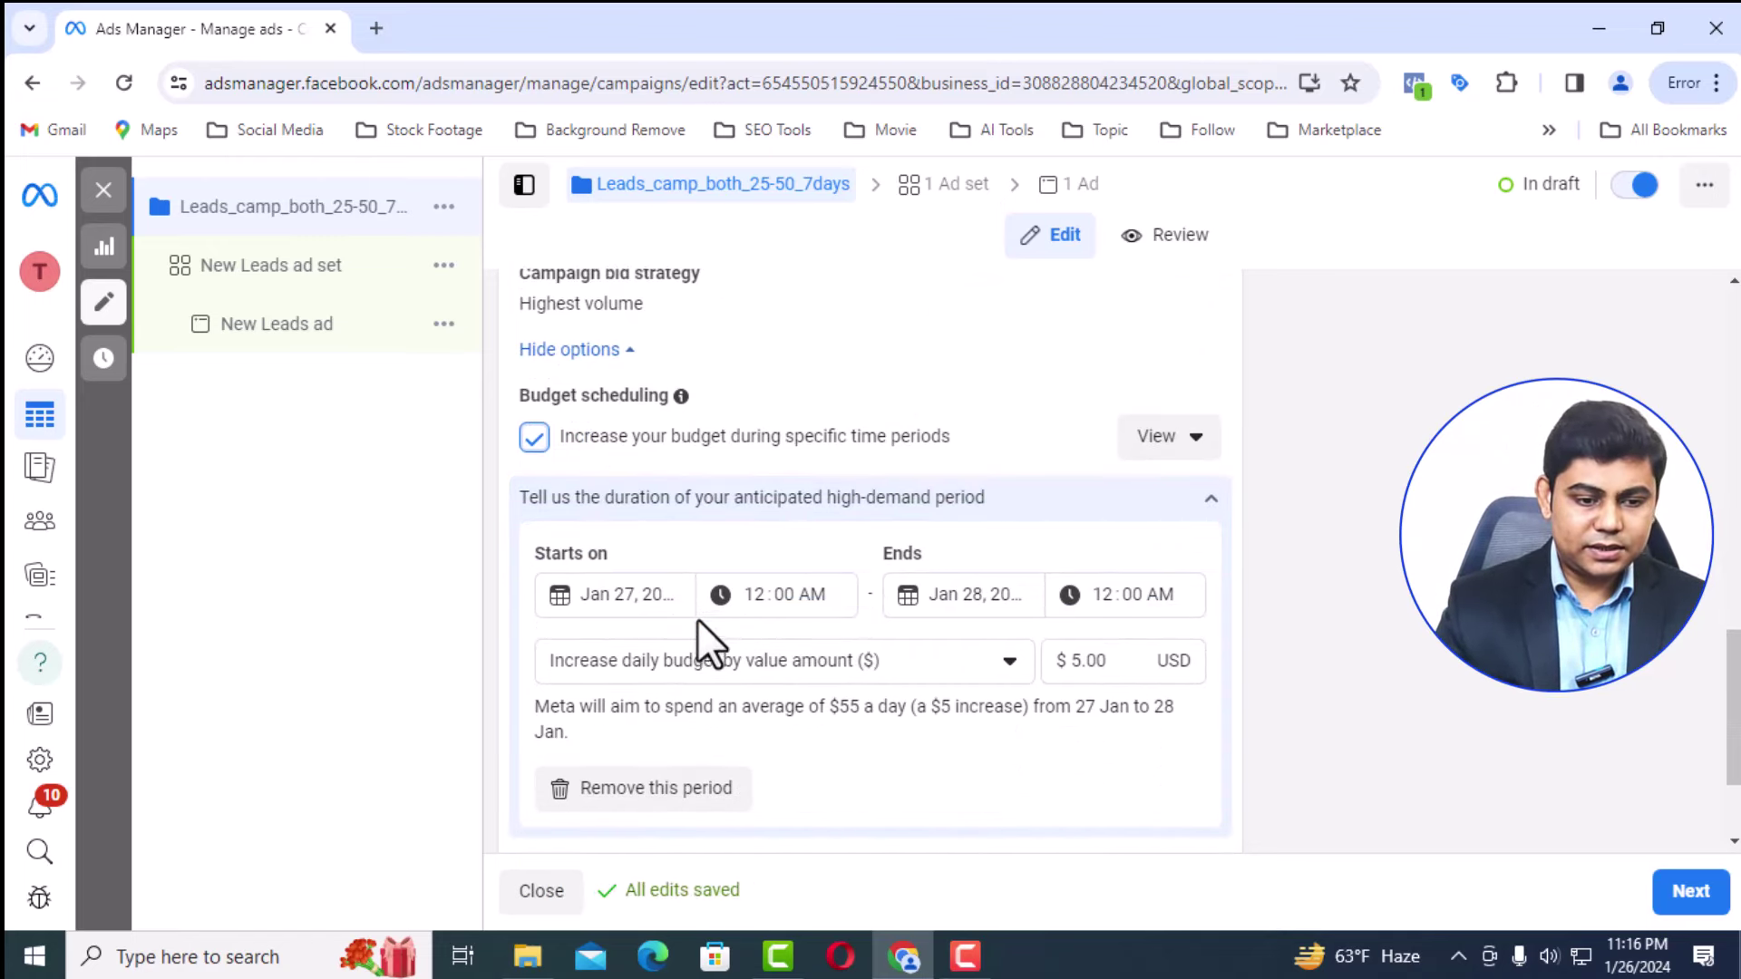
pyautogui.click(959, 662)
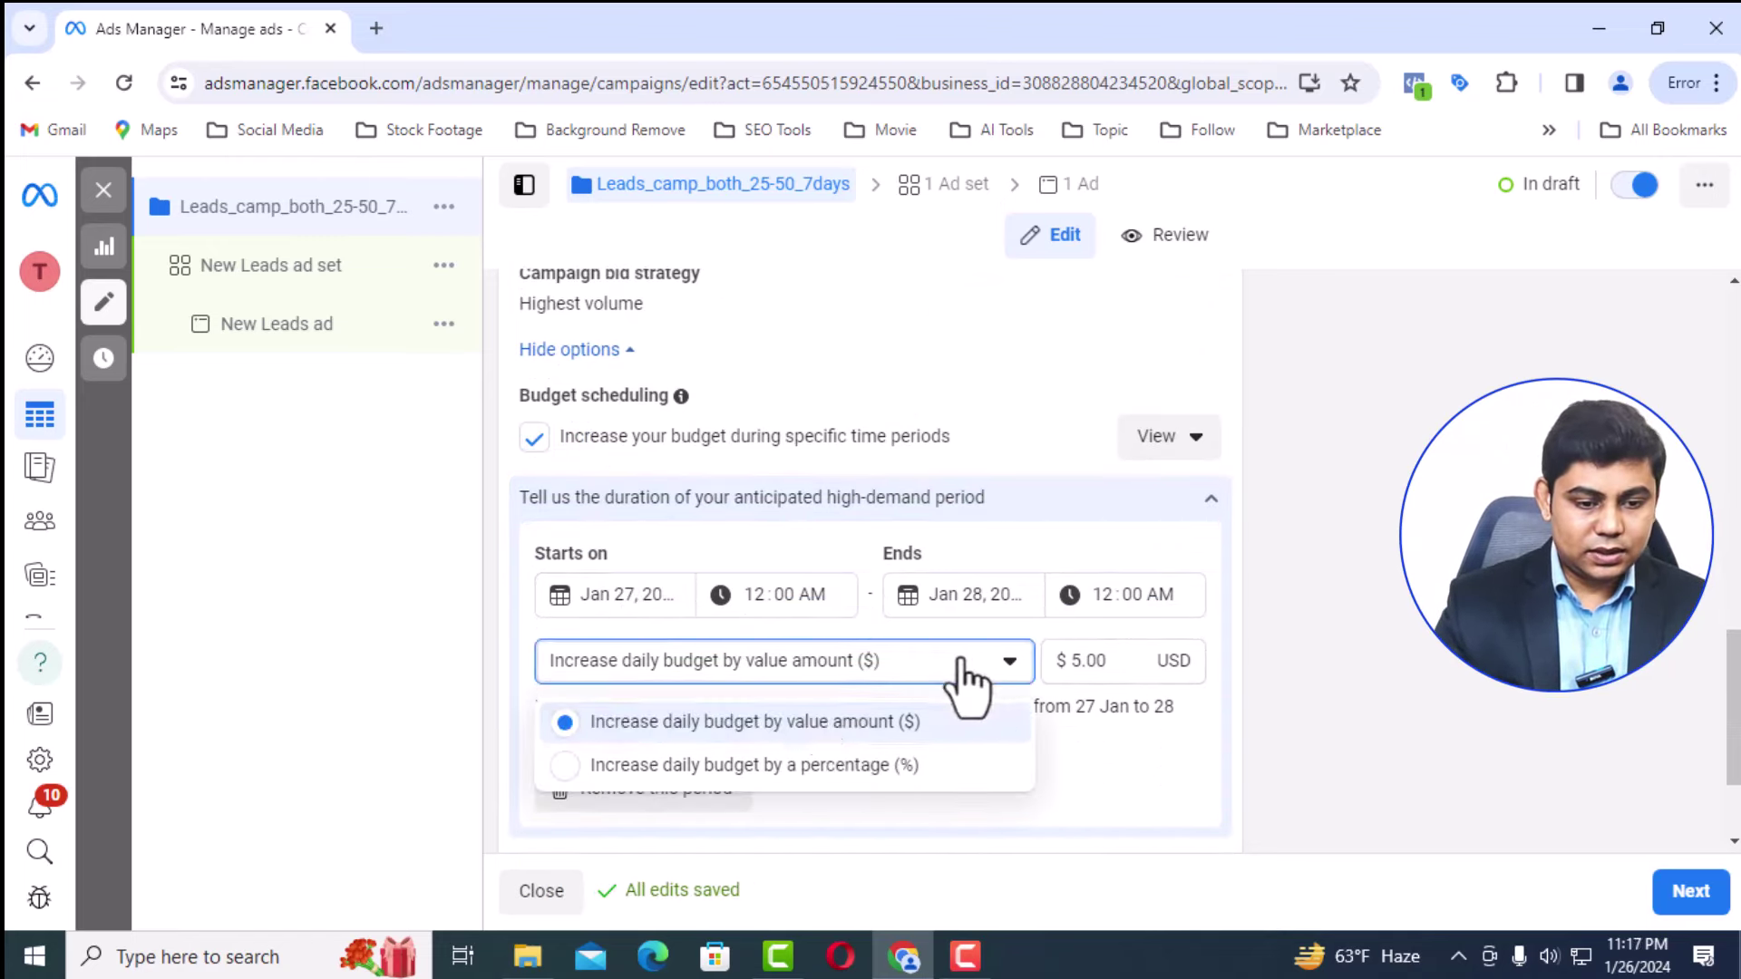
pyautogui.click(802, 765)
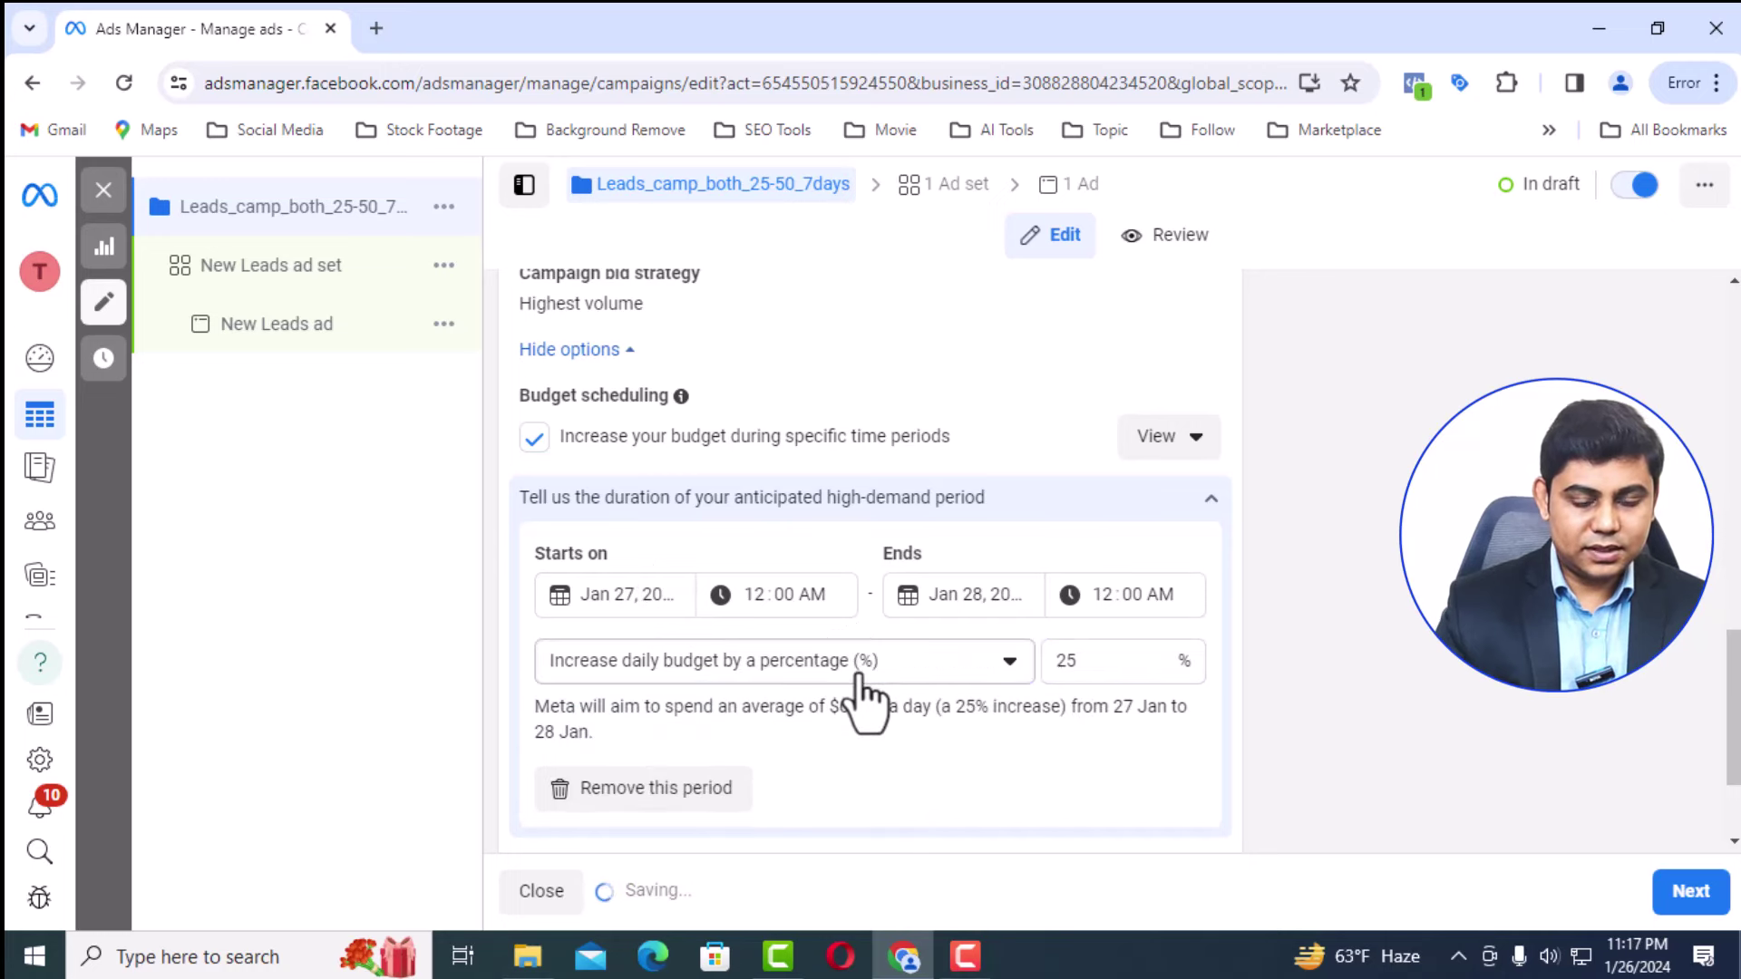
pyautogui.moveTo(1099, 665); pyautogui.dragTo(1058, 663)
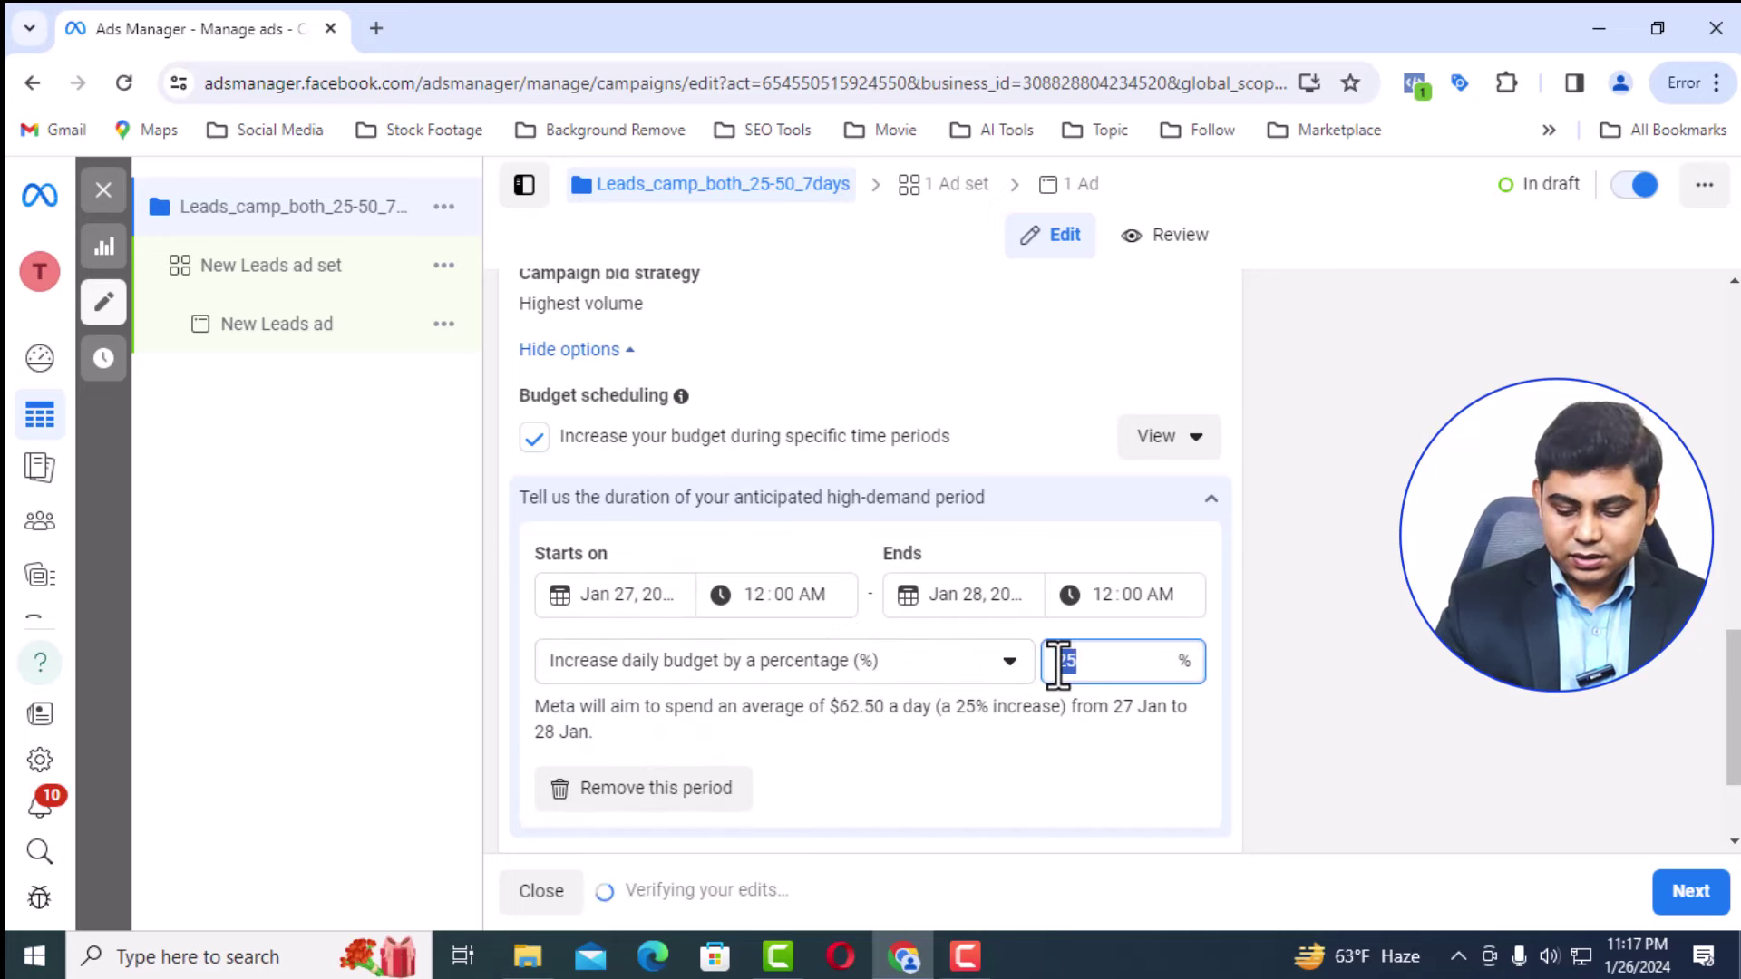
pyautogui.write('10')
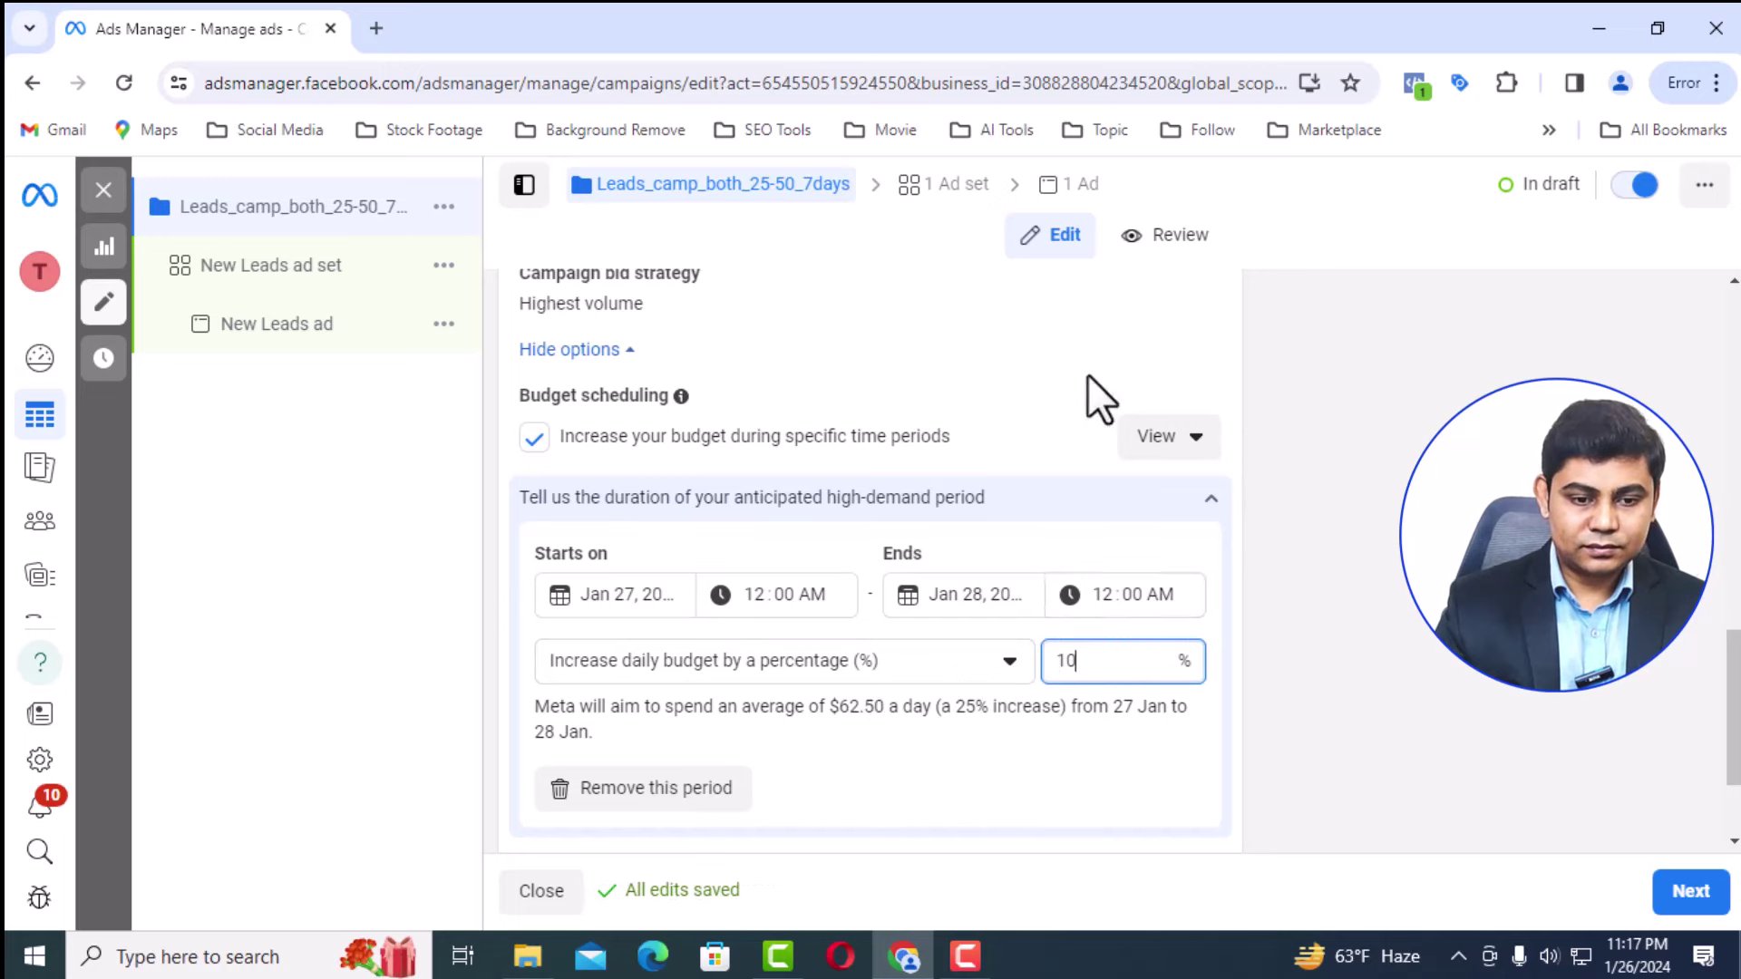
pyautogui.click(1021, 692)
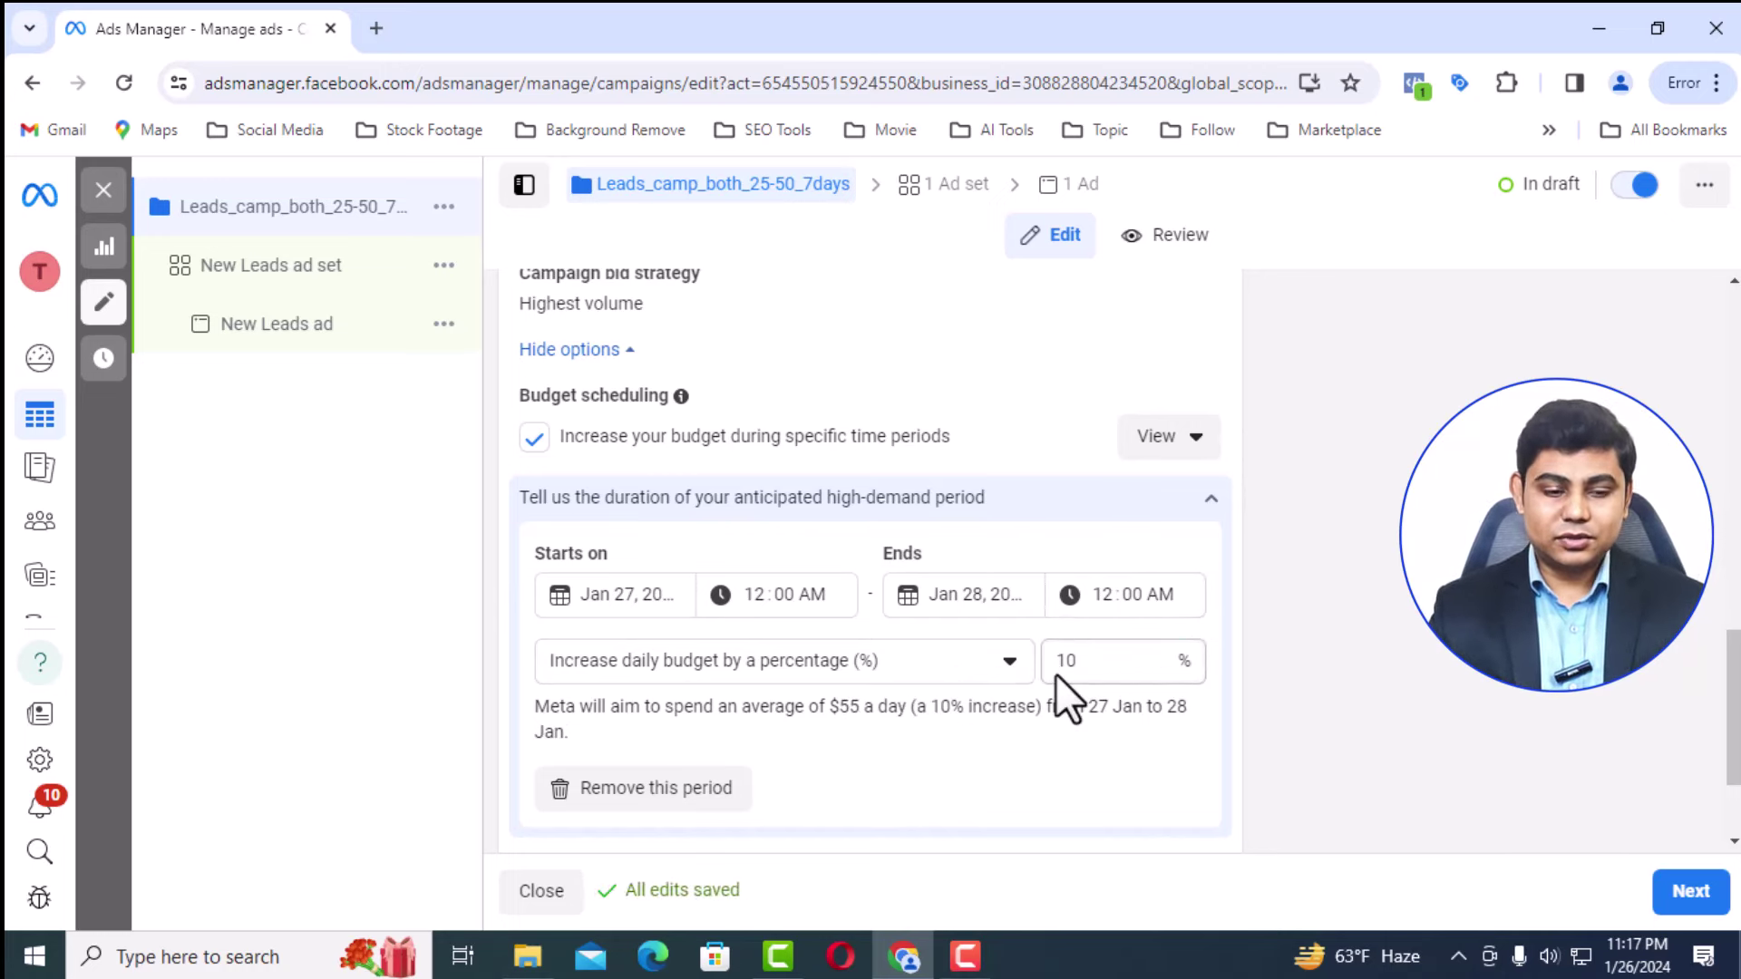
# Continue to the ad set and rename it as Leads_camp_both_25-50_7days
pyautogui.scroll(-2, 1055, 673)
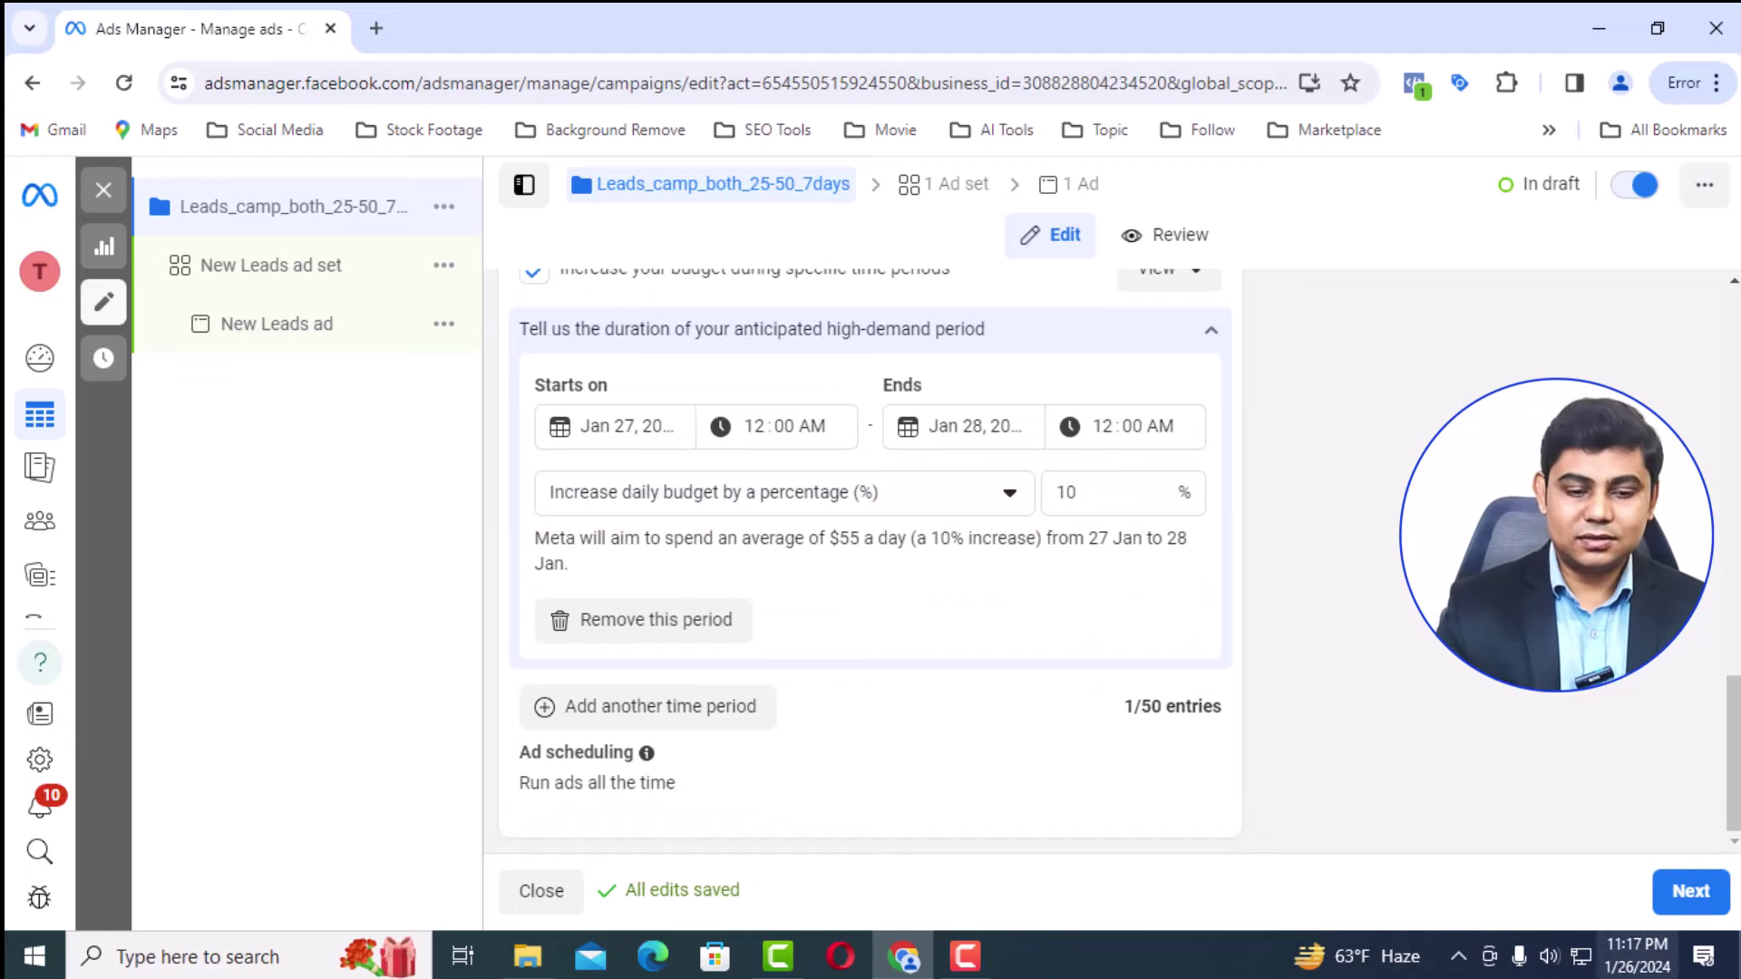
pyautogui.click(1697, 908)
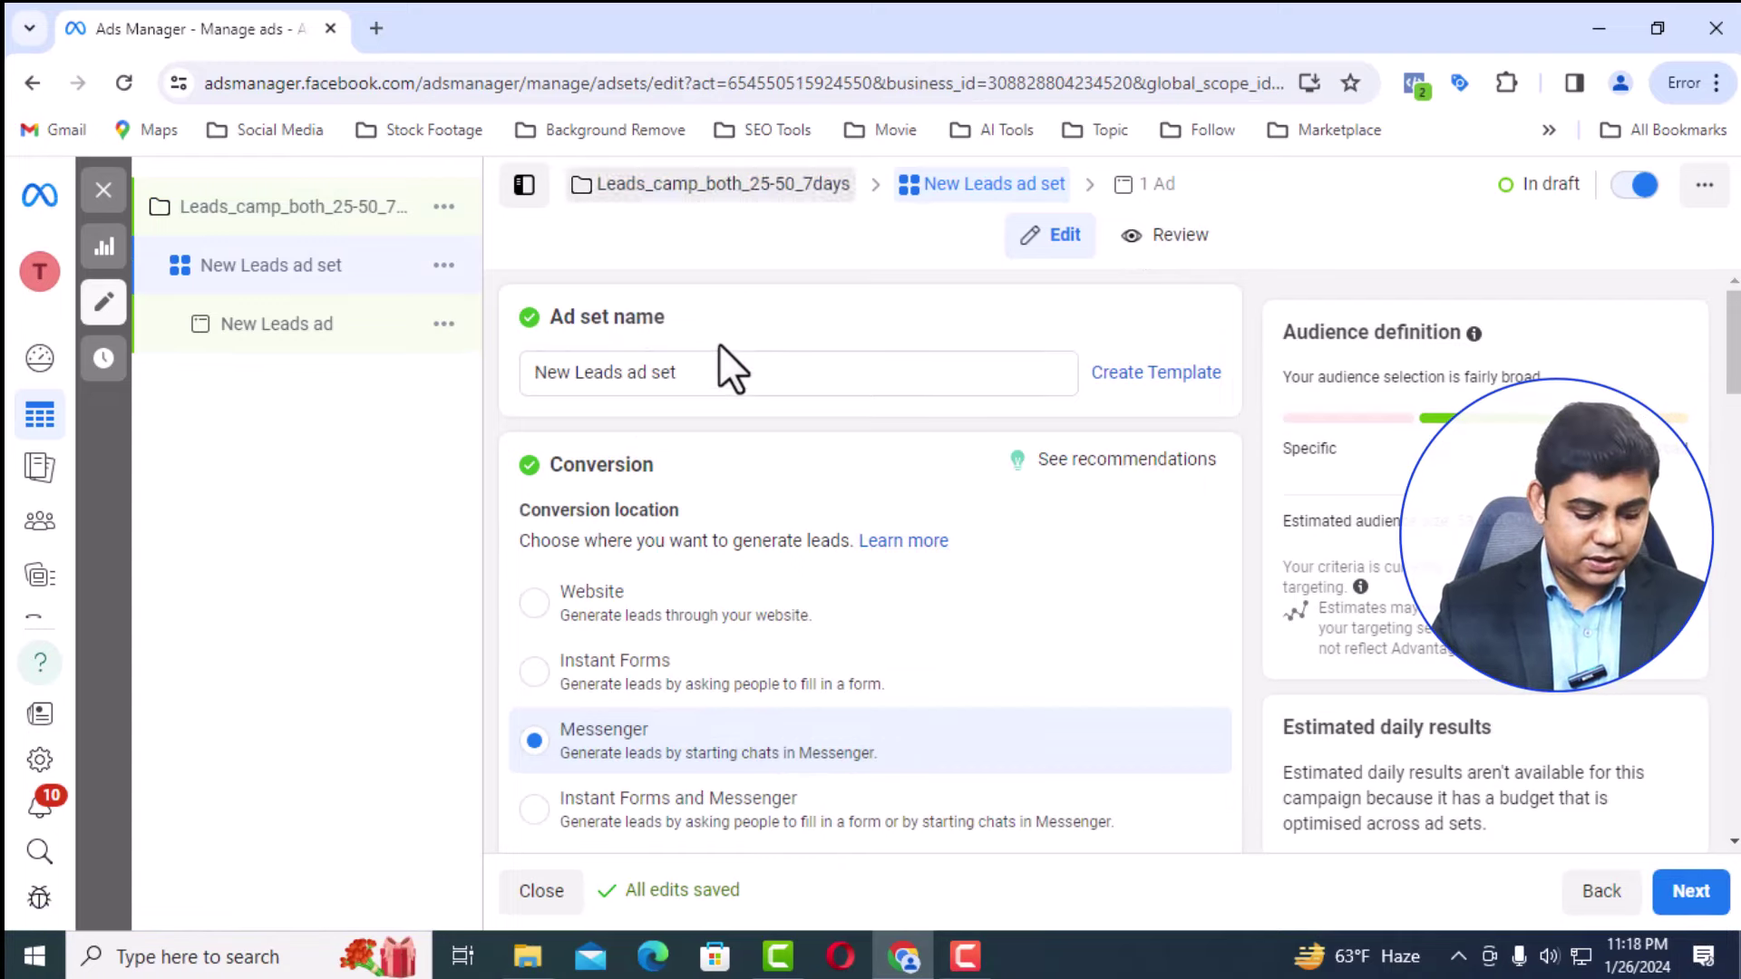
pyautogui.click(653, 374)
pyautogui.hotkey('ctrl', 'a')
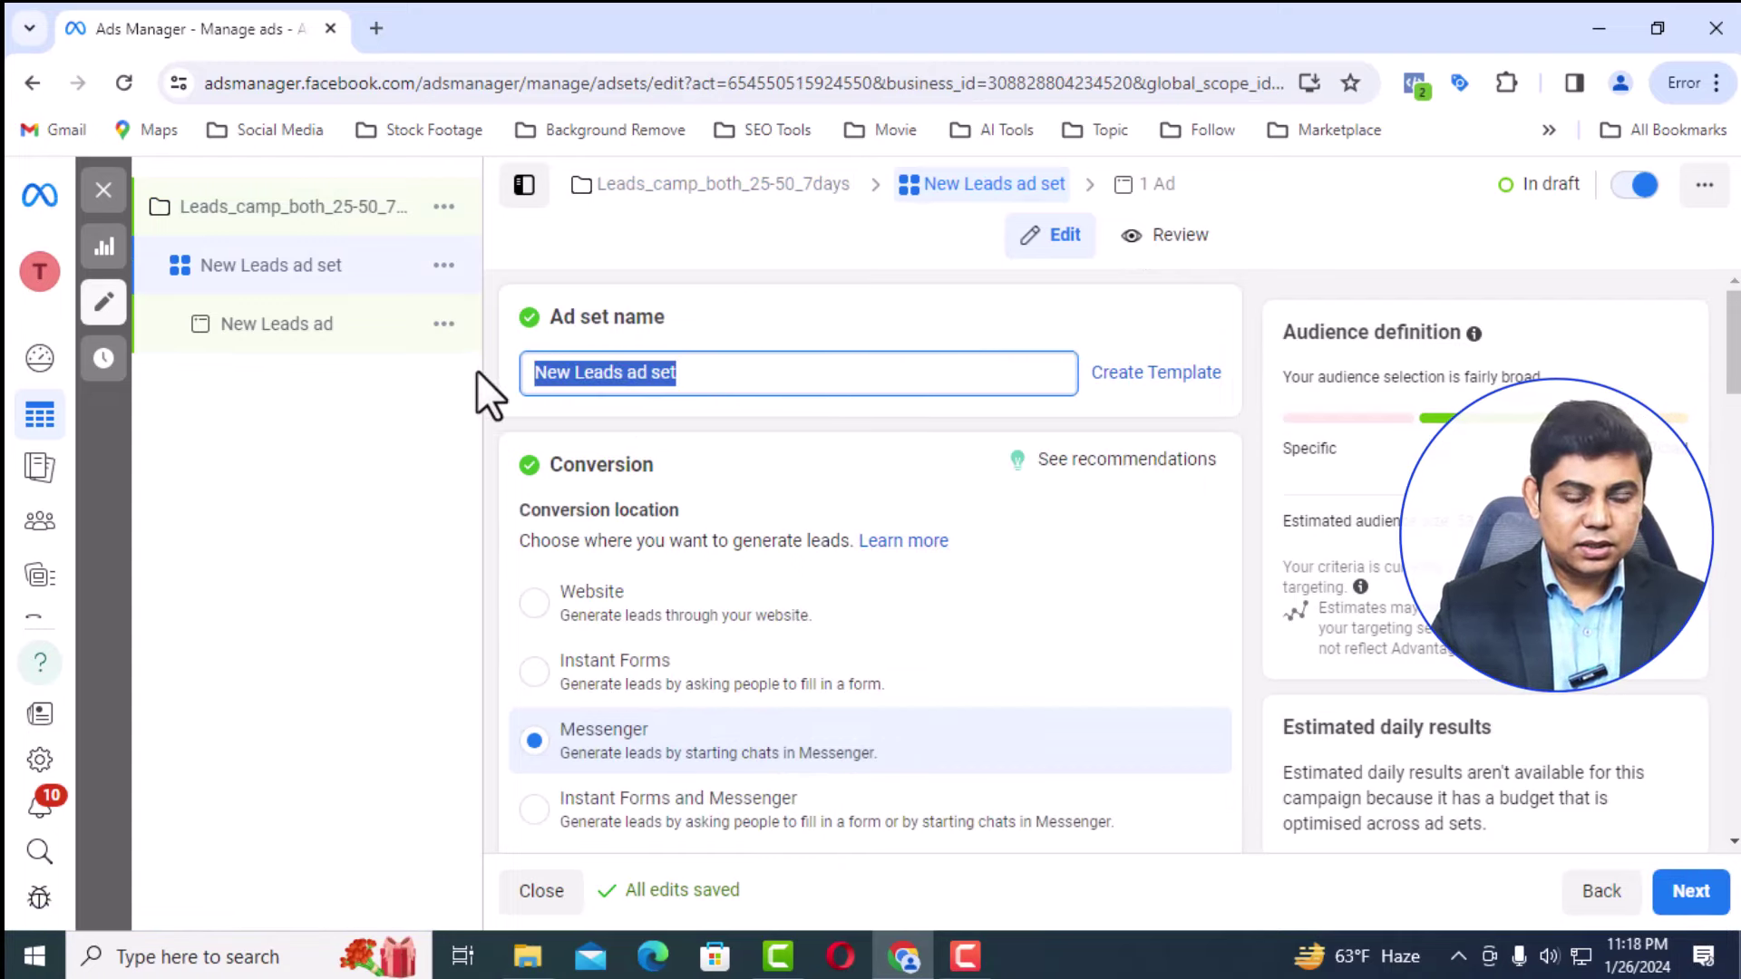
pyautogui.write('Leads_camp_both_25-50_7days')
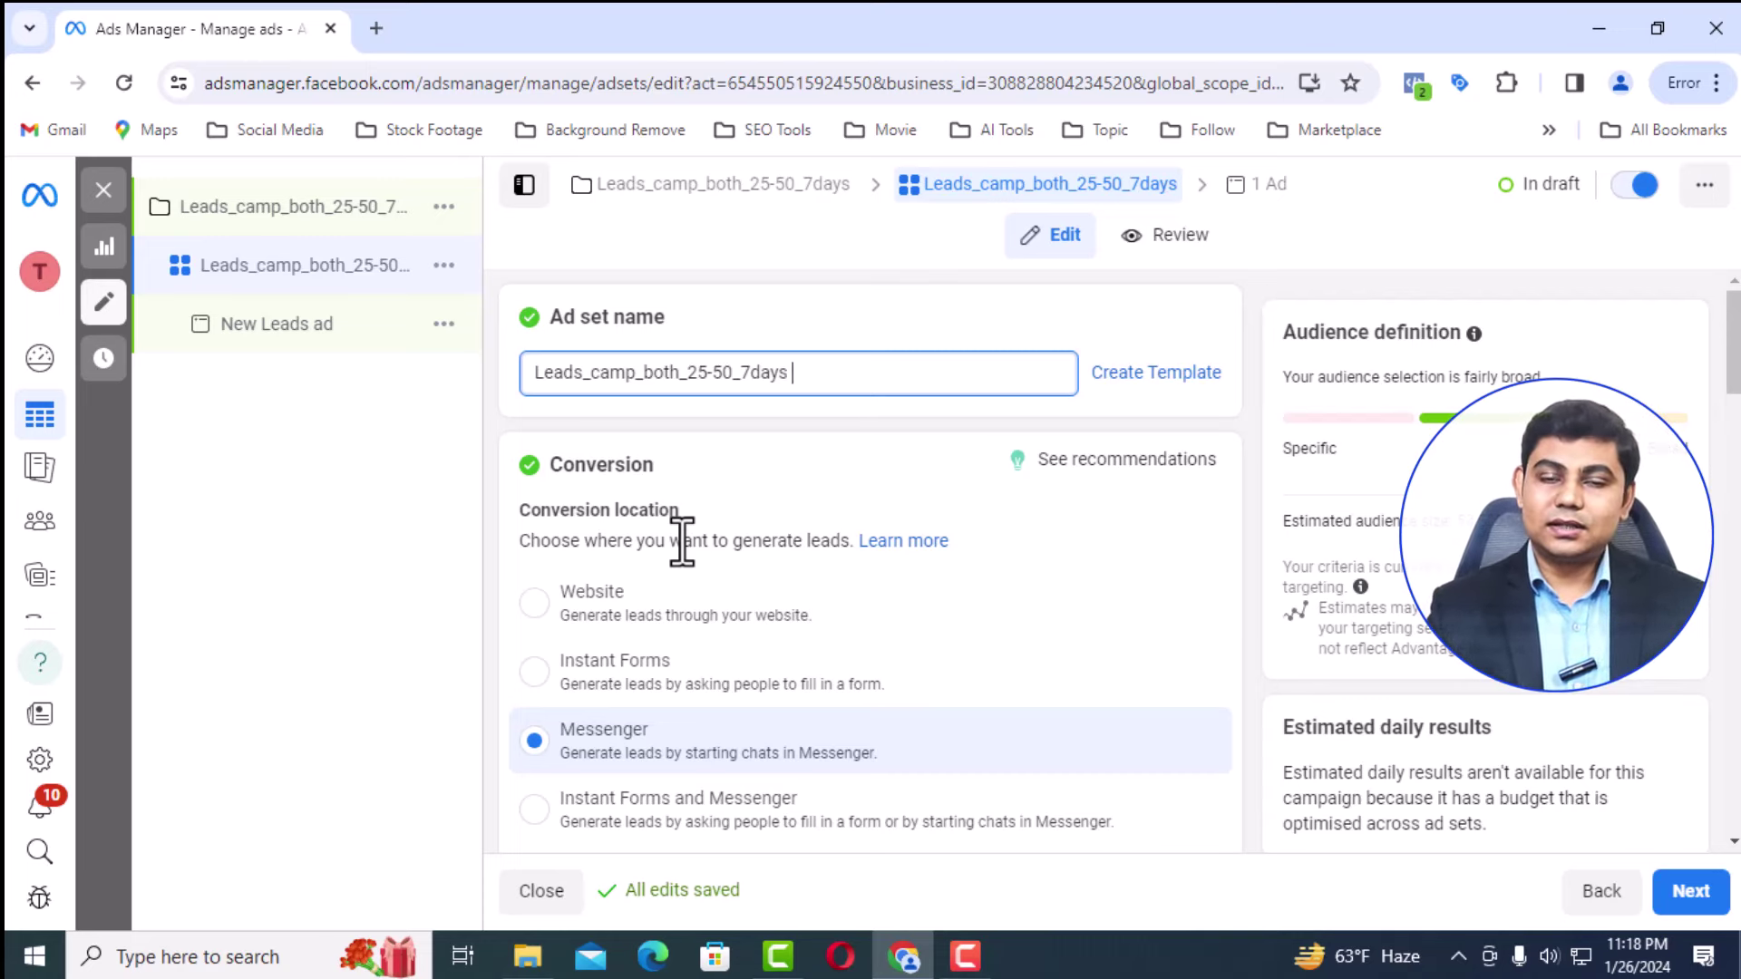
# Set the ad set's conversion location to Instant Forms
pyautogui.scroll(-2, 682, 543)
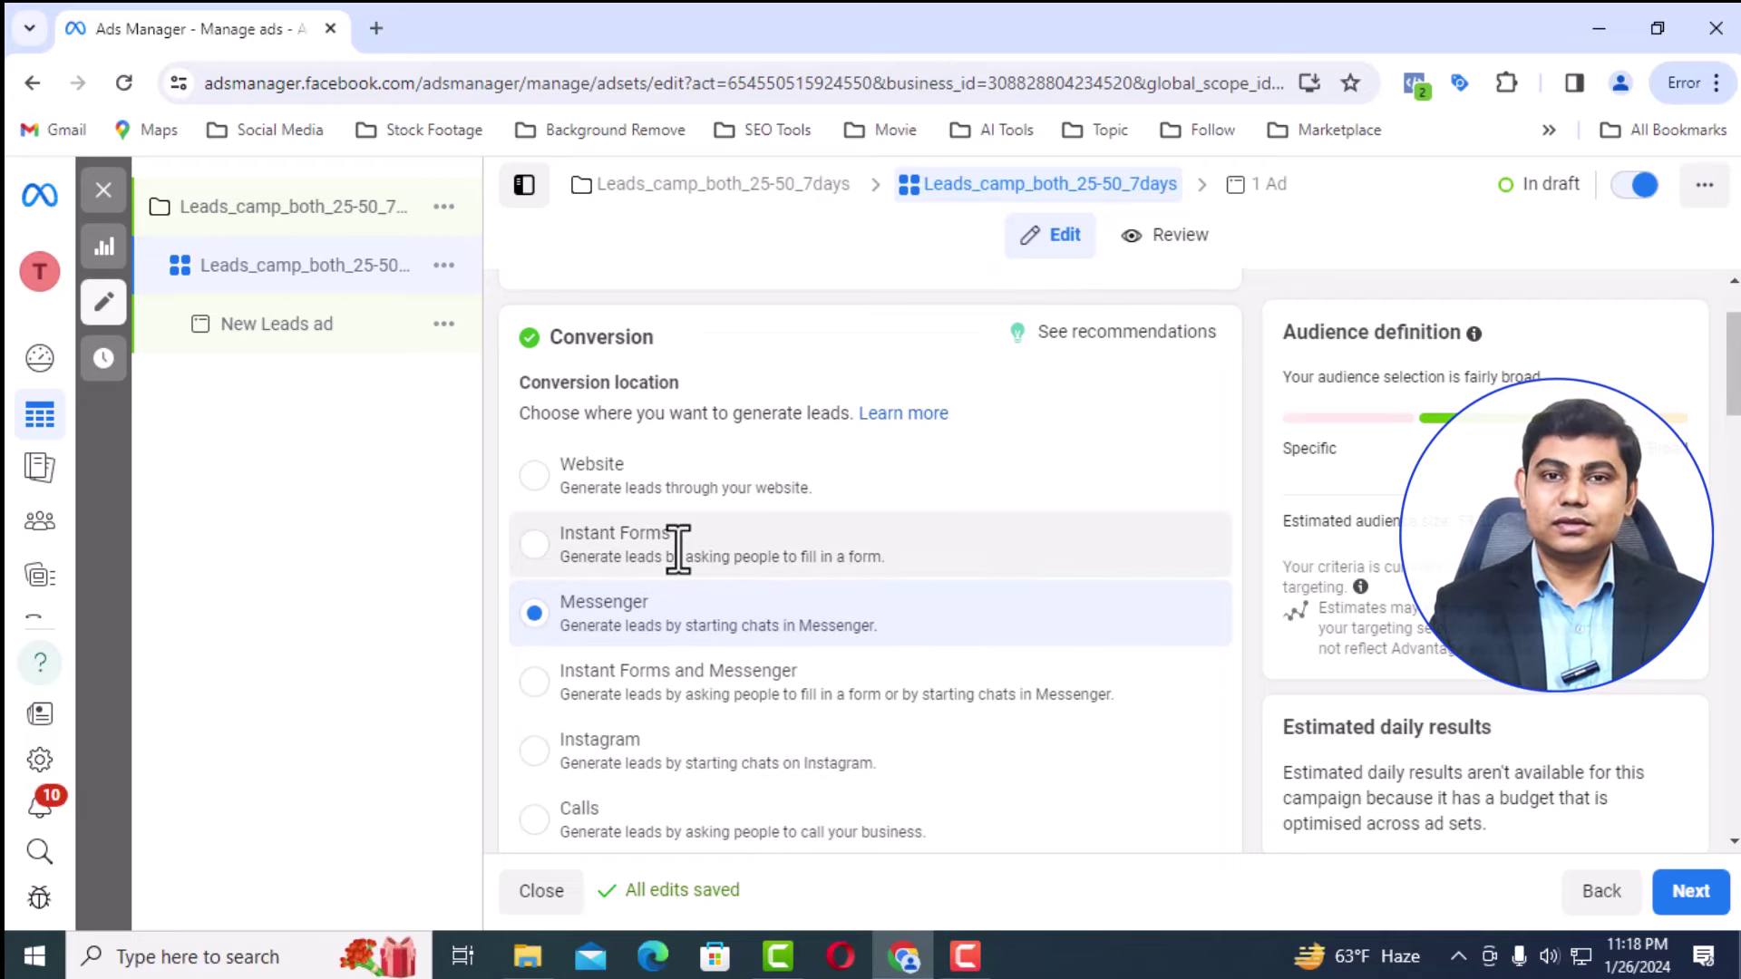
pyautogui.click(581, 549)
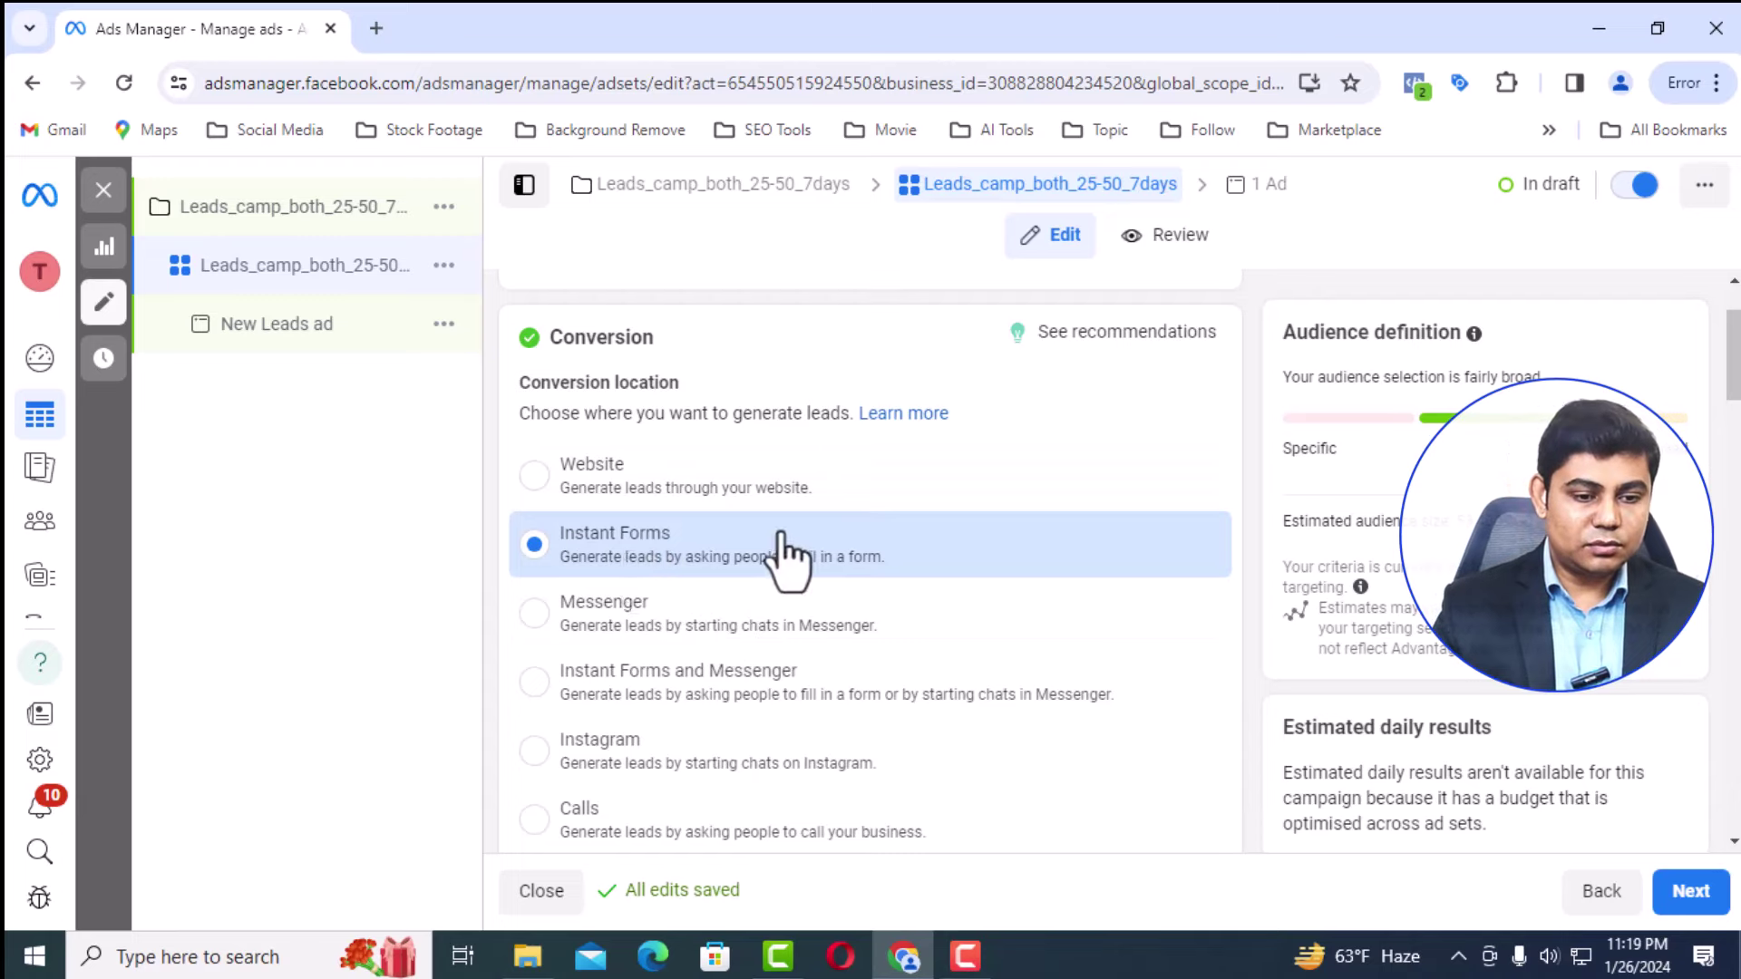
pyautogui.scroll(-5, 875, 555)
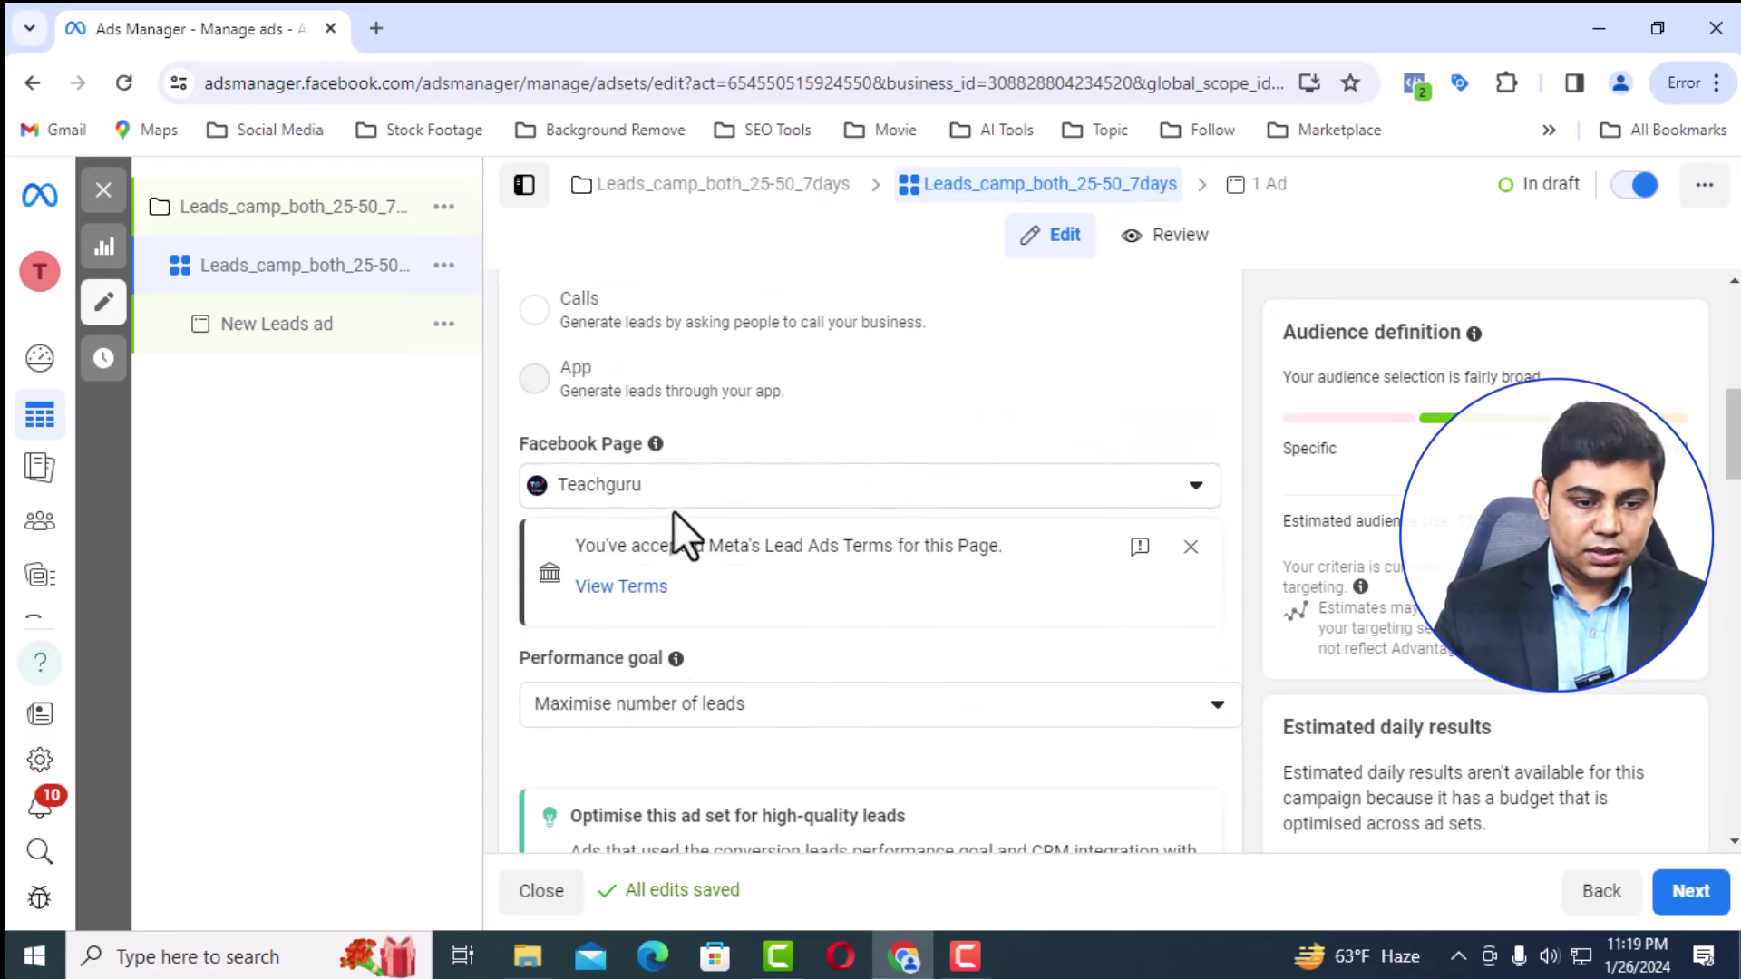
# Check the Facebook Pages available for the ad set and view the Lead Ad Terms for the Teachguru Page
pyautogui.click(1152, 501)
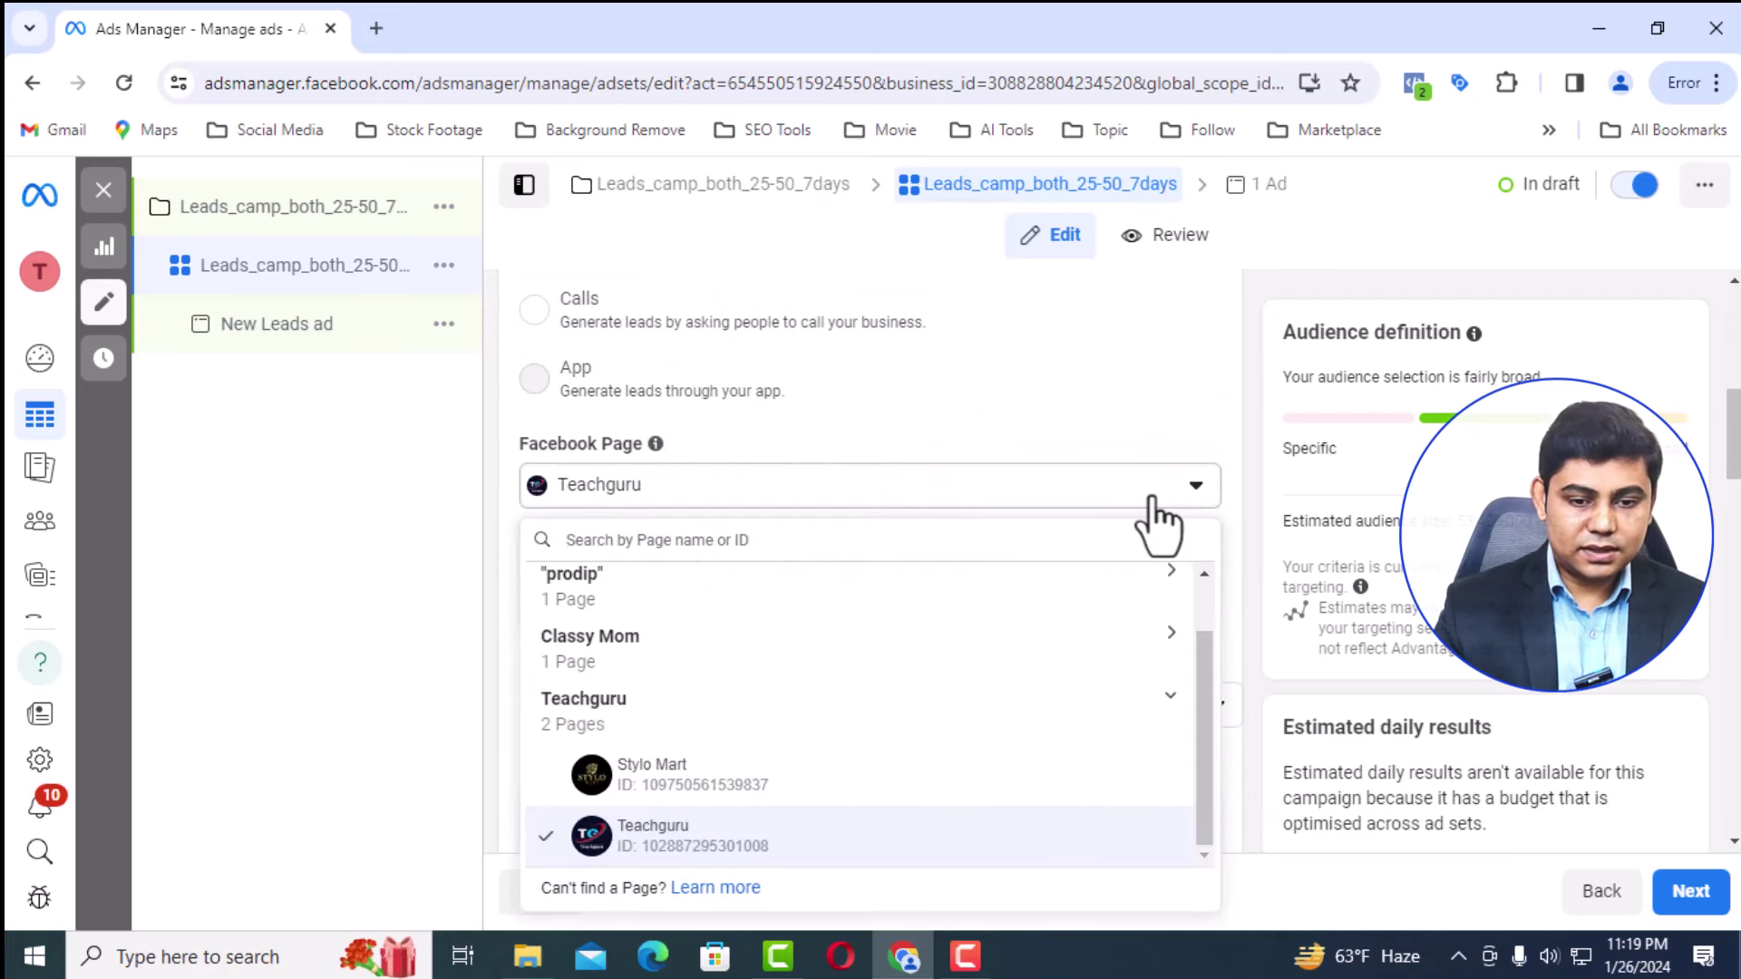
pyautogui.click(1151, 501)
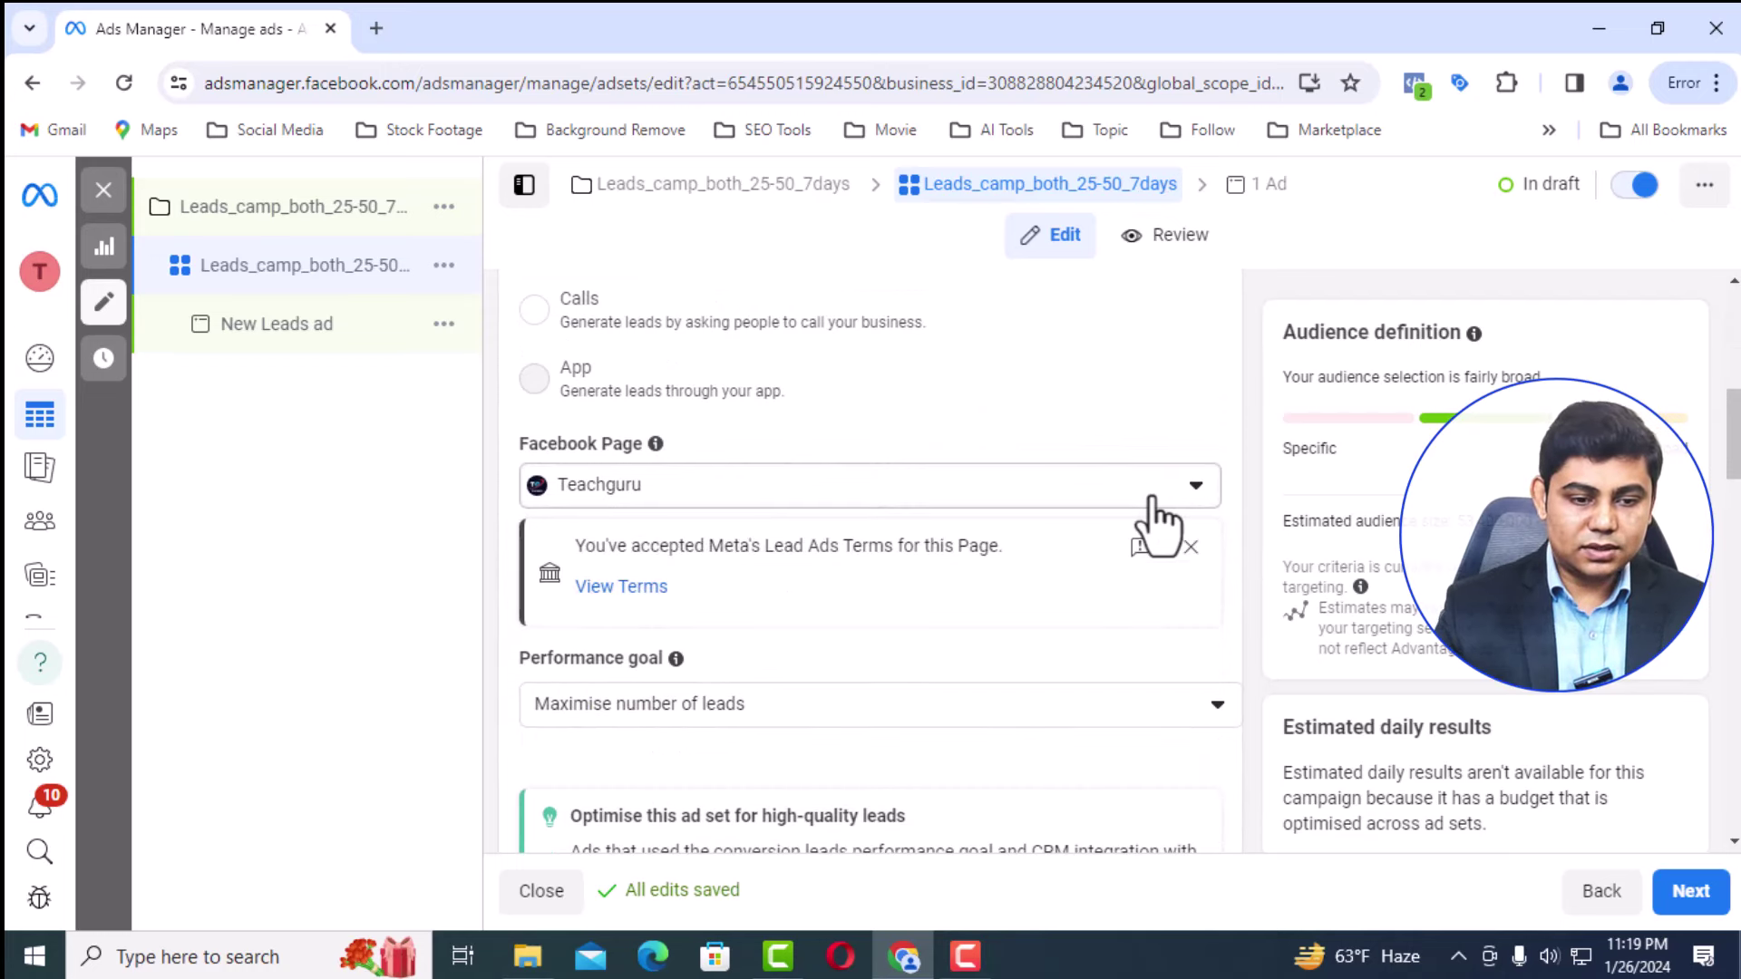
pyautogui.click(1152, 501)
pyautogui.click(1154, 502)
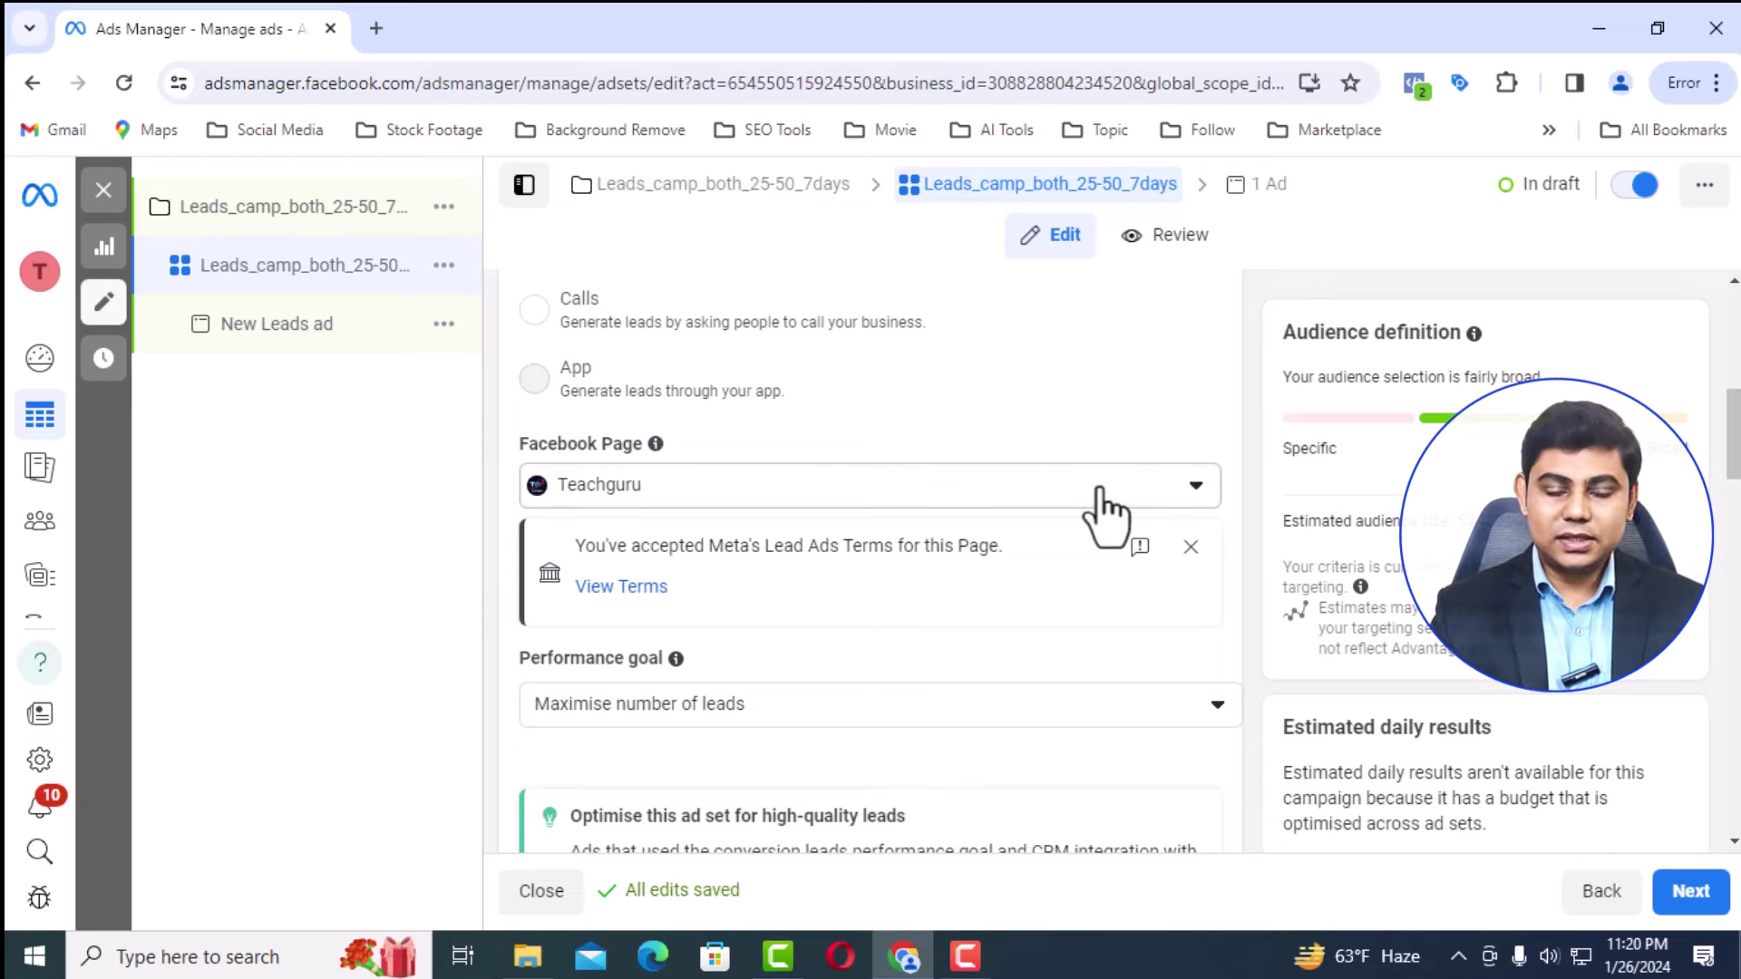
pyautogui.scroll(-1, 1106, 514)
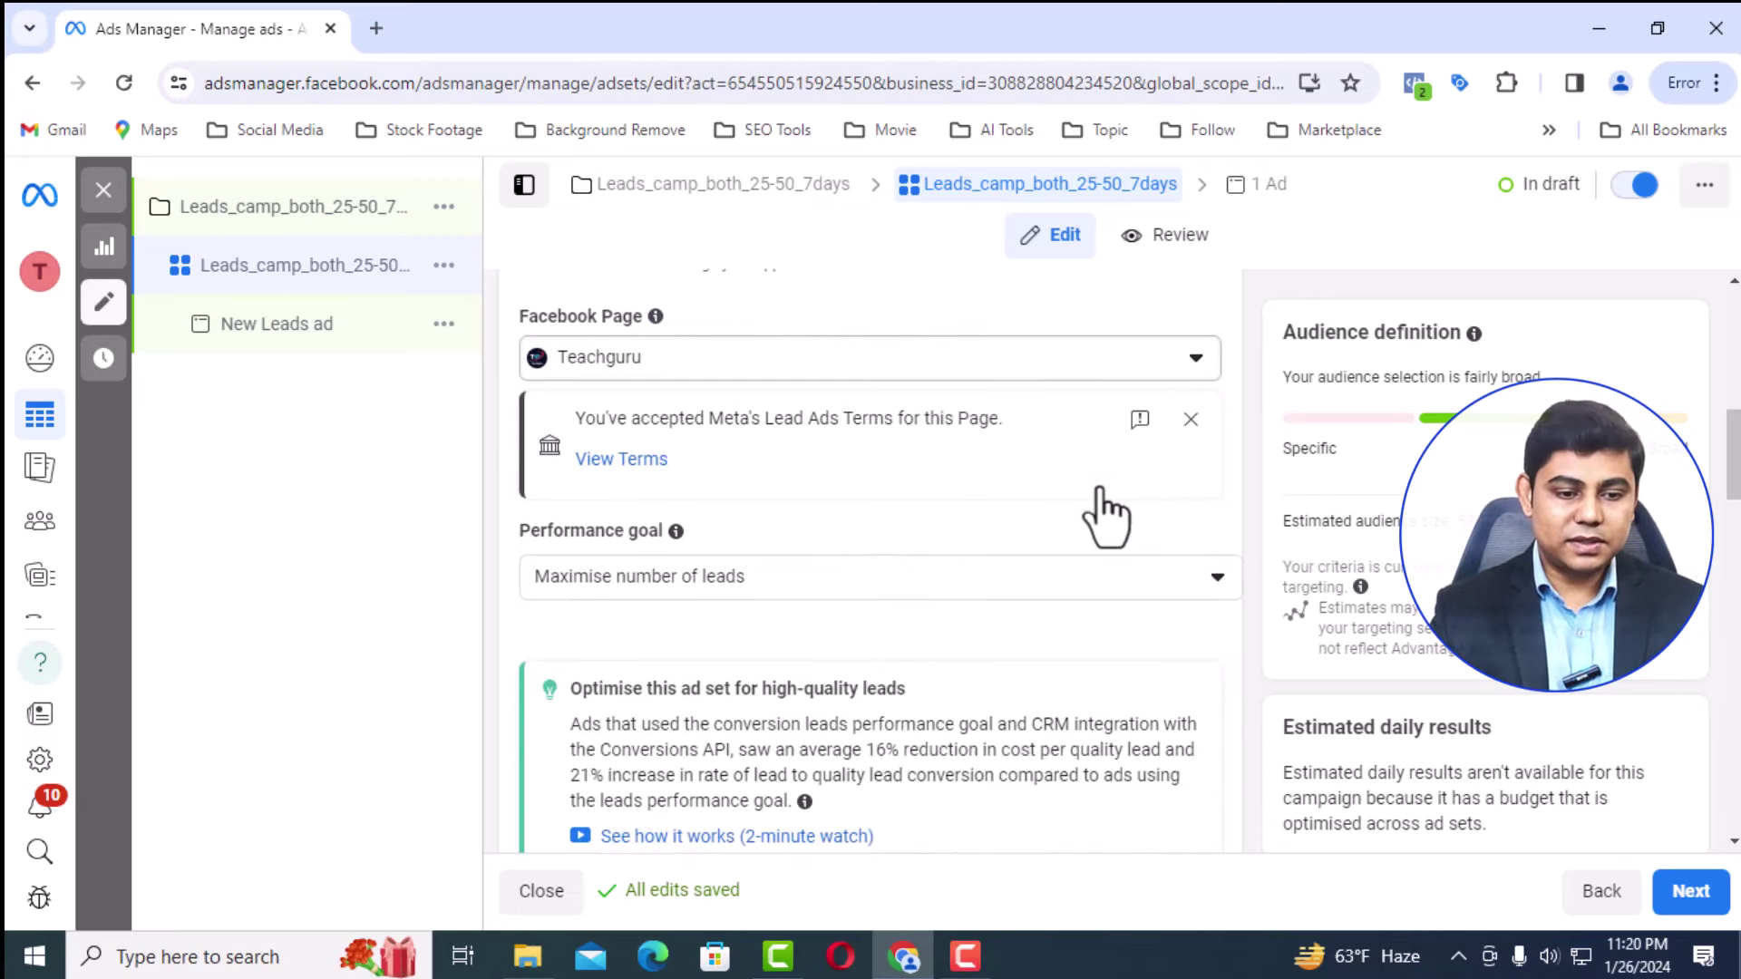
pyautogui.click(655, 459)
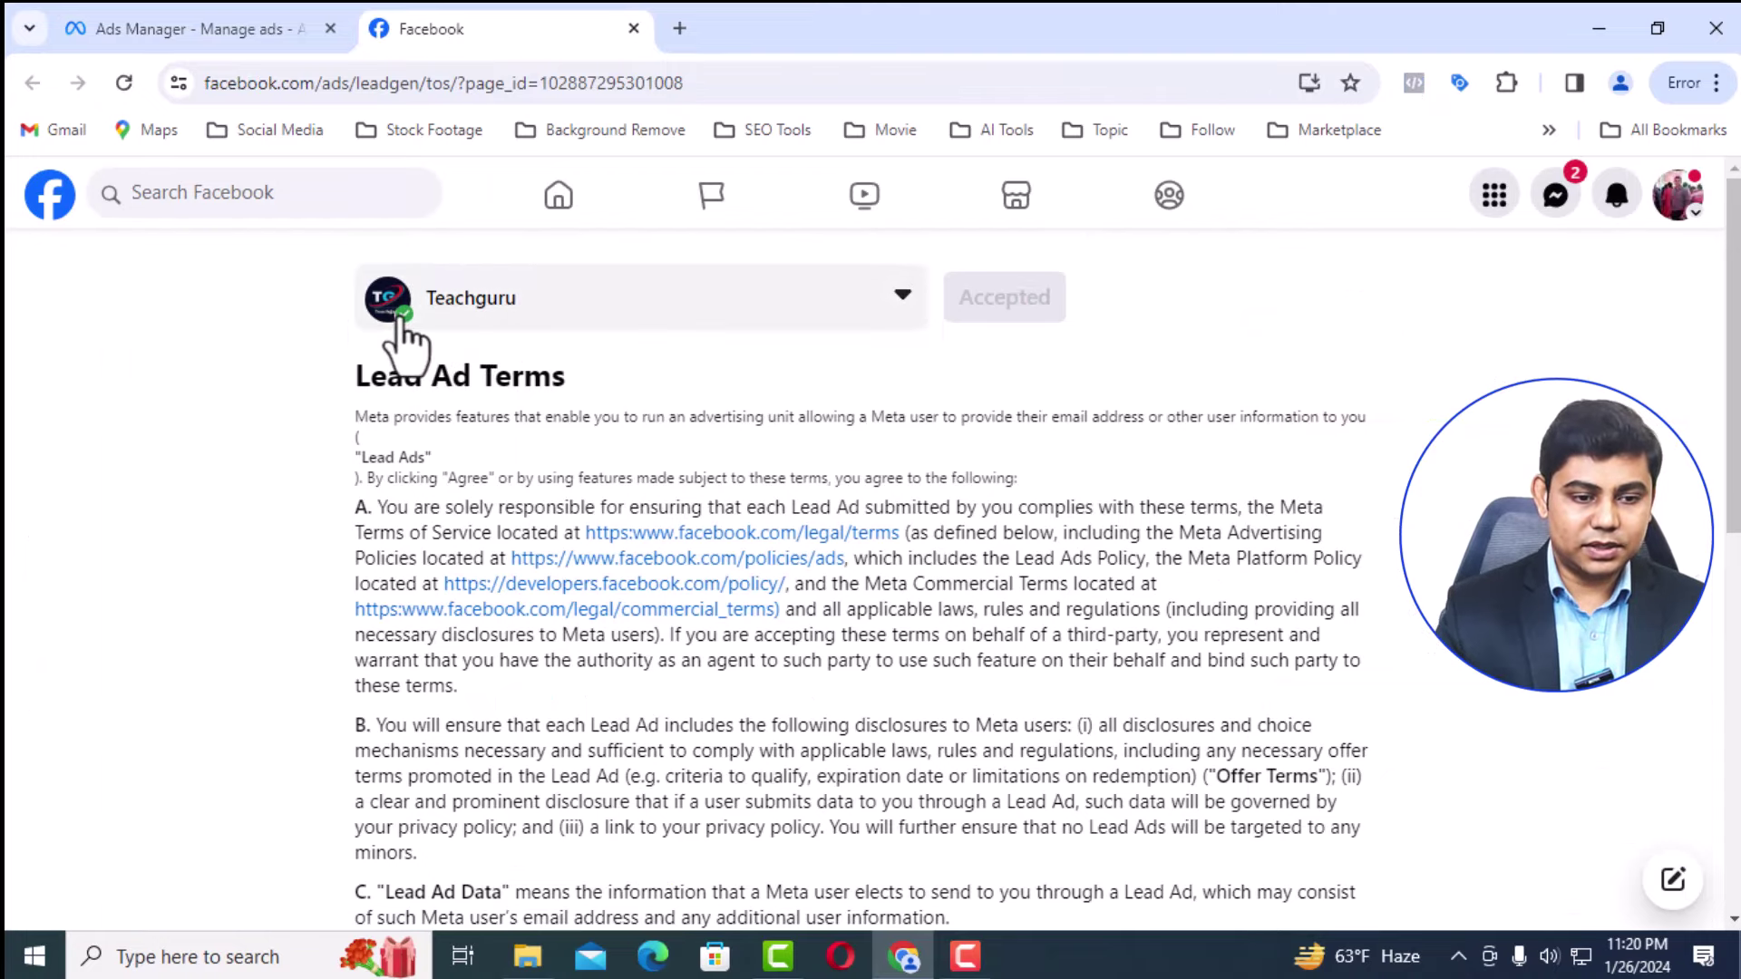
pyautogui.hotkey('ctrl', 'w')
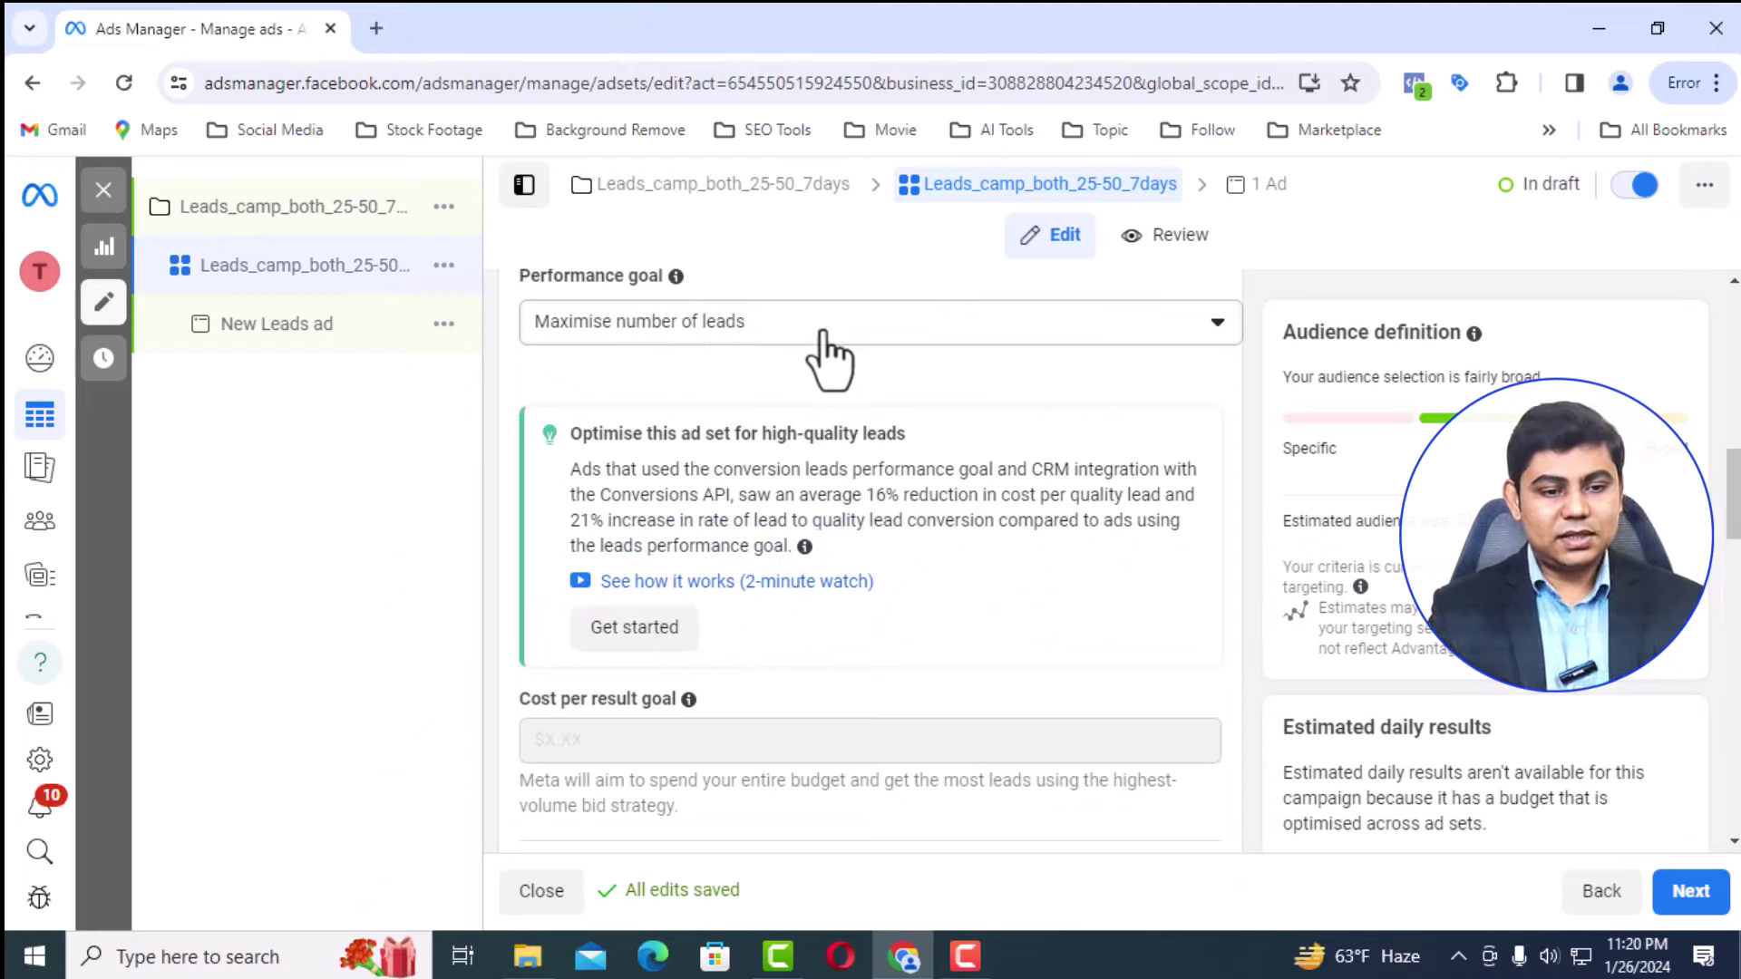
# Examine the performance goal options and the ad set's cost per result, schedule and audience location settings
pyautogui.click(929, 332)
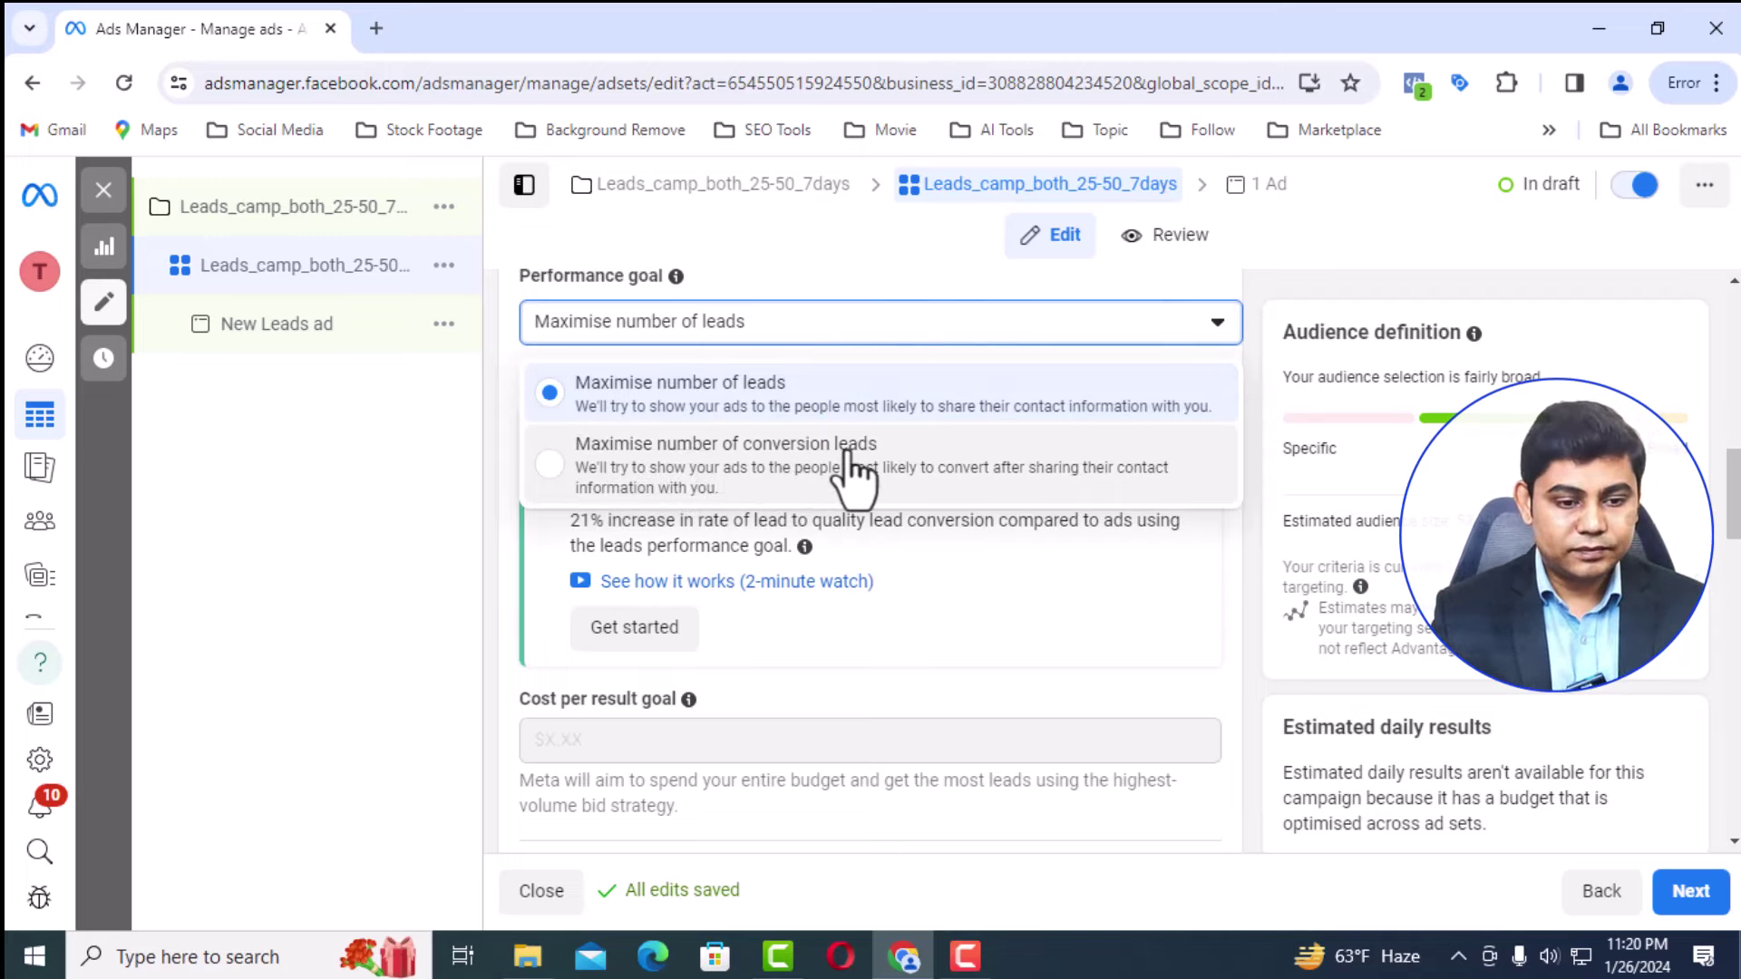
pyautogui.click(938, 331)
pyautogui.scroll(-4, 780, 367)
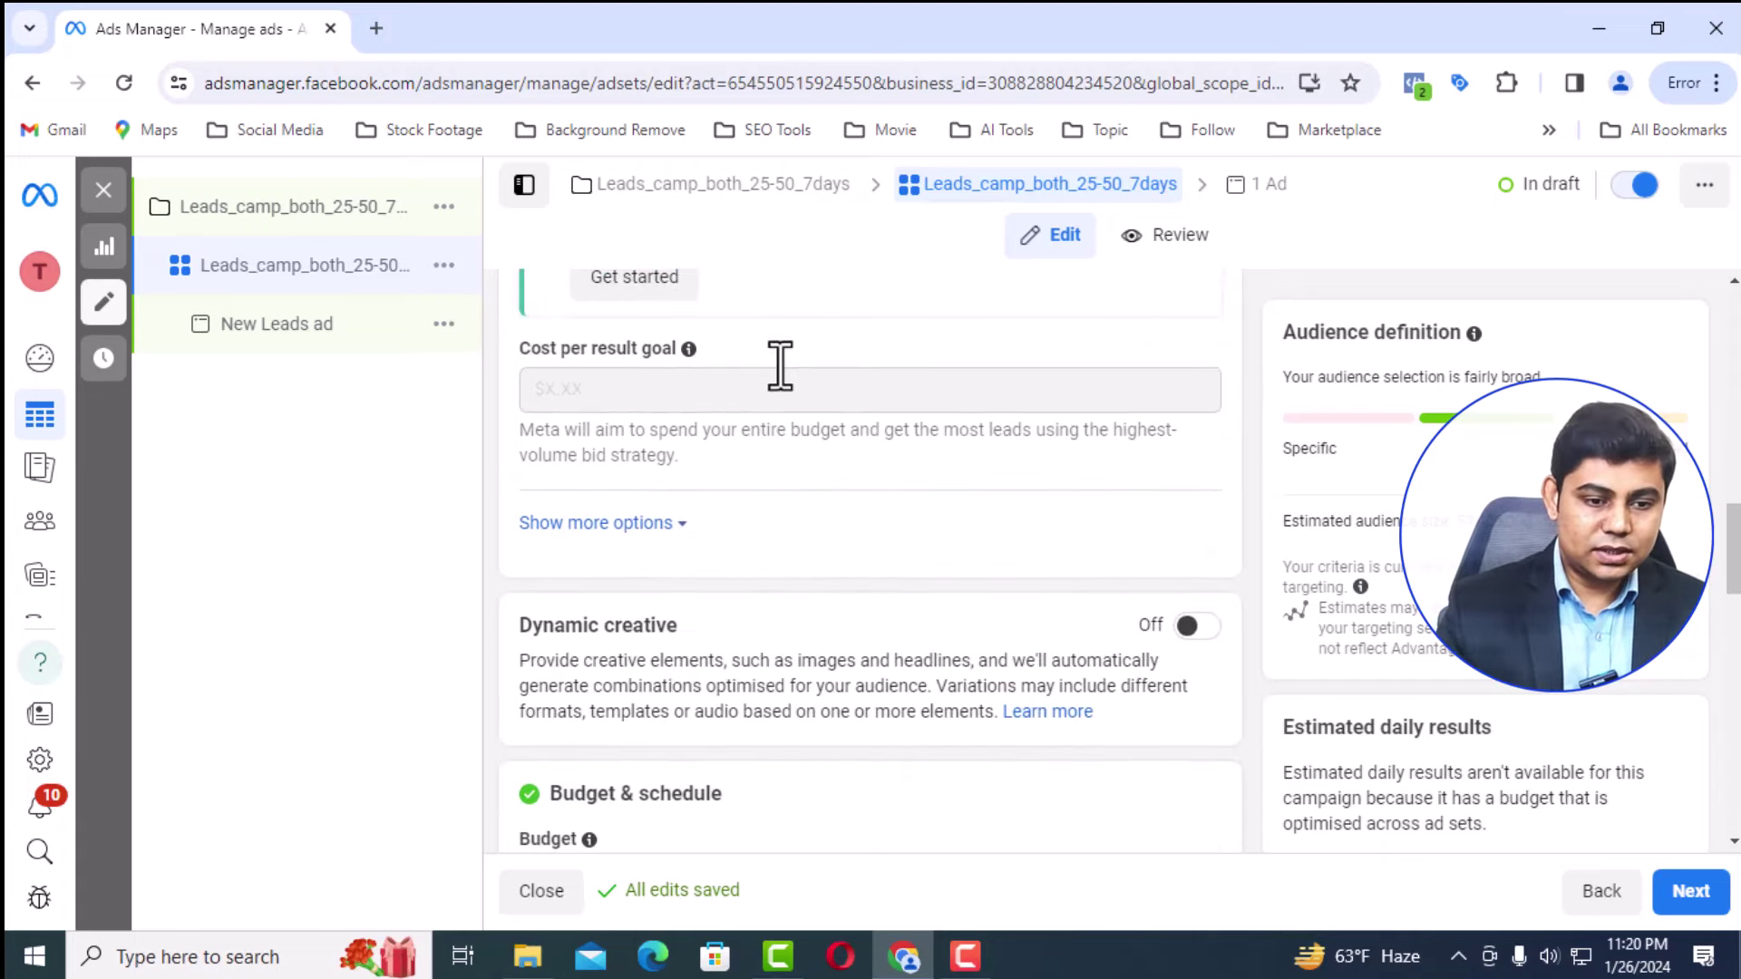
pyautogui.scroll(-4, 778, 364)
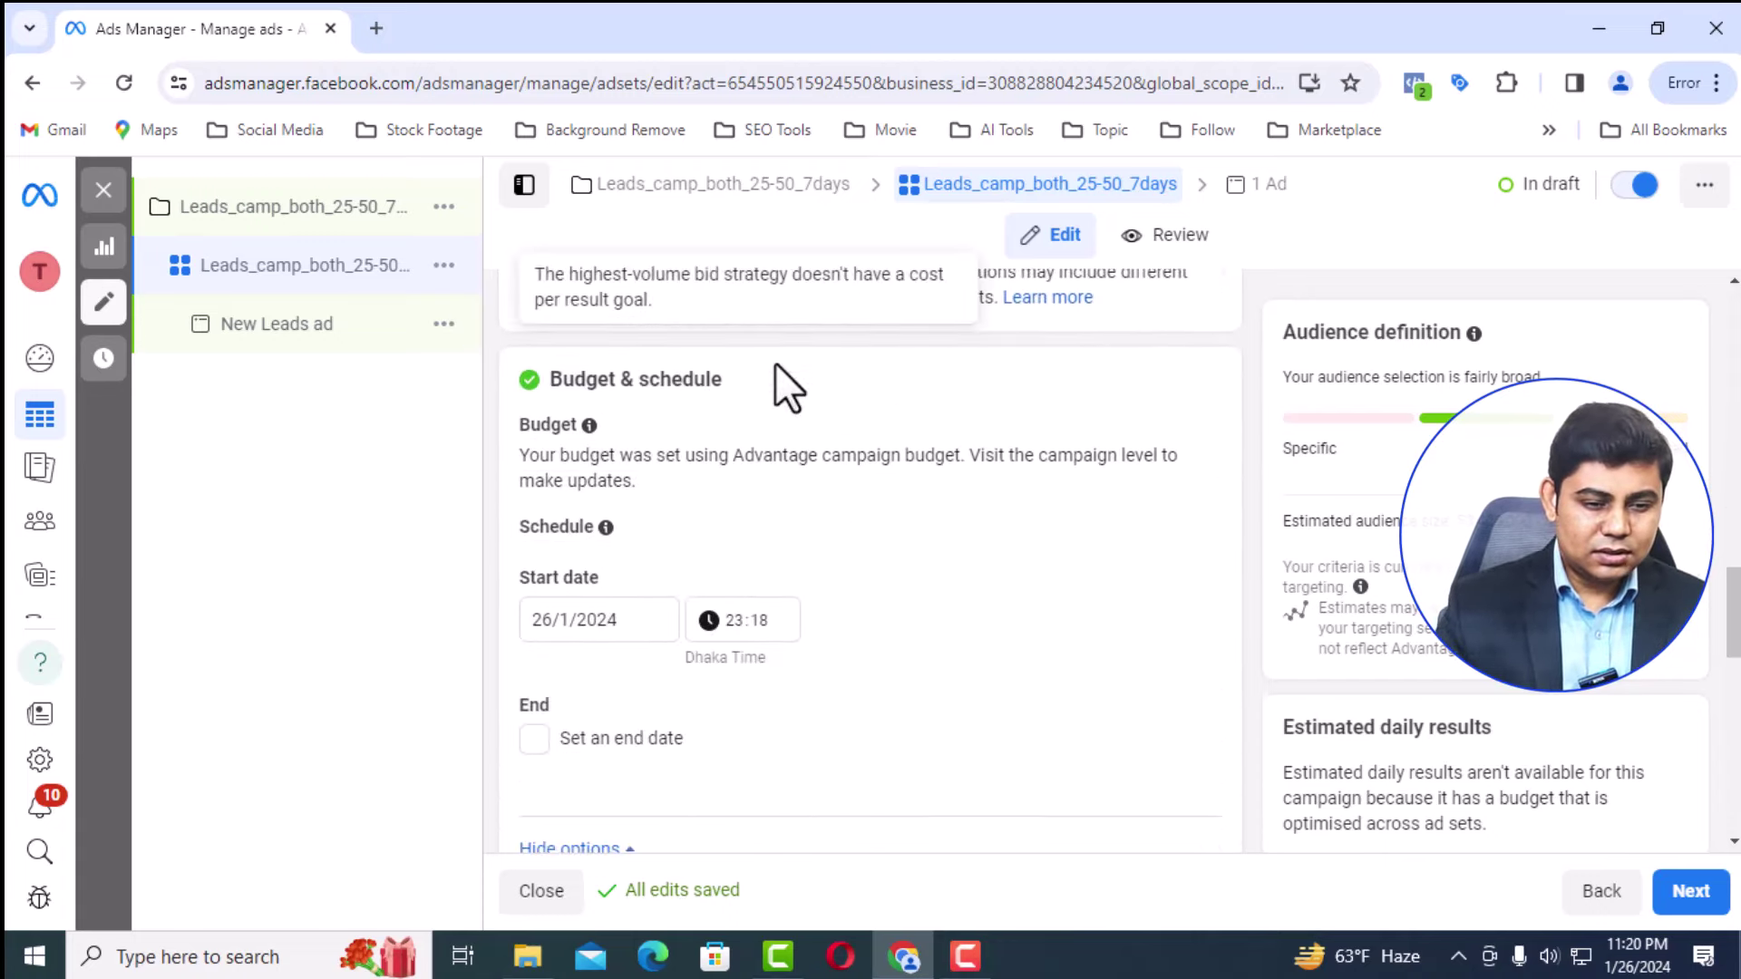
pyautogui.scroll(3, 692, 394)
pyautogui.scroll(-3, 692, 544)
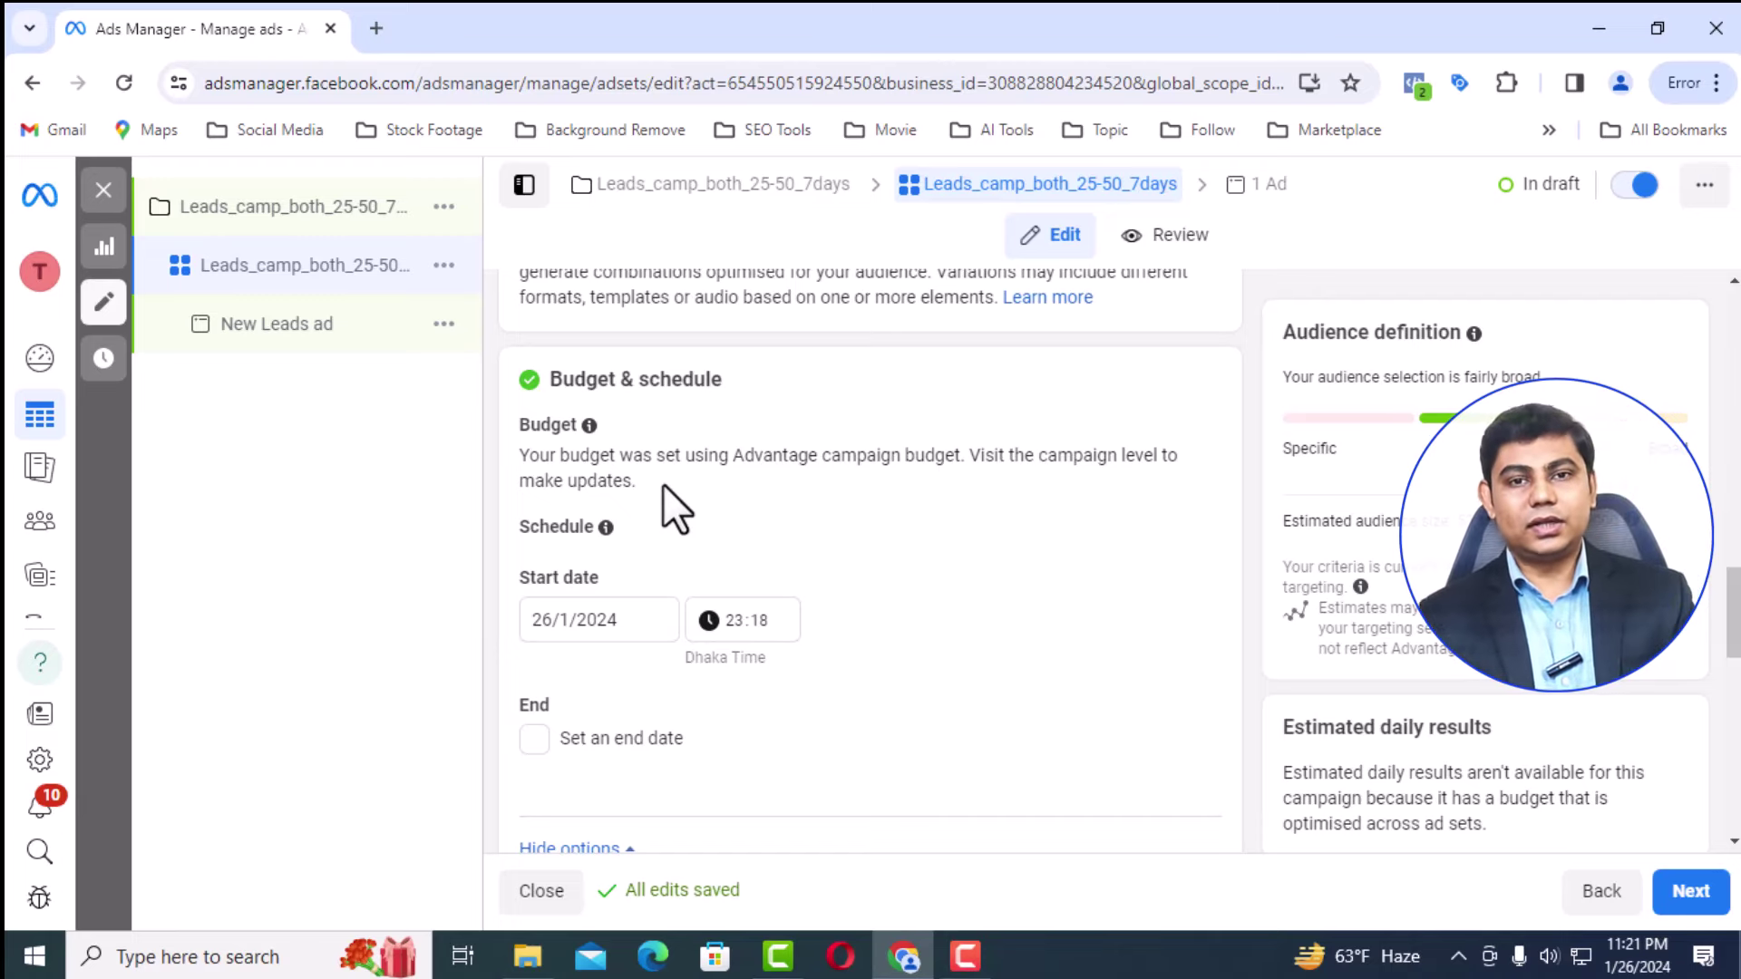
pyautogui.scroll(-2, 662, 490)
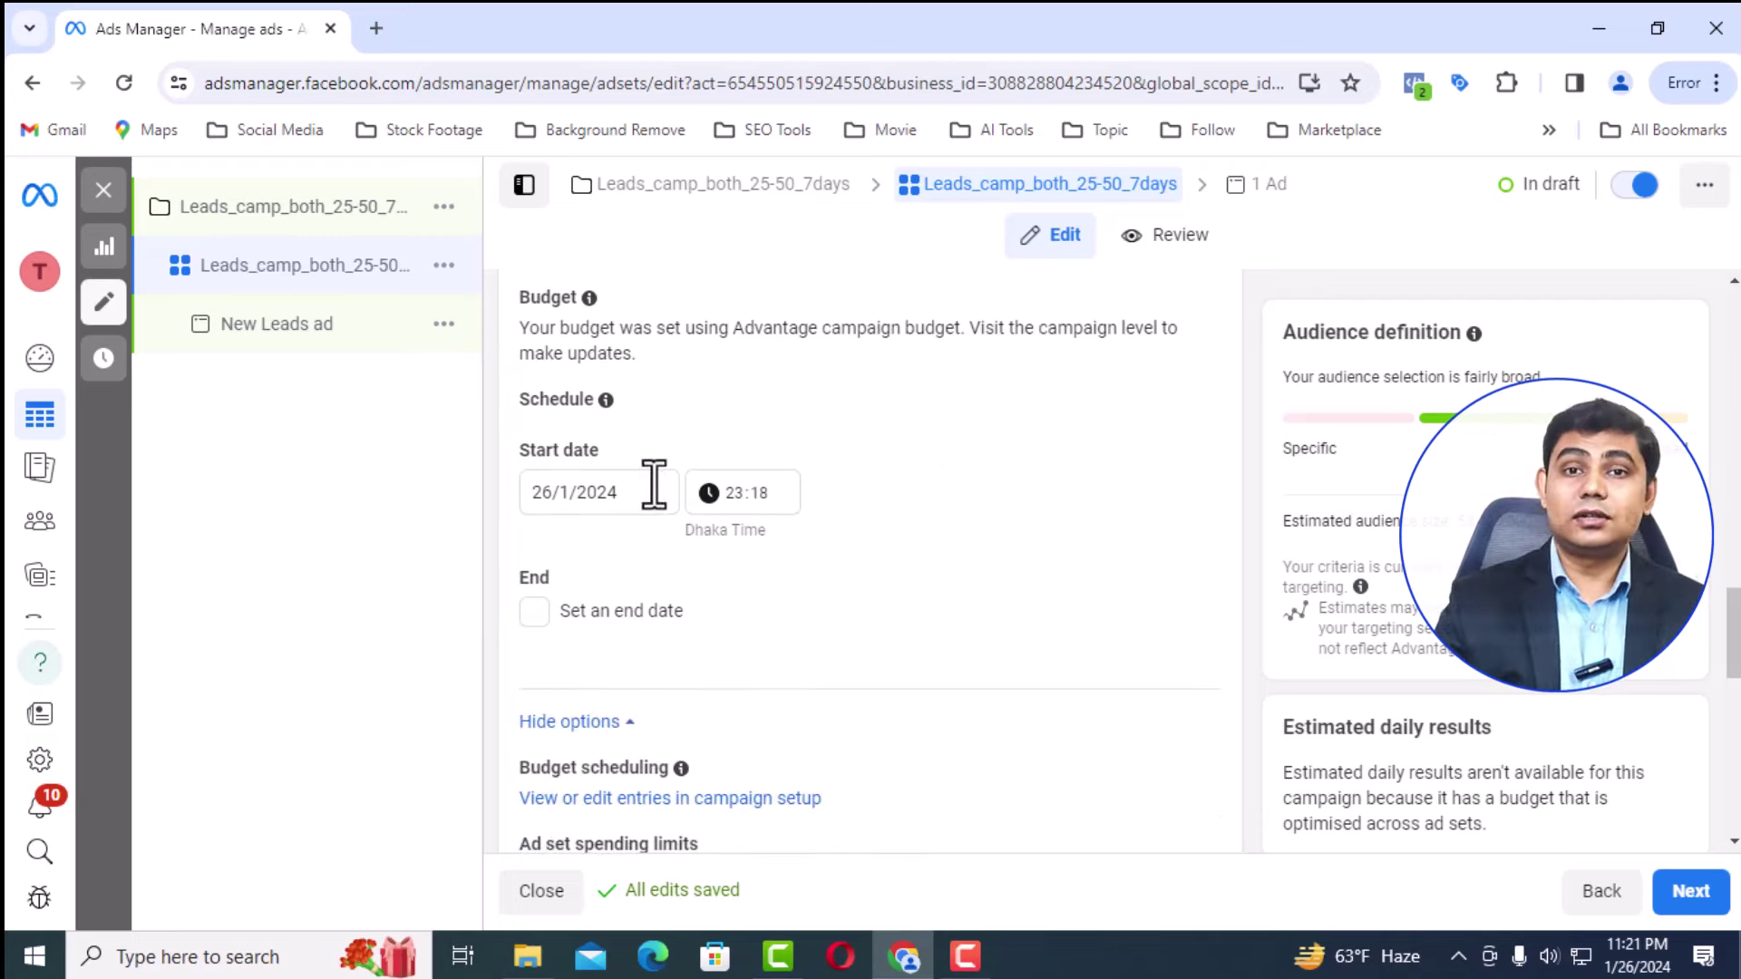
pyautogui.scroll(2, 612, 476)
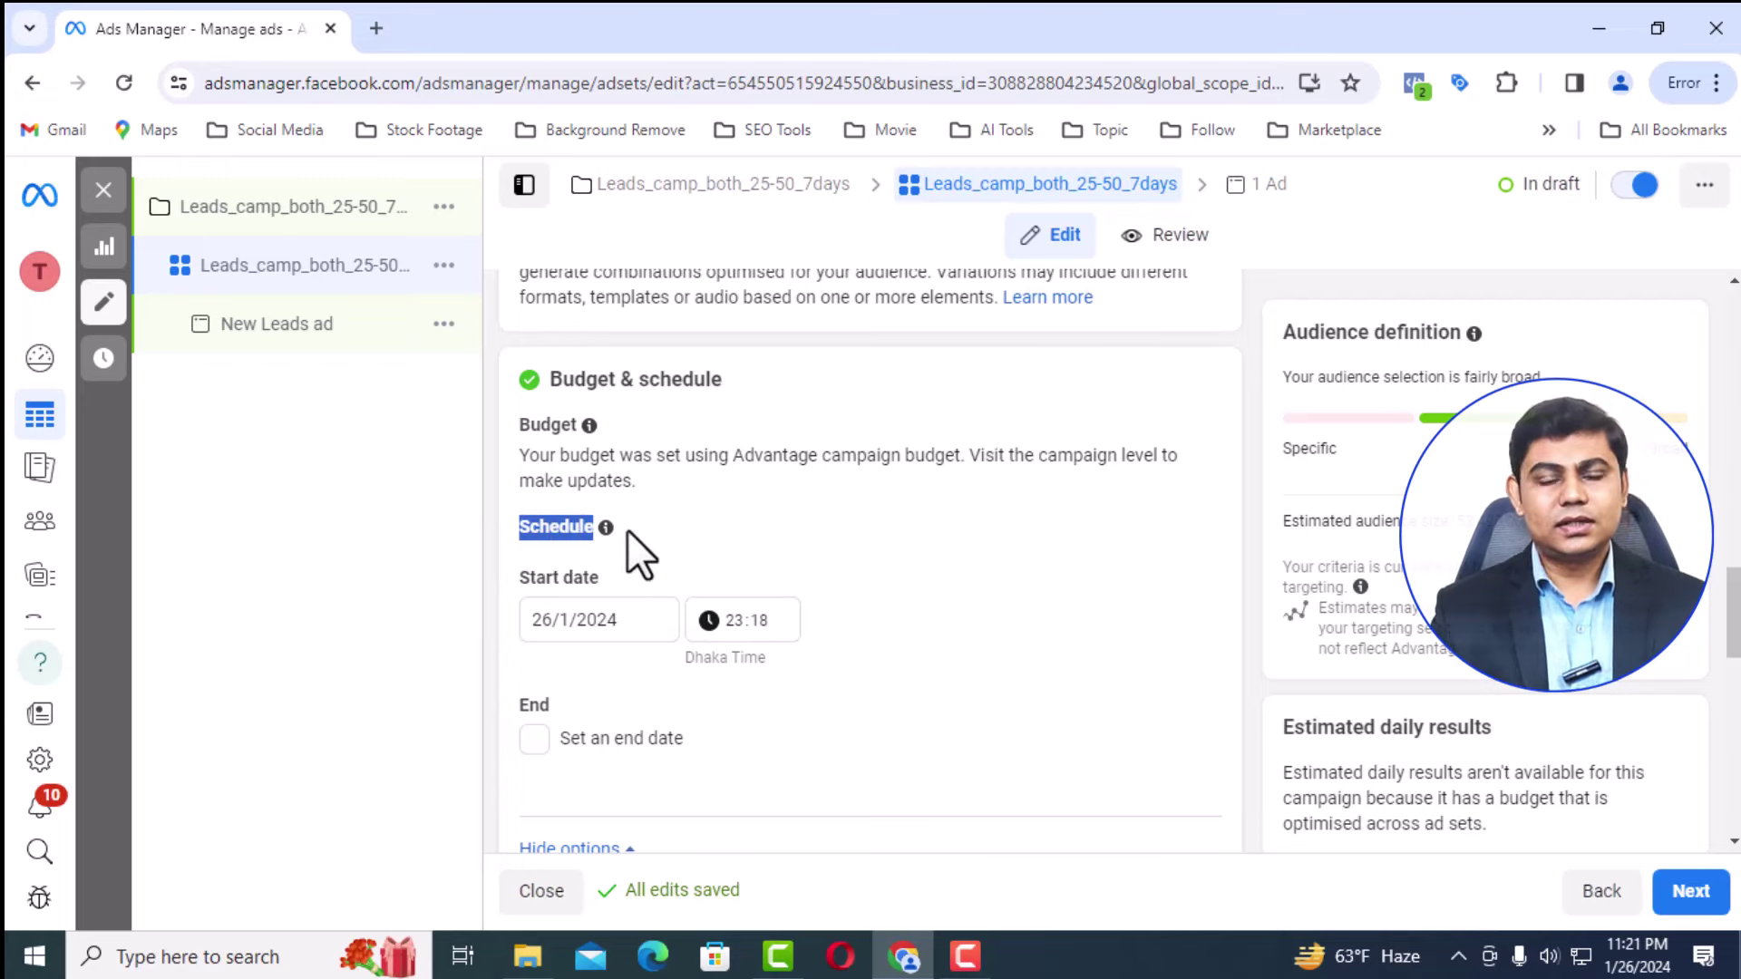
pyautogui.scroll(-2, 668, 532)
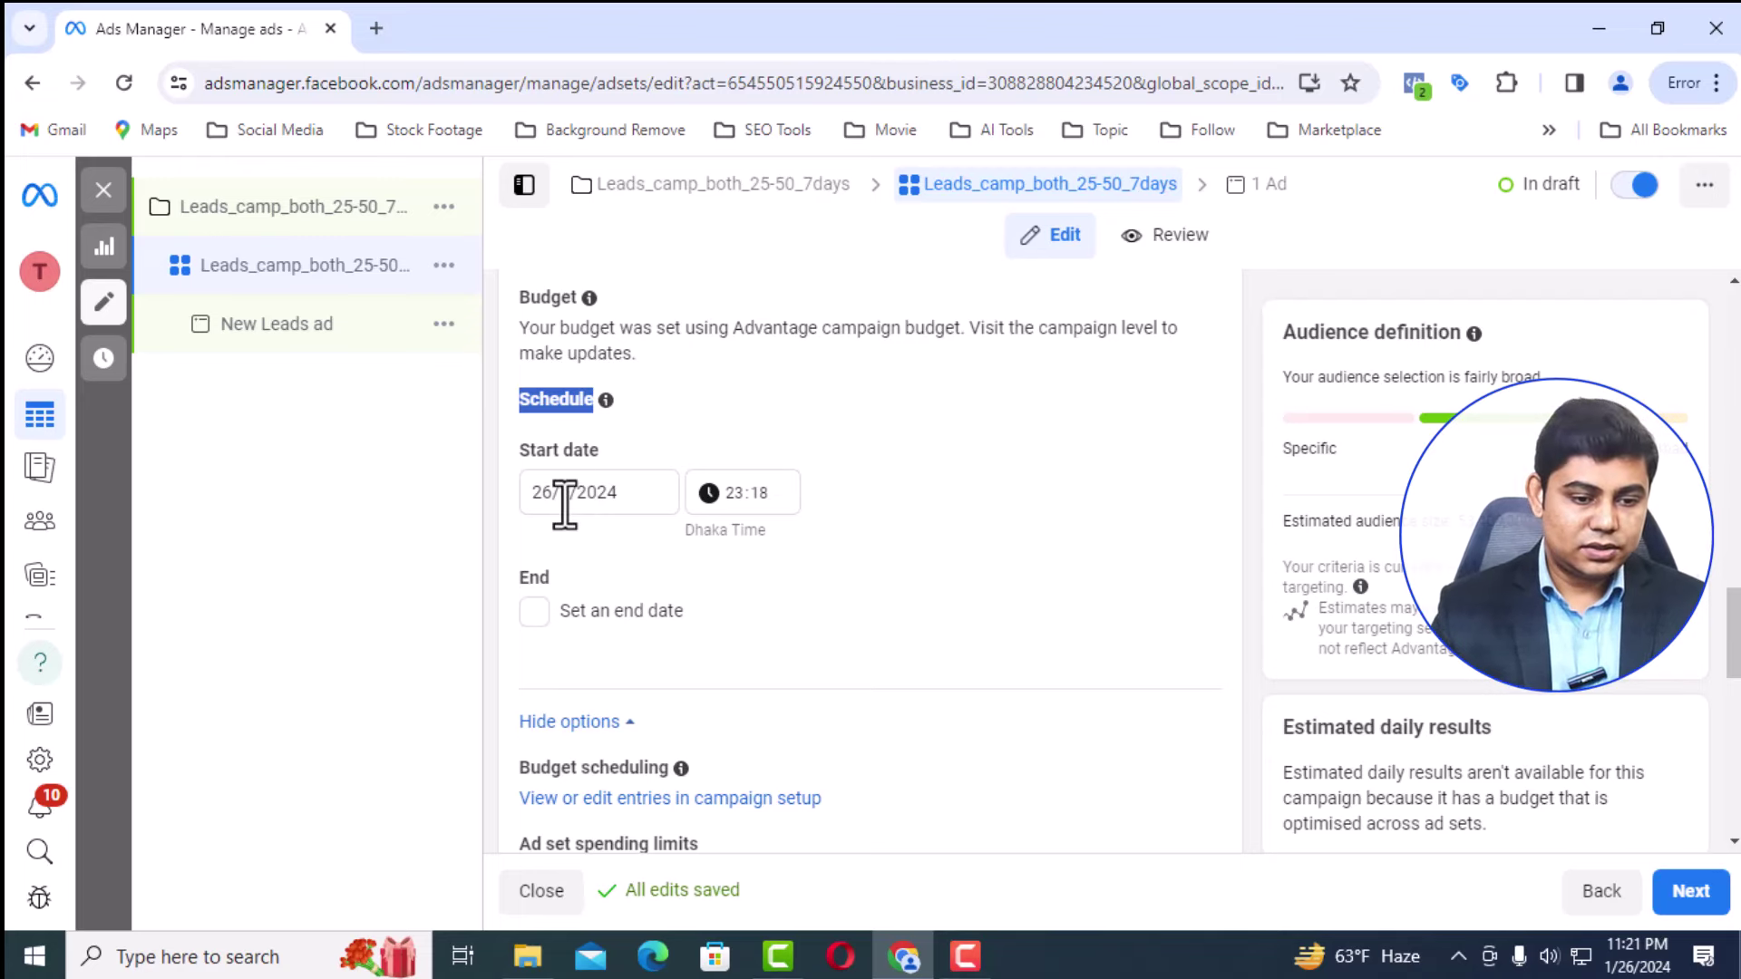
pyautogui.scroll(-5, 945, 535)
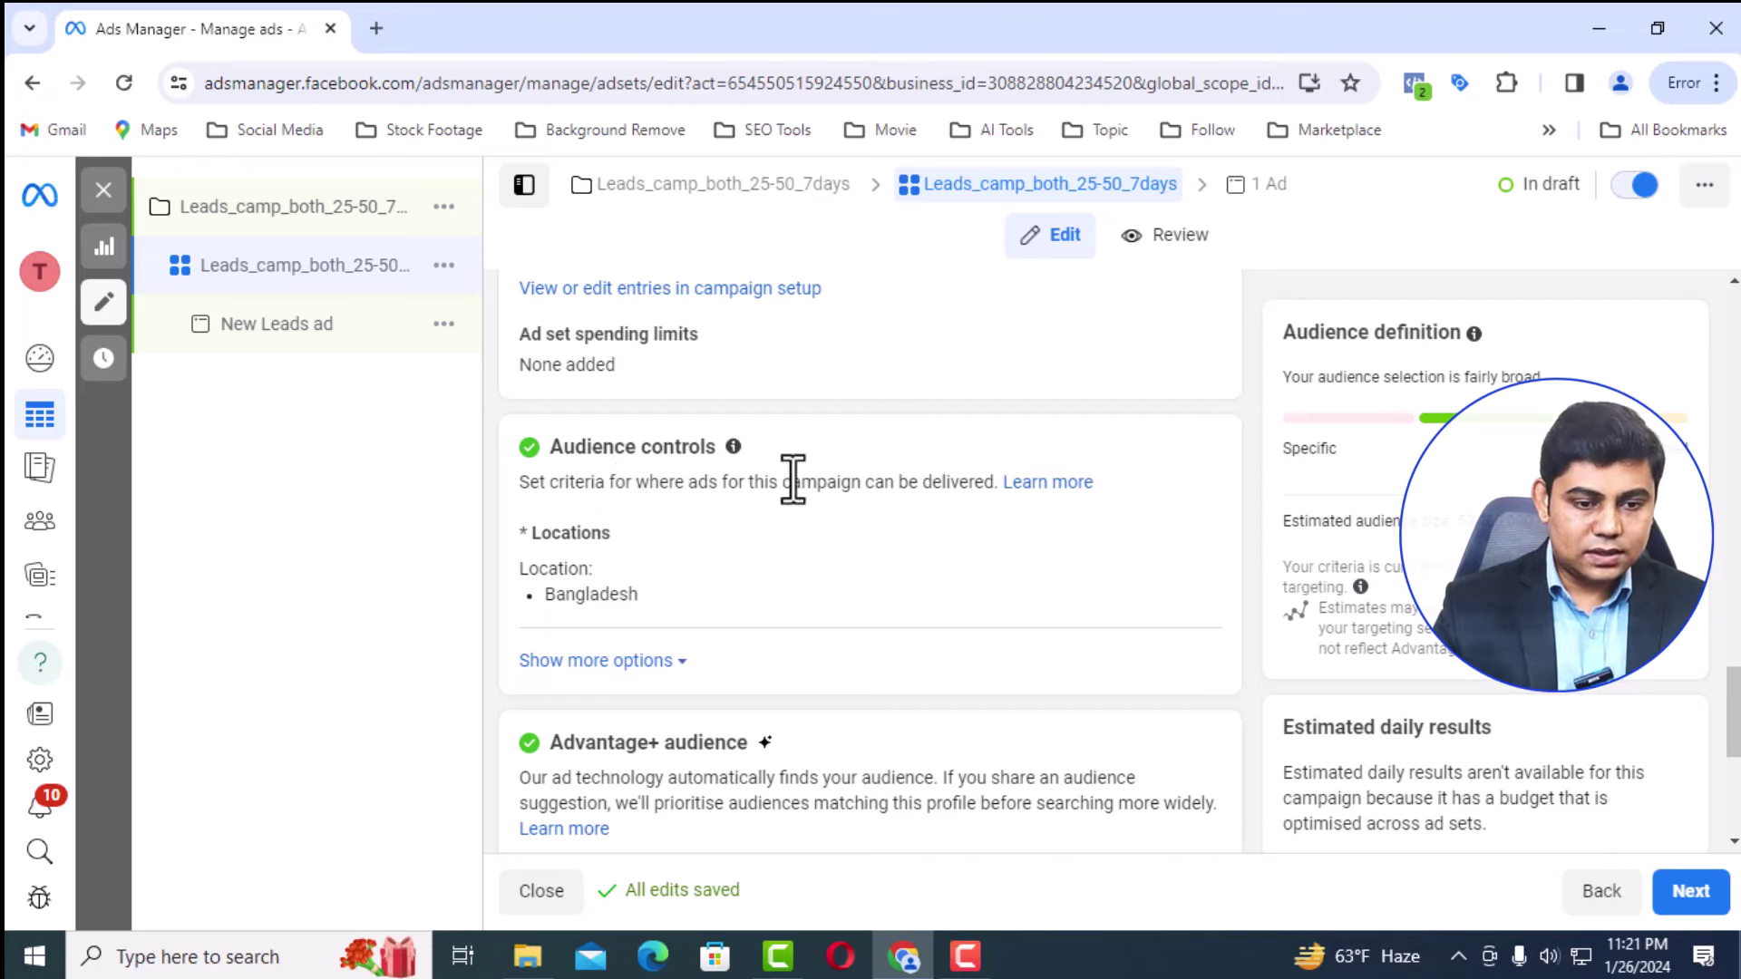
pyautogui.scroll(-1, 925, 460)
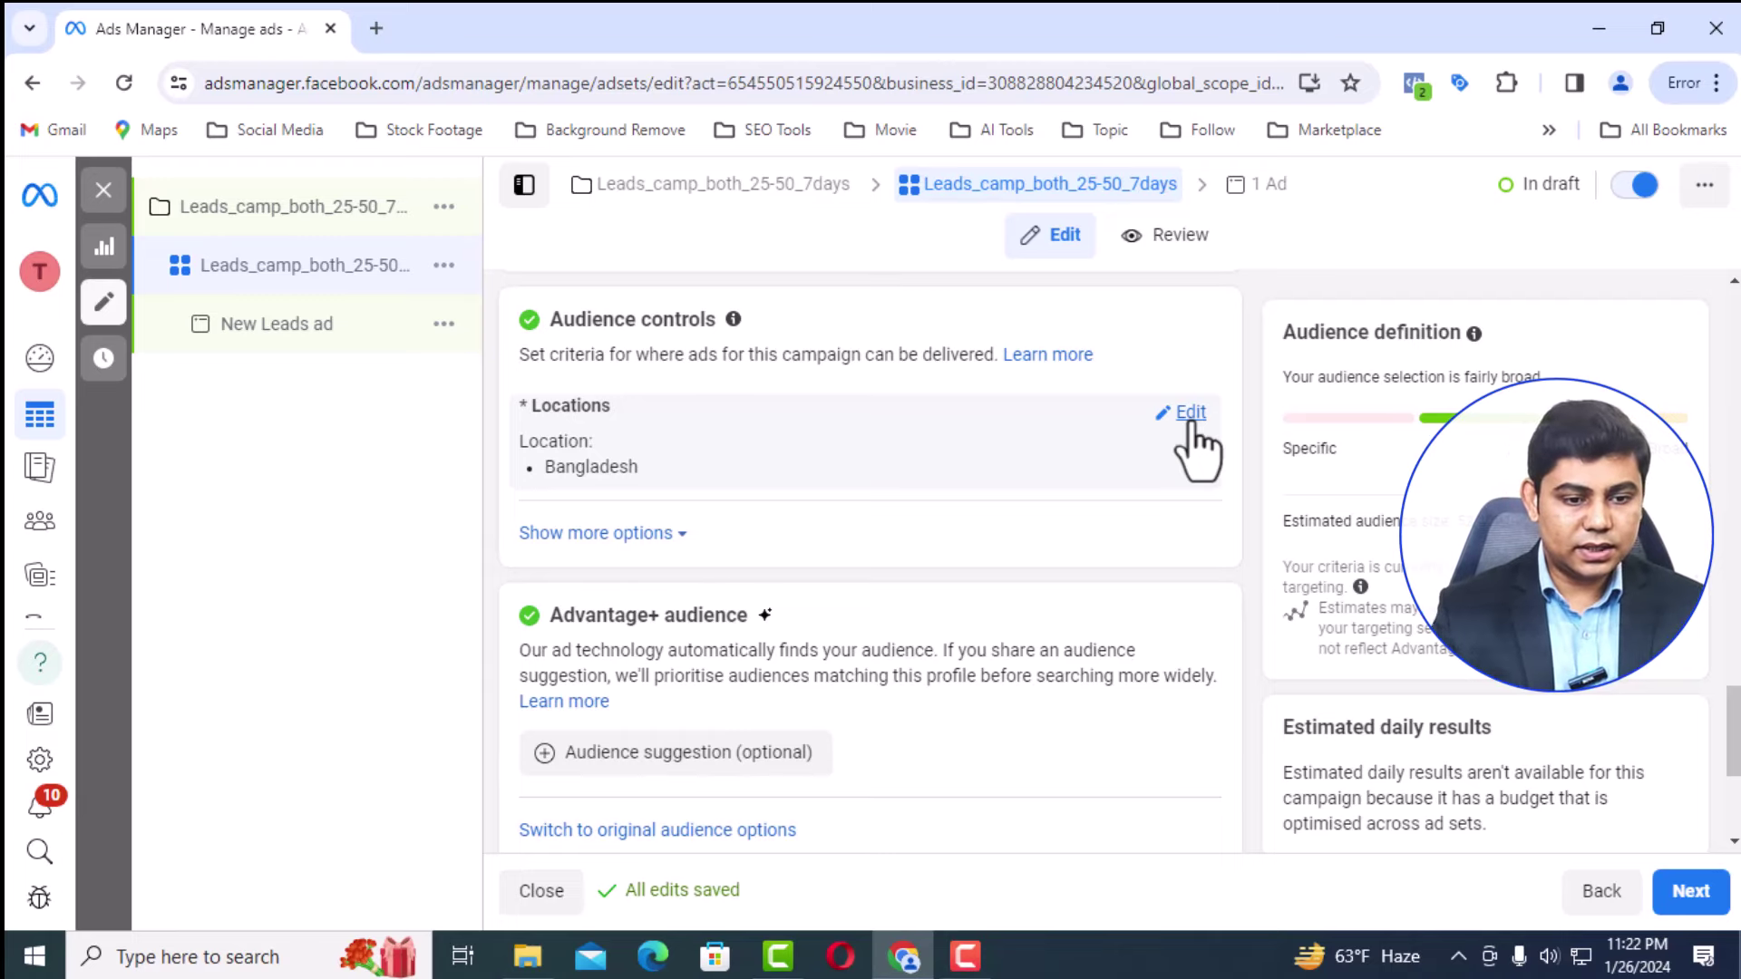
# Add an audience suggestion to the Advantage+ audience and set its age range to 25–50
pyautogui.scroll(-2, 892, 508)
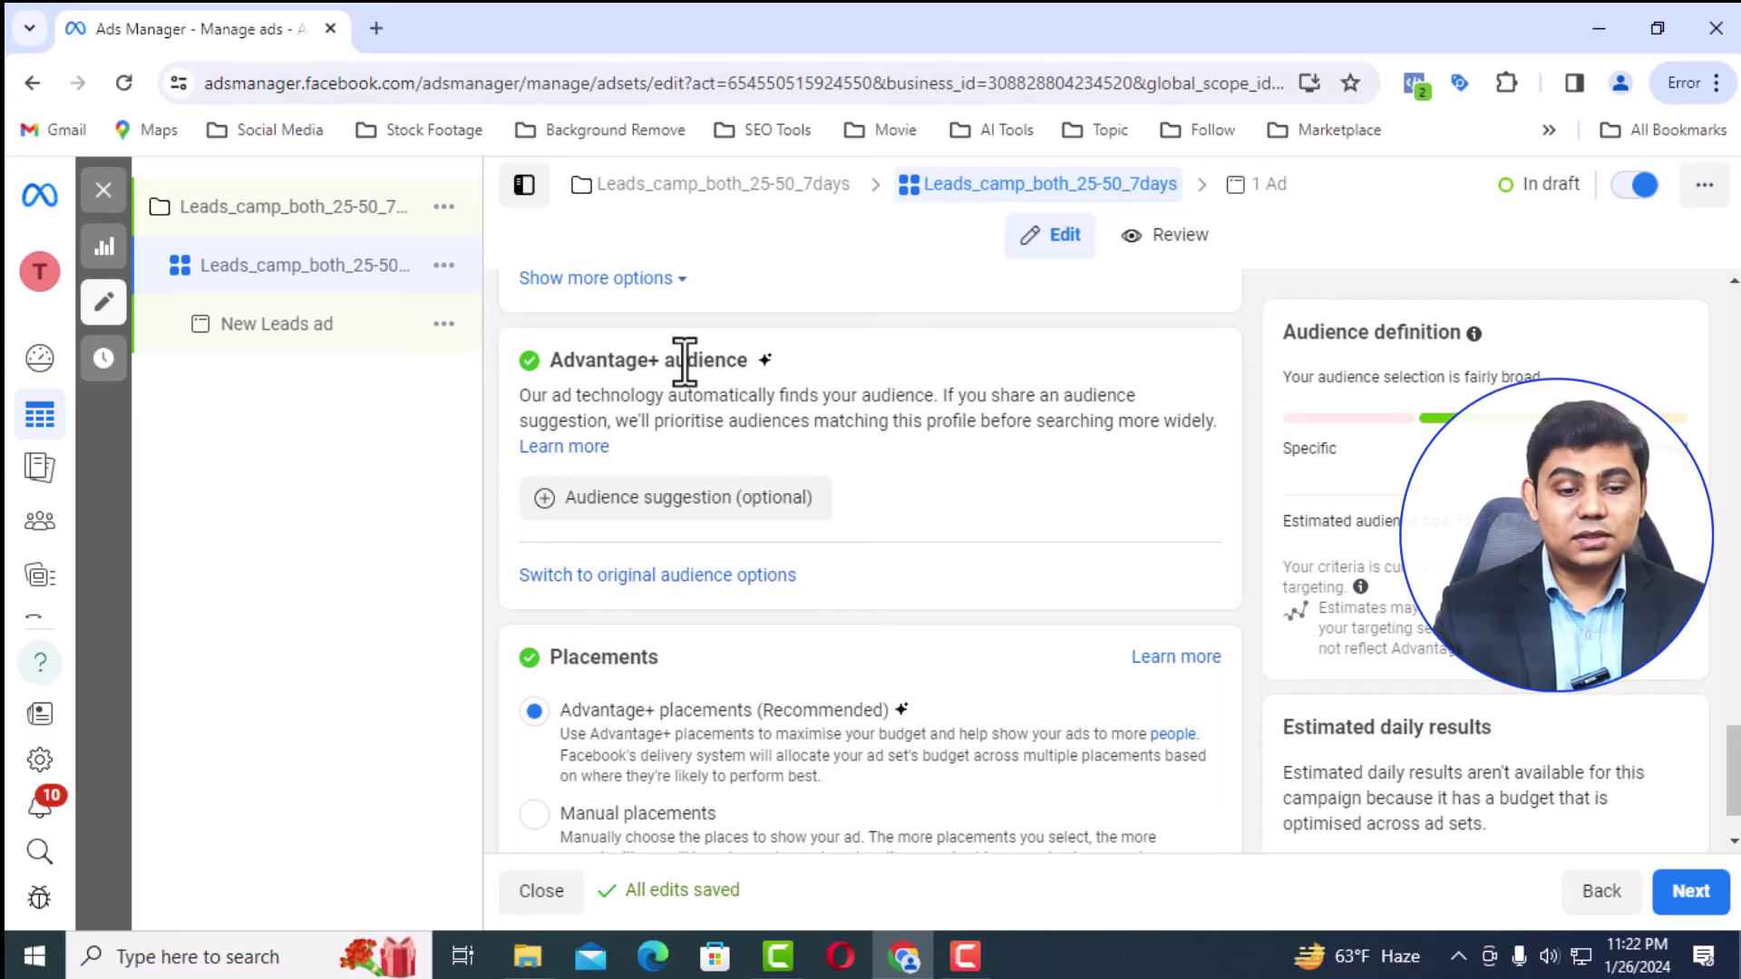
pyautogui.click(714, 508)
pyautogui.scroll(-1, 925, 497)
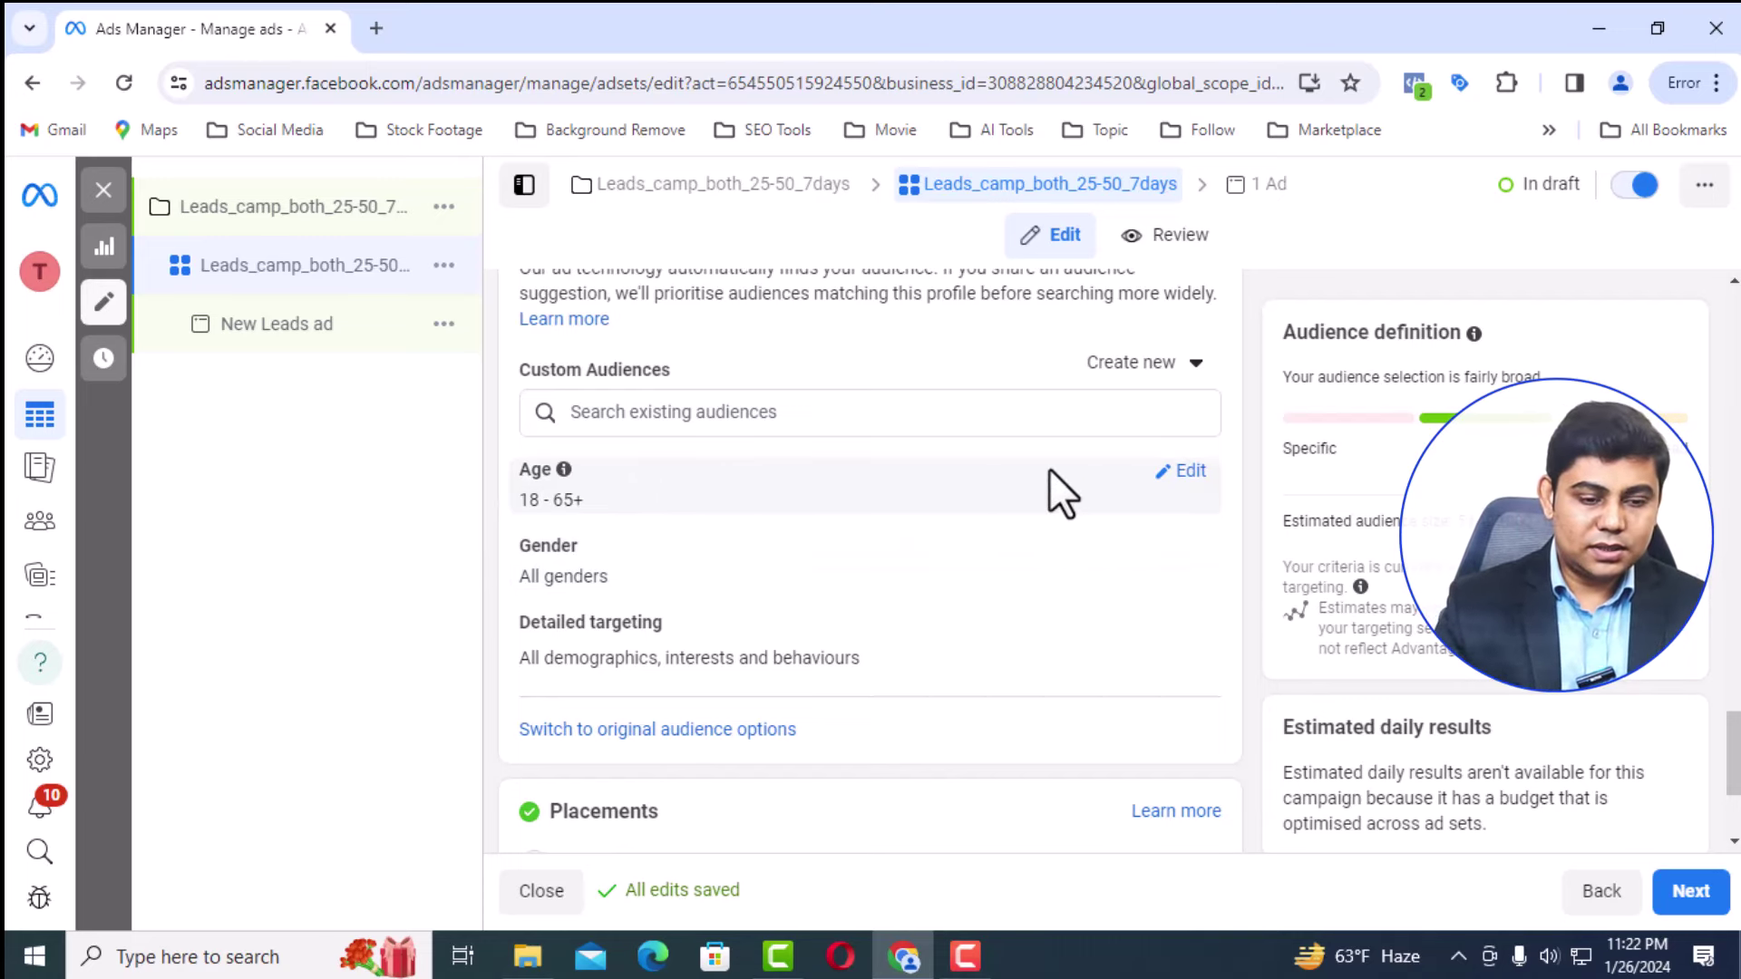
pyautogui.click(1186, 471)
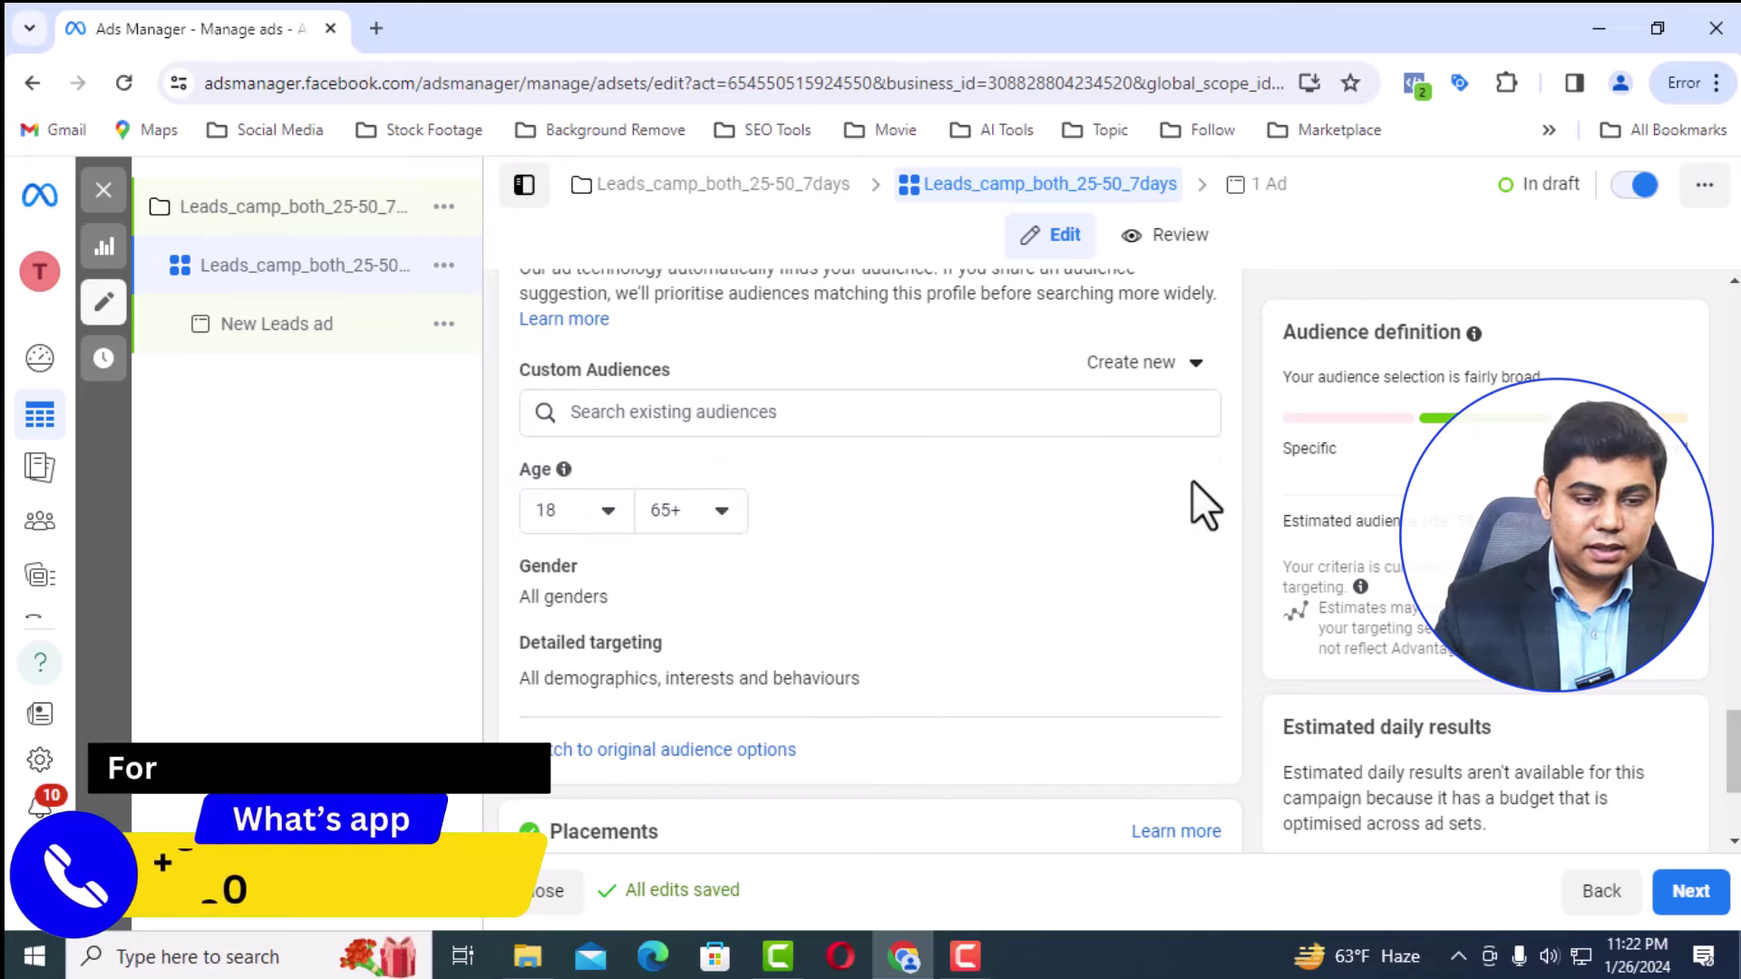
pyautogui.click(606, 511)
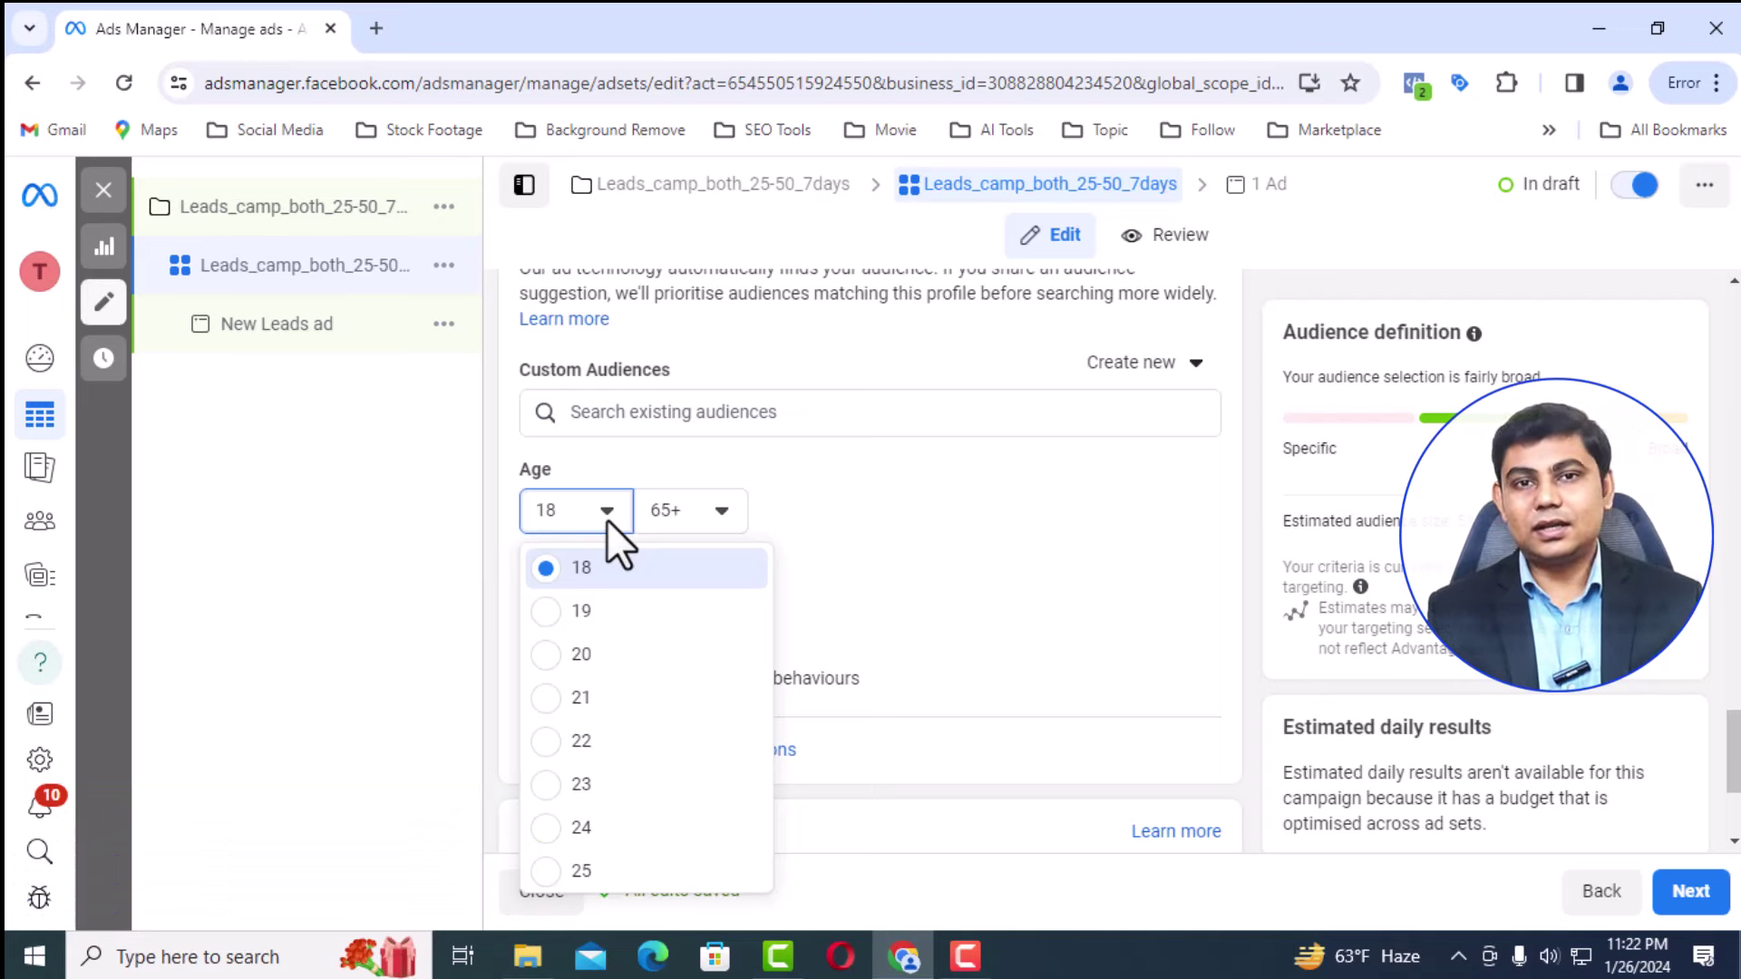
pyautogui.scroll(-3, 616, 761)
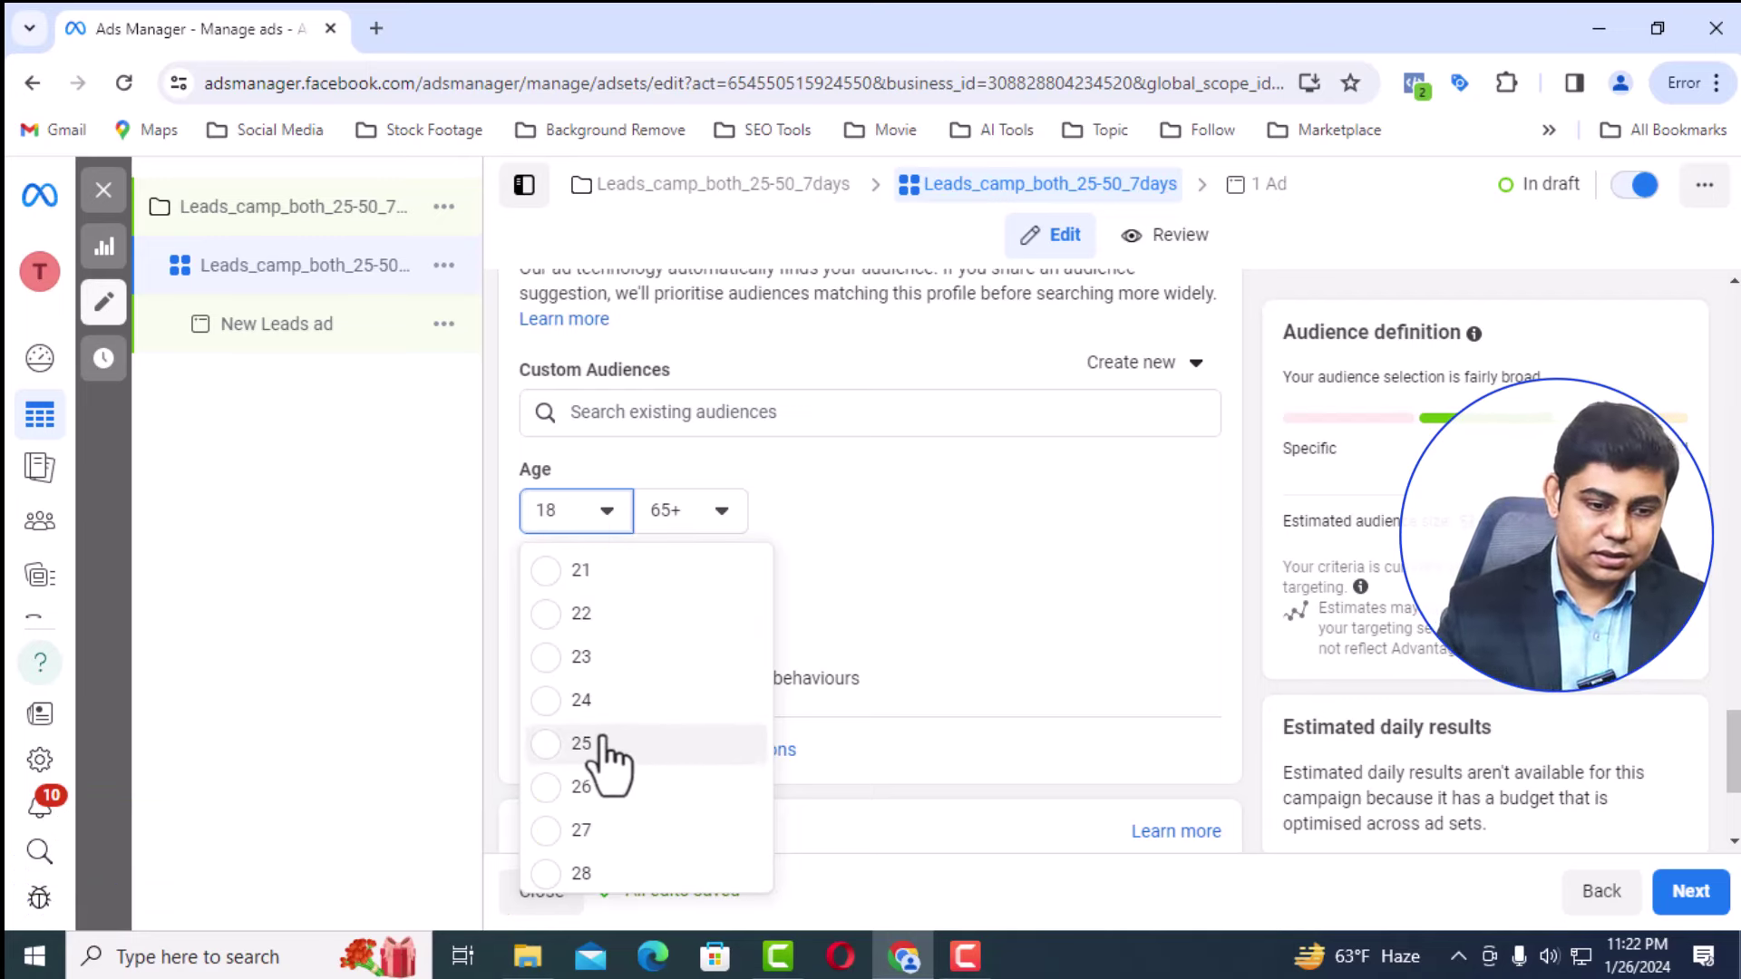
pyautogui.click(605, 745)
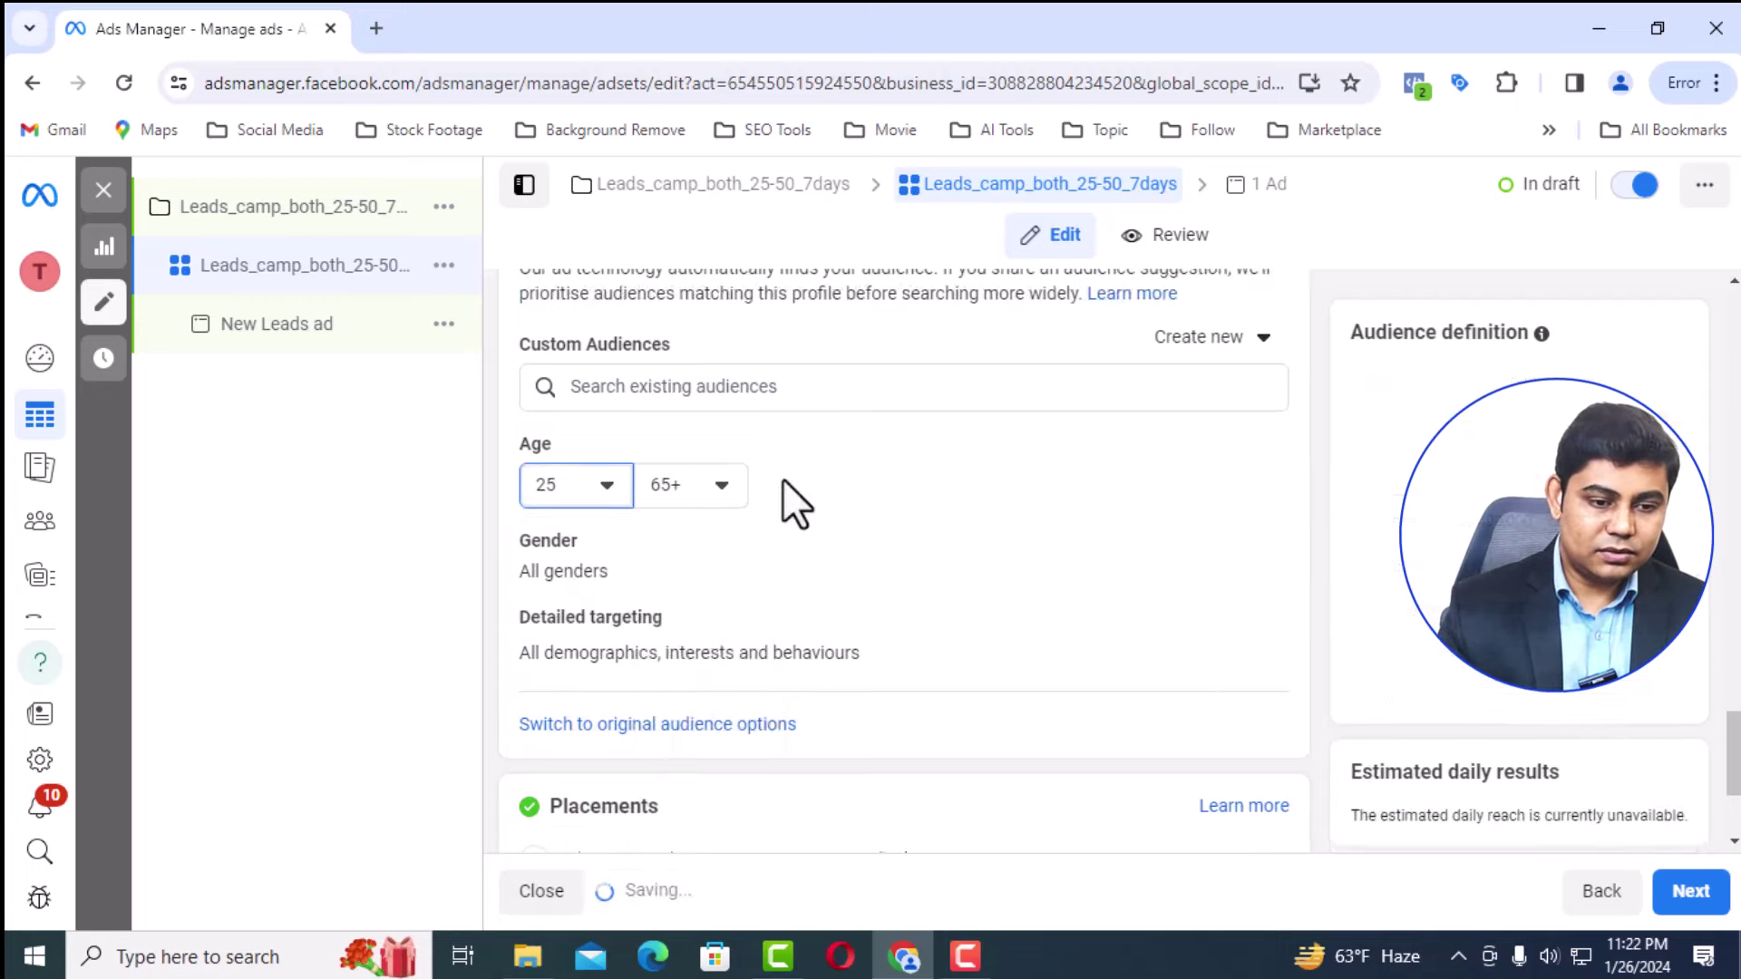
pyautogui.click(689, 510)
pyautogui.press('Return')
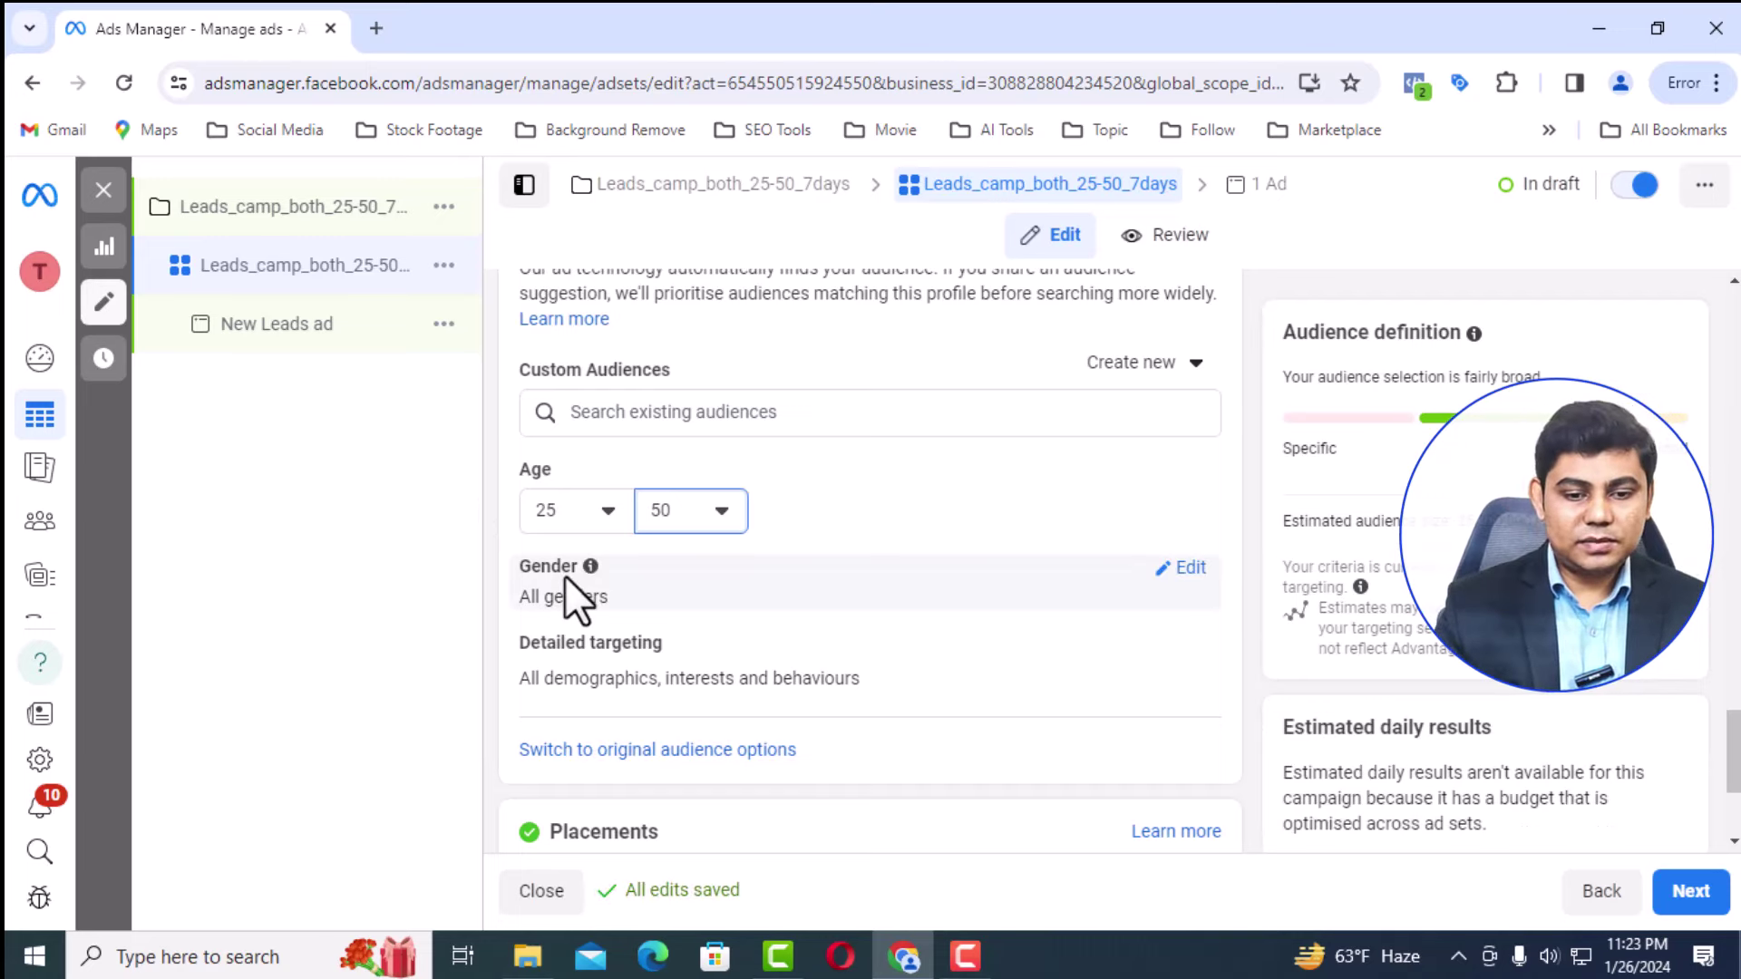
# Open the gender and detailed targeting settings of the audience suggestion for editing
pyautogui.click(1206, 581)
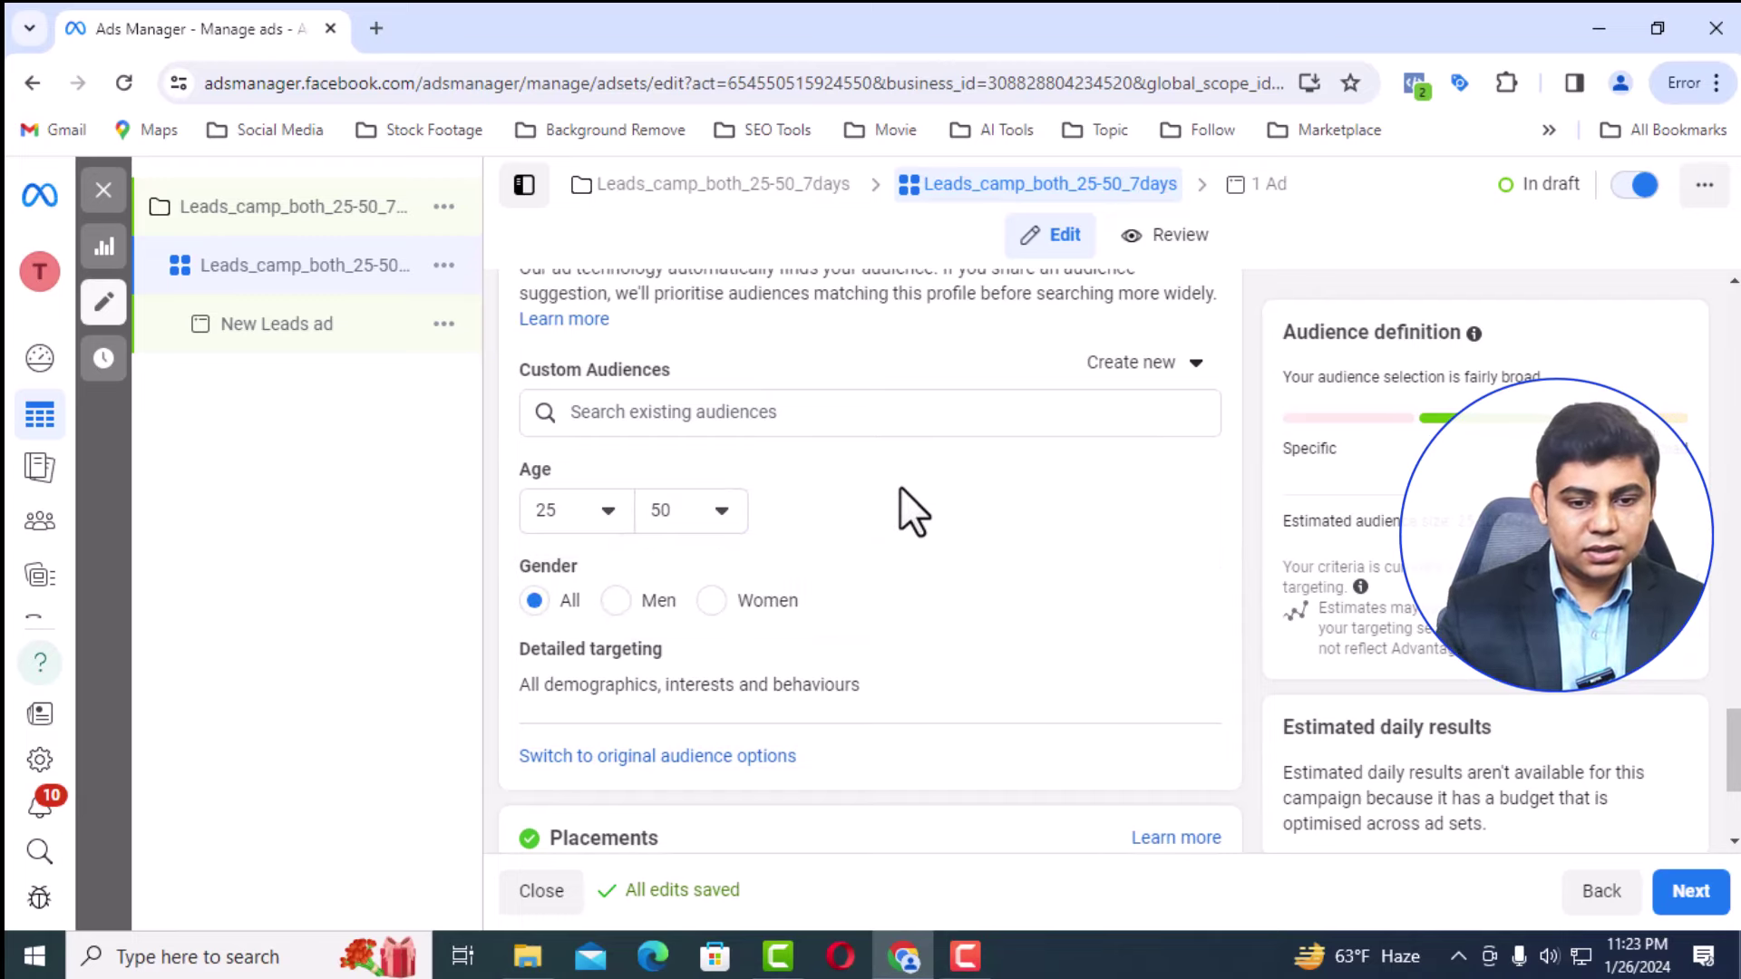
pyautogui.scroll(-3, 899, 486)
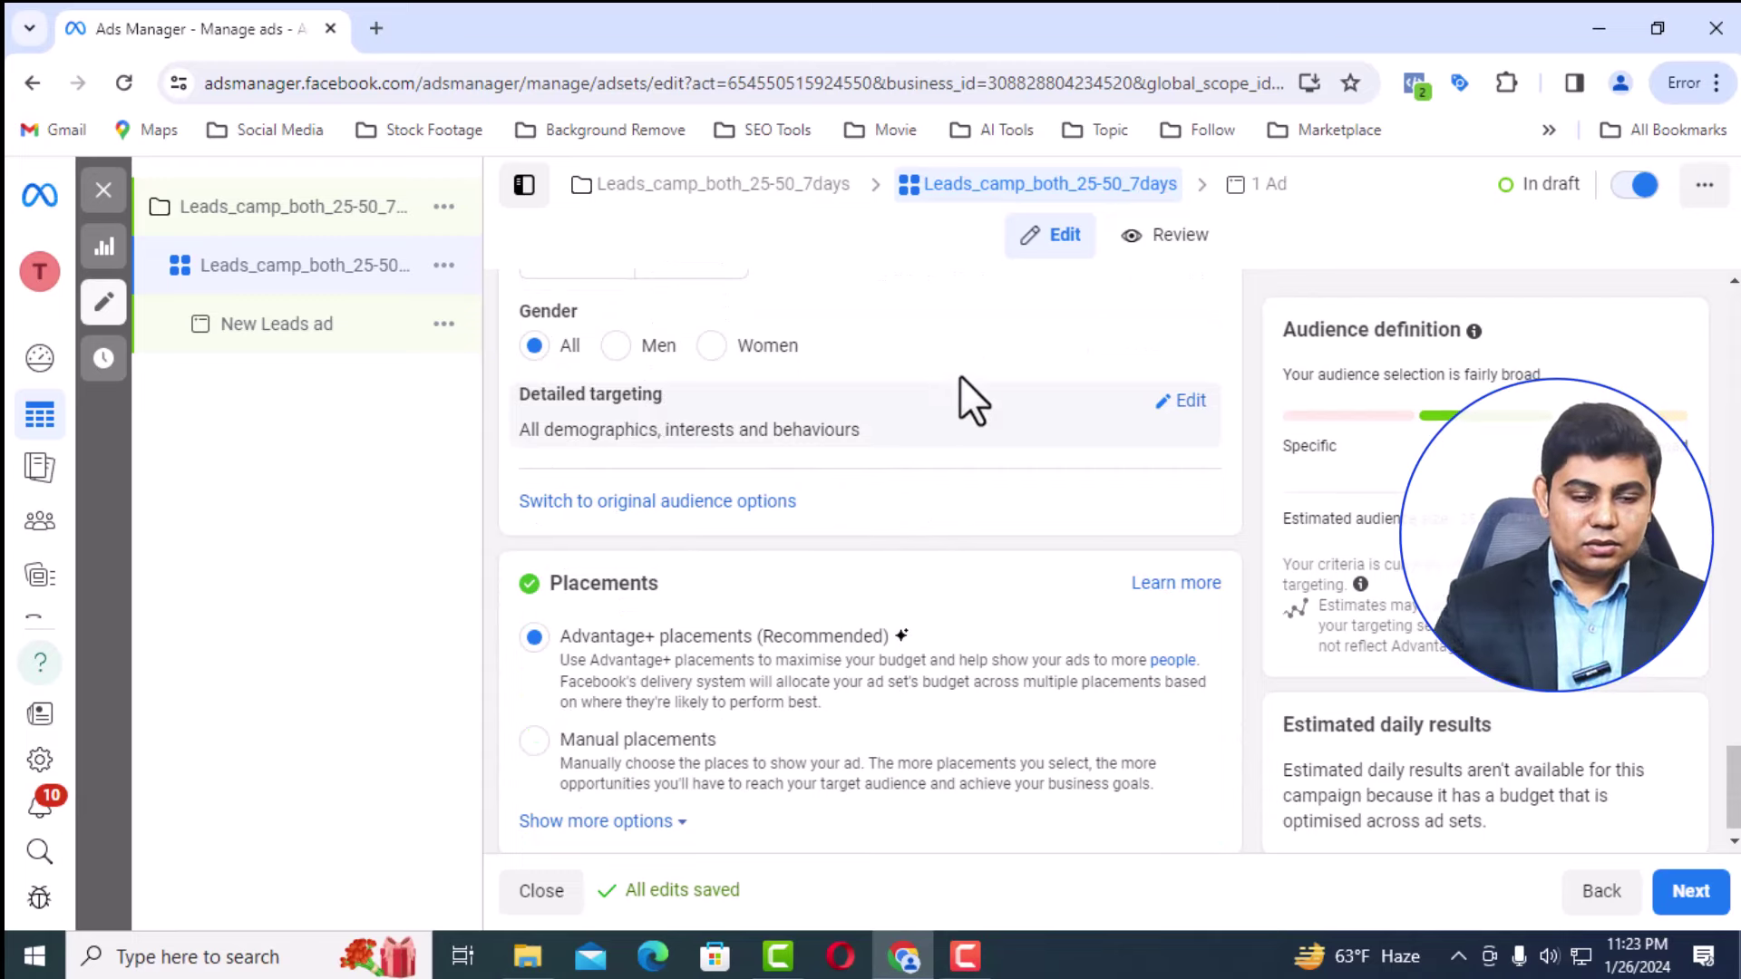
pyautogui.click(1179, 400)
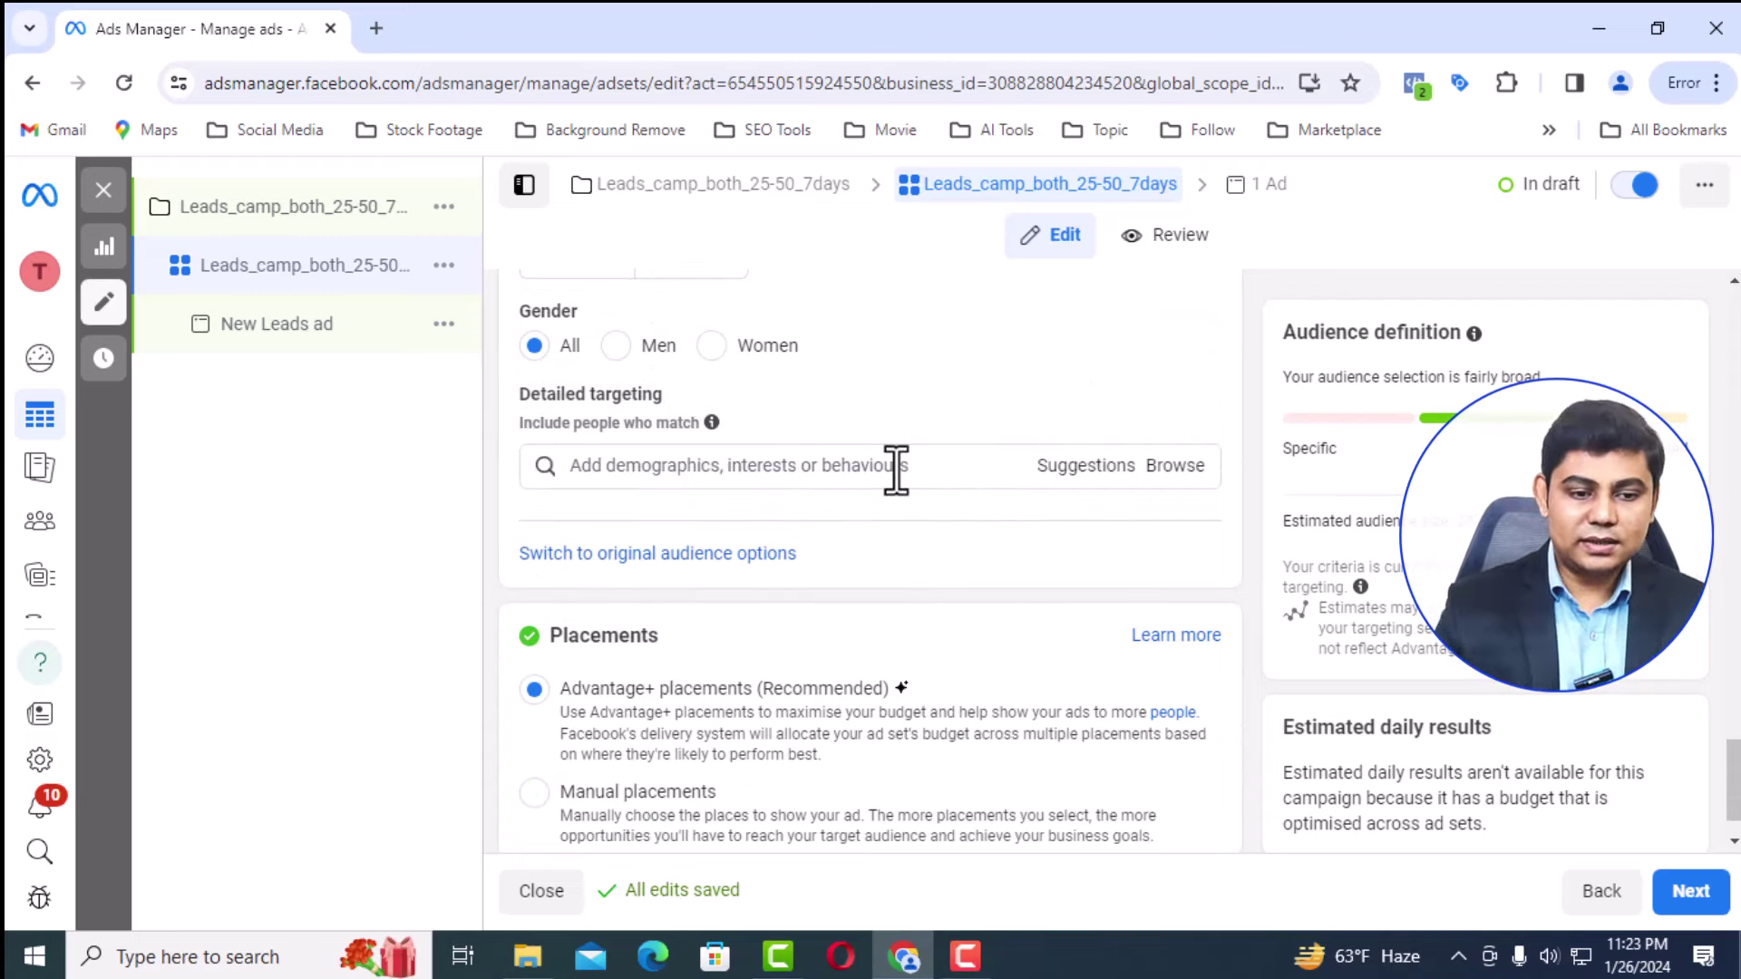
# Browse the detailed targeting categories, looking into Demographics and its Education group
pyautogui.click(1179, 468)
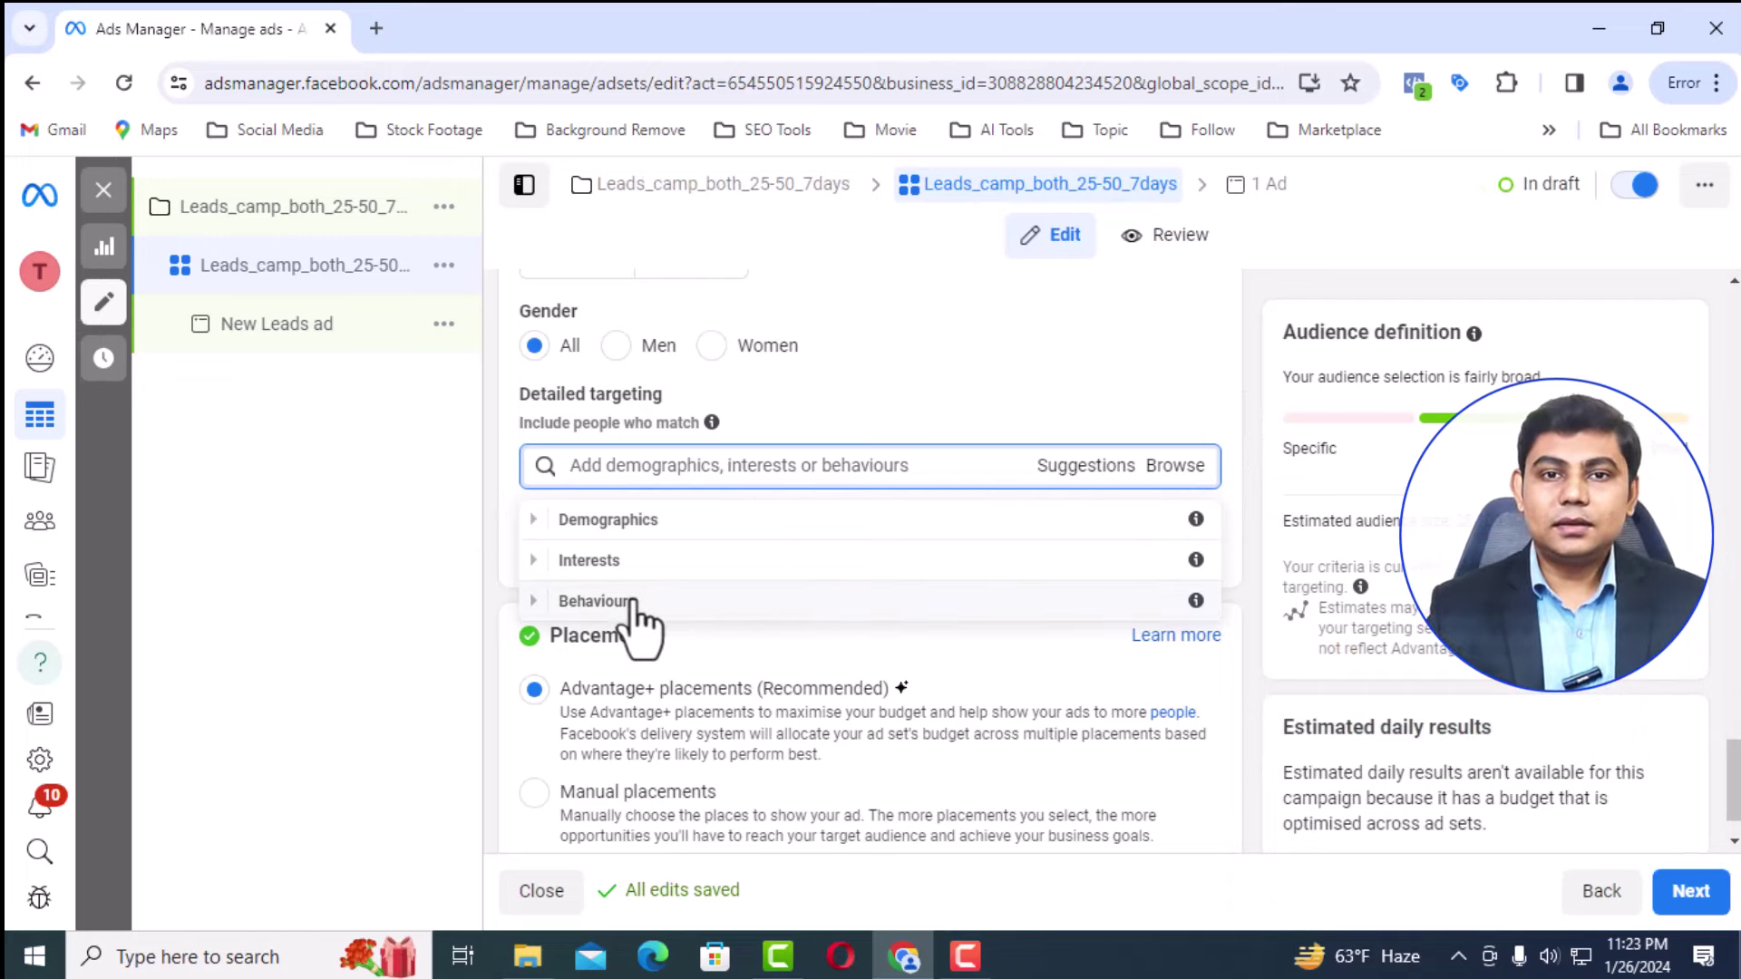
pyautogui.click(603, 521)
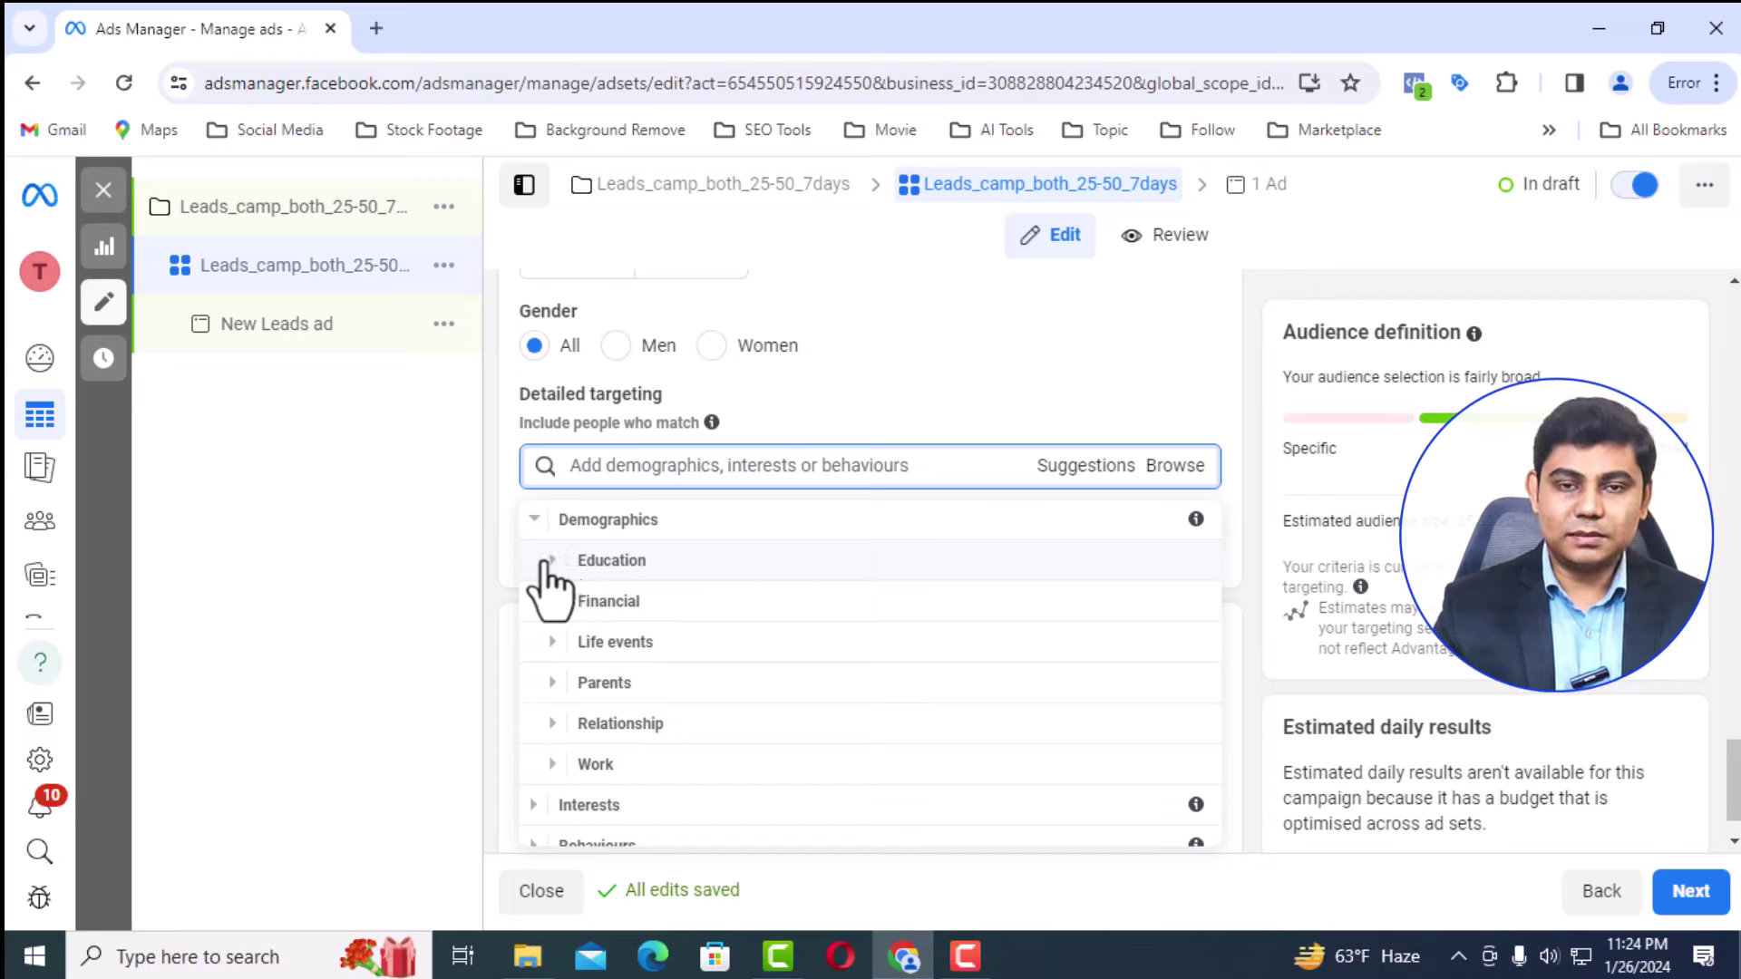
pyautogui.click(546, 562)
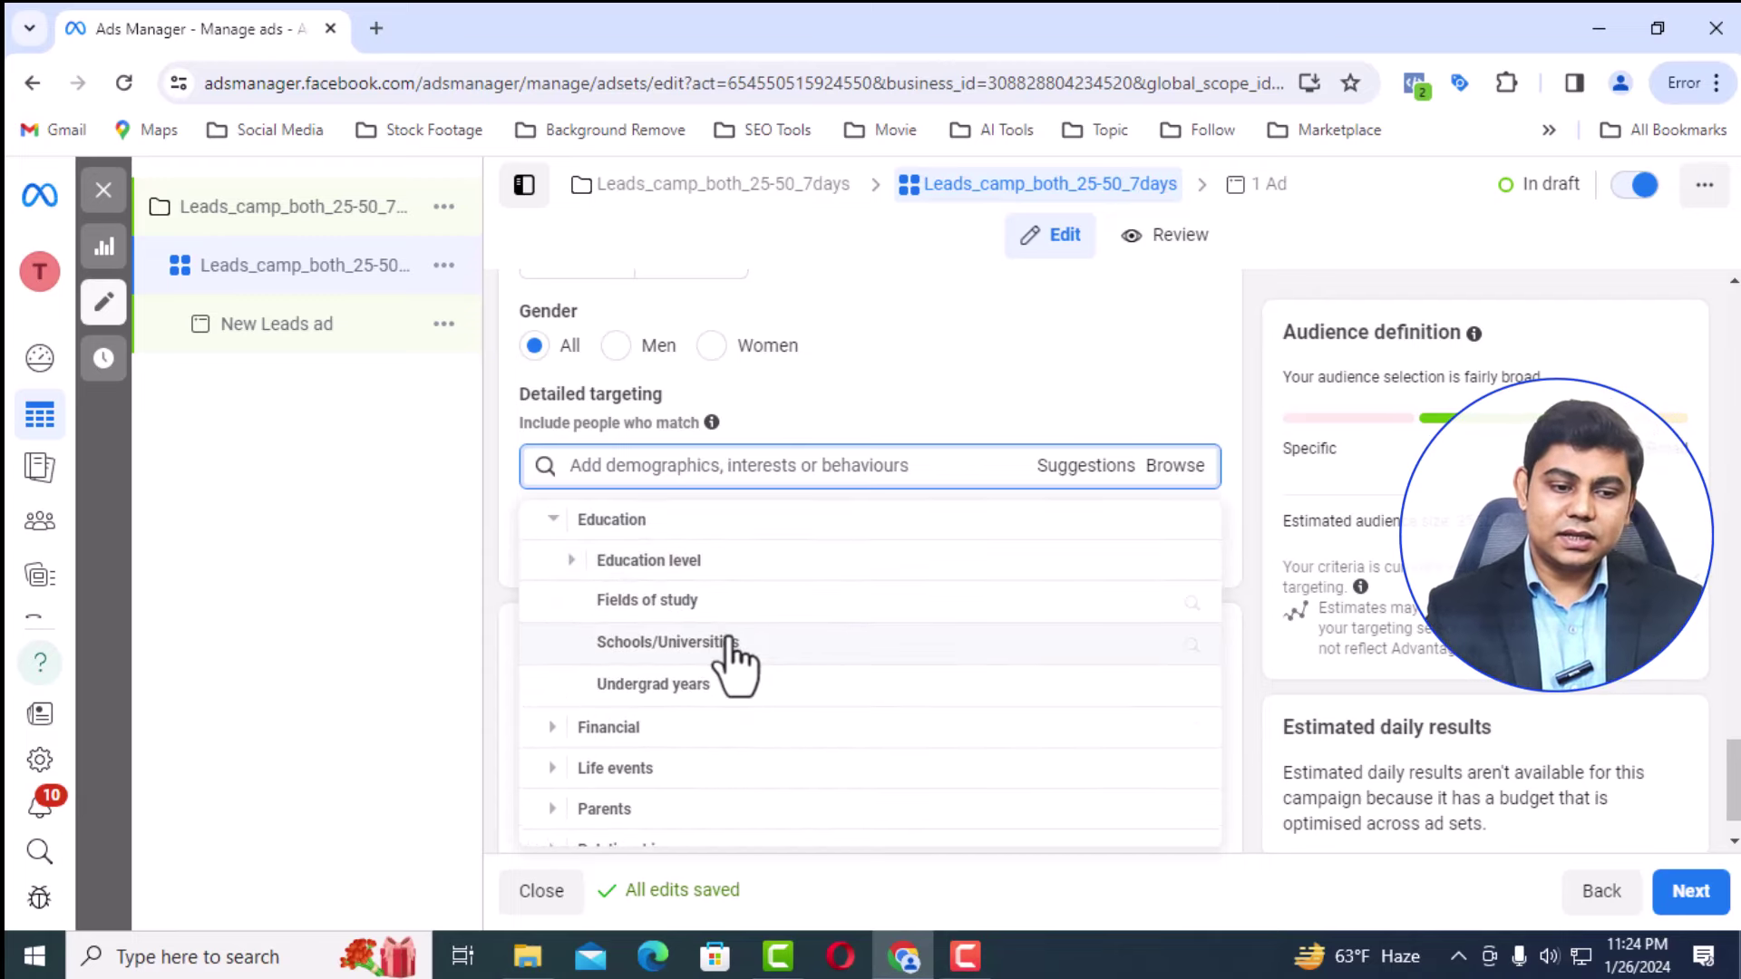
pyautogui.click(555, 549)
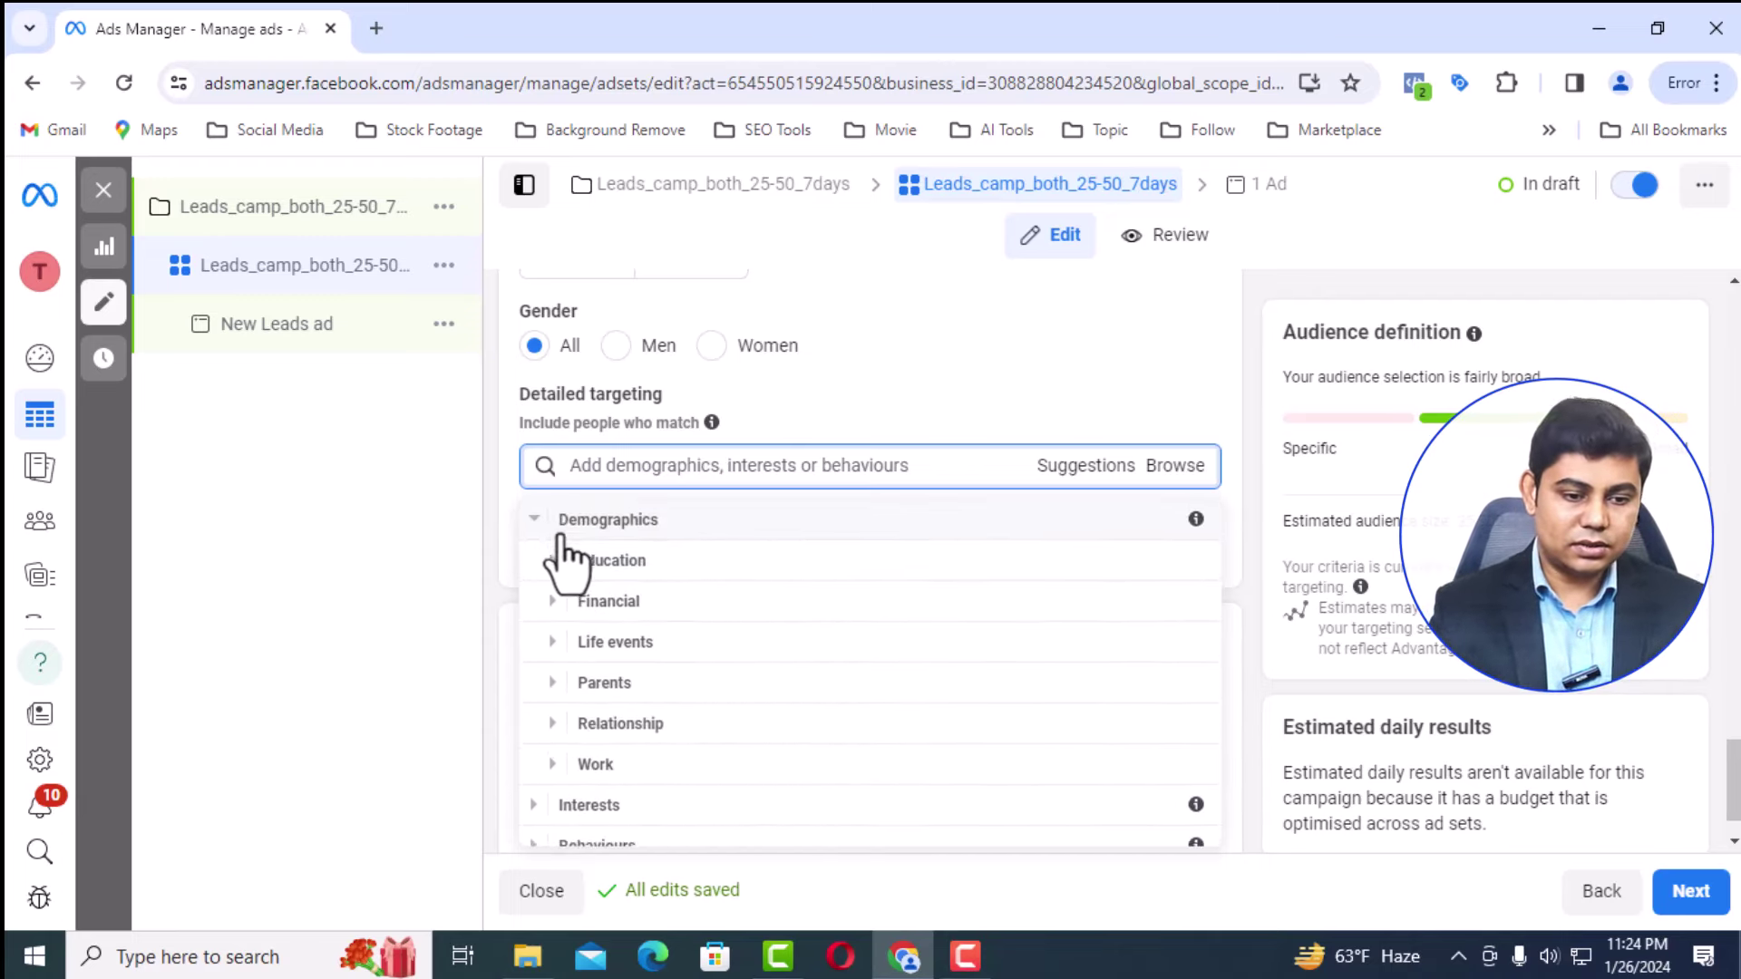
pyautogui.click(528, 533)
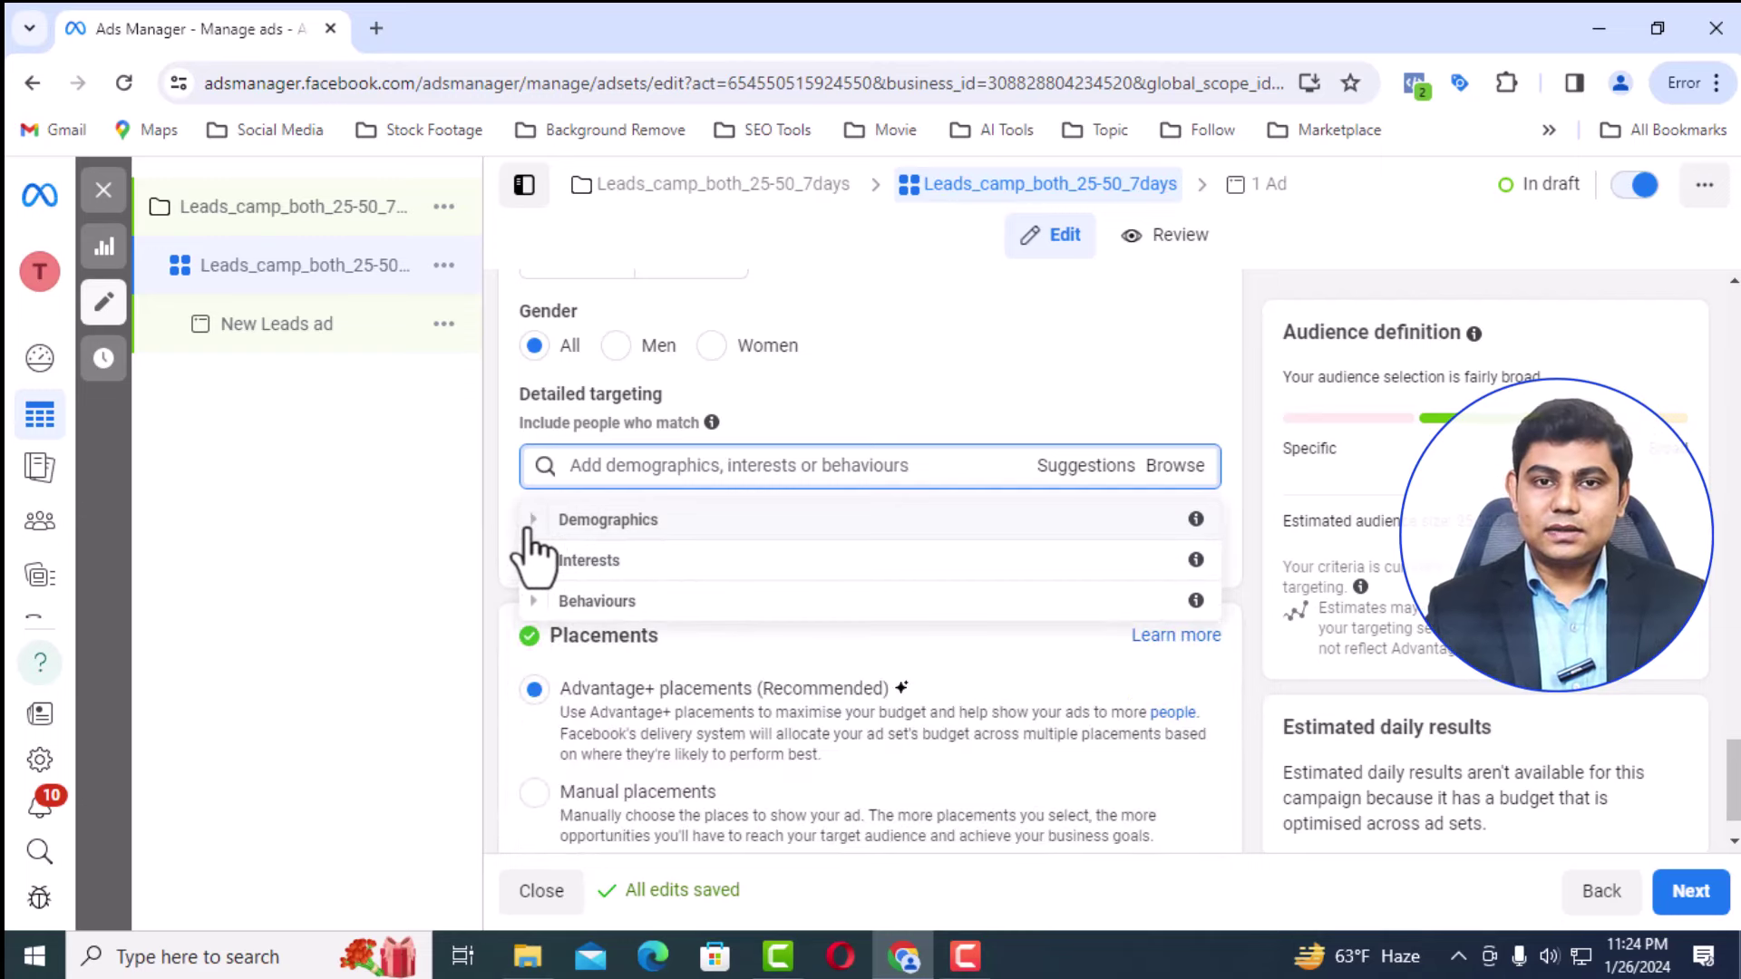
pyautogui.press('Escape')
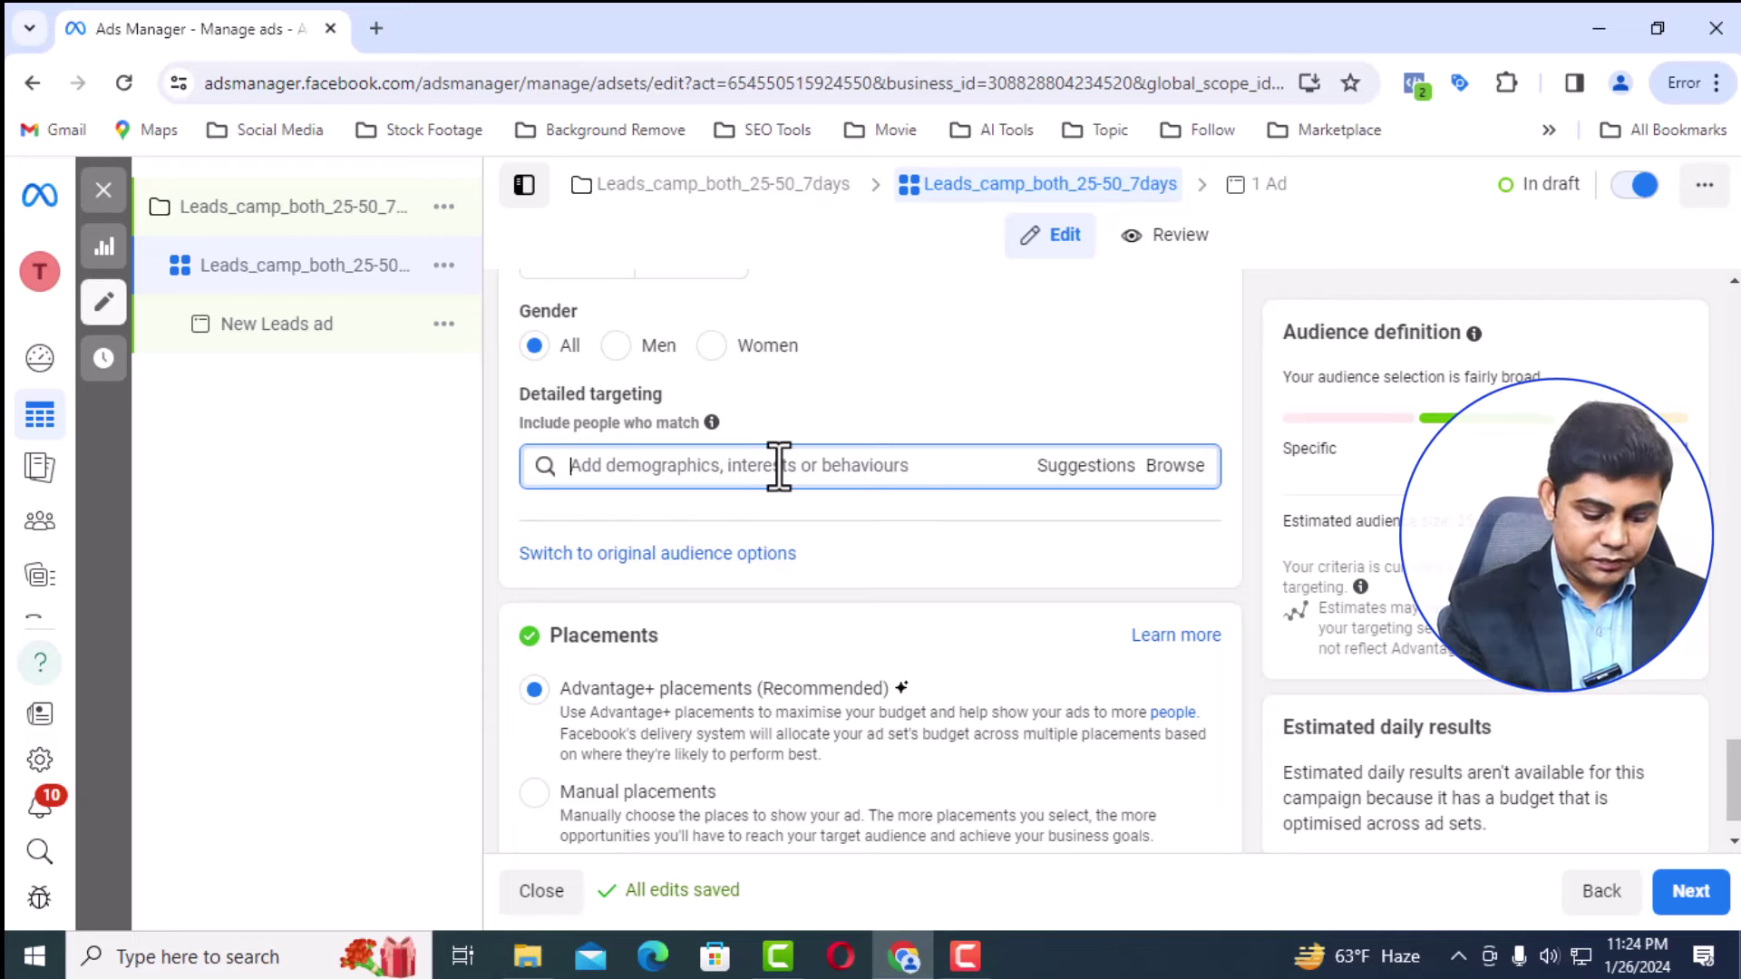
# Add the "Small business owners" behaviour to the detailed targeting
pyautogui.write('small business own')
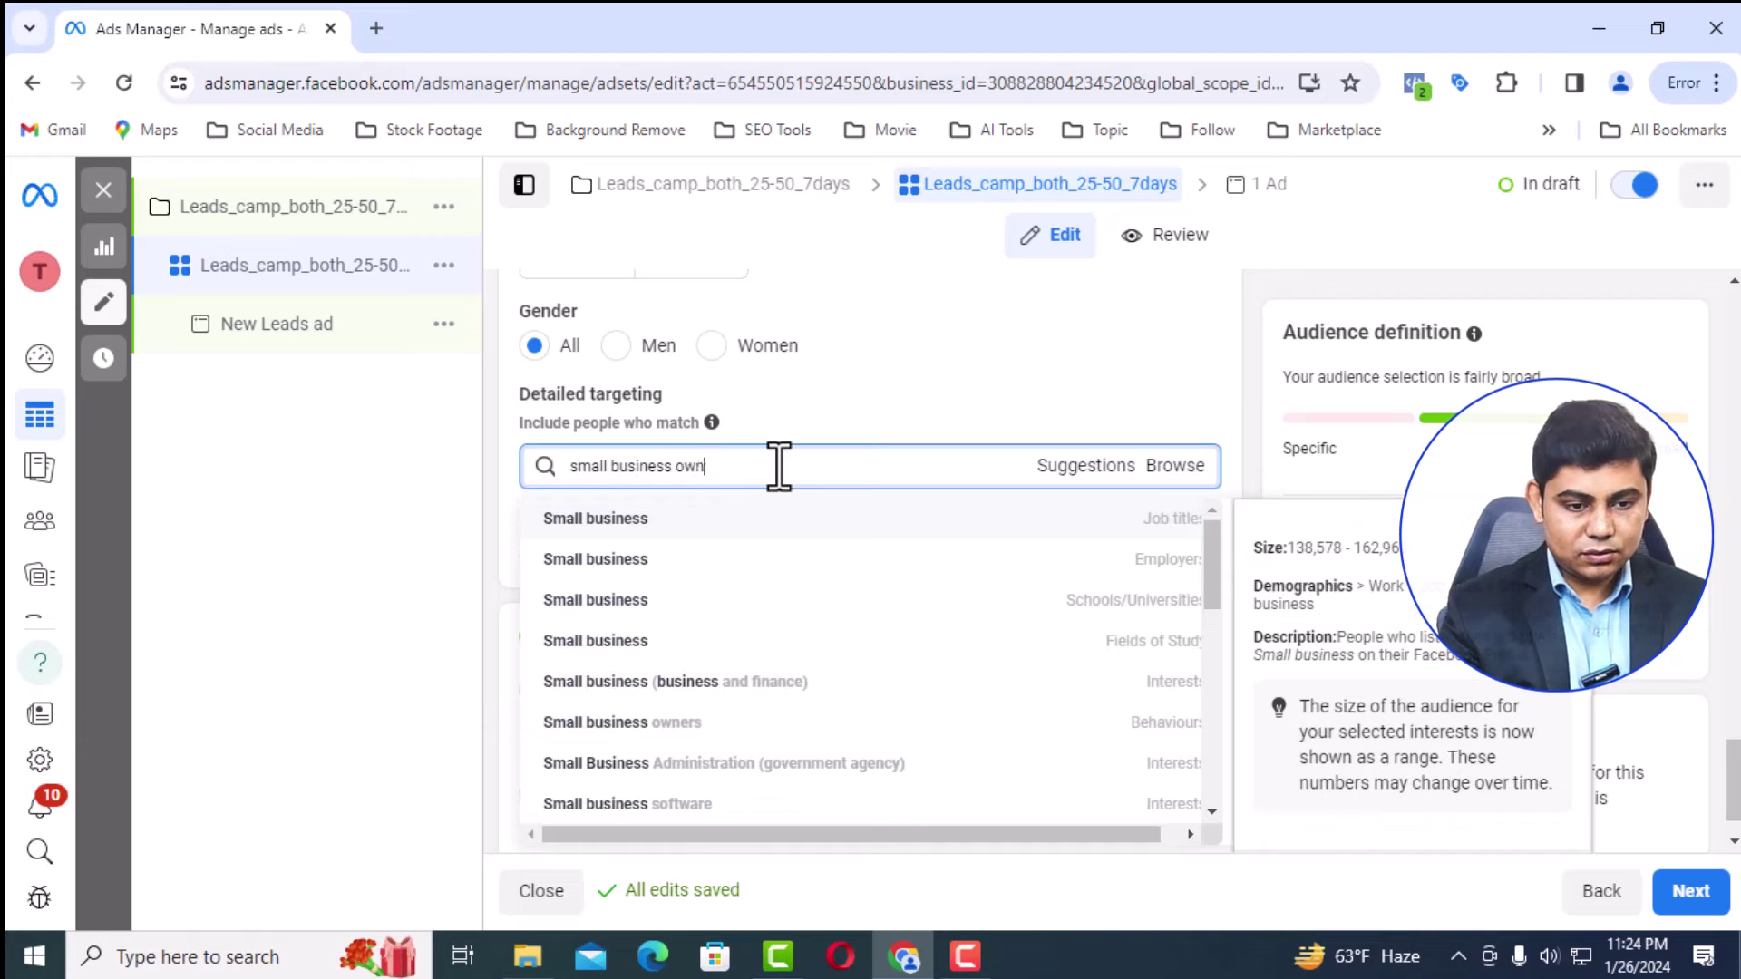
pyautogui.write('ers')
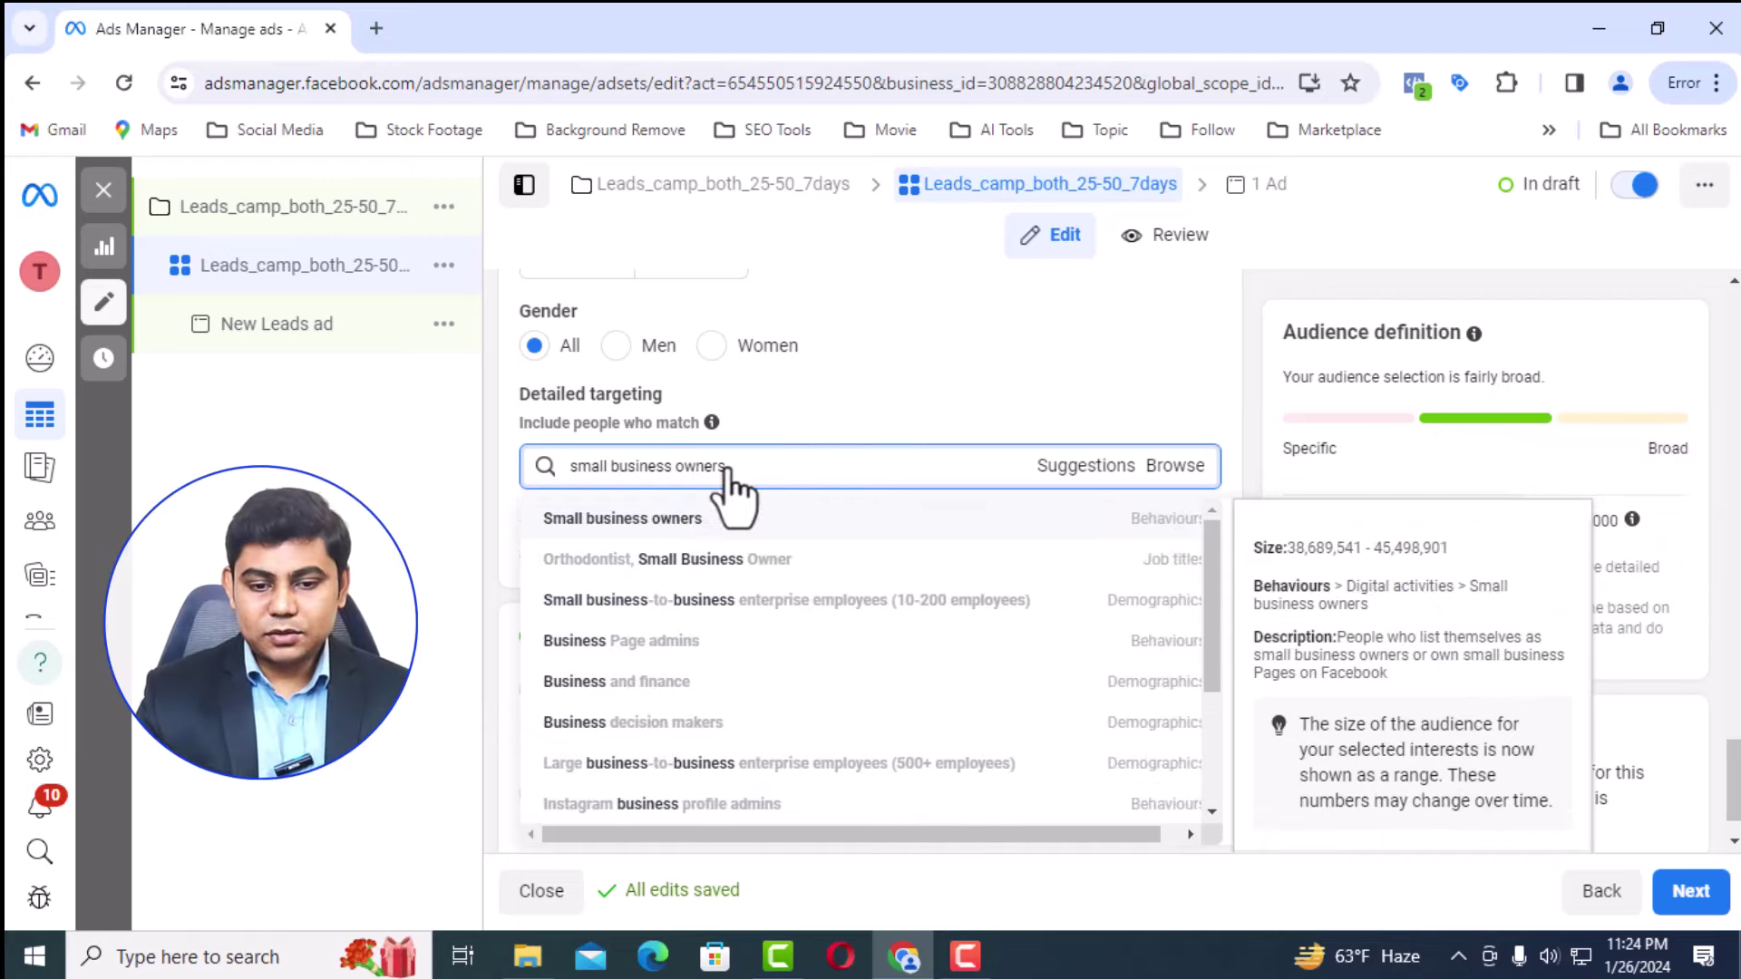
pyautogui.press('Return')
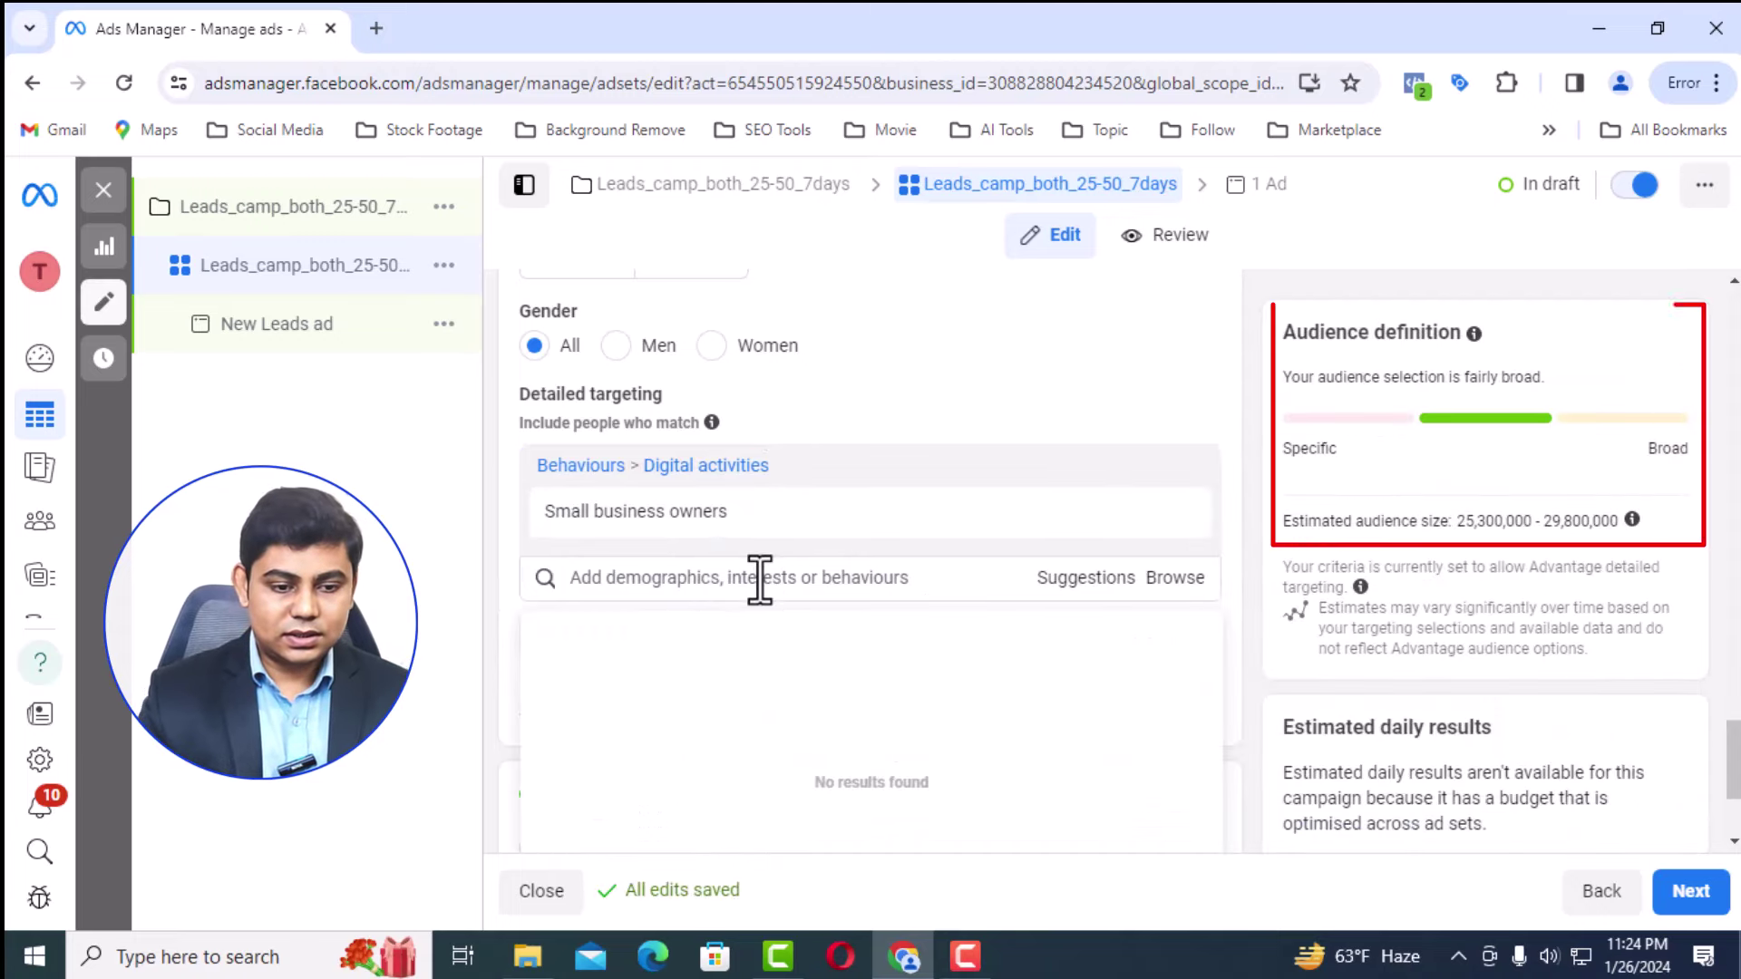
# Add the "Entrepreneurship (business & finance)" interest to the detailed targeting
pyautogui.scroll(-1, 760, 577)
pyautogui.write('enter')
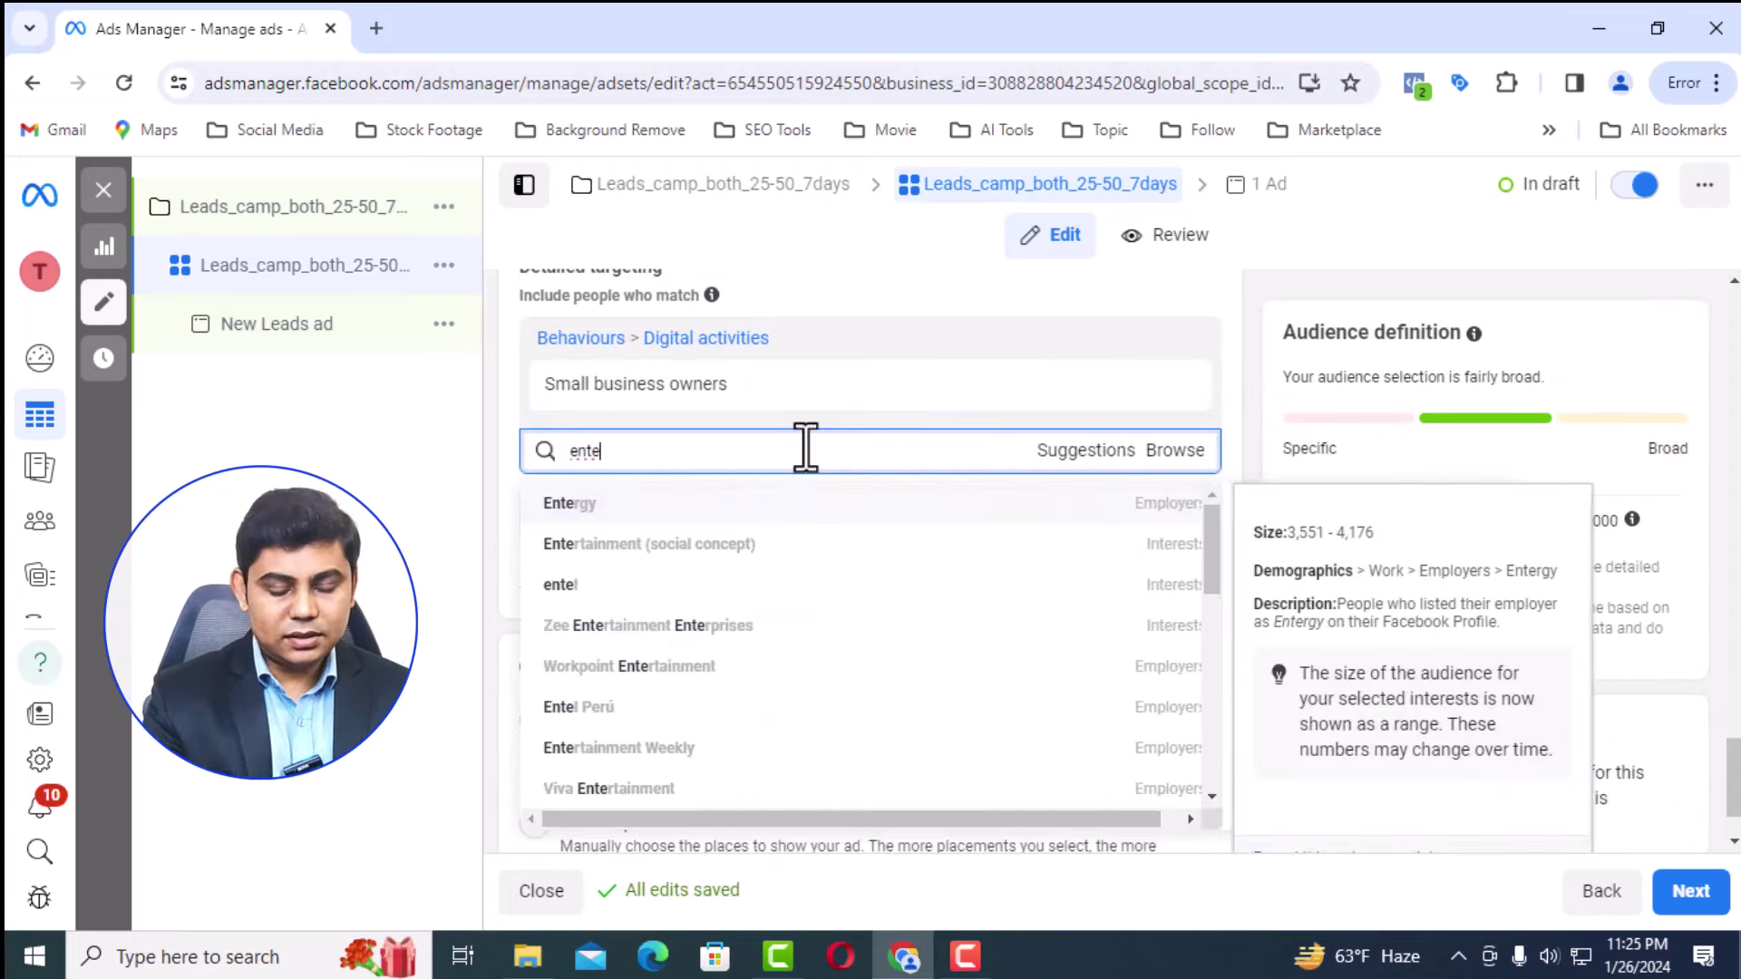
pyautogui.press('BackSpace')
pyautogui.press('BackSpace')
pyautogui.press('BackSpace')
pyautogui.press('BackSpace')
pyautogui.press('BackSpace')
pyautogui.write('entre')
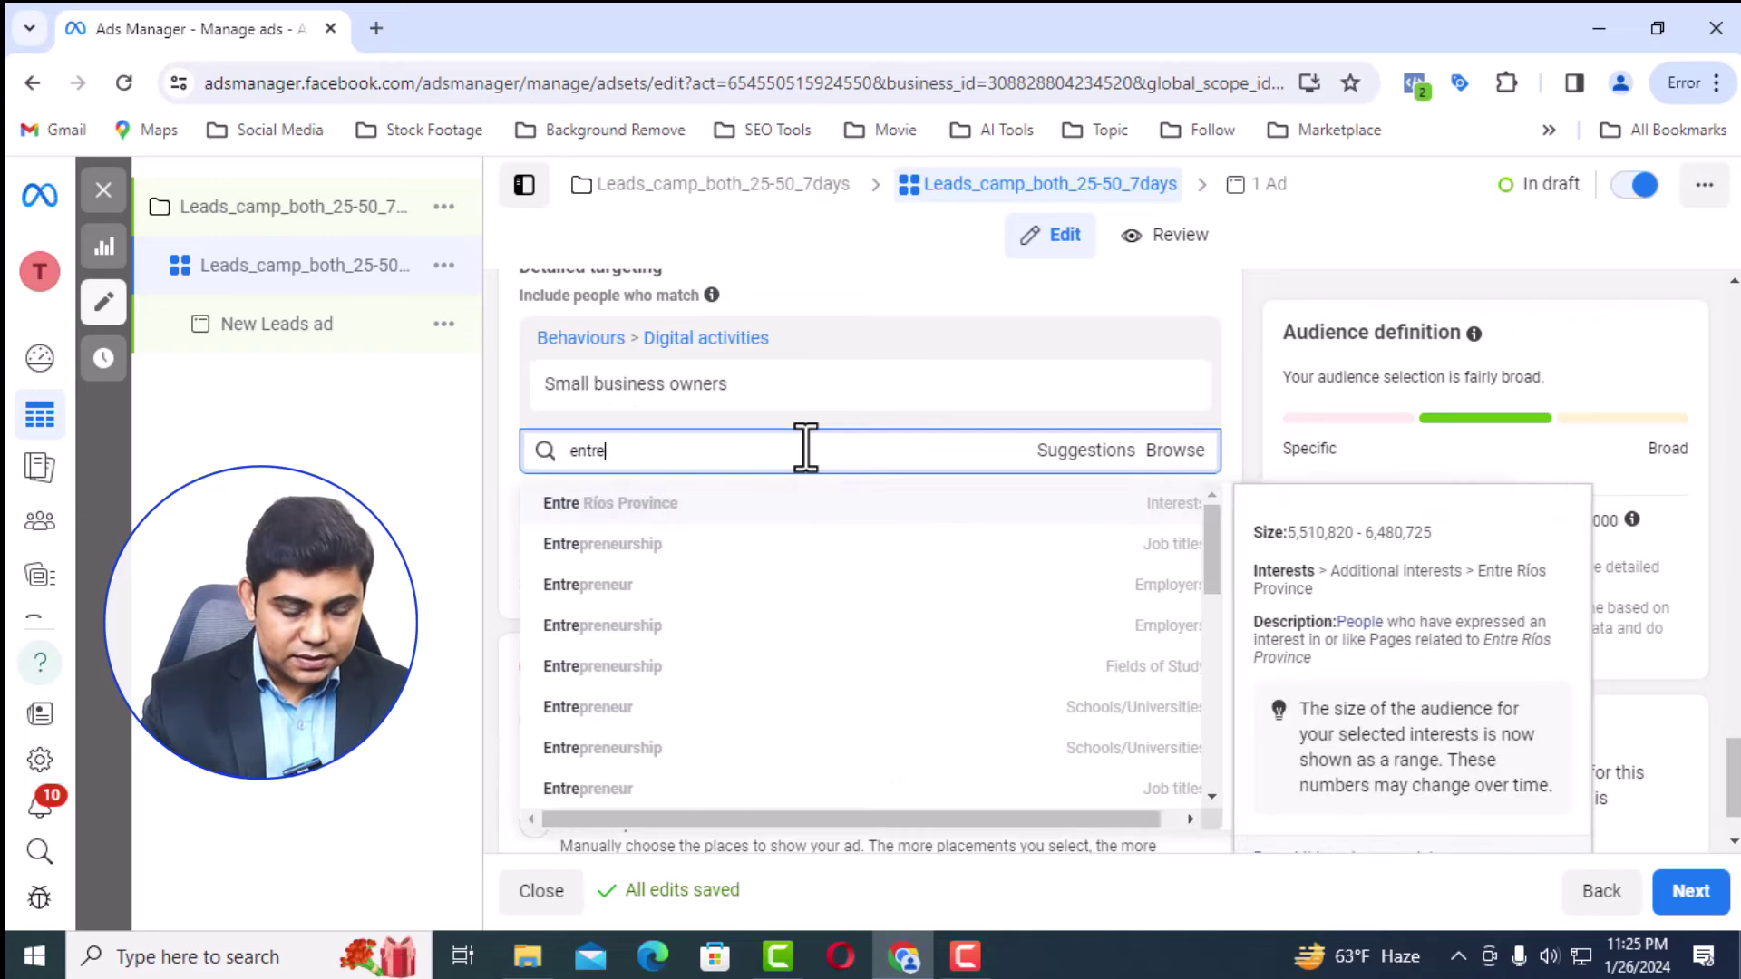
pyautogui.write('prene')
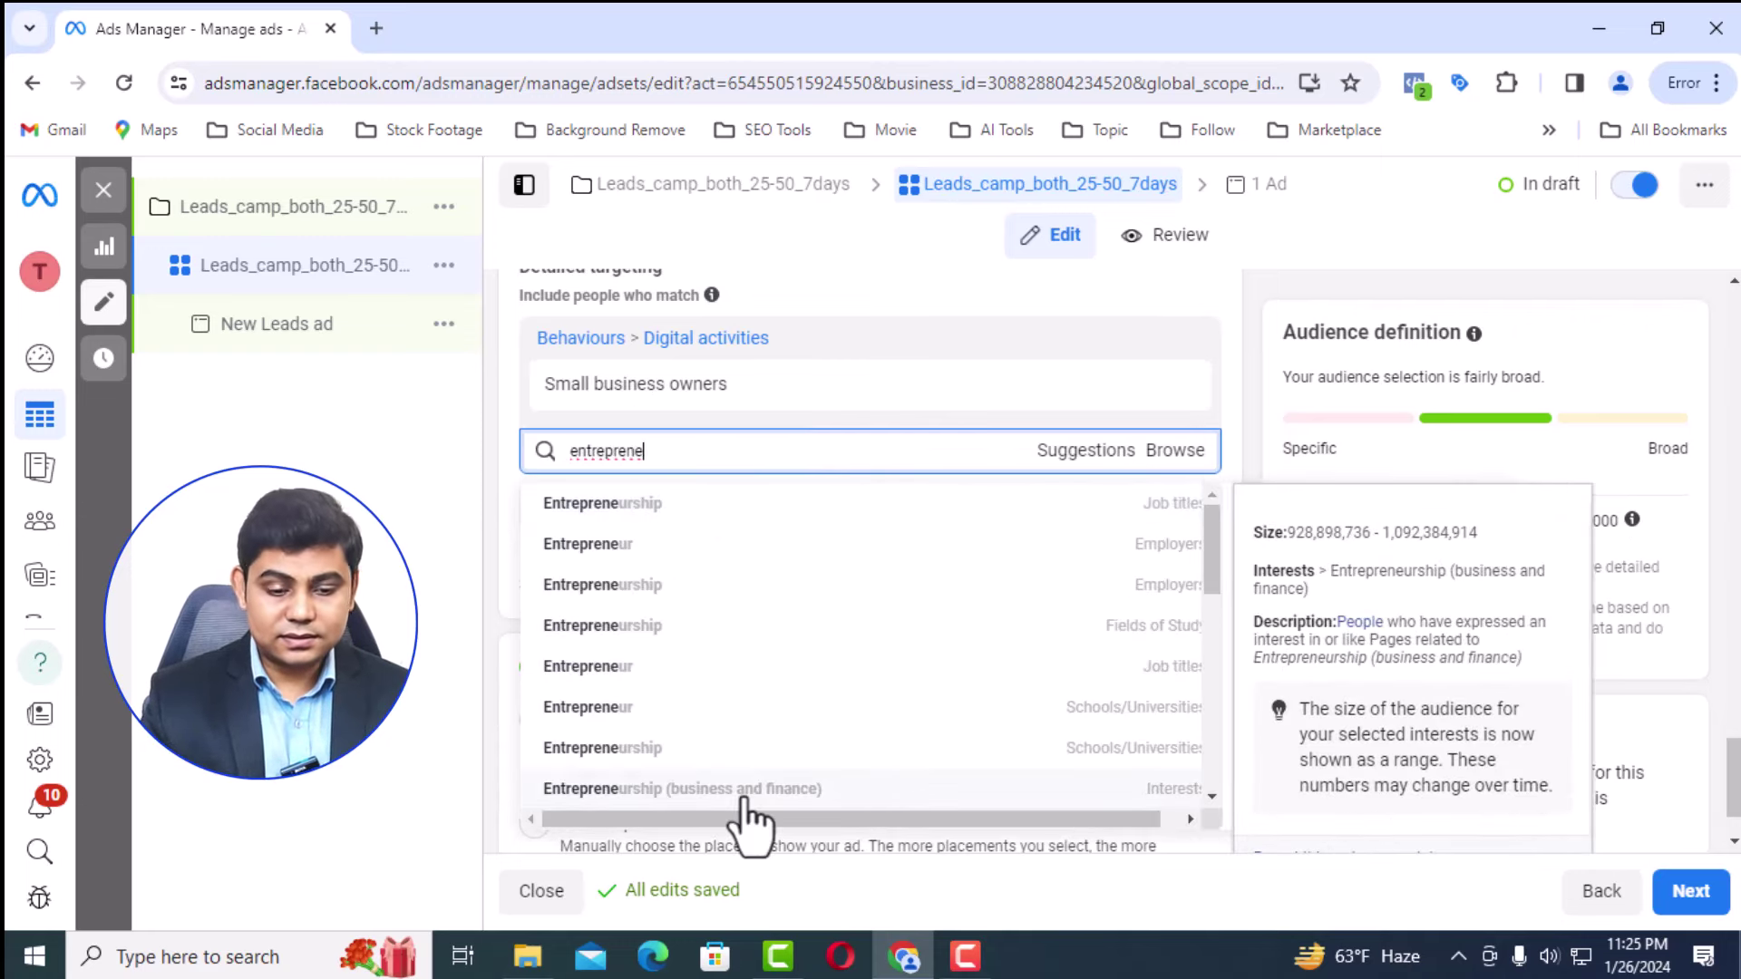
pyautogui.click(746, 790)
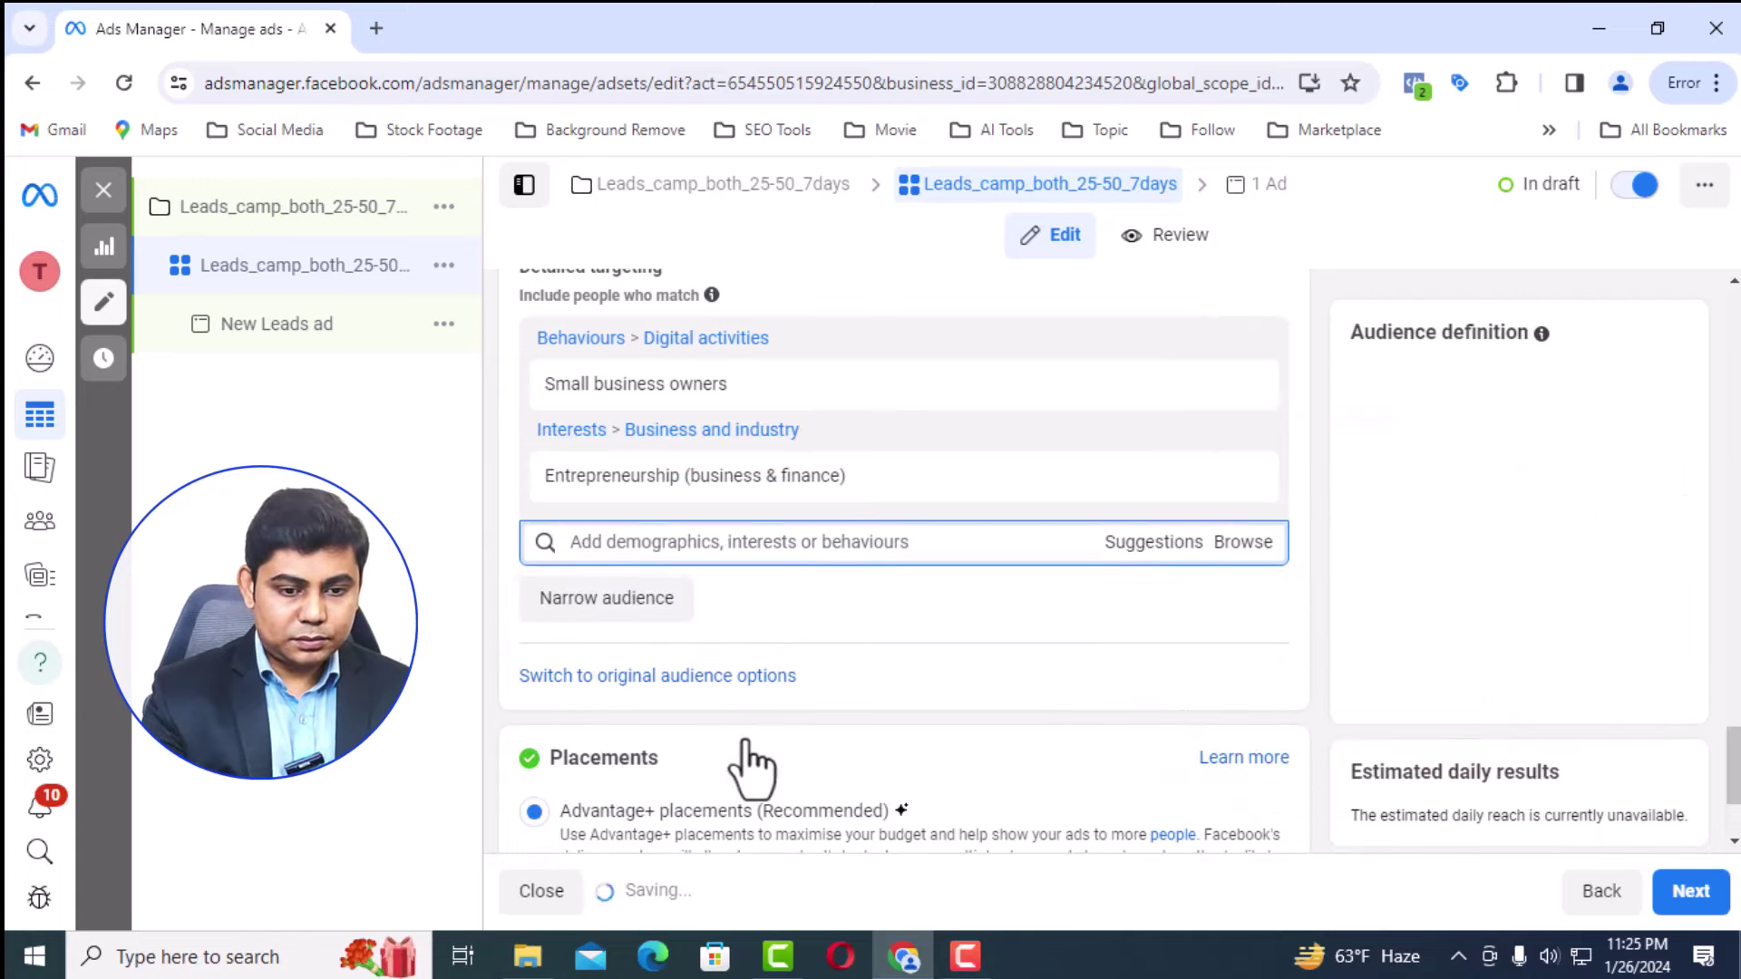
# Add the "Luxury vehicle (vehicles)" and "Luxury goods (retail)" interests to the detailed targeting
pyautogui.write('luxury')
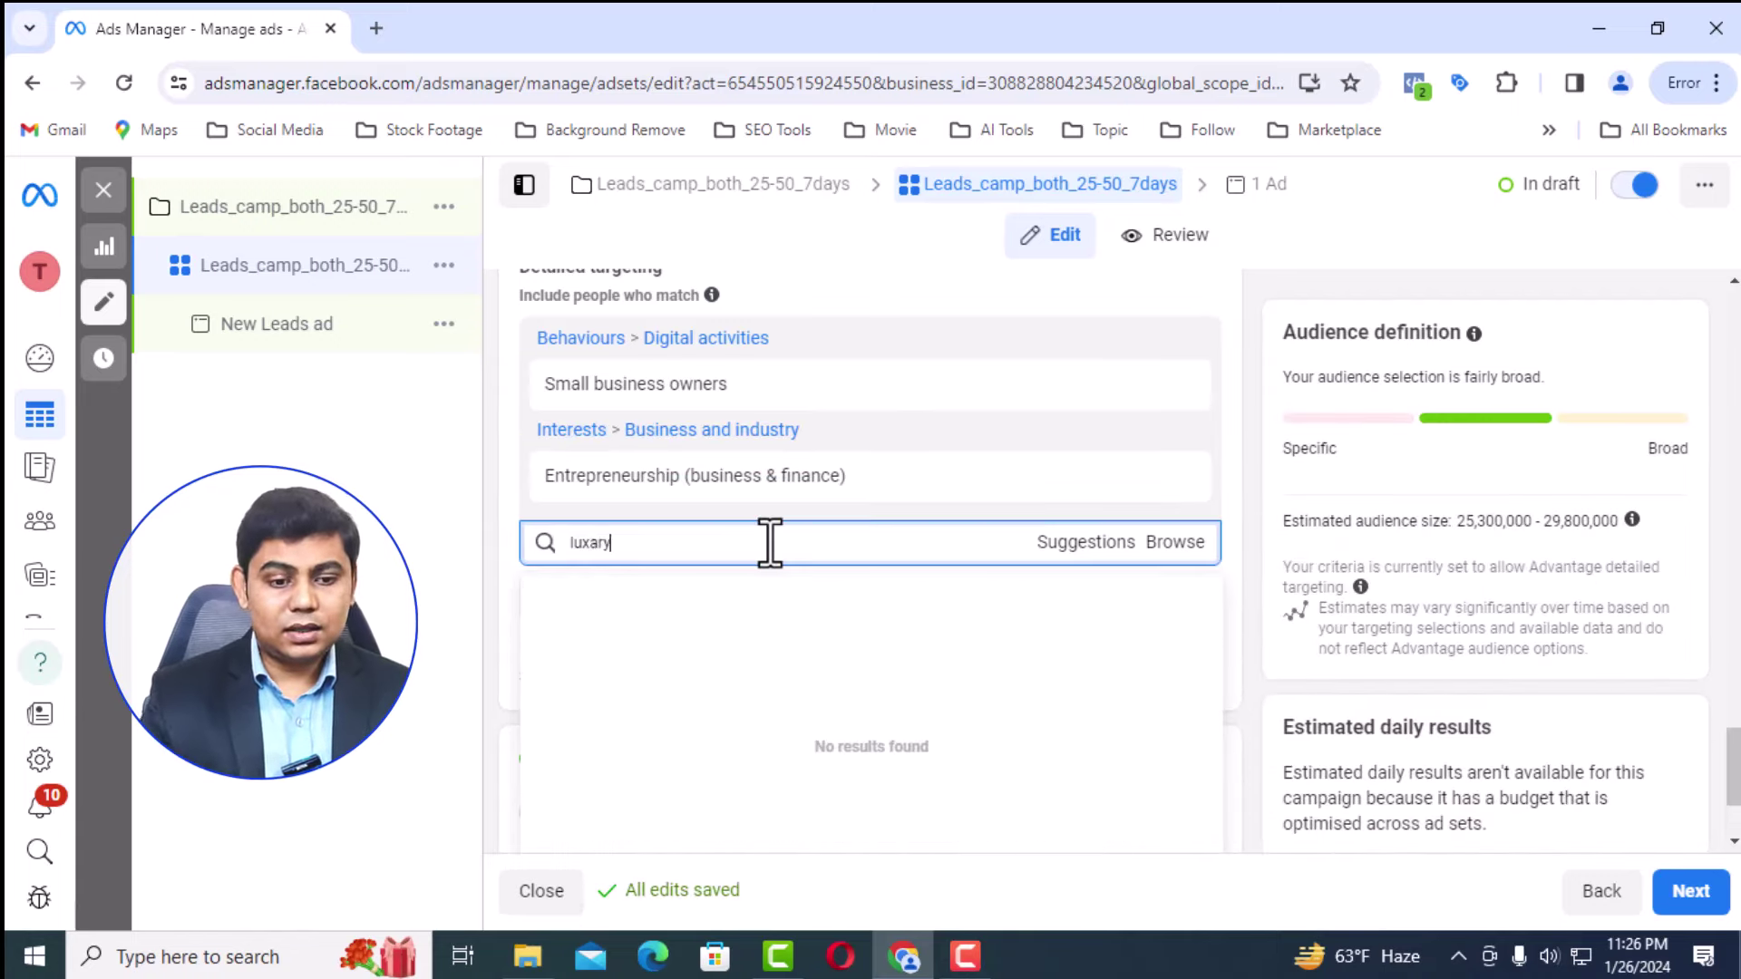
pyautogui.click(742, 633)
pyautogui.write('luxury goods')
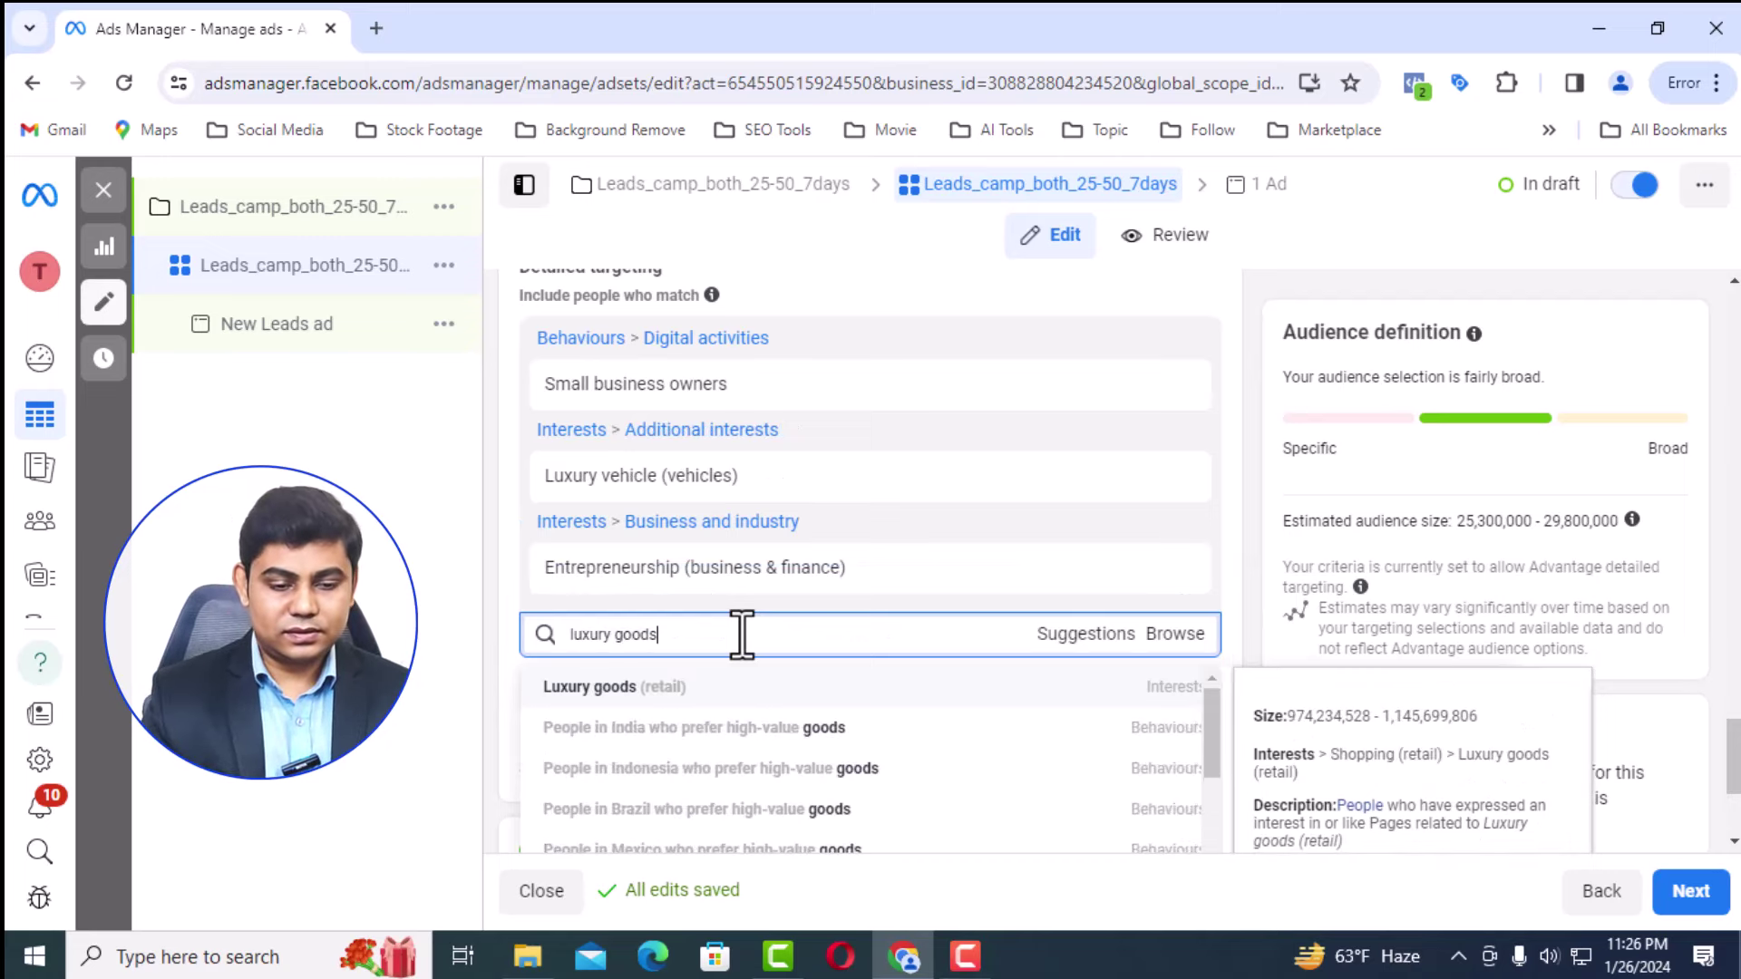
pyautogui.click(636, 694)
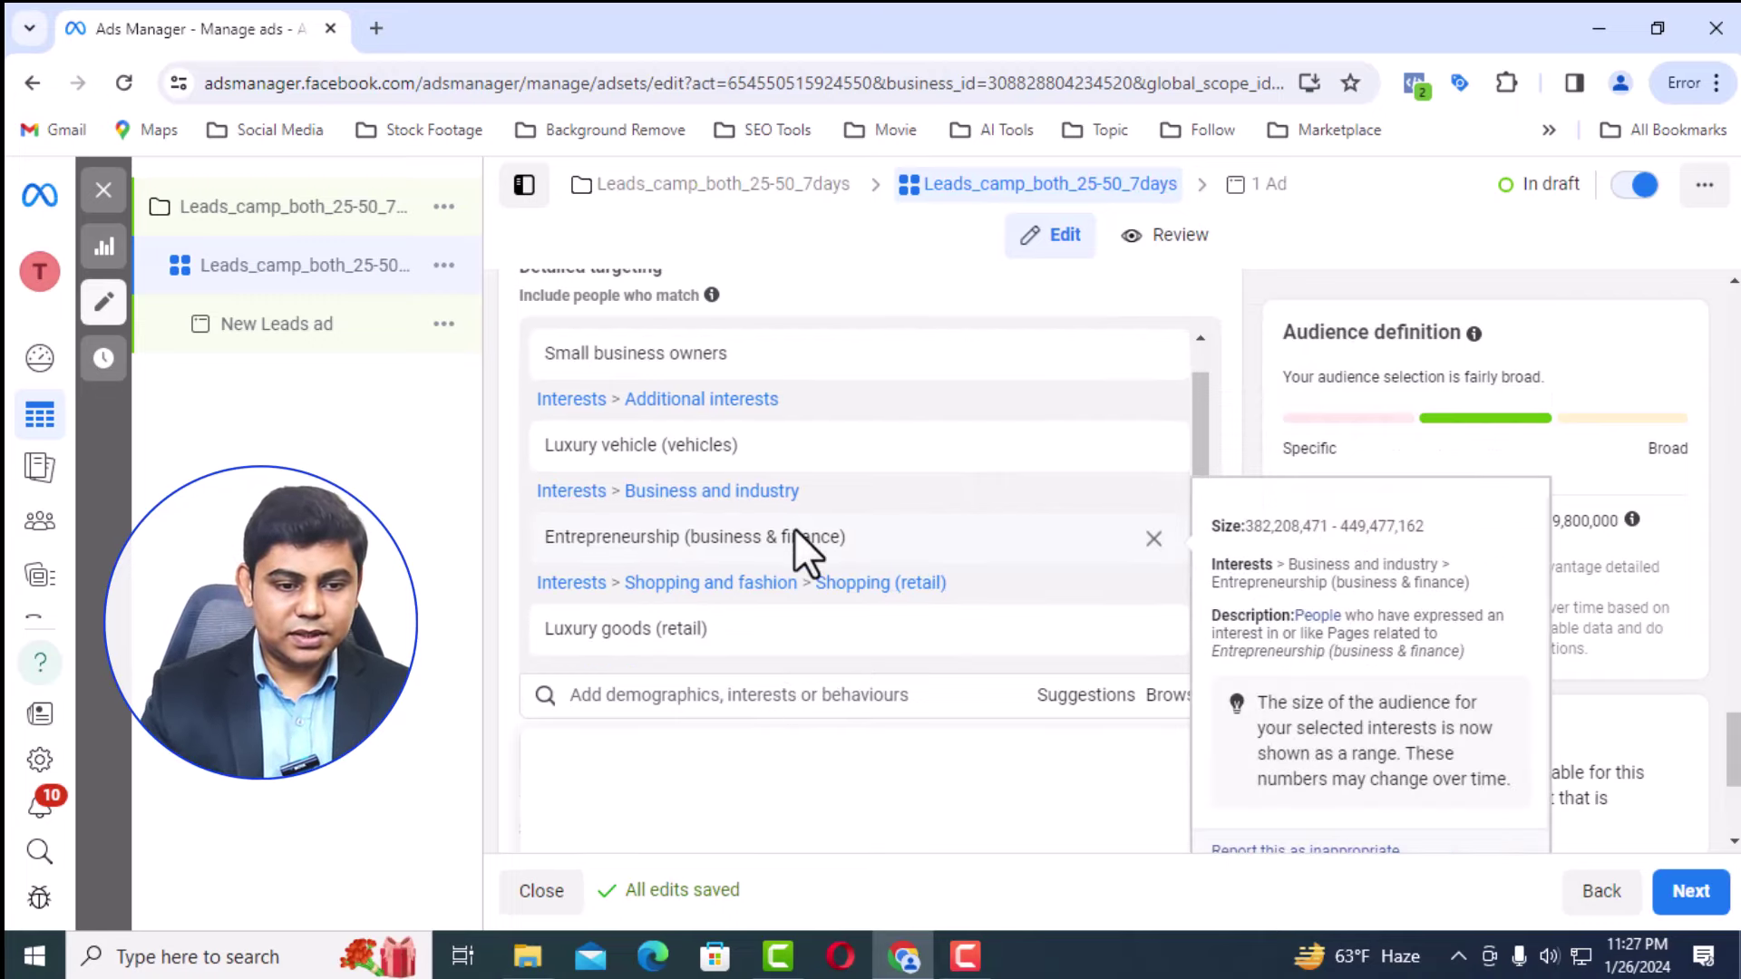
# Add the suggested interests "Business class (air travel)" and "Luxury resorts (lodging)" to the detailed targeting and check the estimated audience size
pyautogui.scroll(-4, 1031, 444)
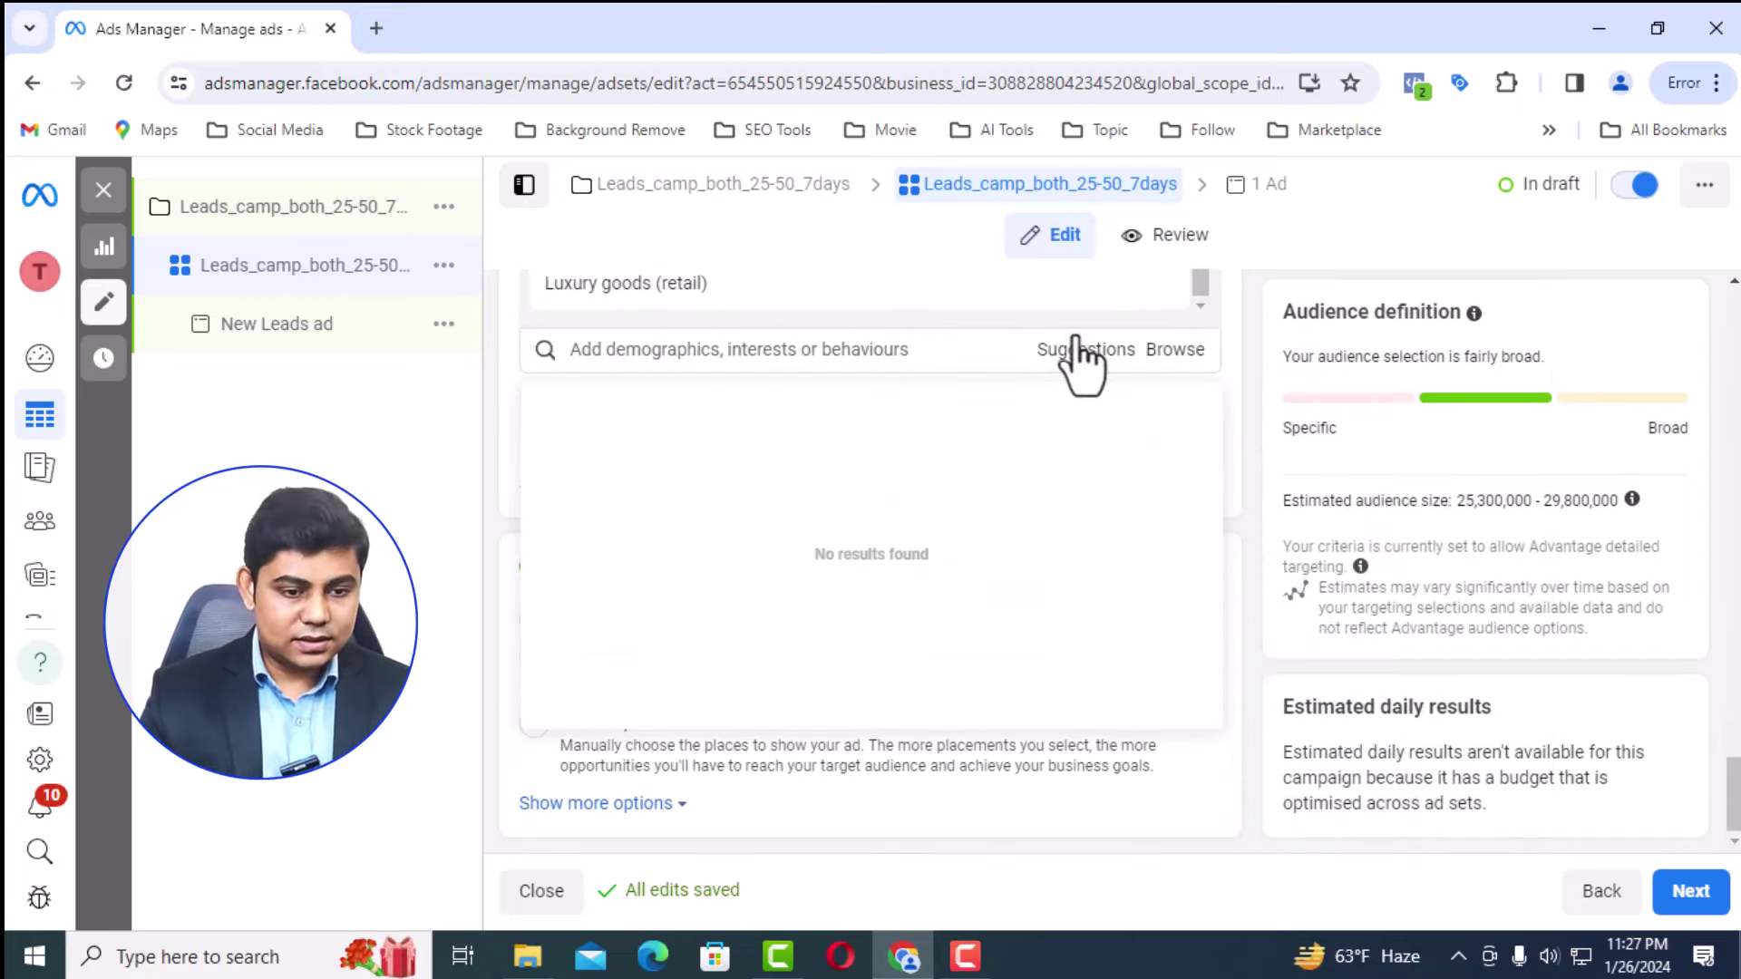
pyautogui.click(1079, 350)
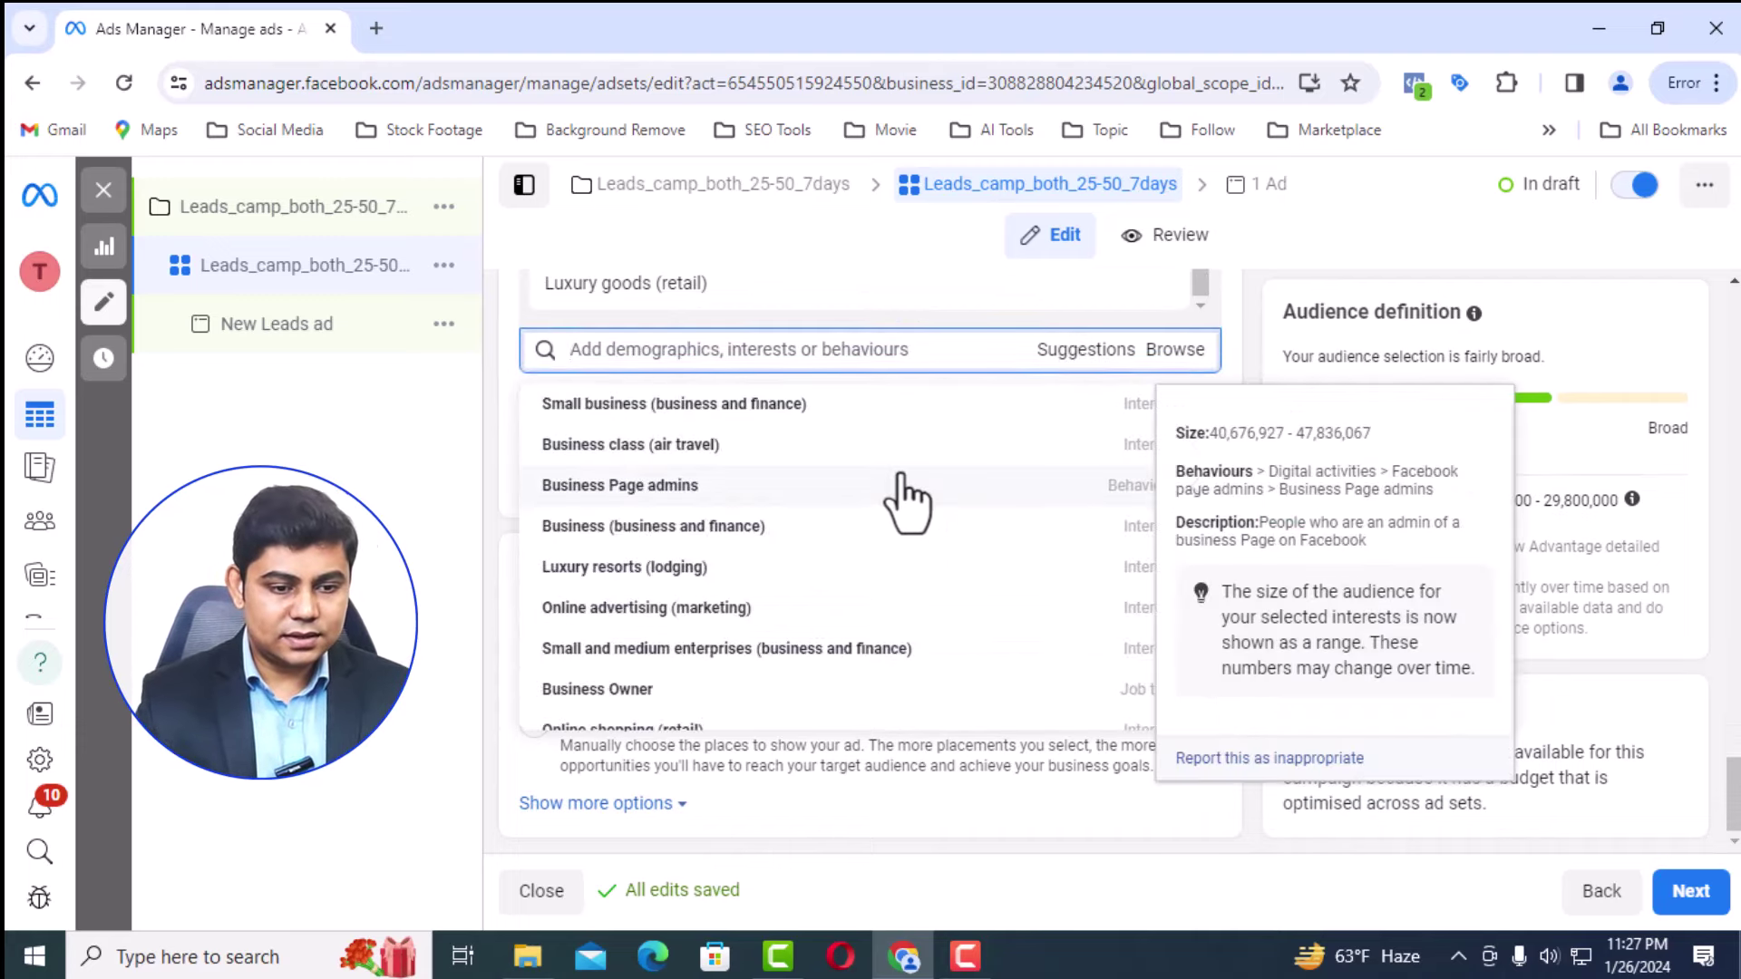
pyautogui.click(660, 446)
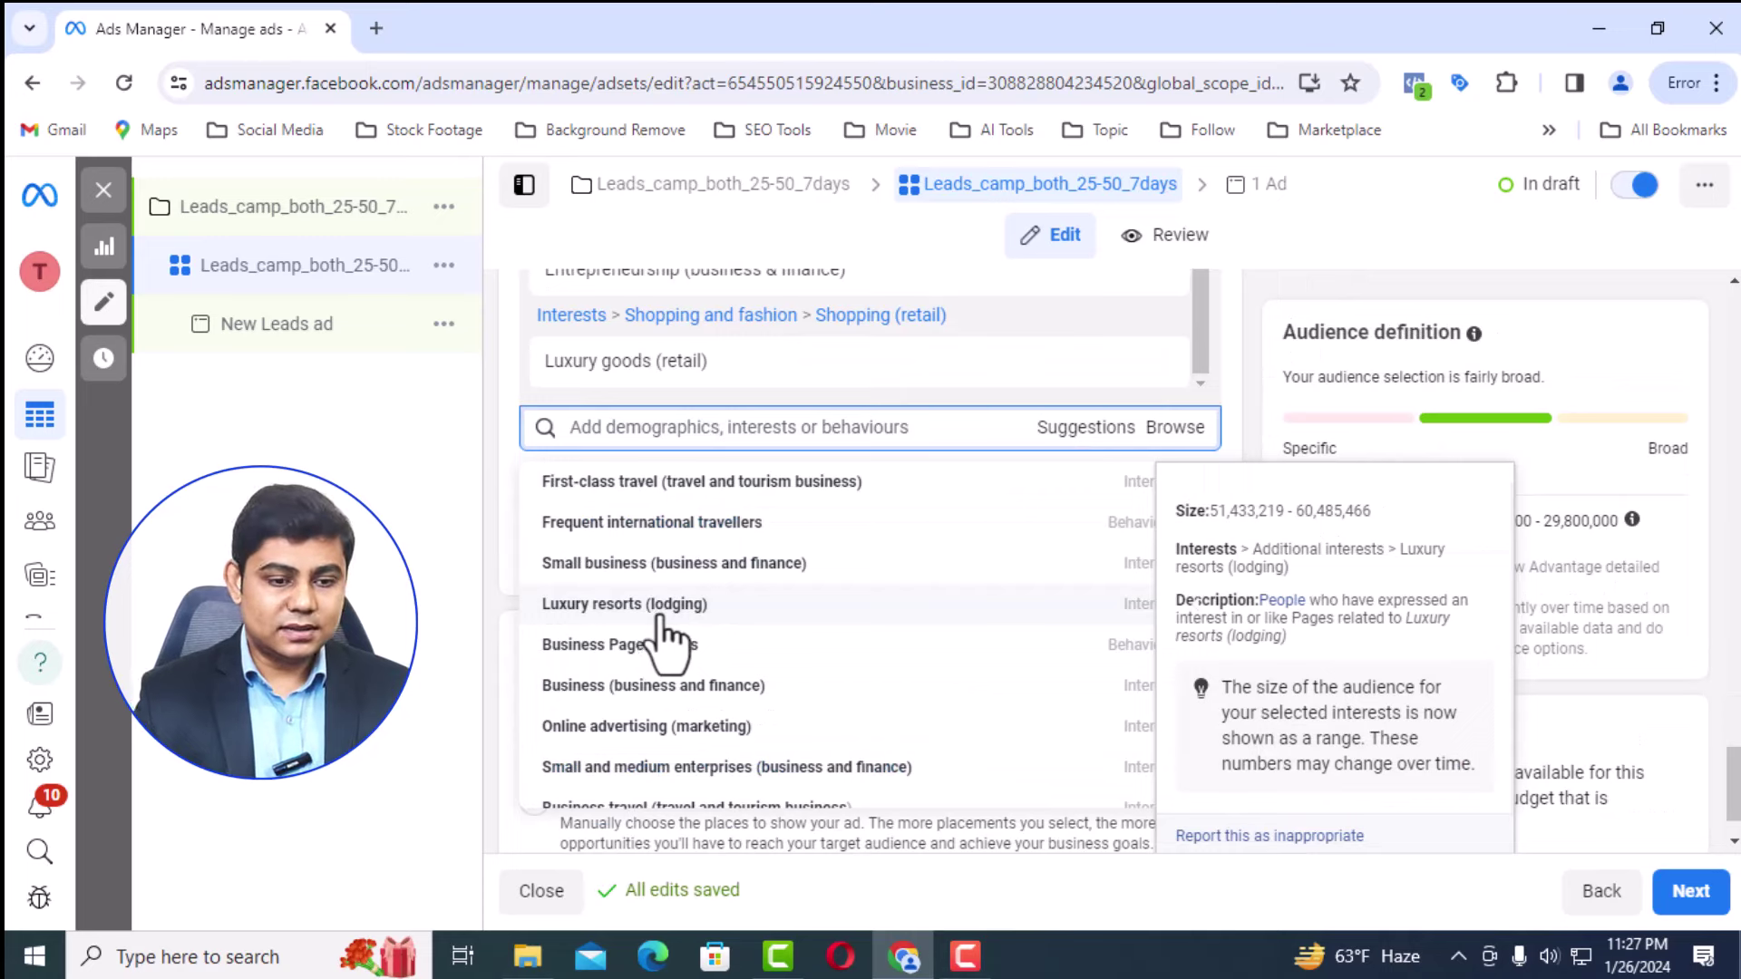
pyautogui.click(707, 603)
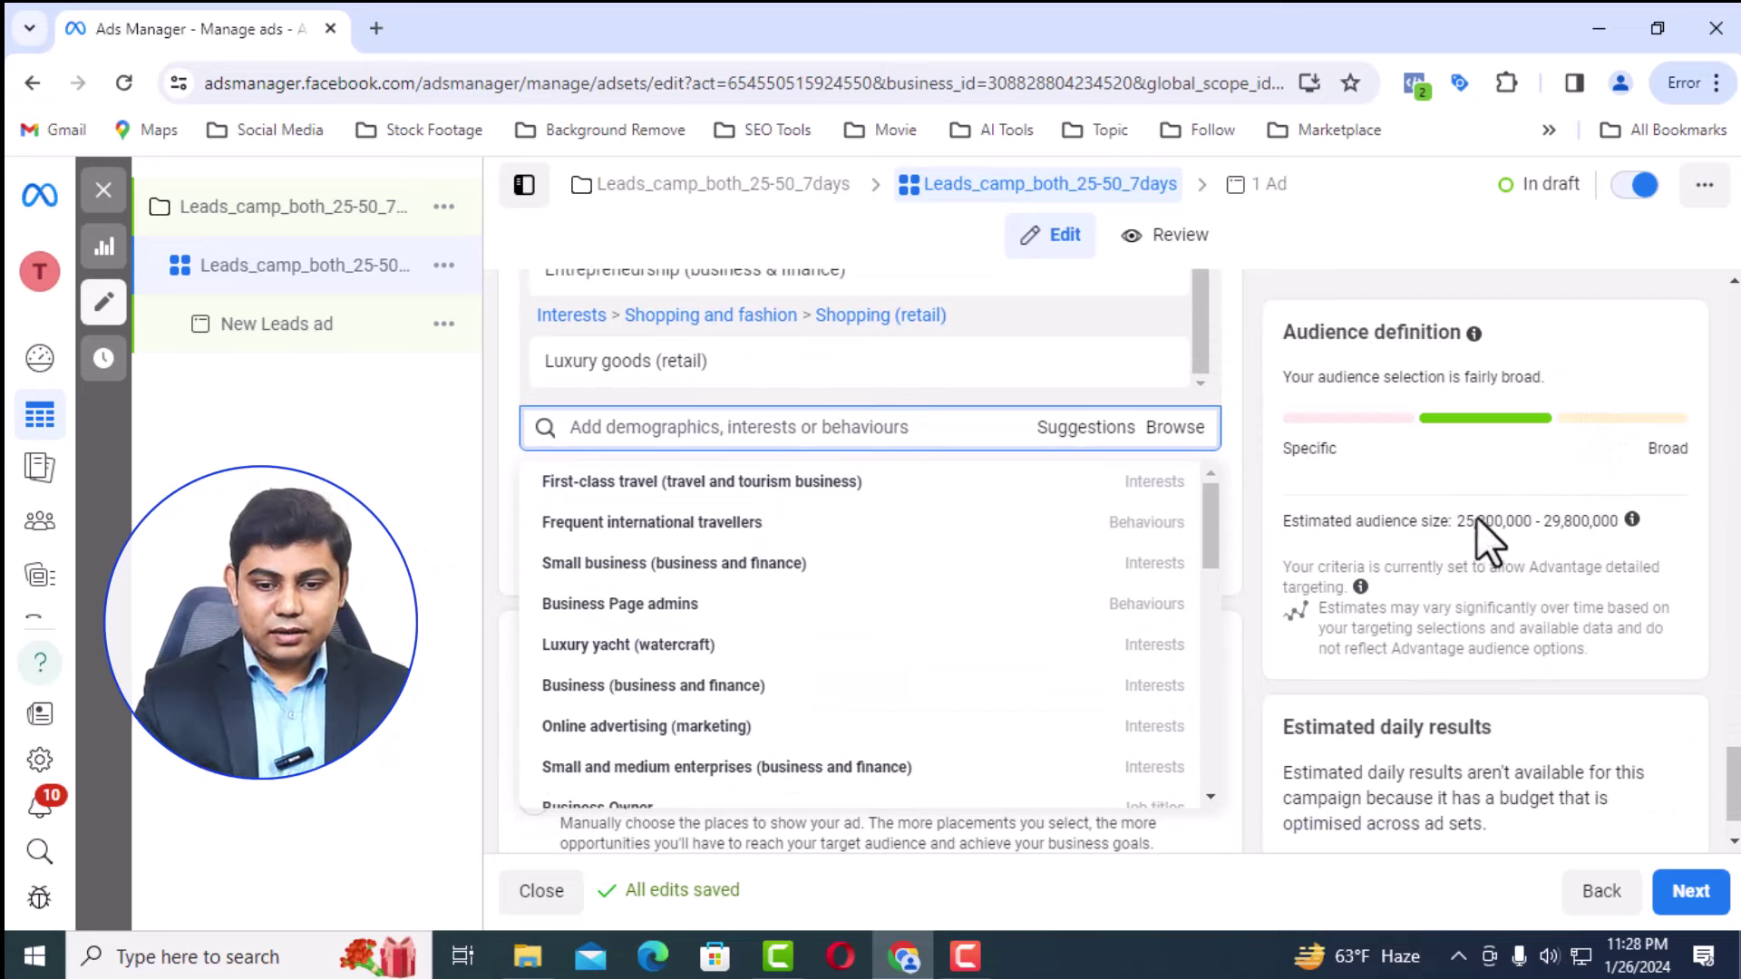
pyautogui.moveTo(1466, 529); pyautogui.dragTo(1534, 531)
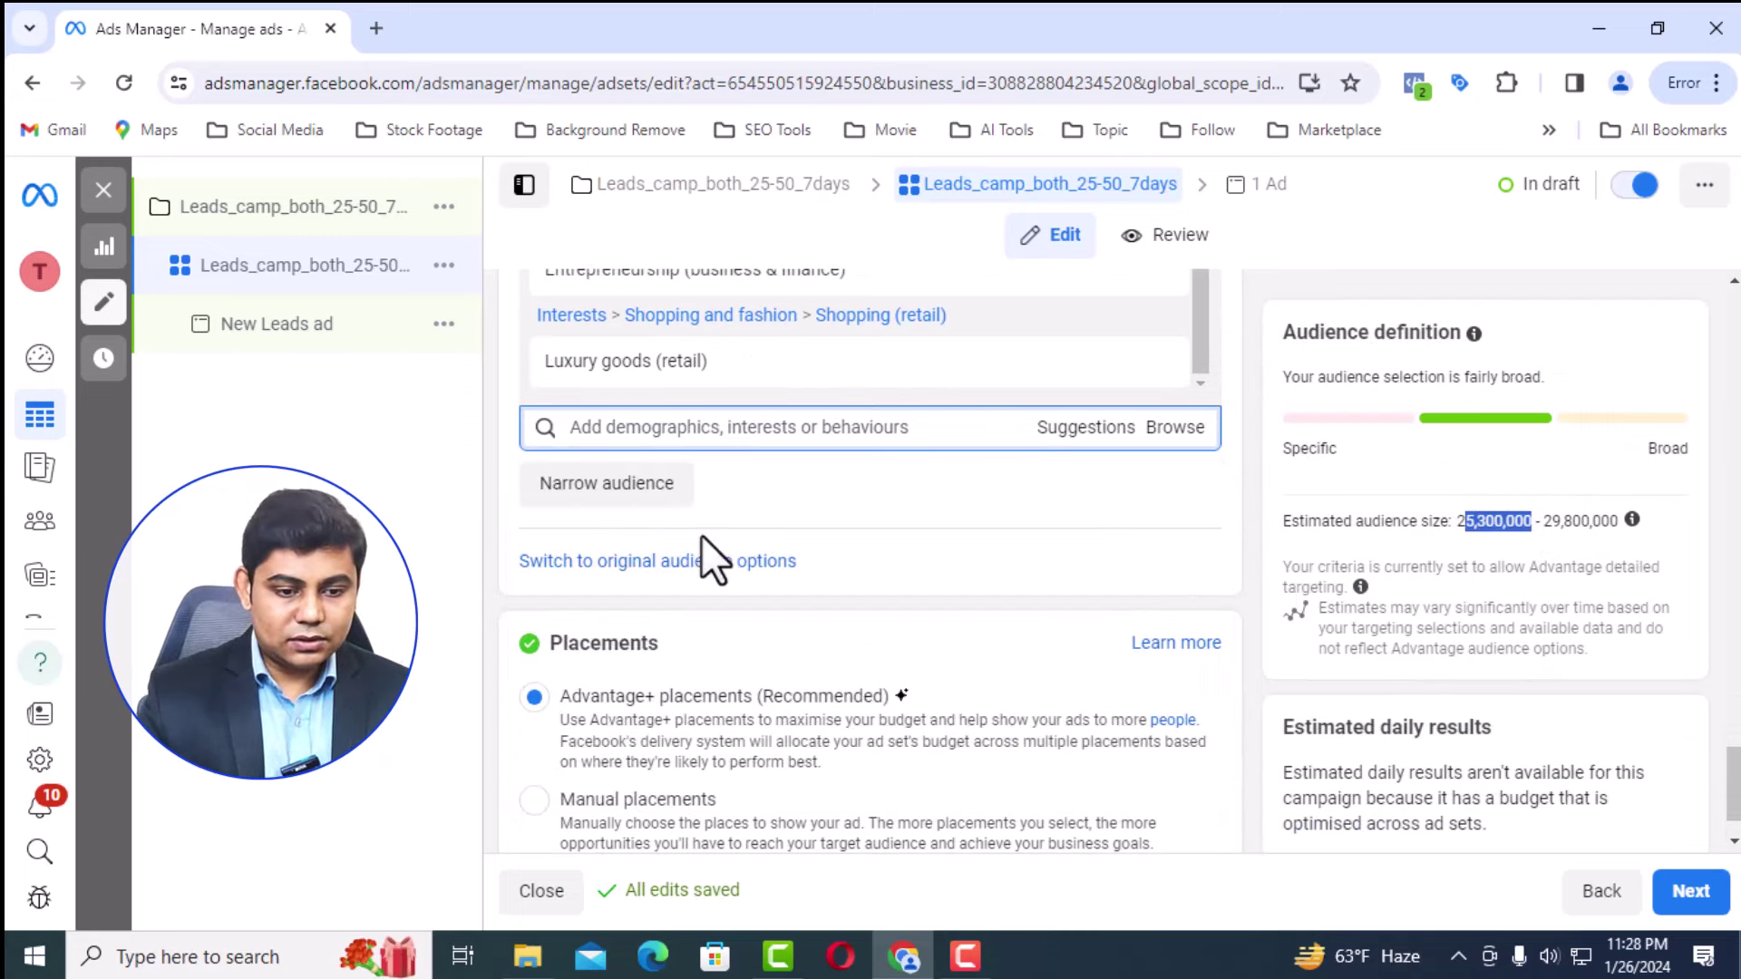
# Narrow the audience with a must-also-match condition and add the "Frequent international travellers" behaviour to it
pyautogui.scroll(-1, 700, 535)
pyautogui.scroll(3, 700, 531)
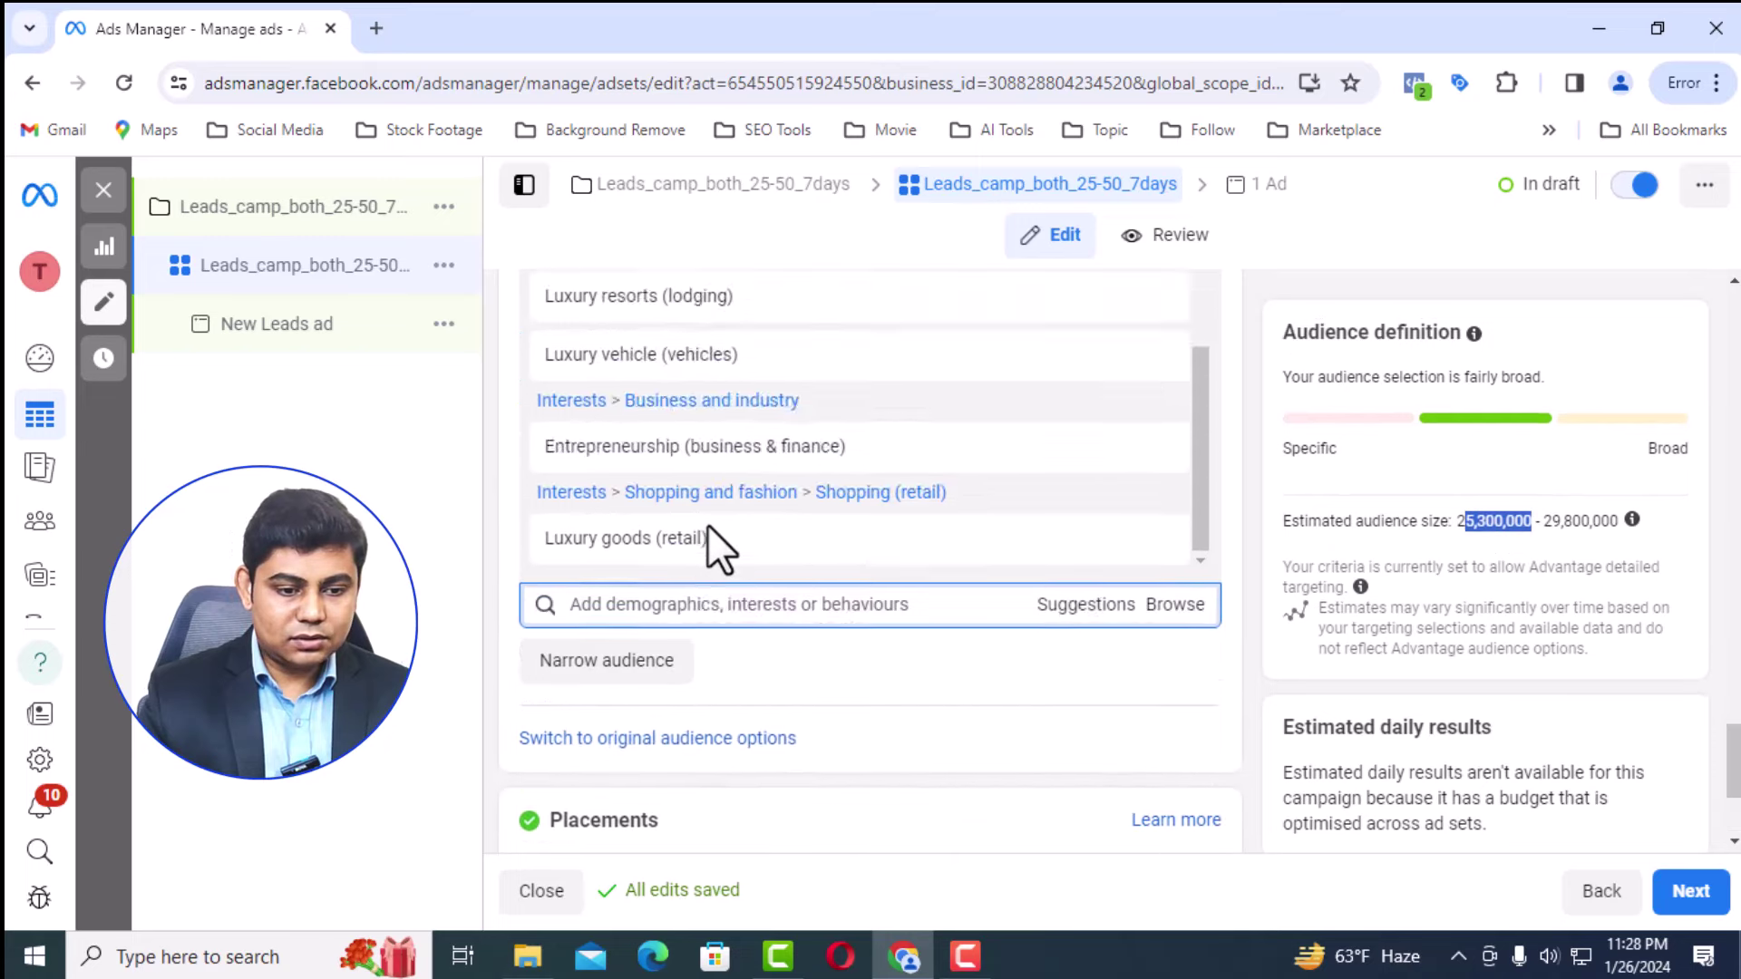
pyautogui.click(662, 669)
pyautogui.scroll(-1, 720, 559)
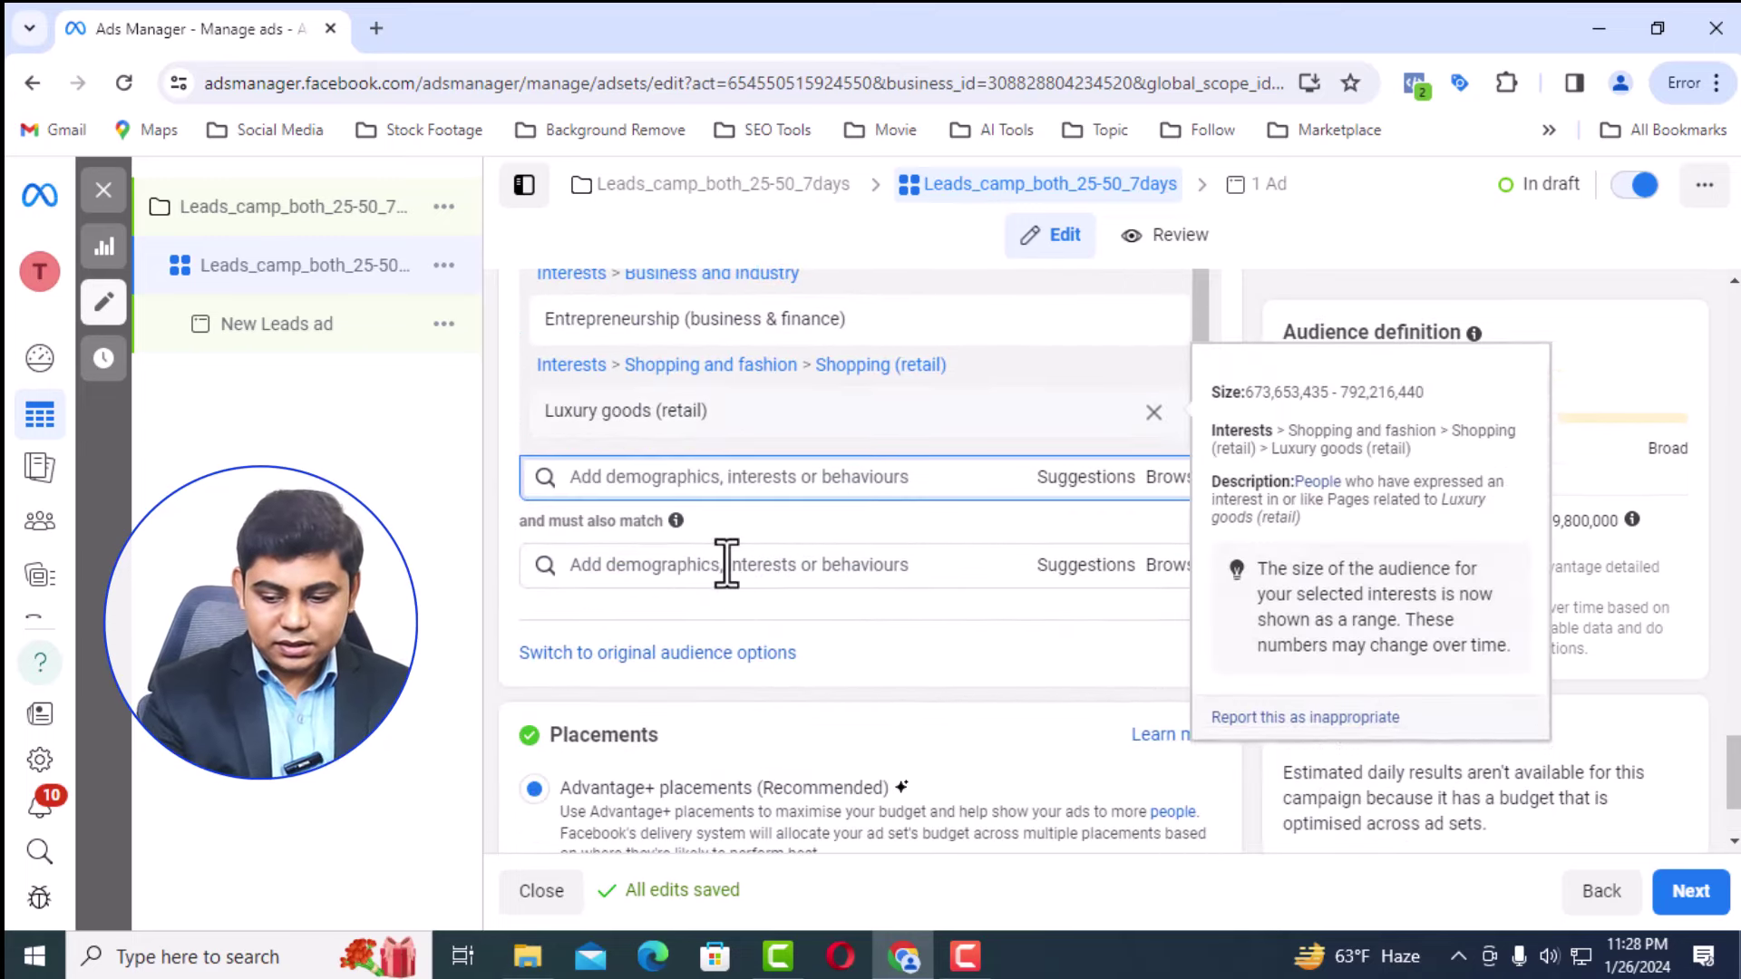
pyautogui.click(726, 564)
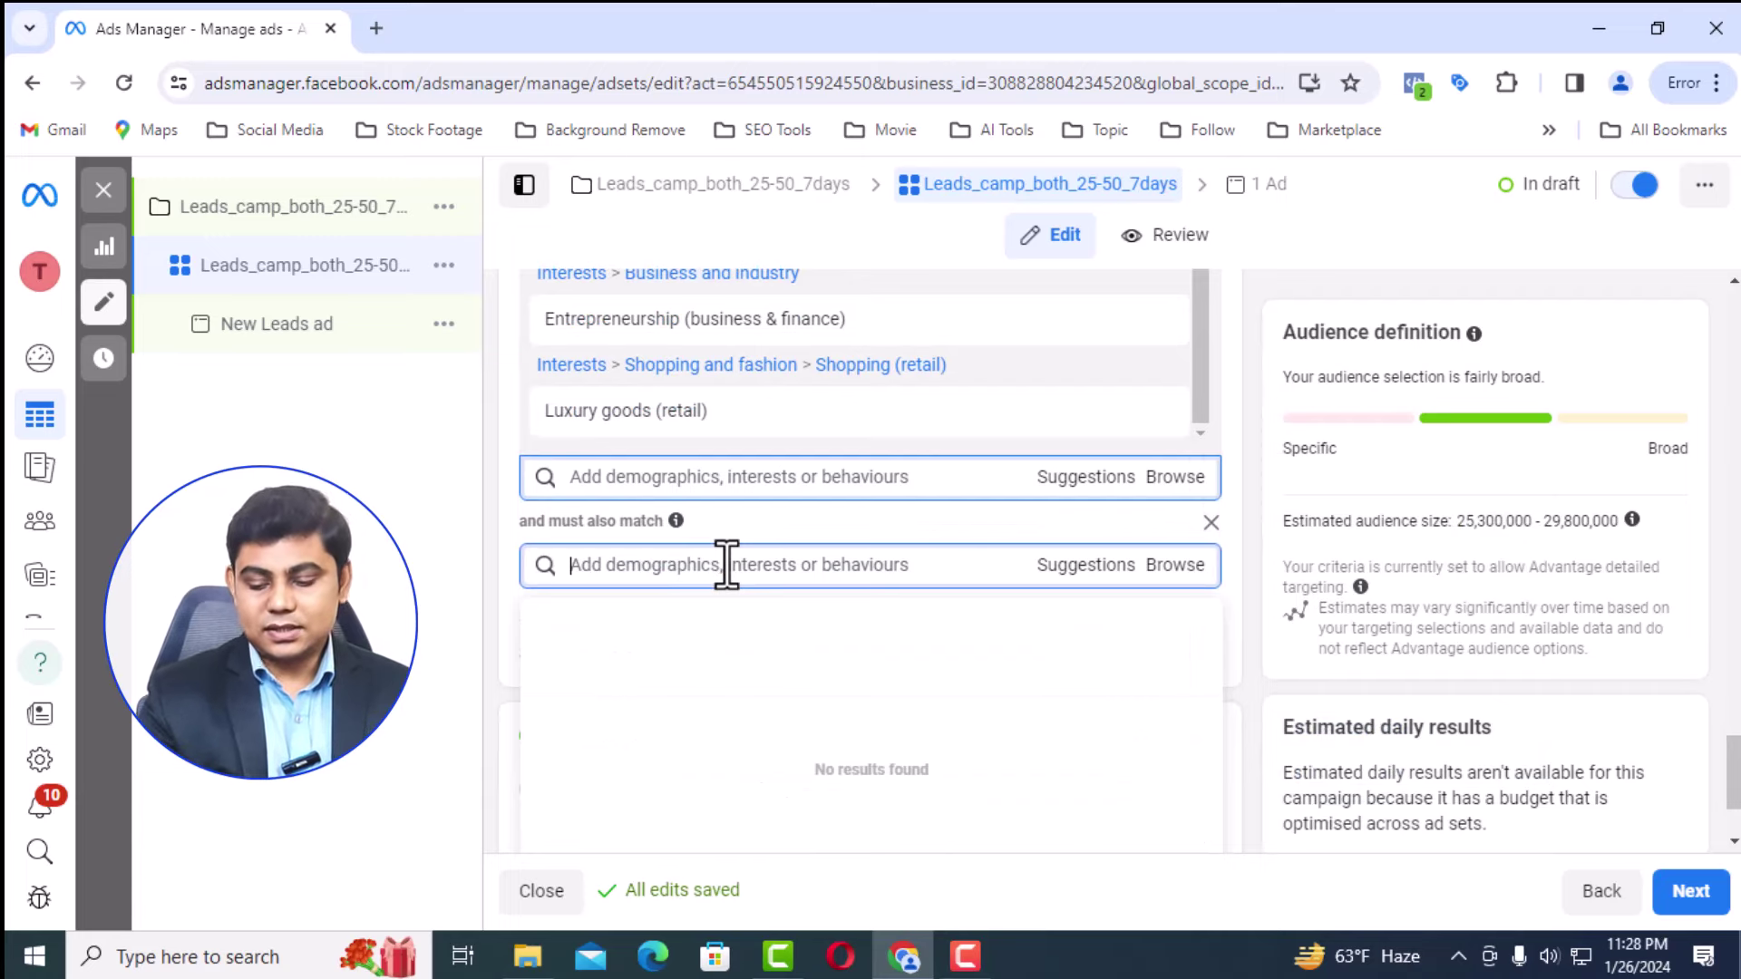
pyautogui.write('freeque')
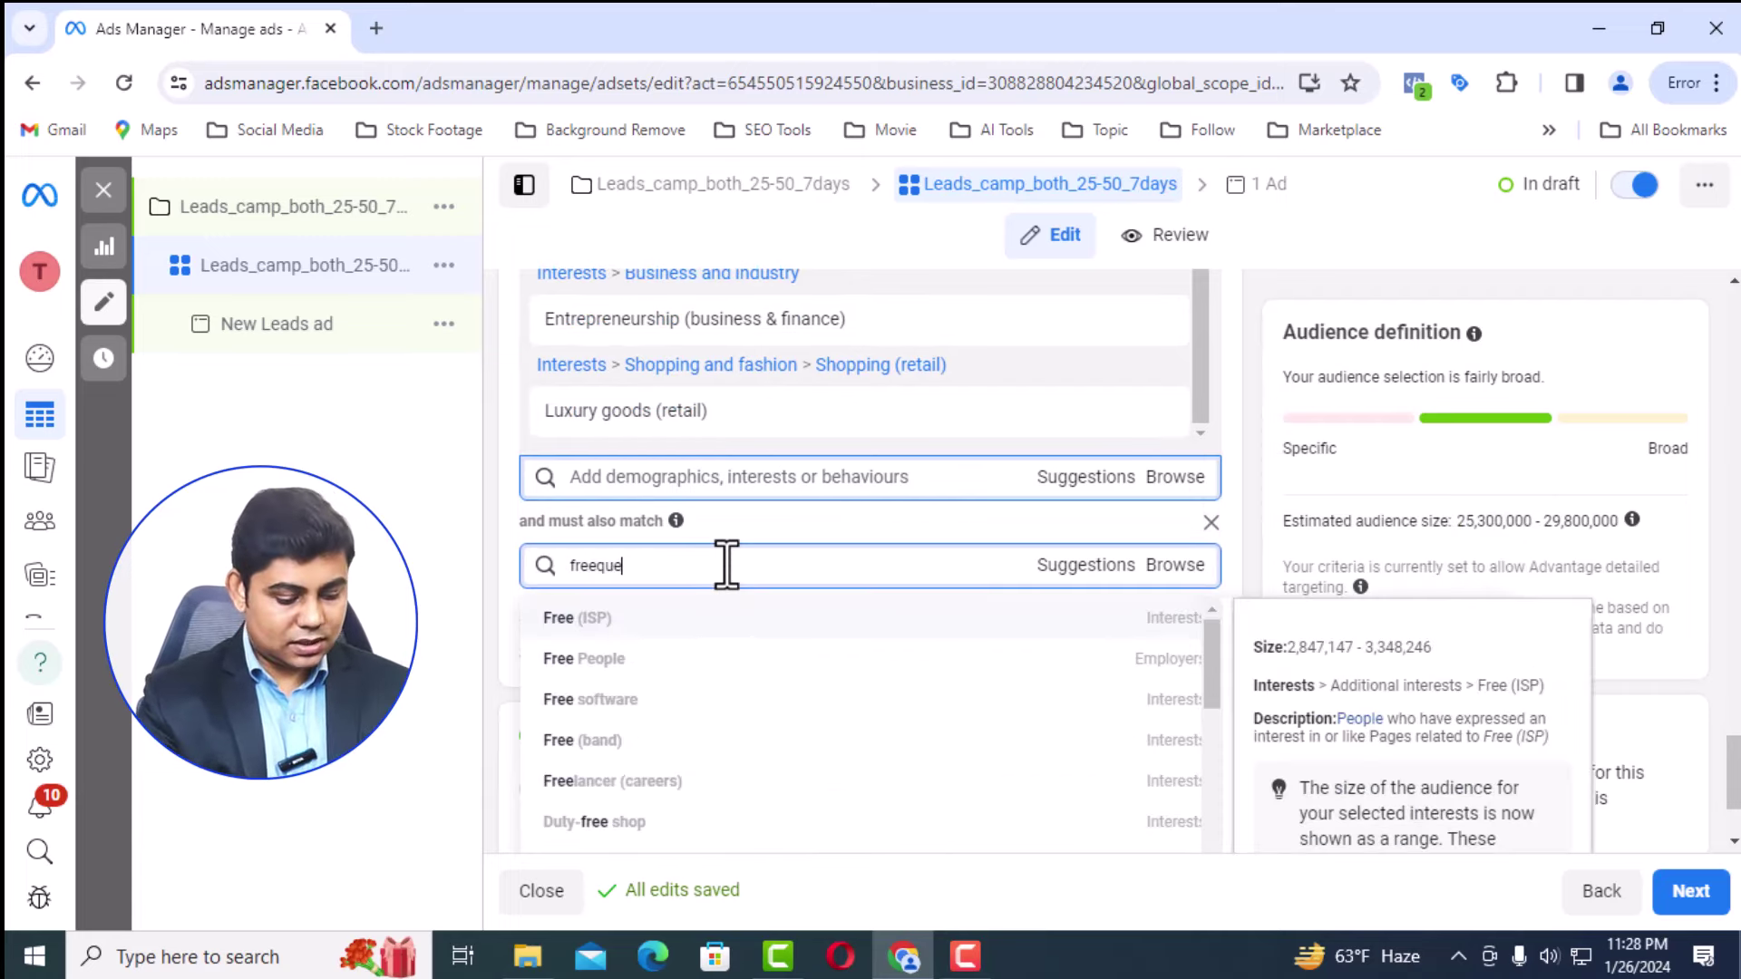
pyautogui.write('nt international tr')
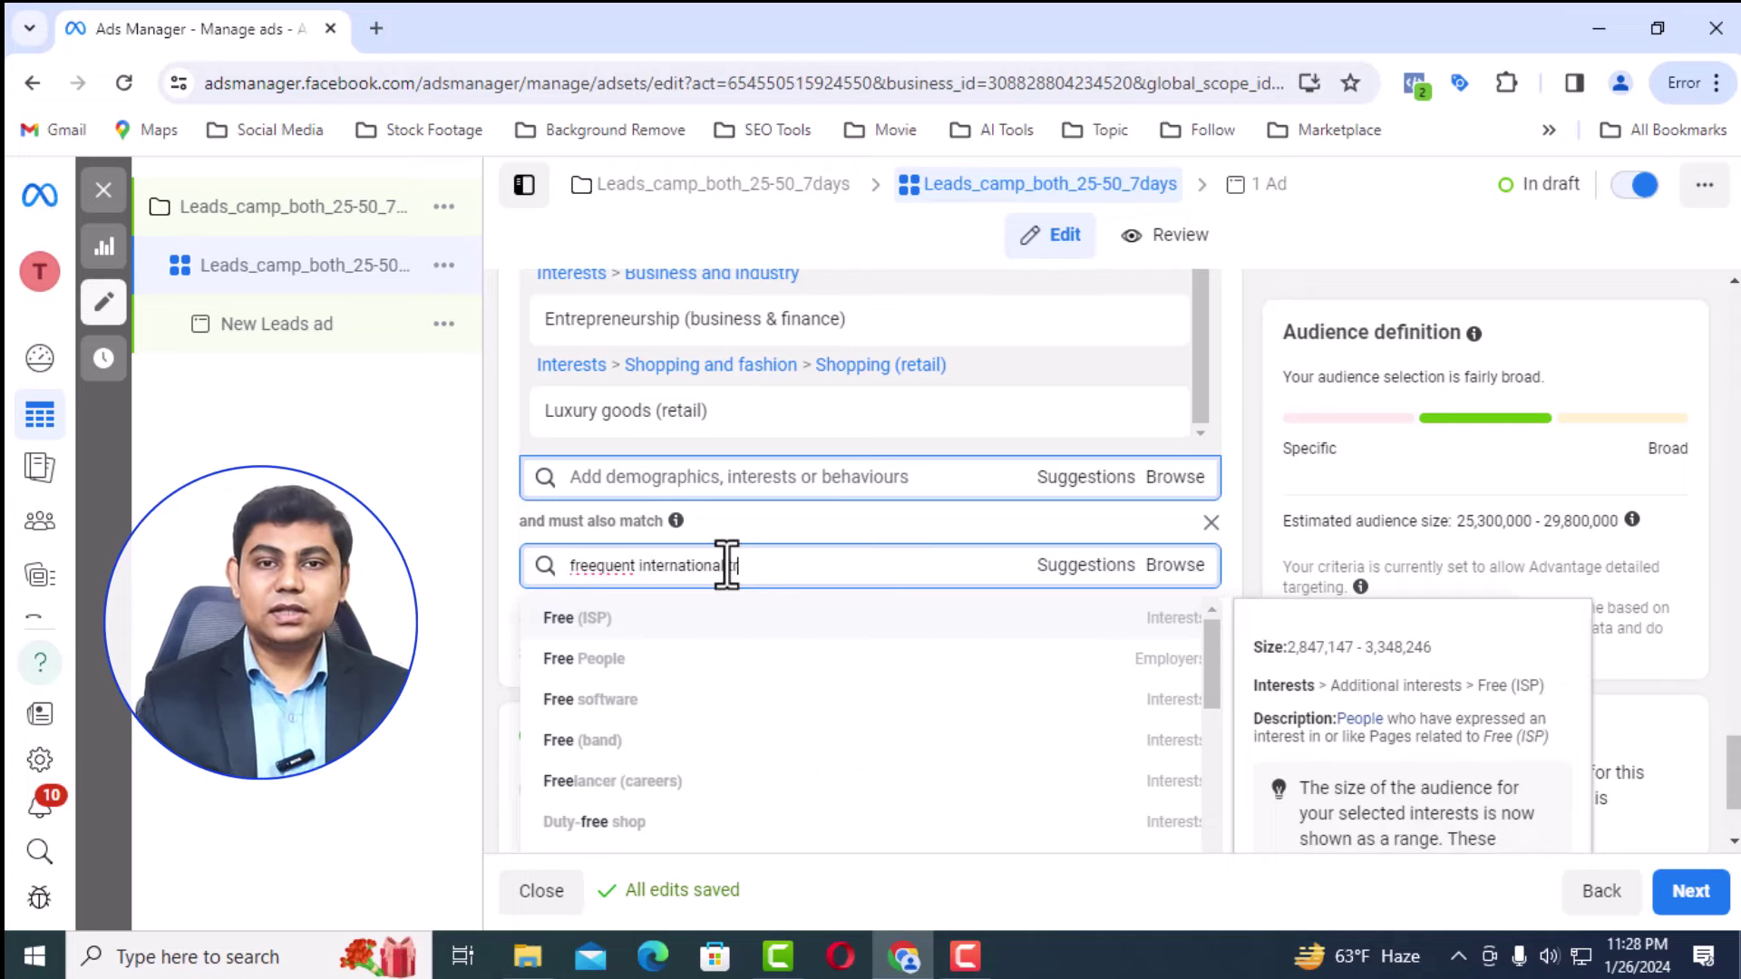
pyautogui.write('avel')
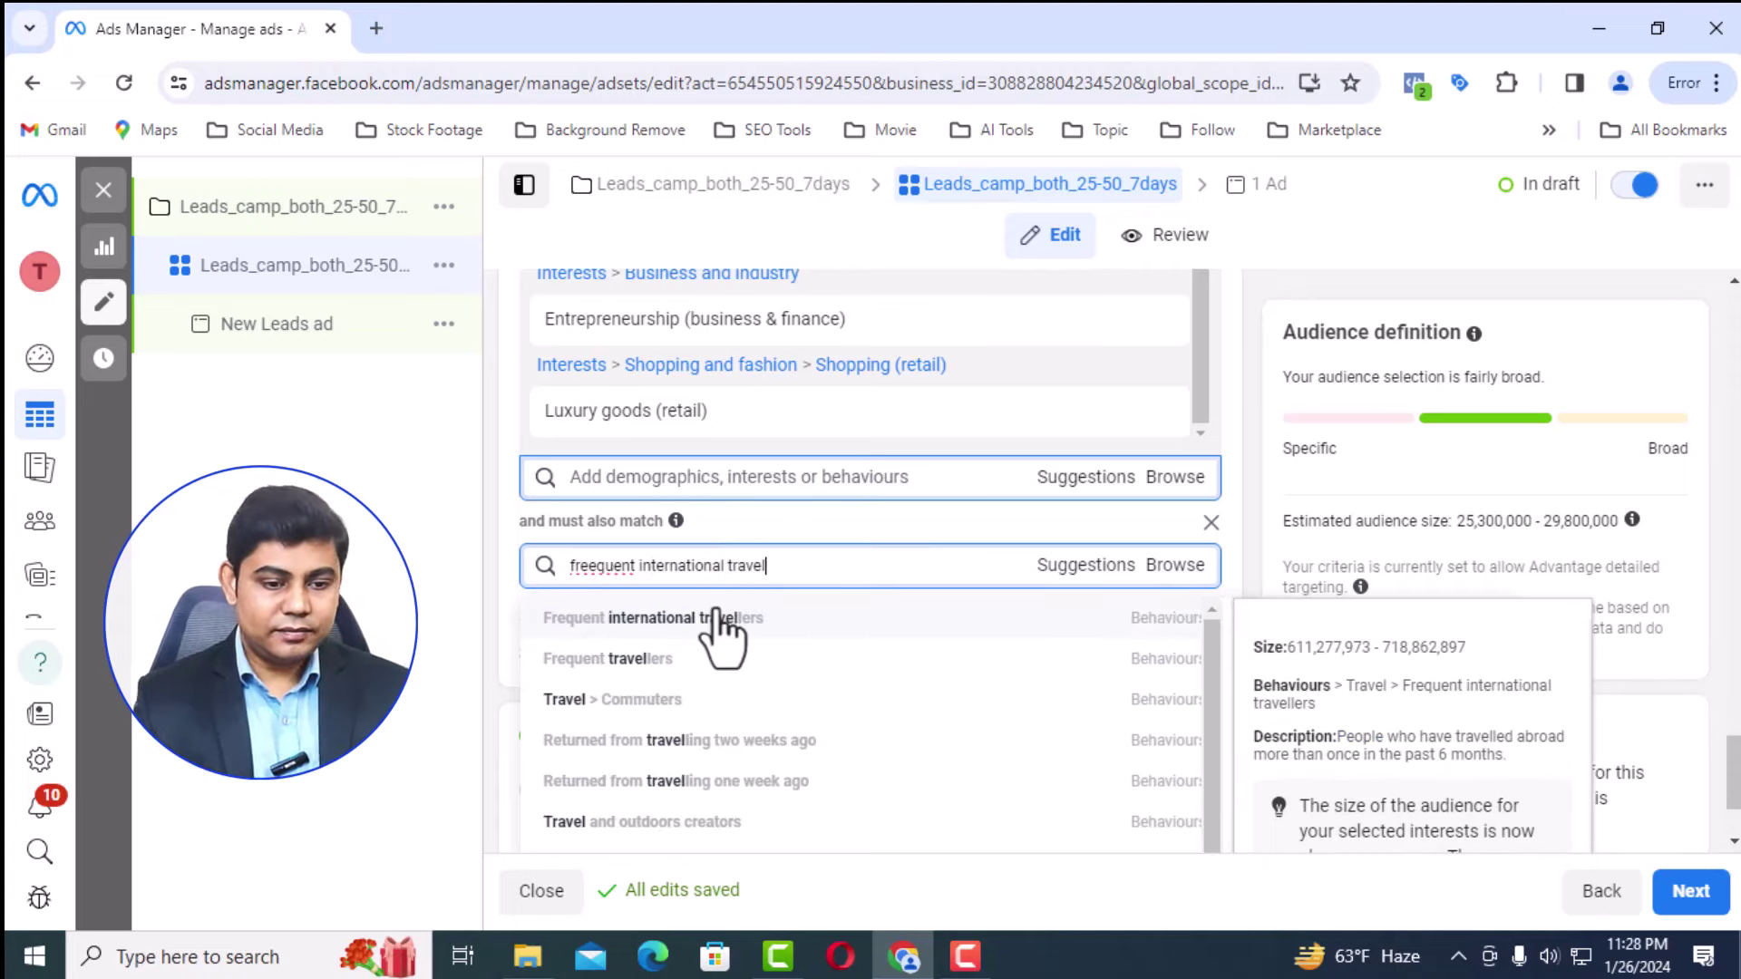
pyautogui.click(721, 624)
# Add the "Engaged shoppers" behaviour to the must-also-match condition and check the estimated audience size
pyautogui.write('engl')
pyautogui.press('BackSpace')
pyautogui.write('aged')
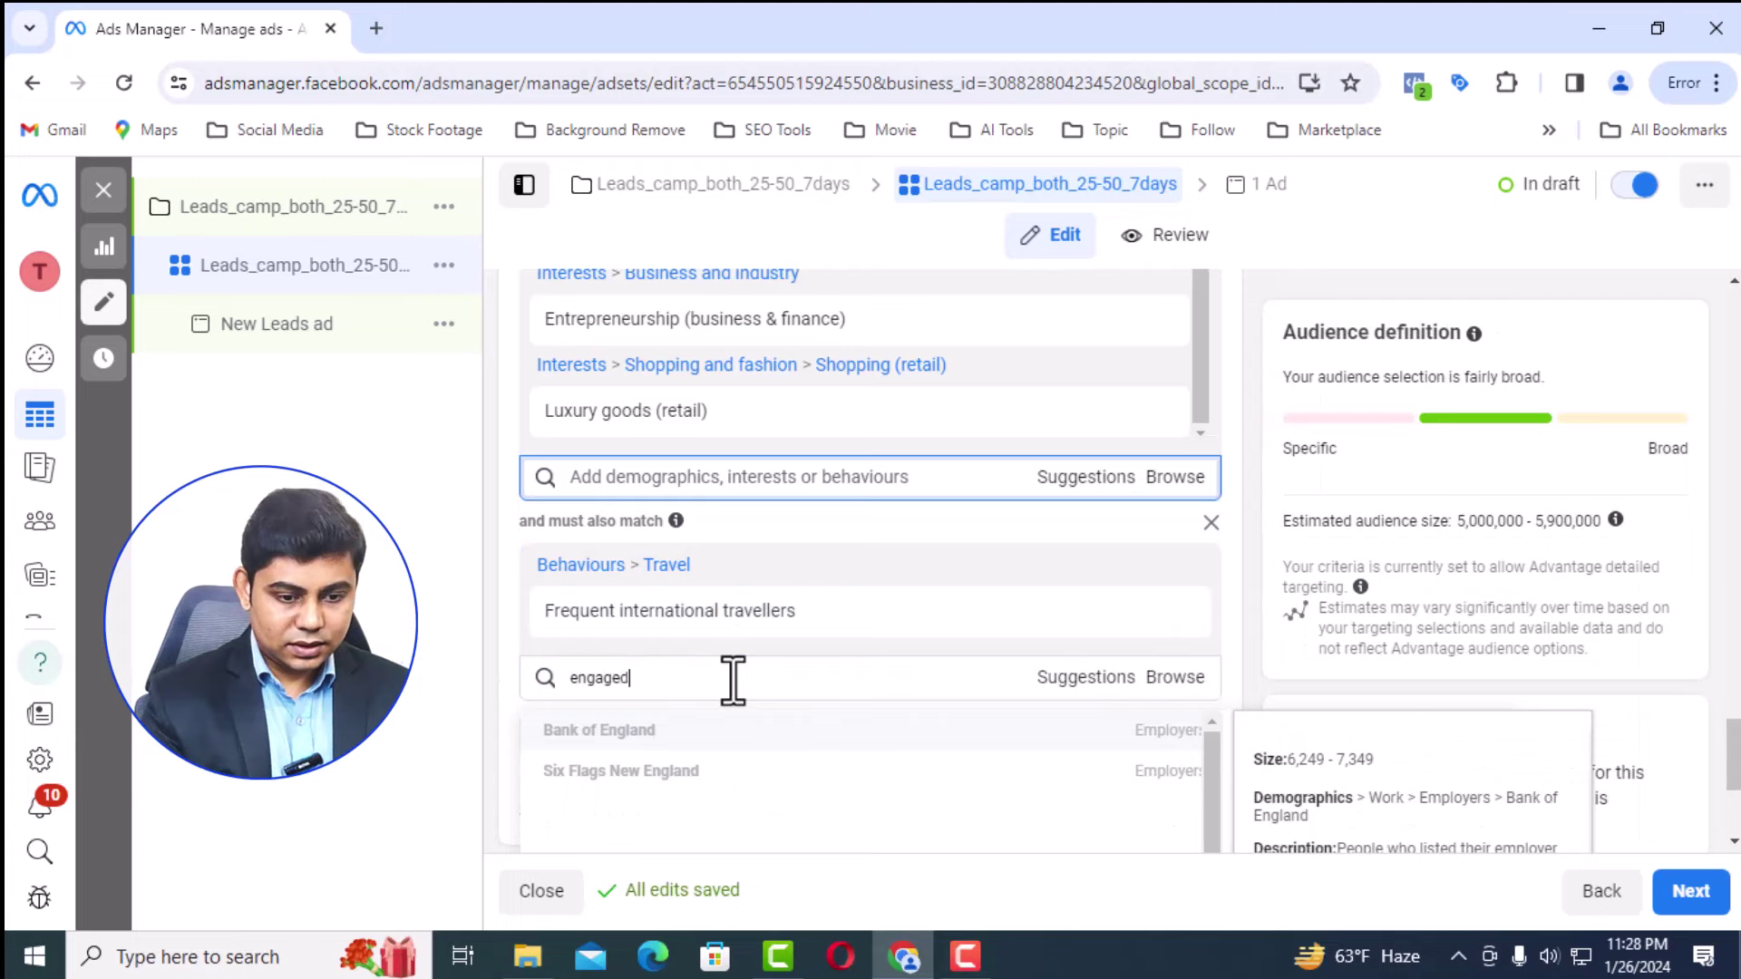
pyautogui.click(771, 807)
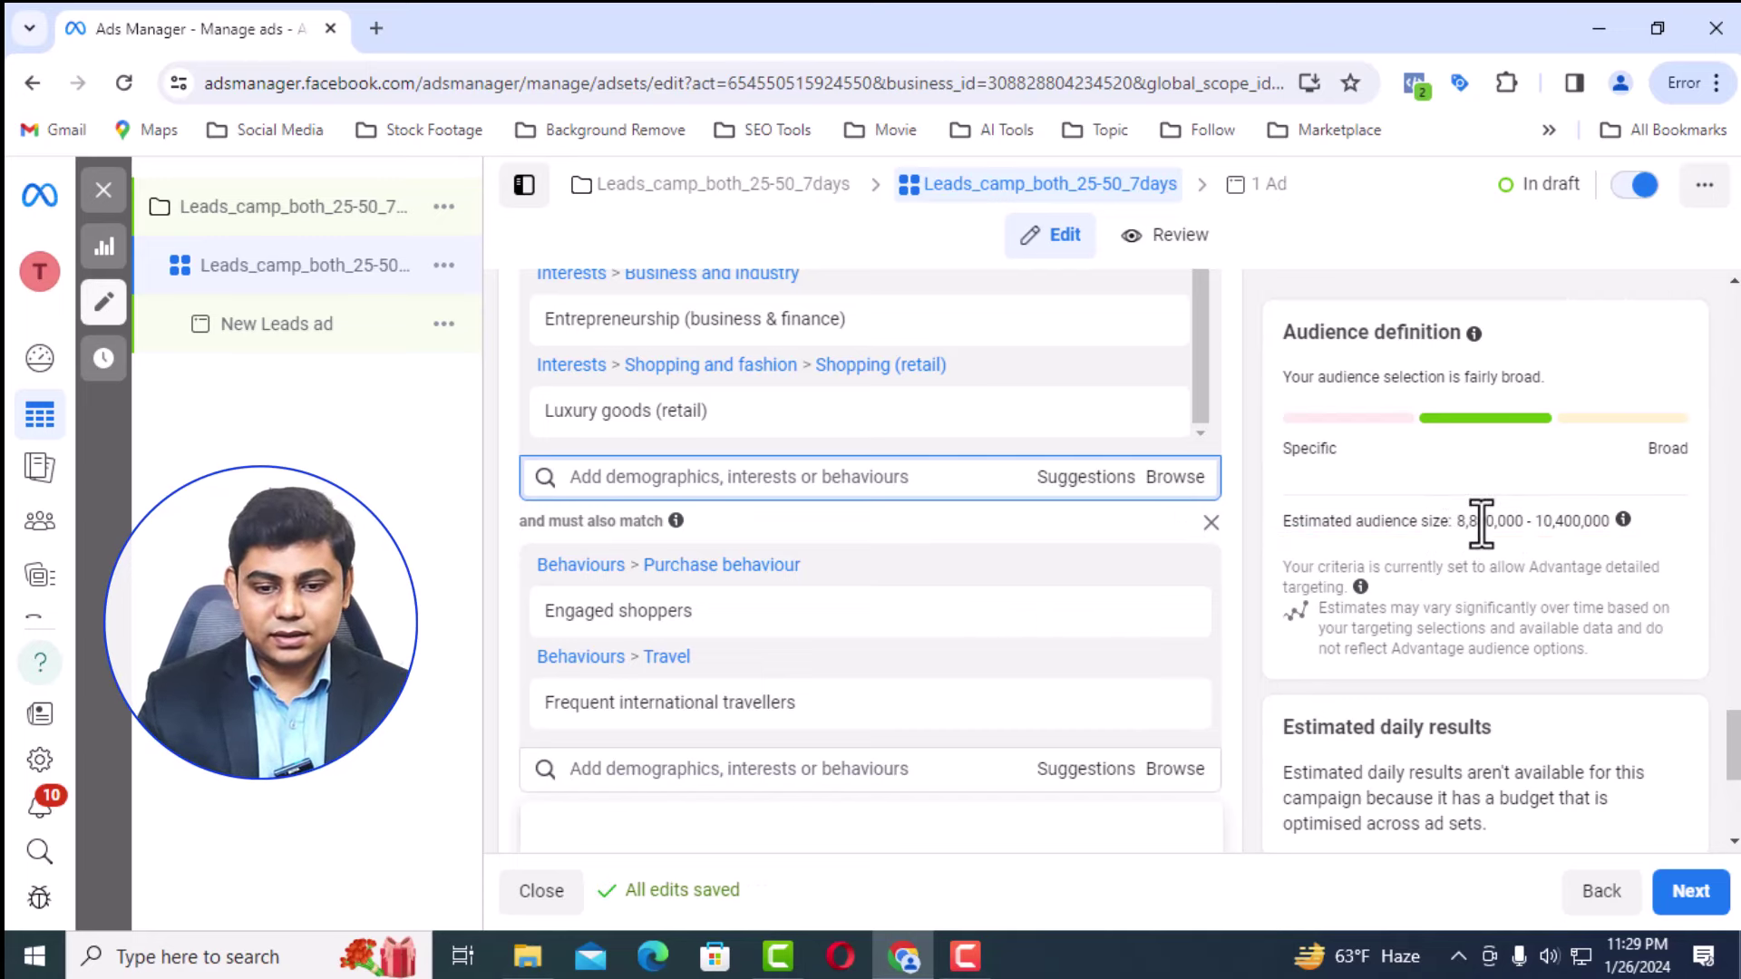
pyautogui.moveTo(1482, 524); pyautogui.dragTo(1463, 524)
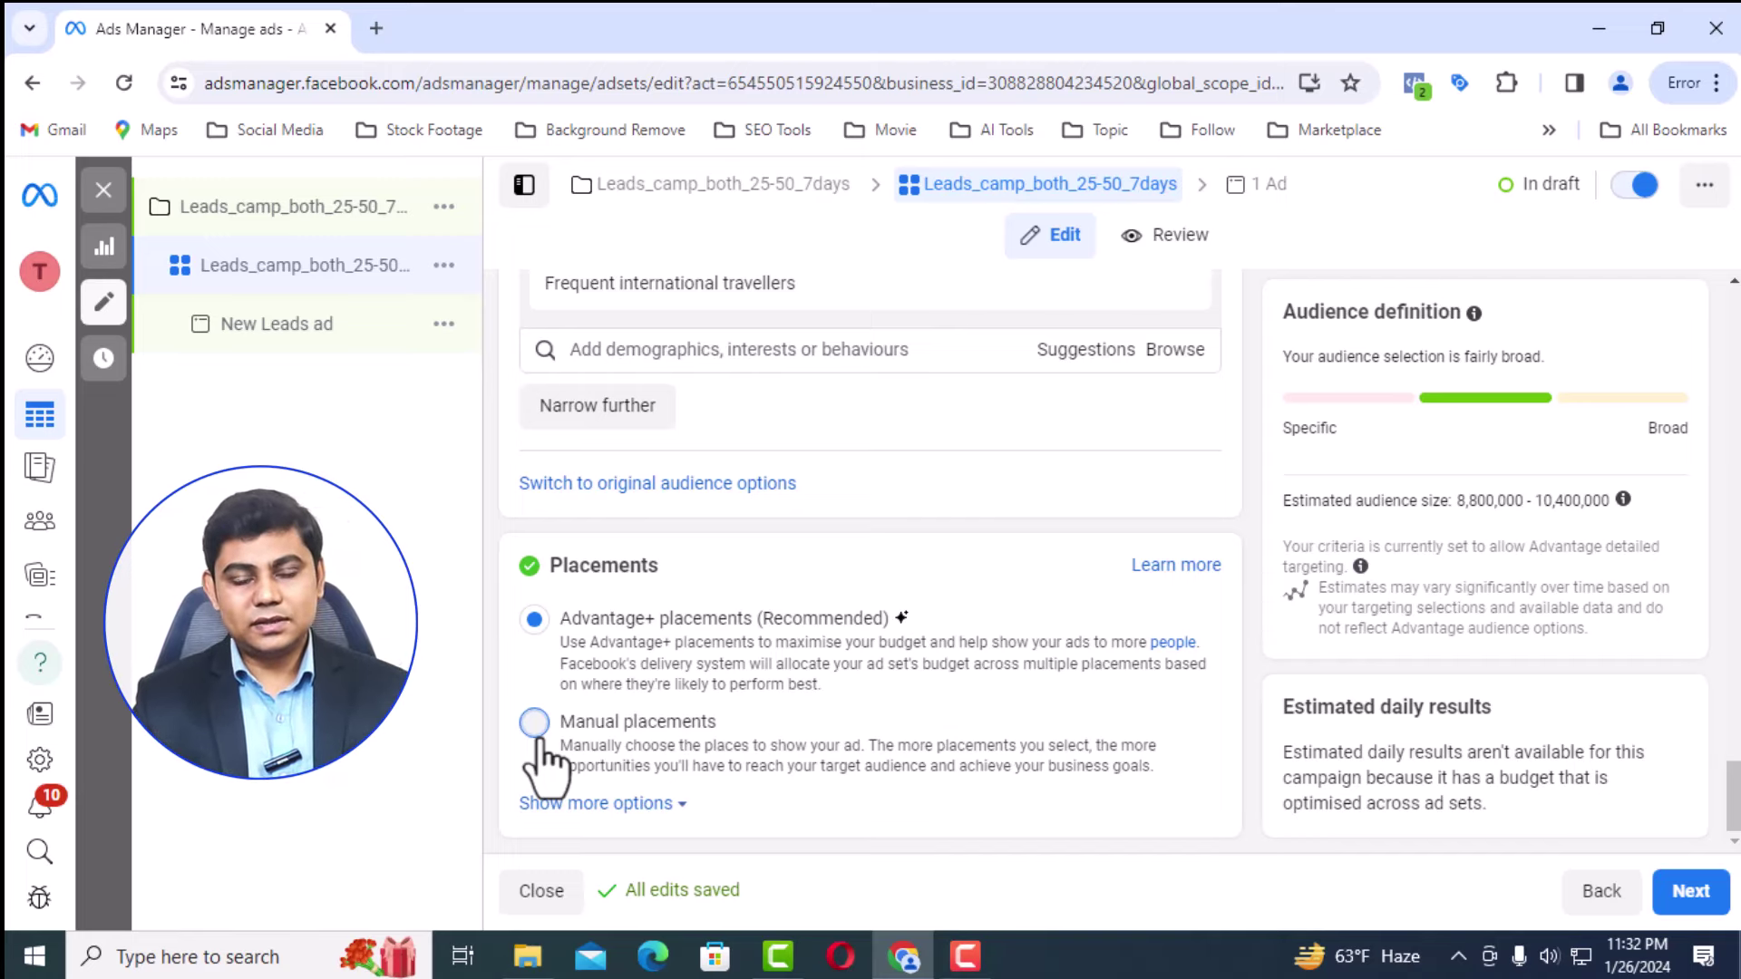
# Switch the ad set to manual placements and exclude the Audience Network and Instagram platforms
pyautogui.click(541, 738)
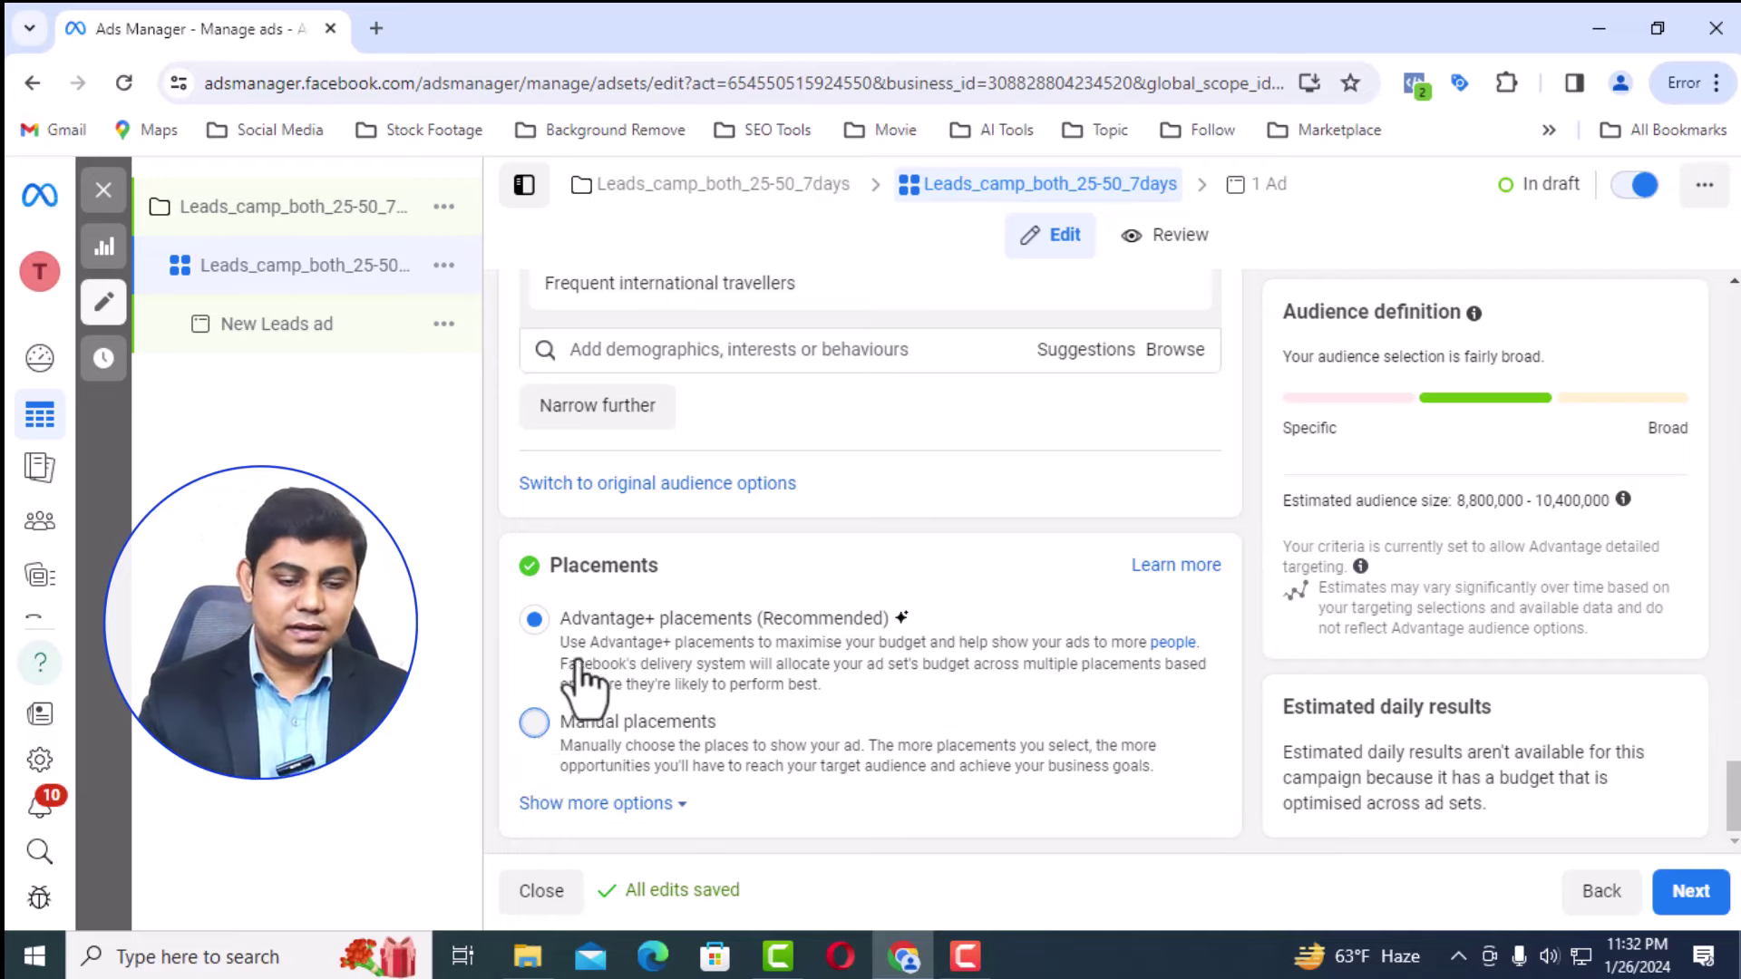
pyautogui.scroll(-5, 619, 652)
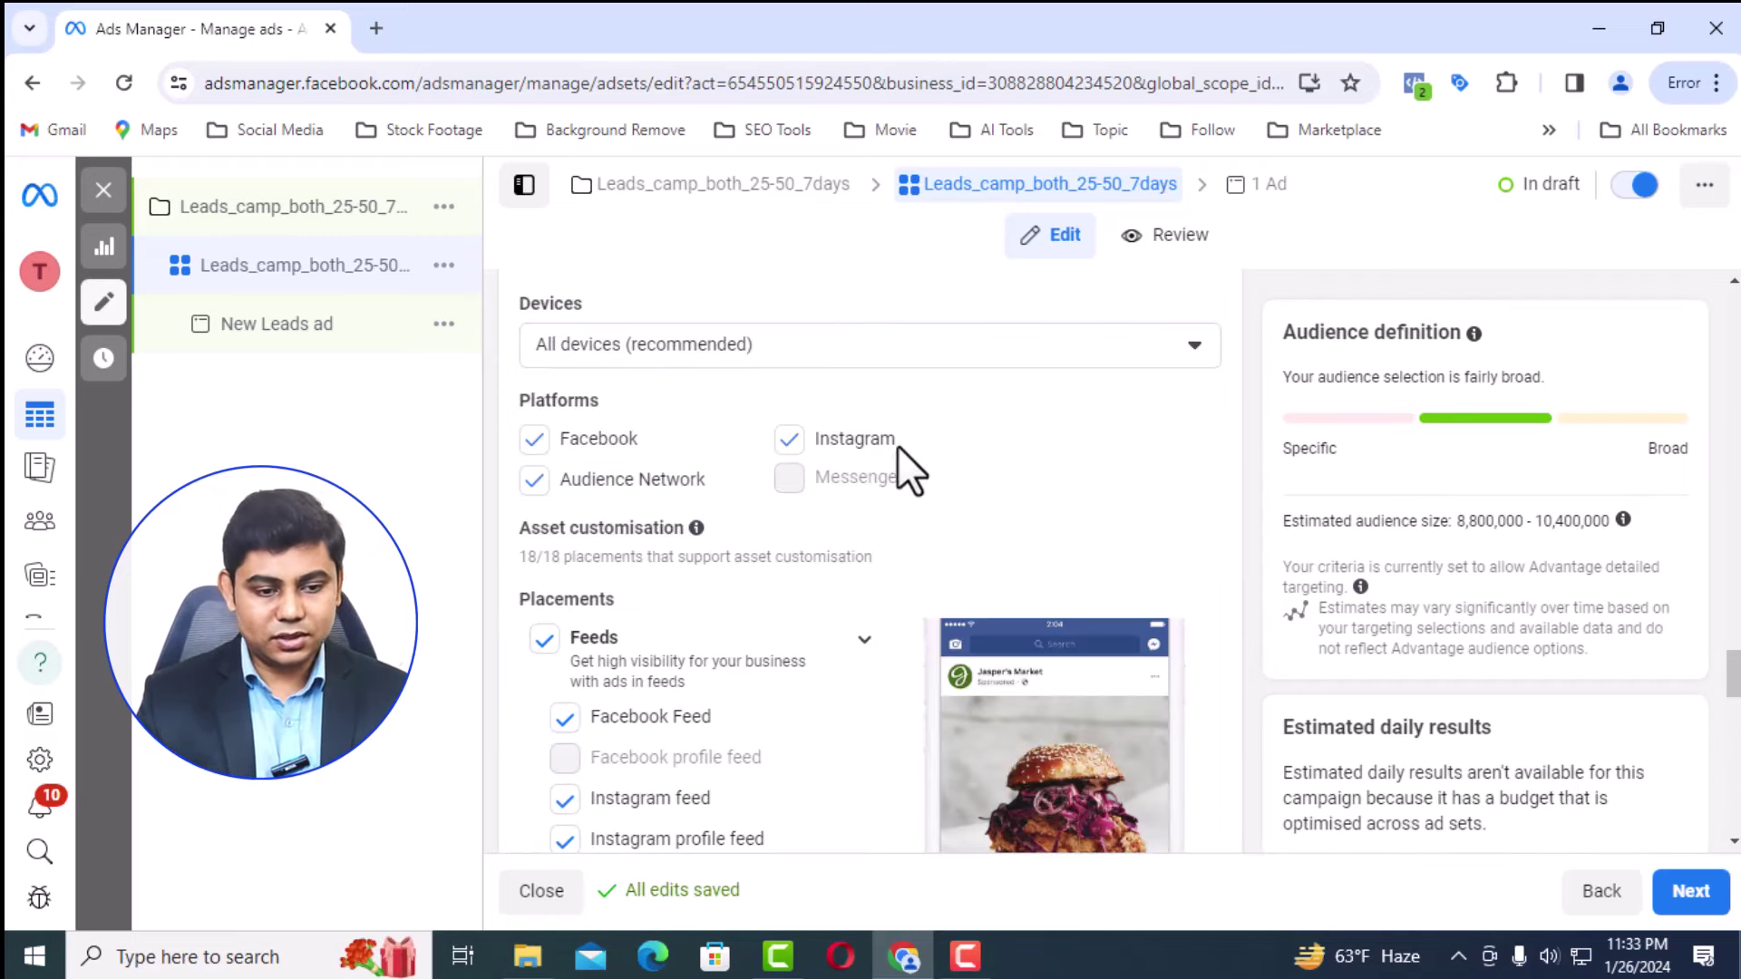
pyautogui.click(535, 481)
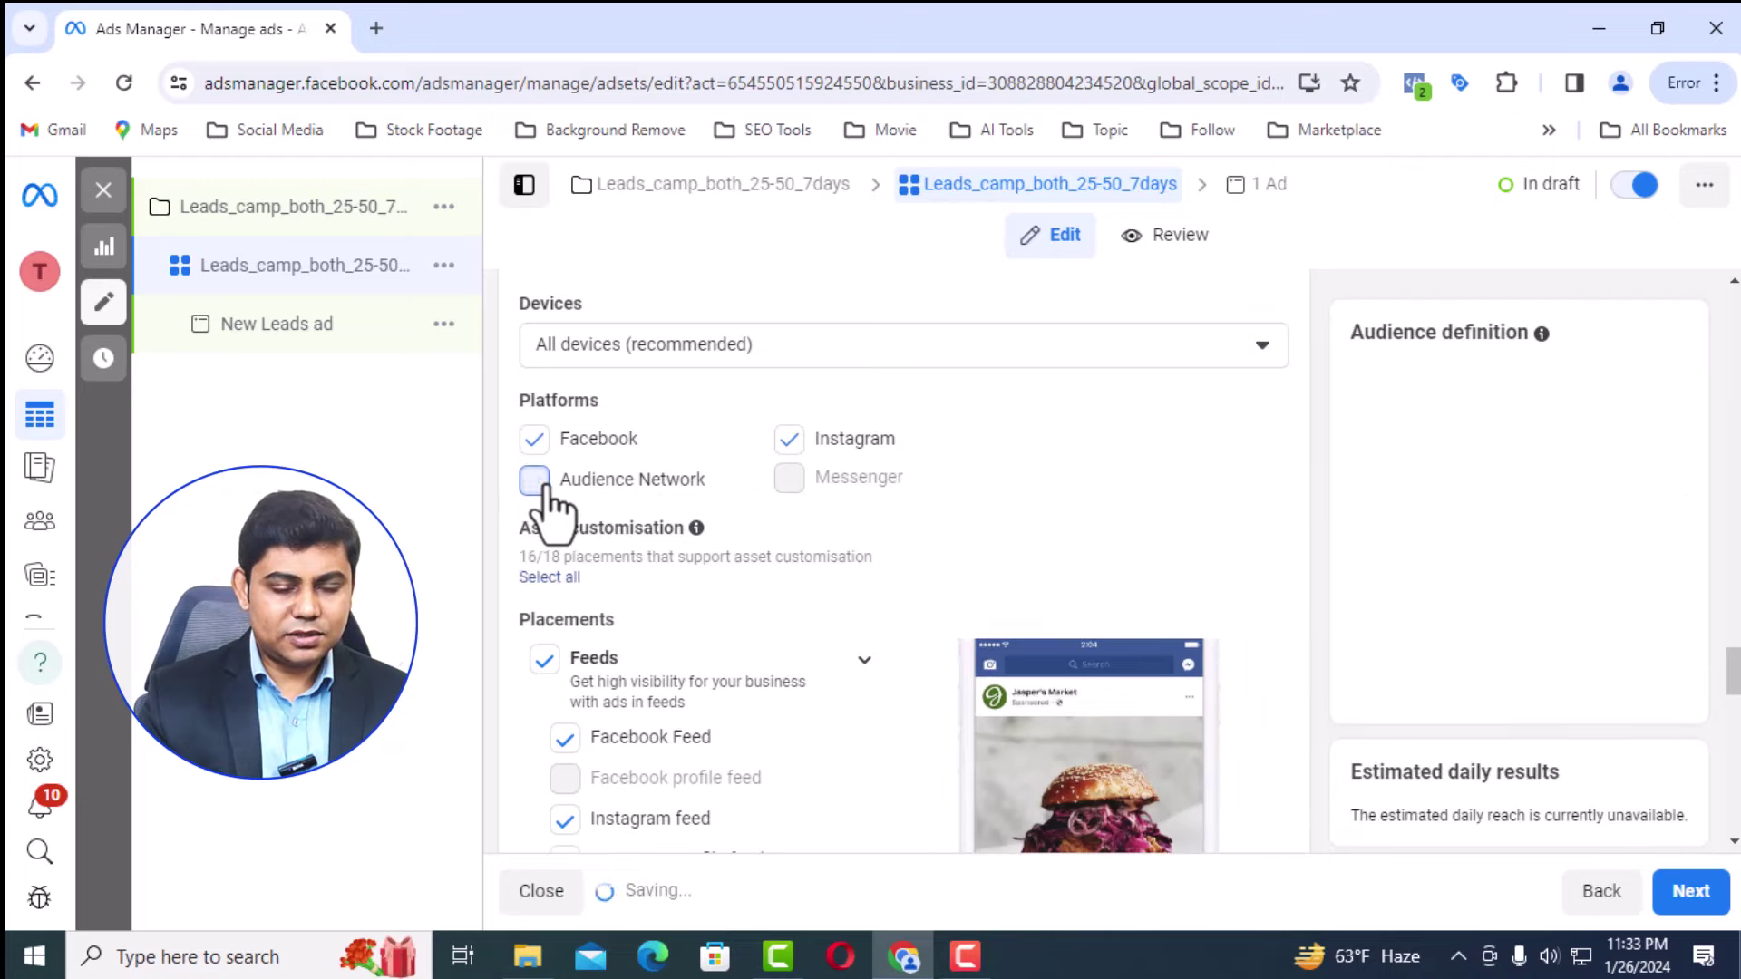
pyautogui.click(789, 442)
pyautogui.click(804, 350)
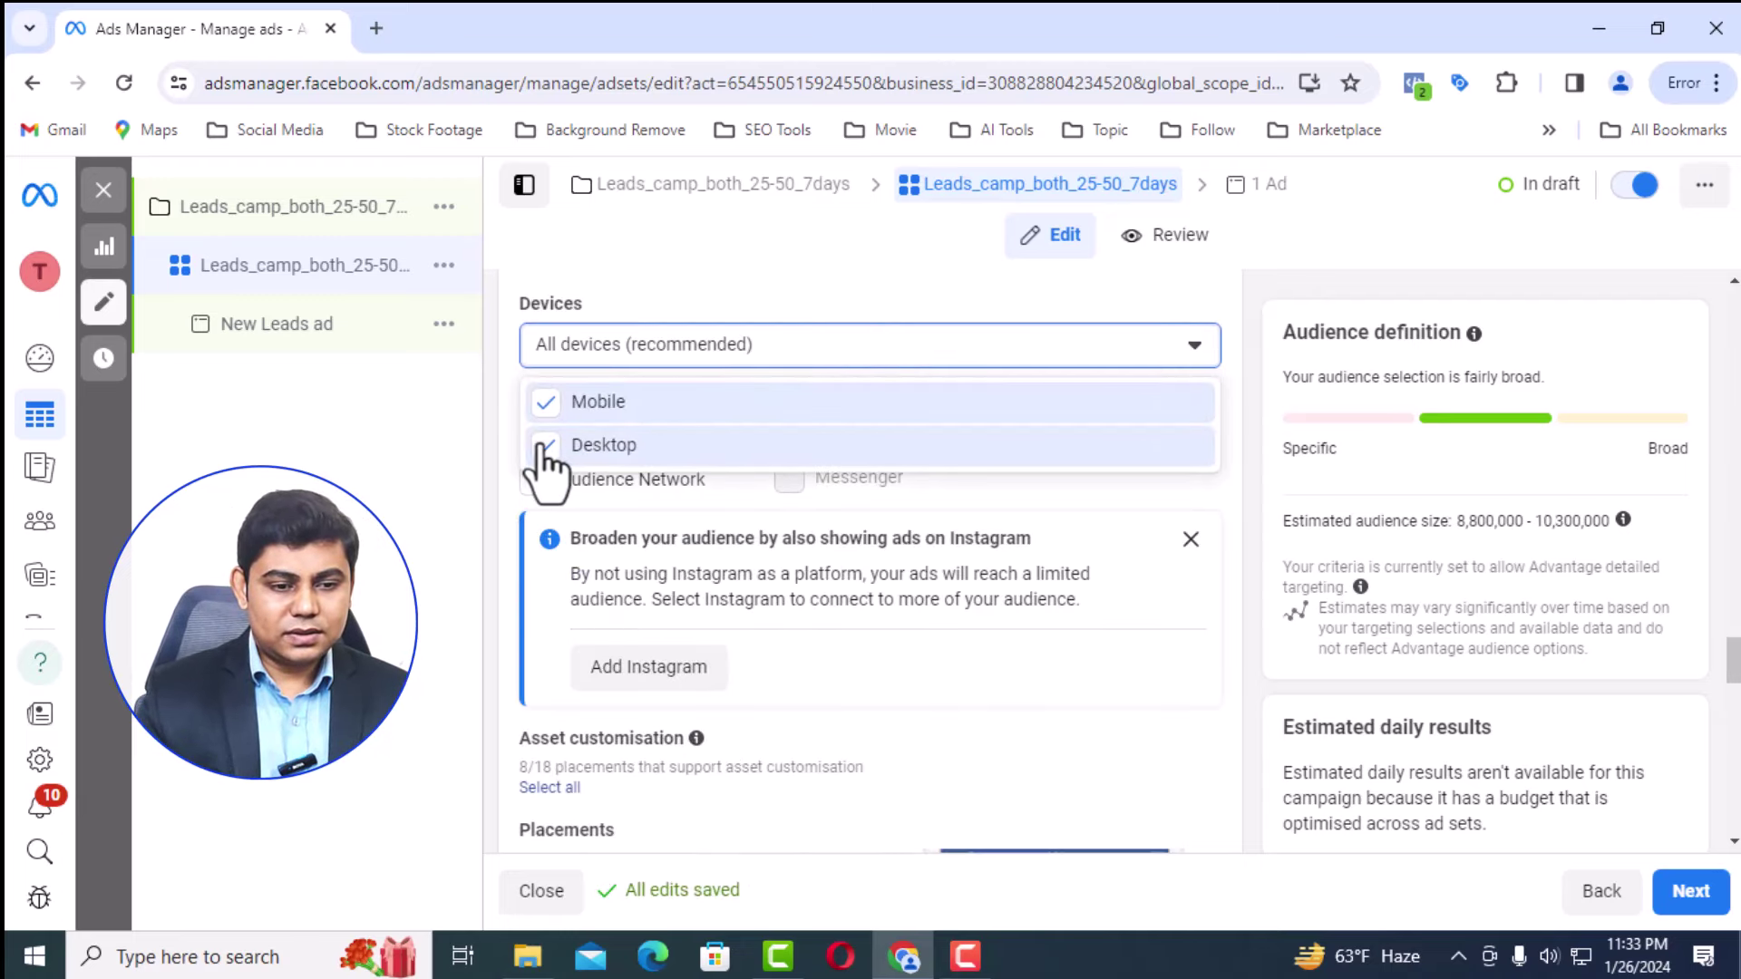
pyautogui.click(495, 458)
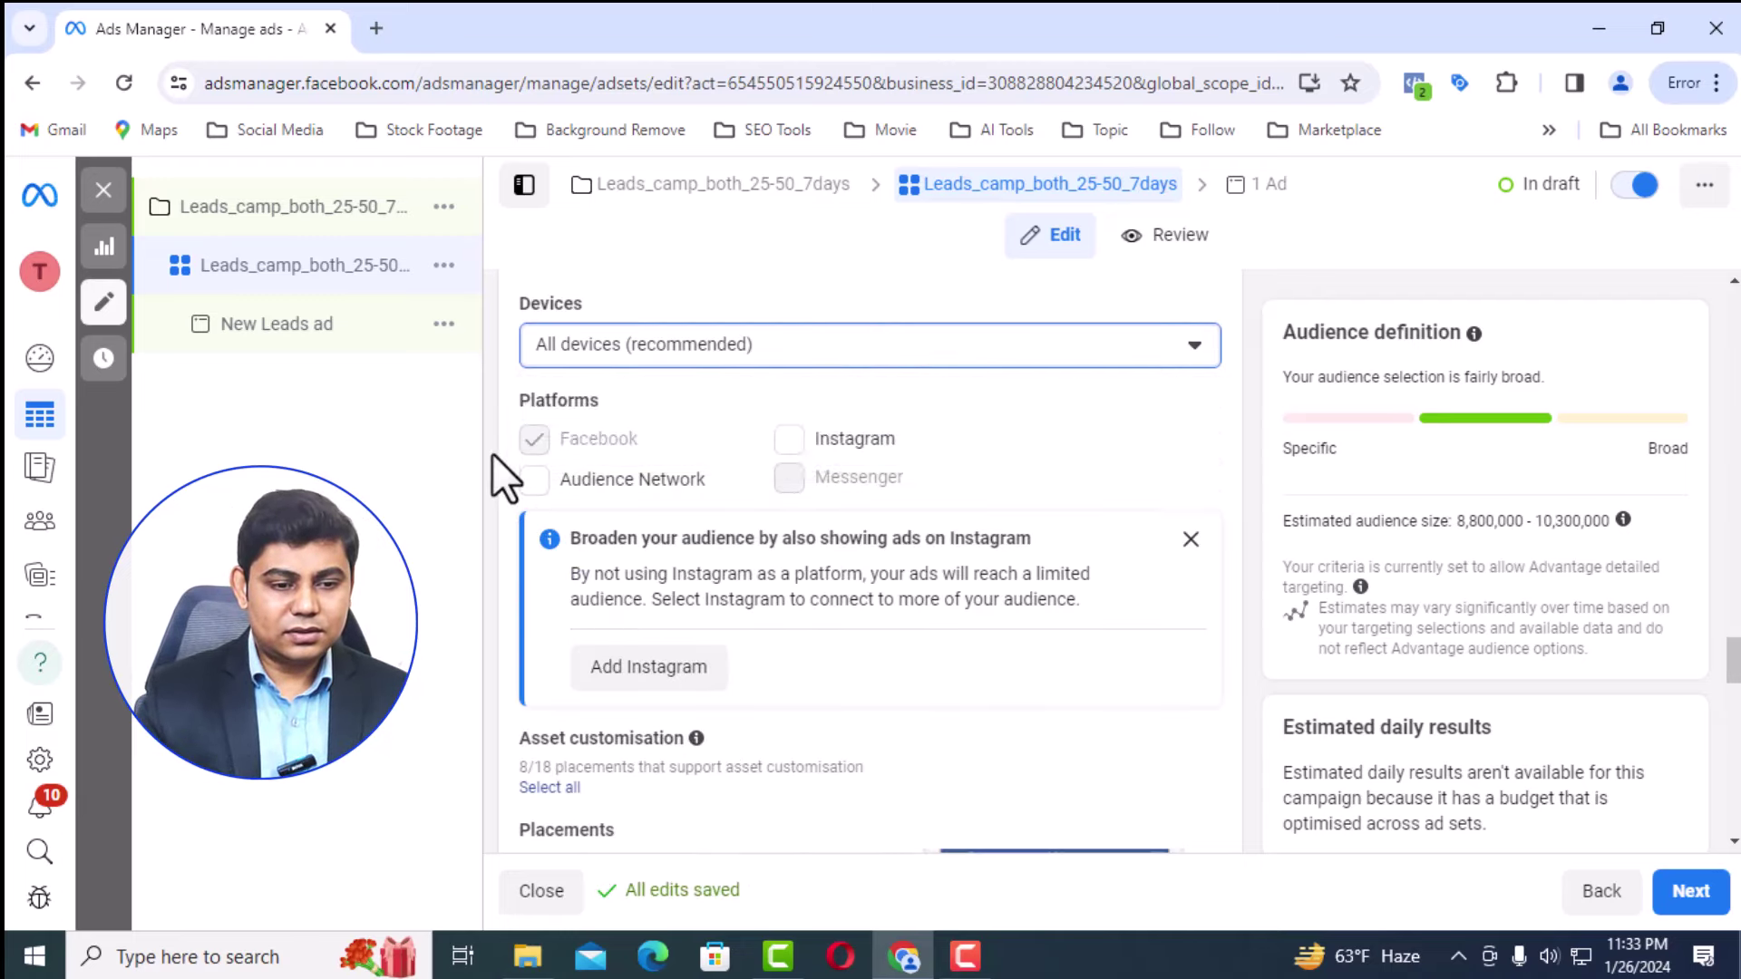
# Include the Audience Network and Instagram platforms again and look over the individual placements
pyautogui.scroll(-3, 898, 453)
pyautogui.scroll(-3, 894, 434)
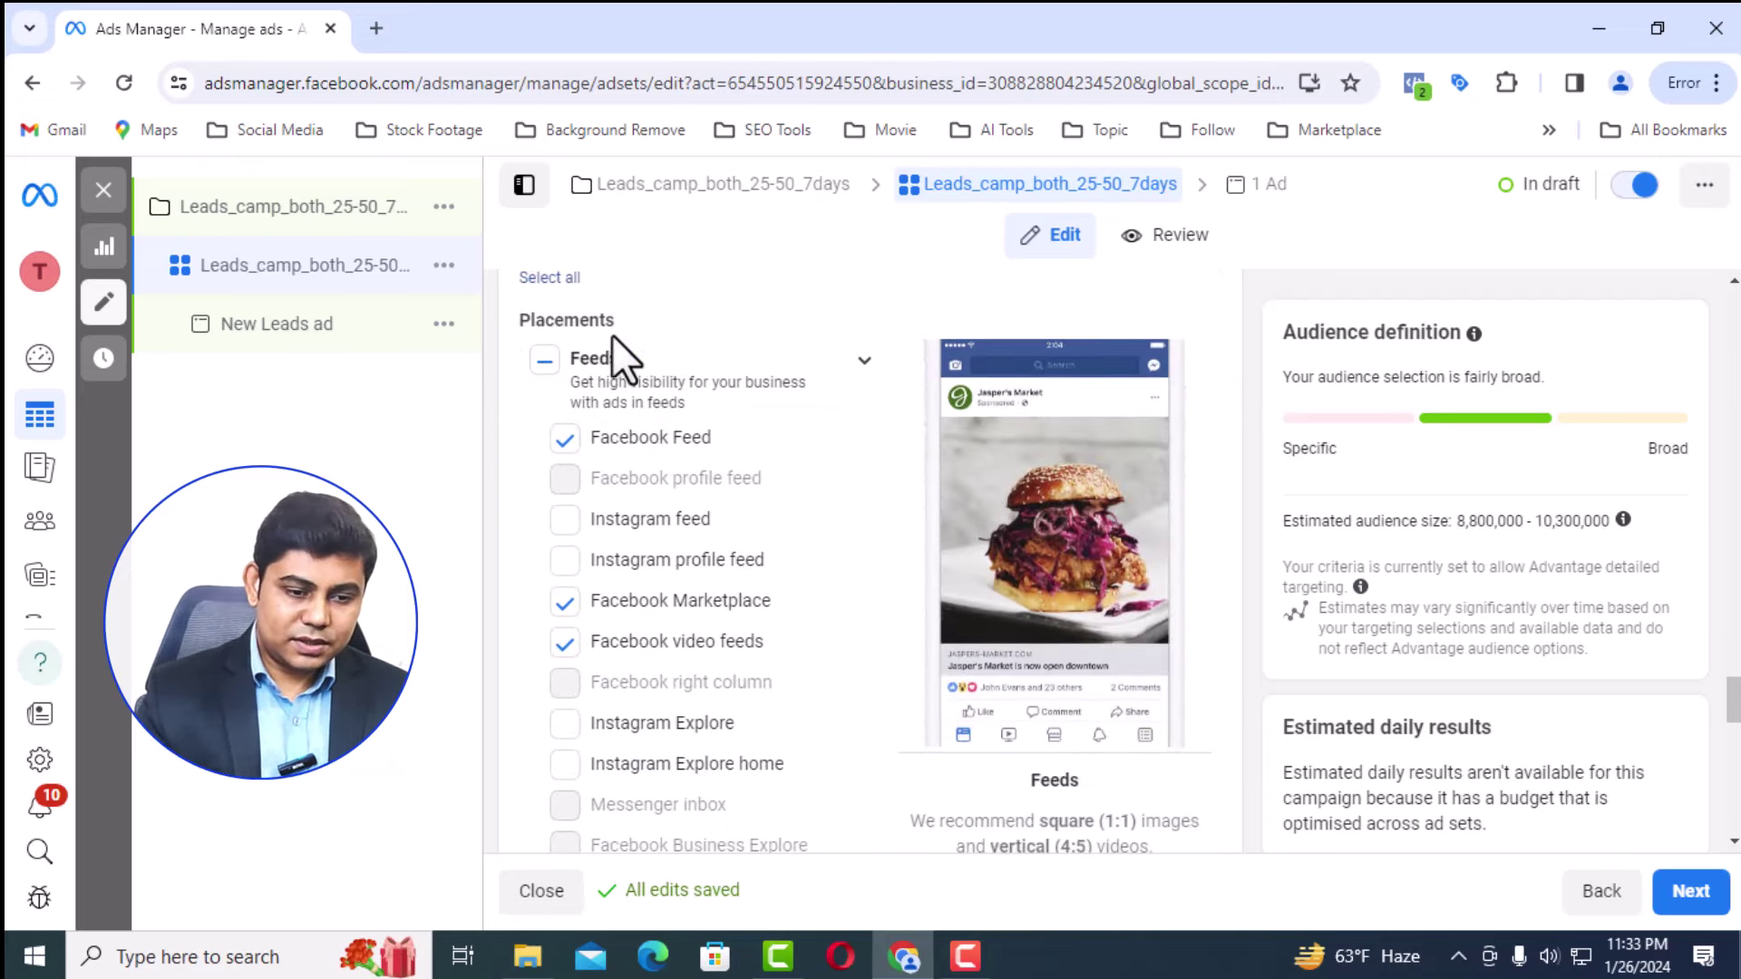
pyautogui.scroll(-7, 622, 350)
pyautogui.scroll(10, 752, 603)
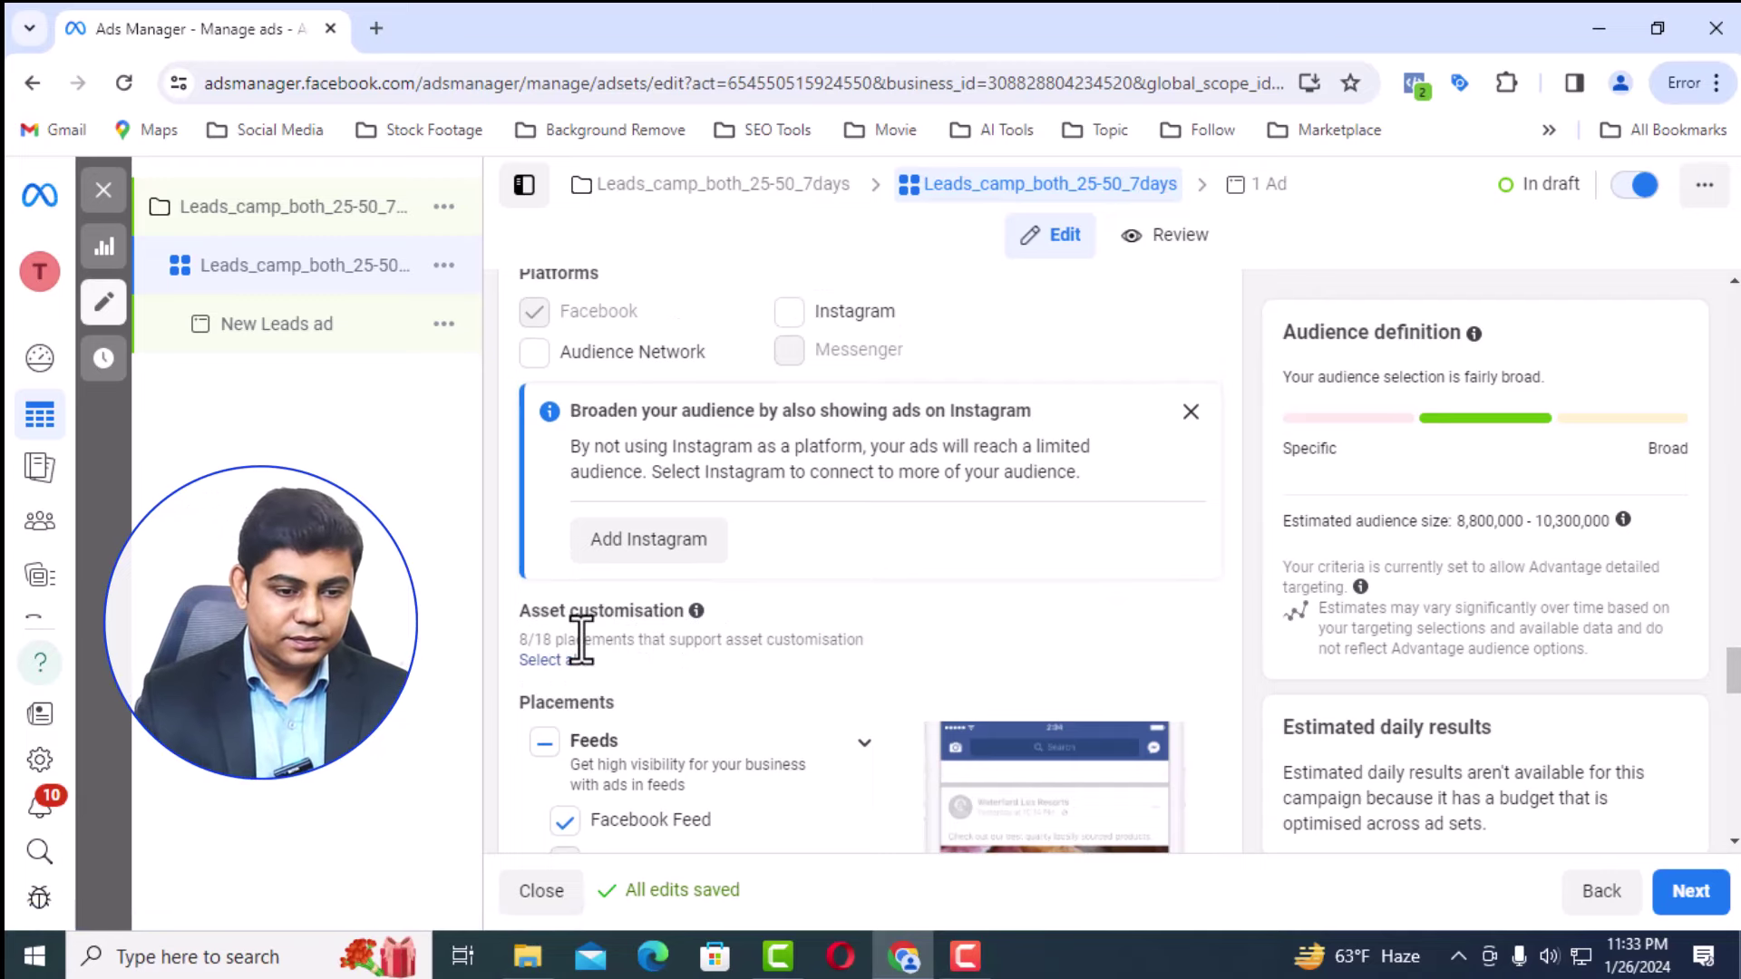
pyautogui.scroll(3, 581, 639)
pyautogui.click(535, 607)
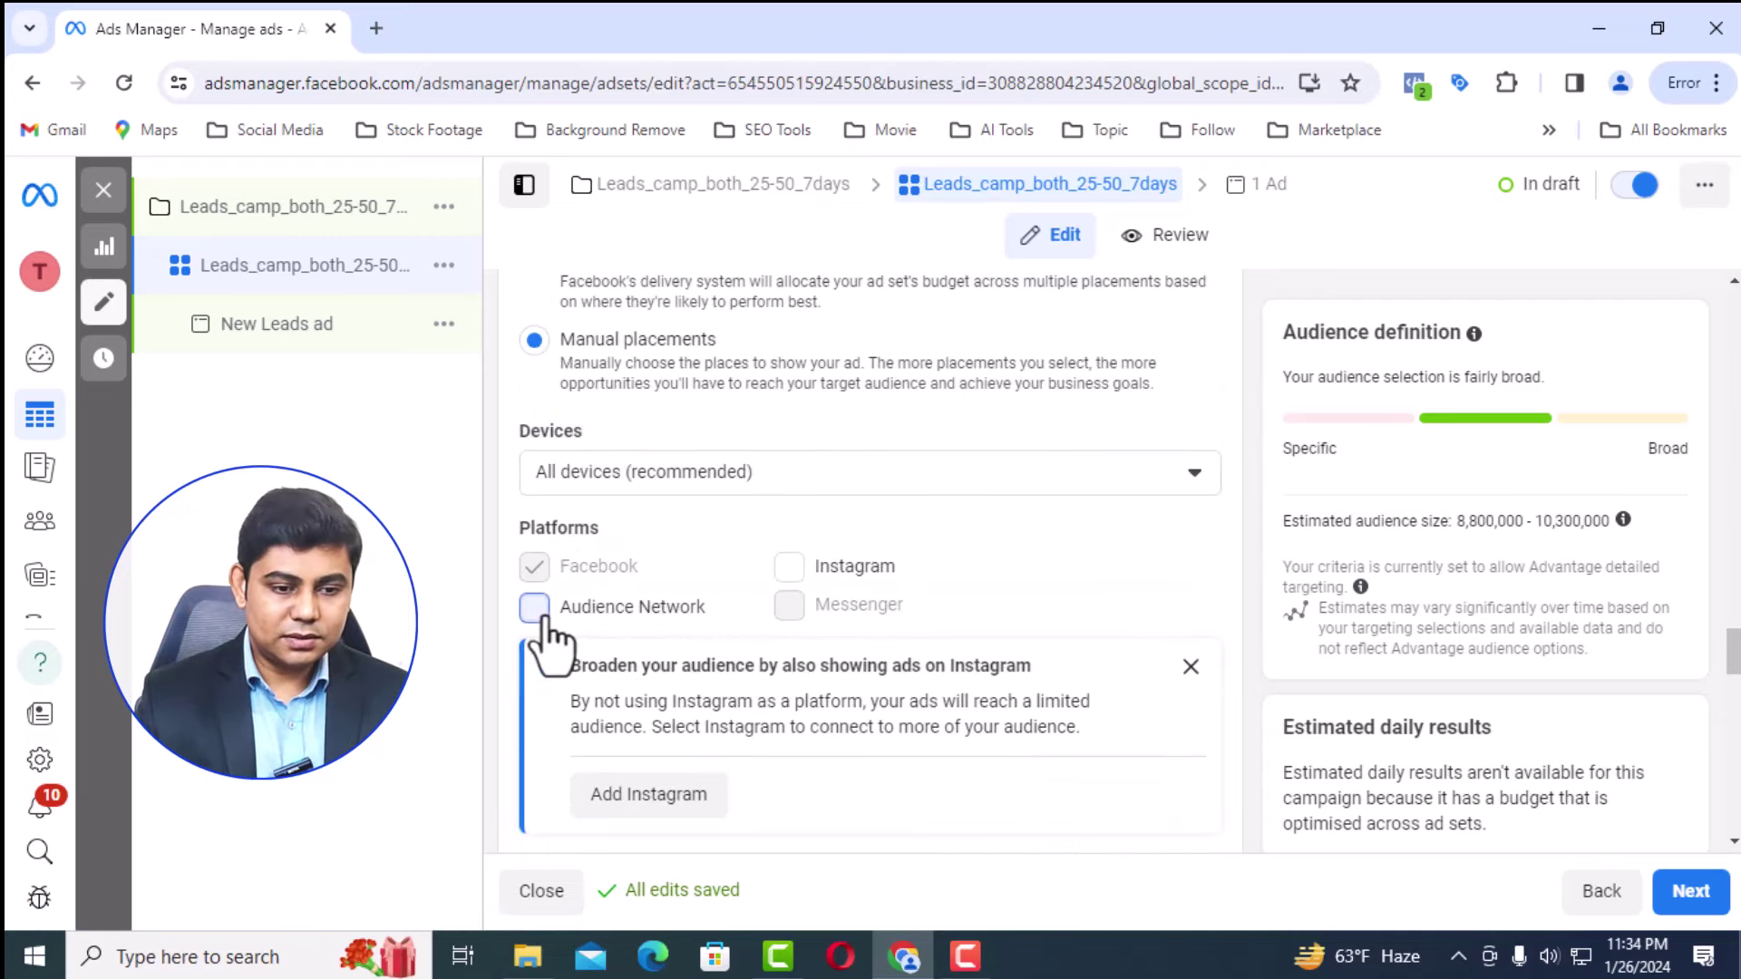
pyautogui.click(789, 567)
pyautogui.scroll(-6, 1002, 544)
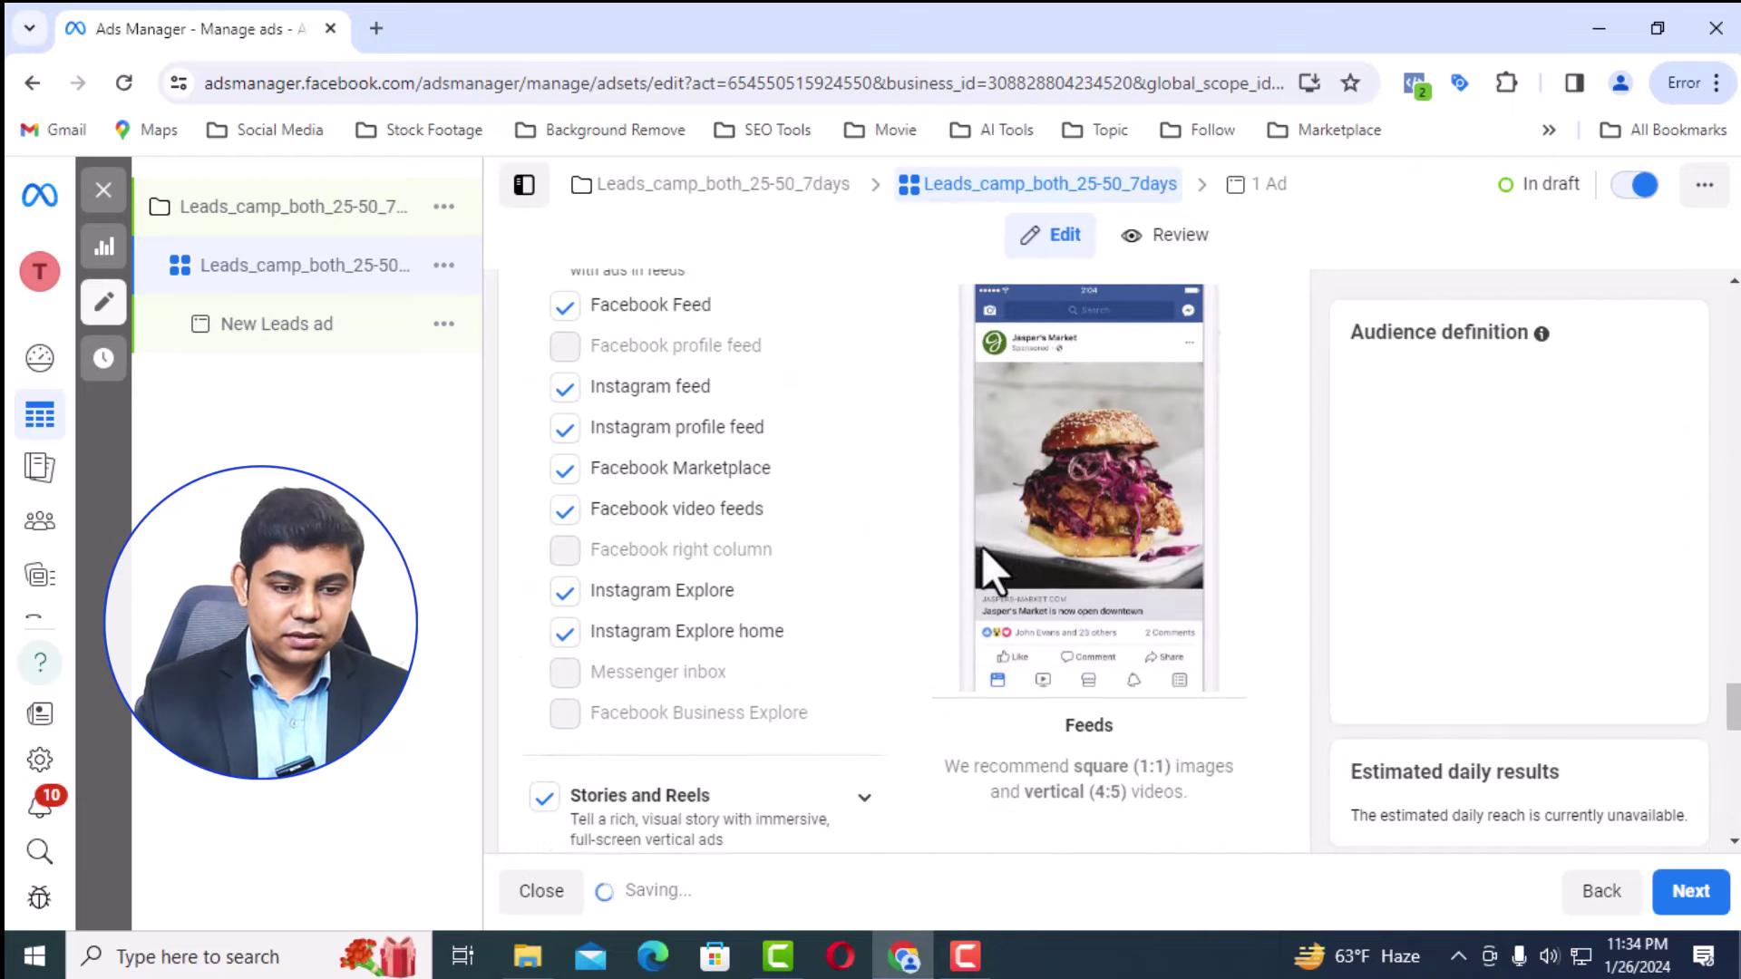
pyautogui.scroll(-4, 981, 546)
pyautogui.scroll(6, 755, 602)
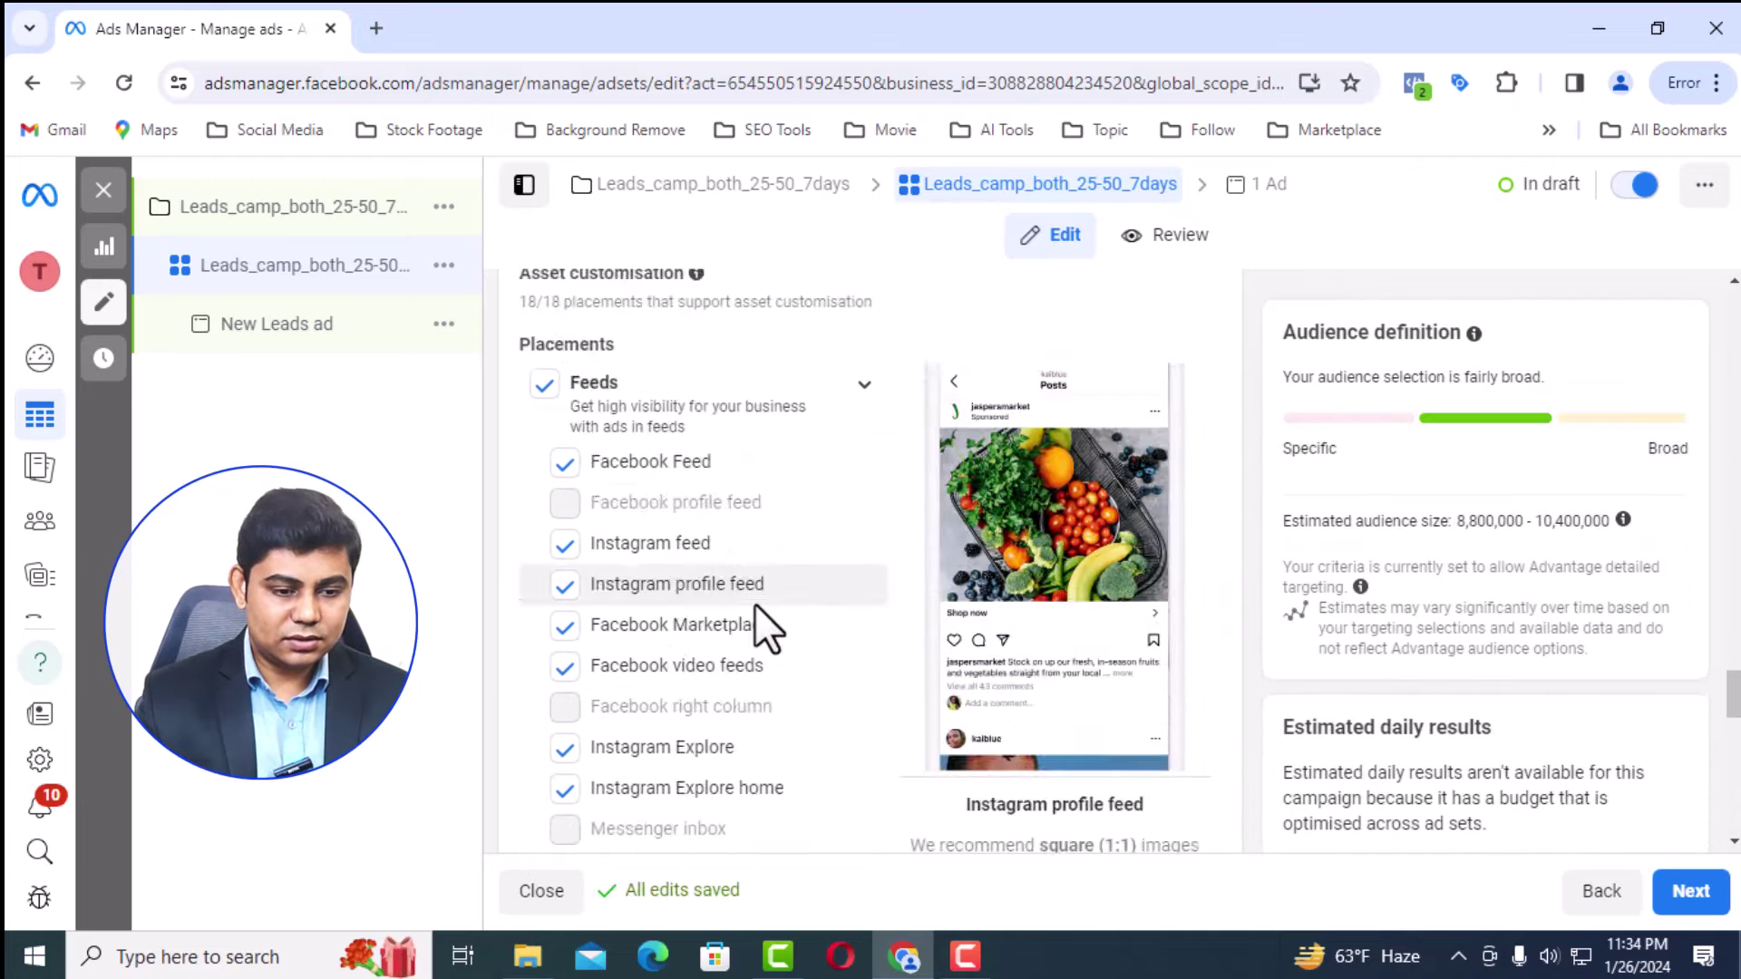
pyautogui.scroll(3, 755, 605)
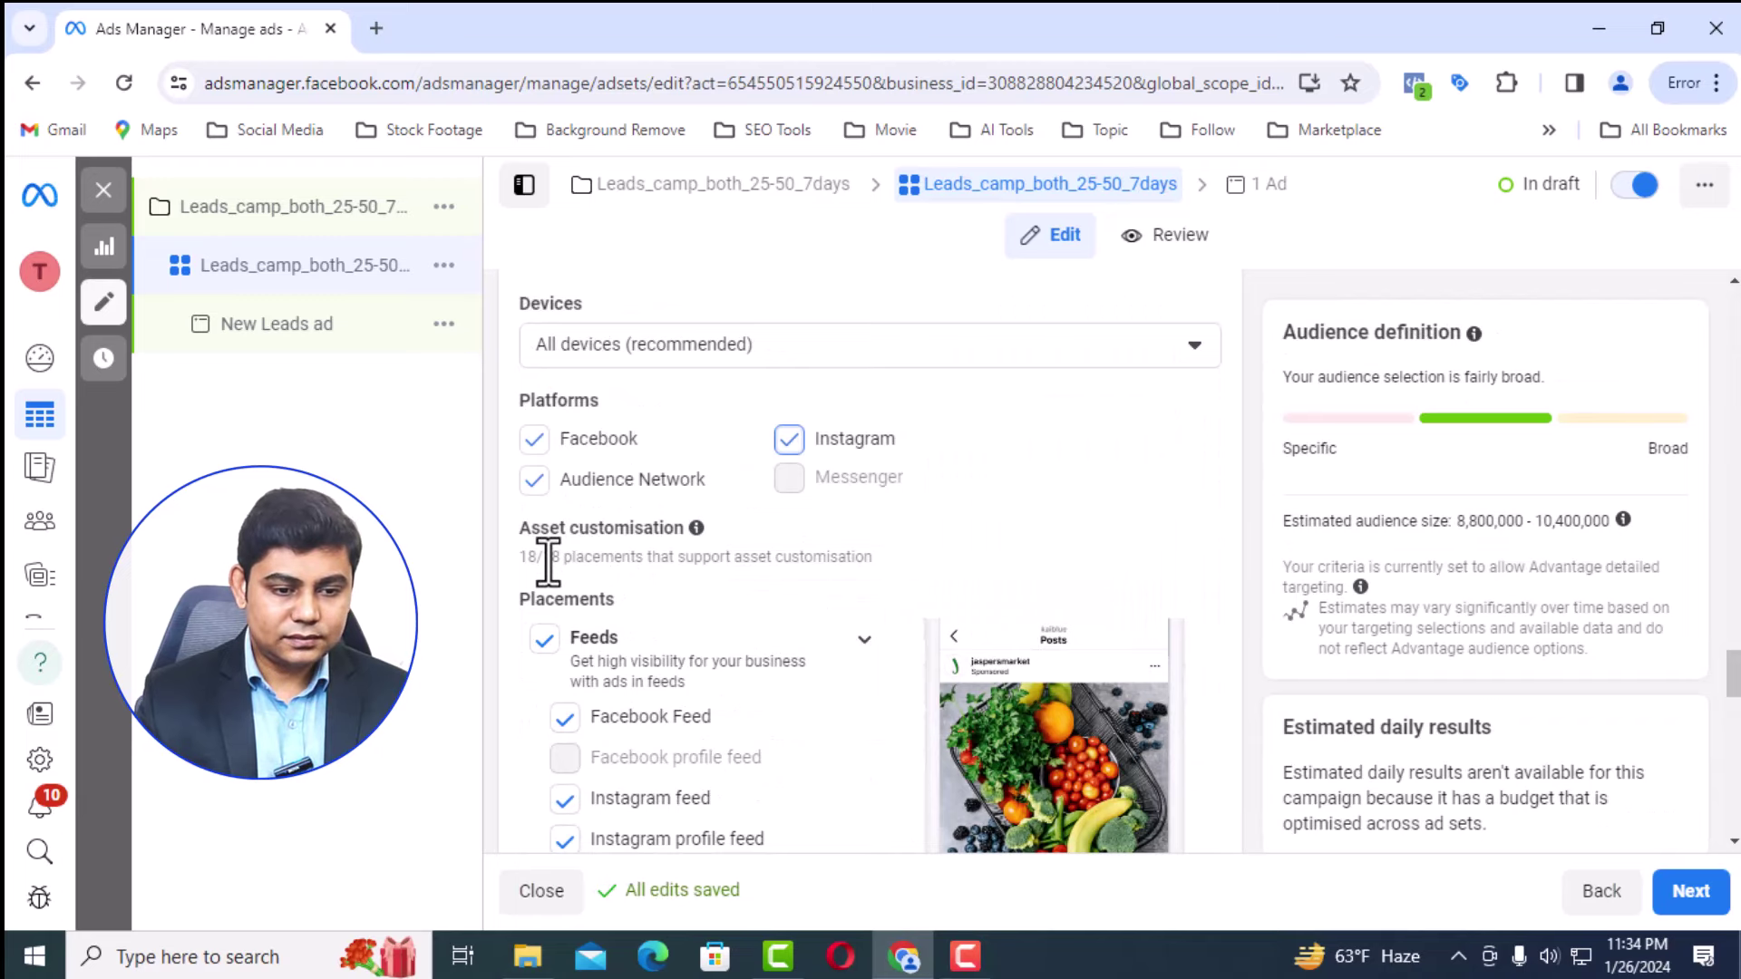
# Deselect Audience Network and Instagram so that Facebook is the only selected platform
pyautogui.click(532, 482)
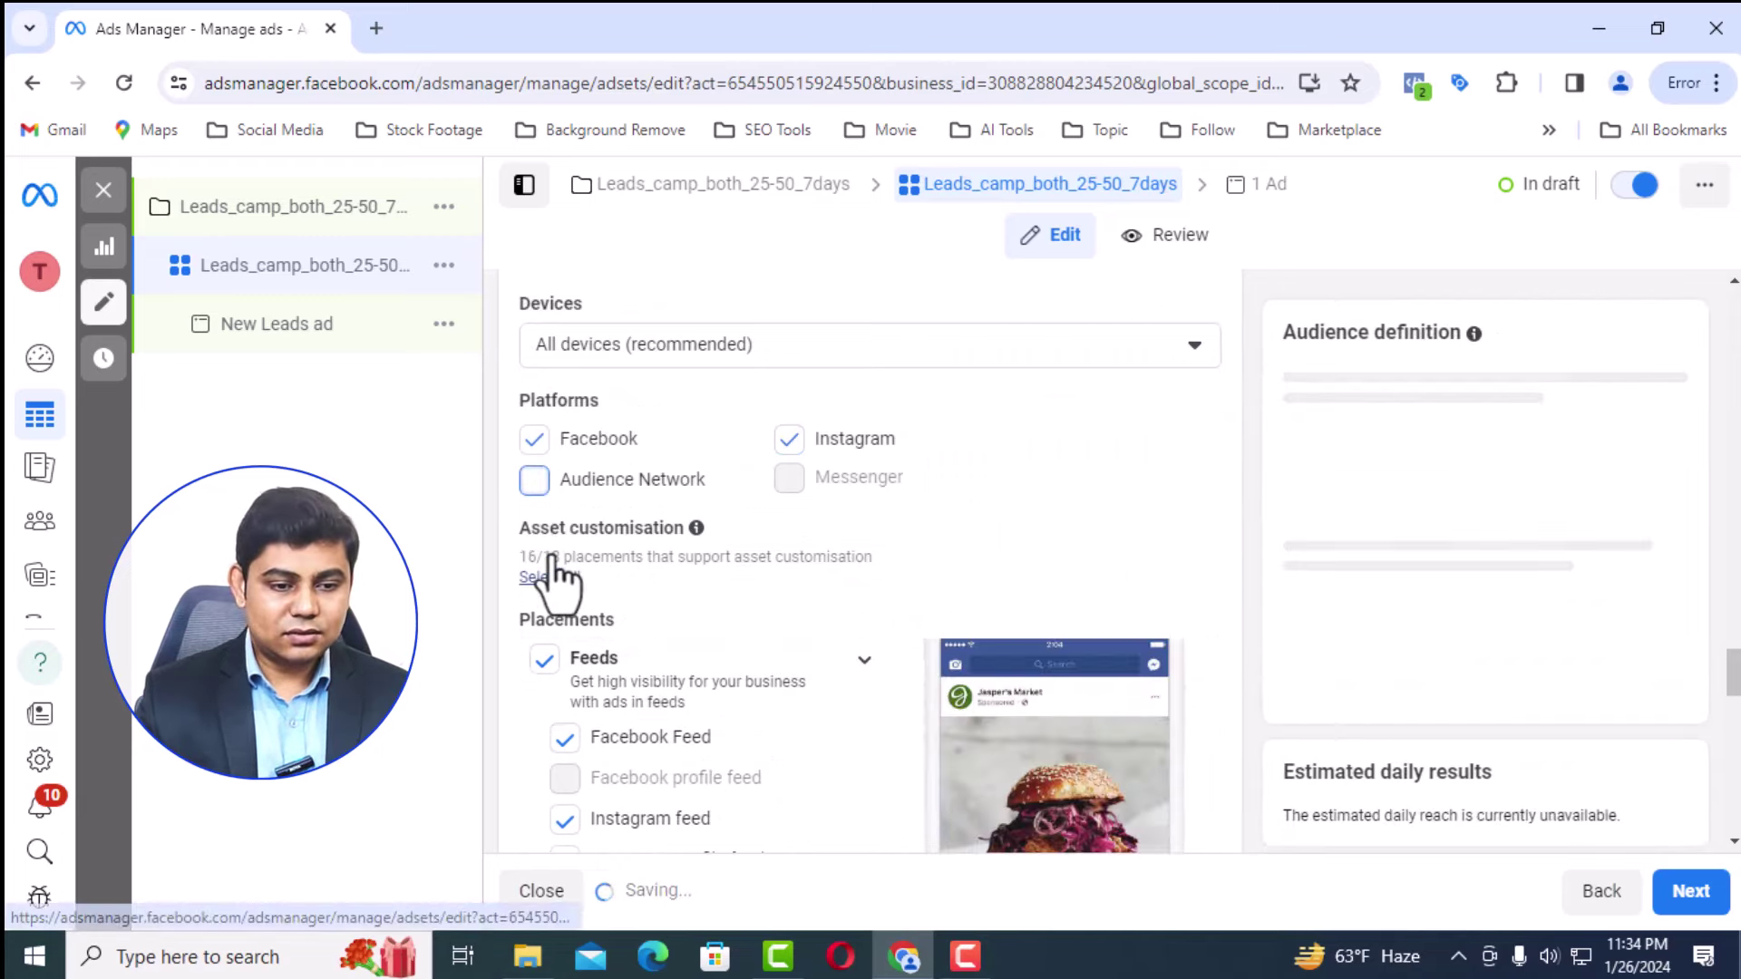
pyautogui.click(789, 440)
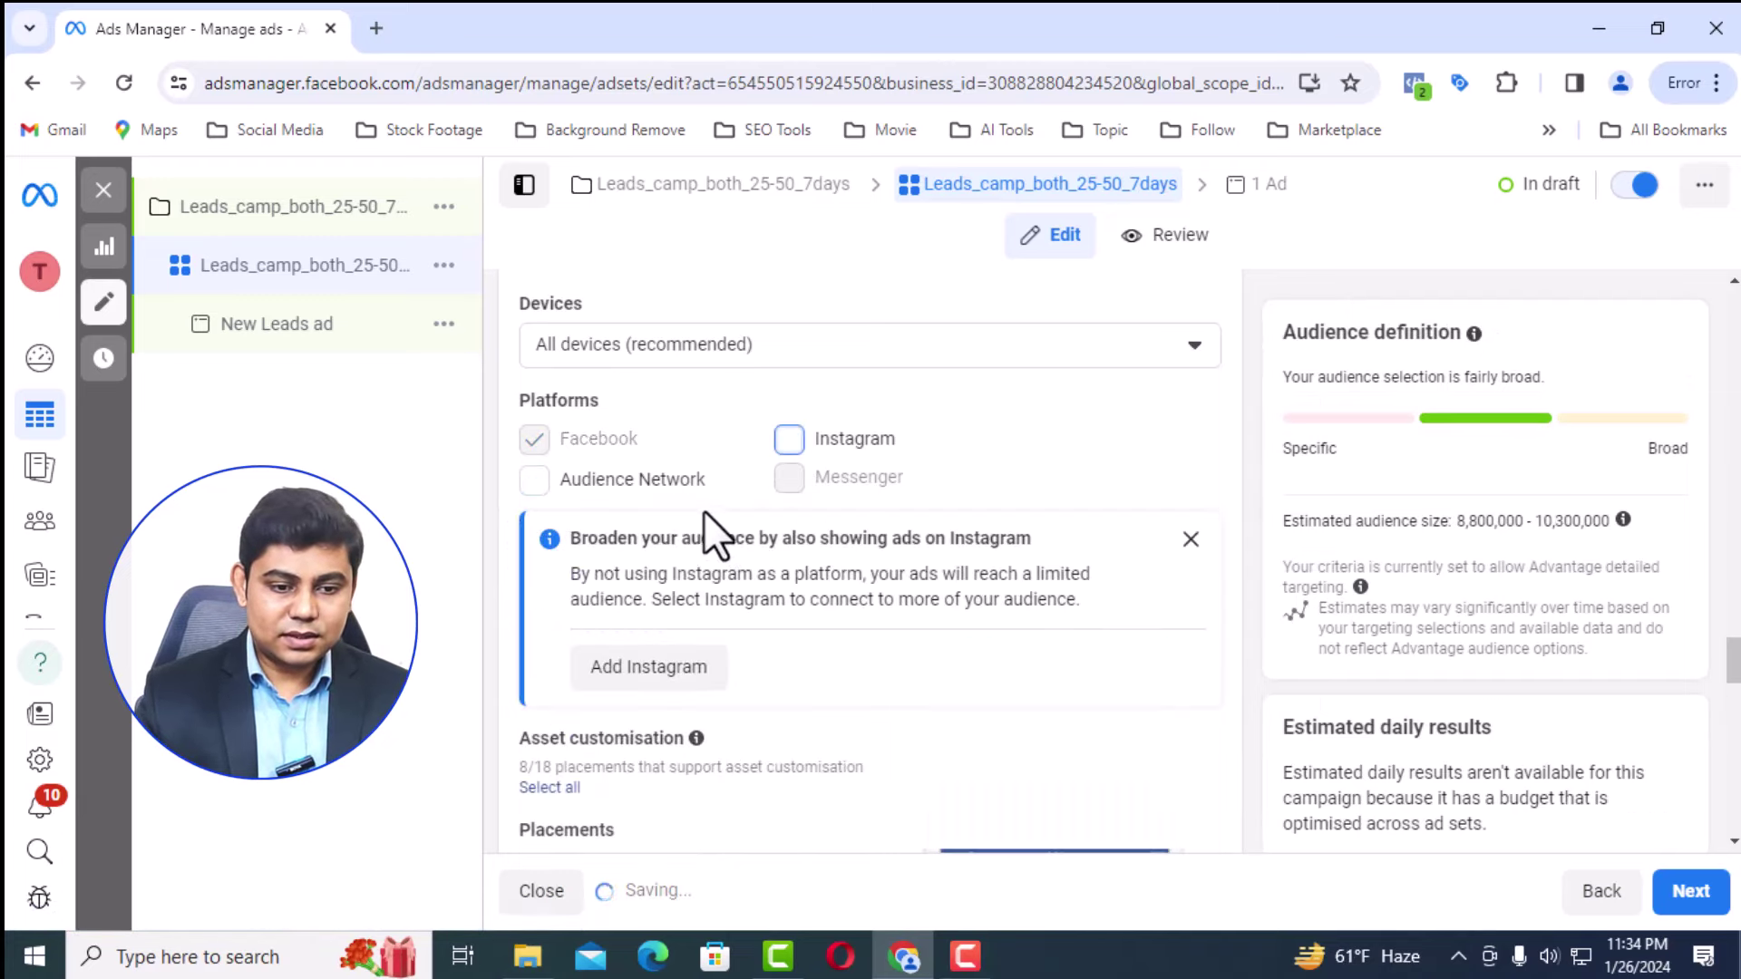
pyautogui.scroll(-3, 712, 534)
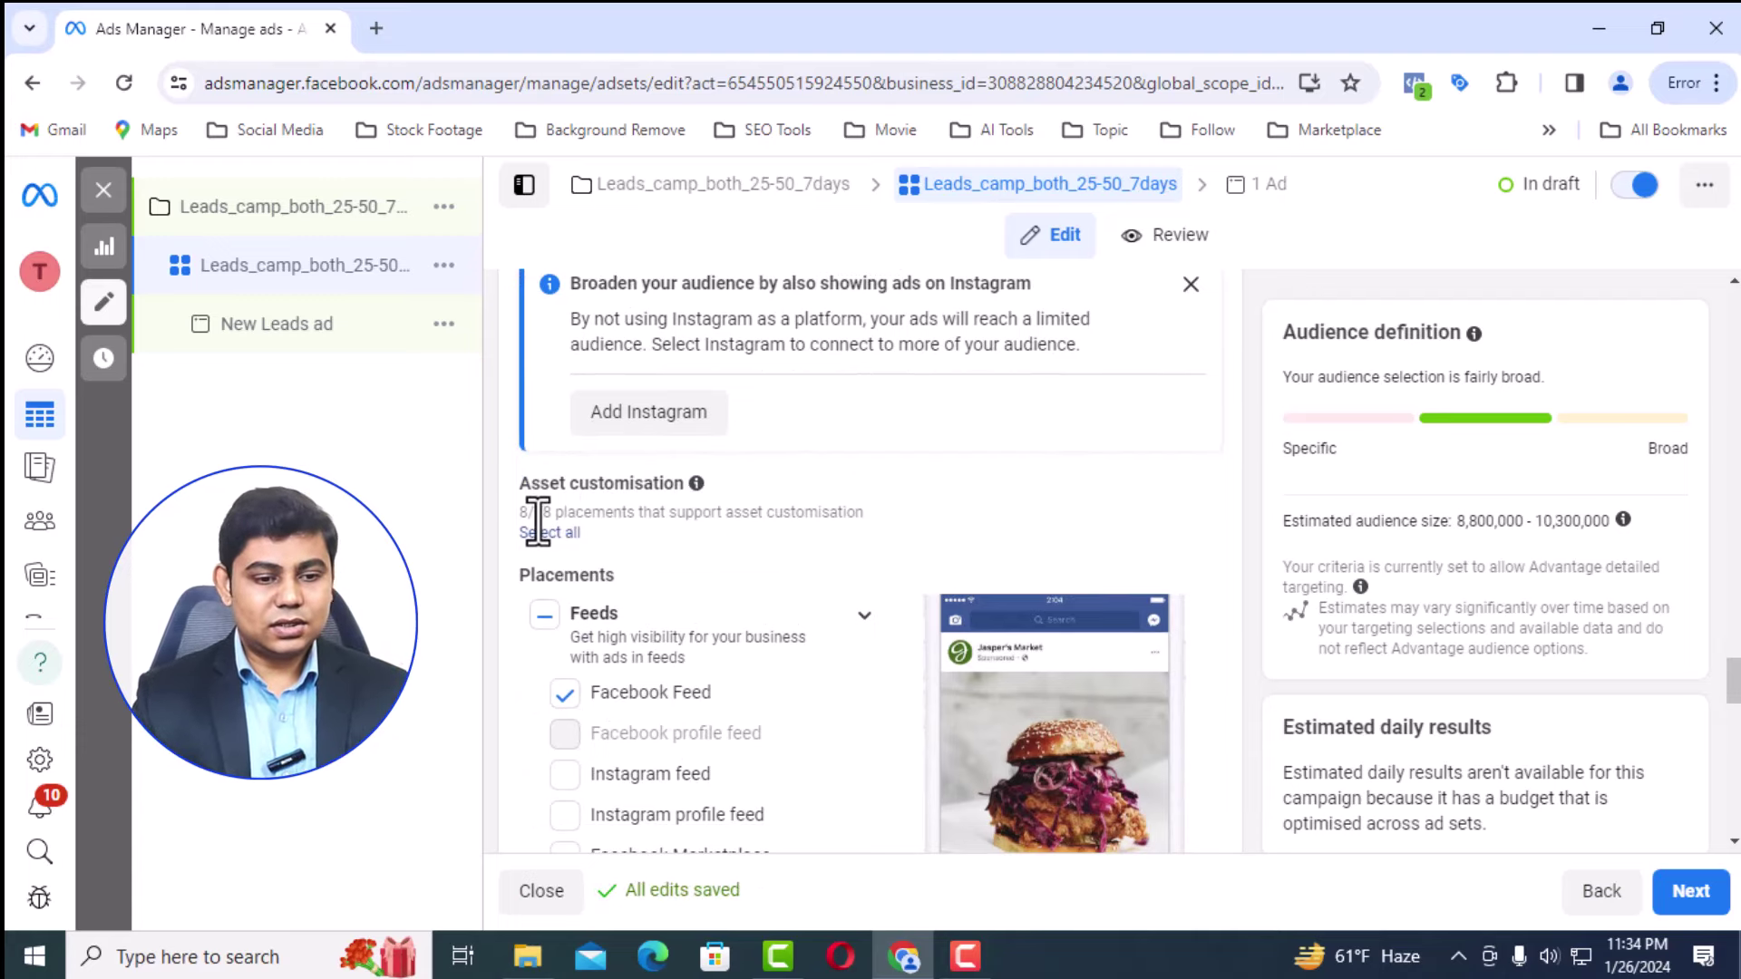
# Expand the additional placement options and review the device, Wi-Fi and skippable-ad settings
pyautogui.scroll(-10, 634, 590)
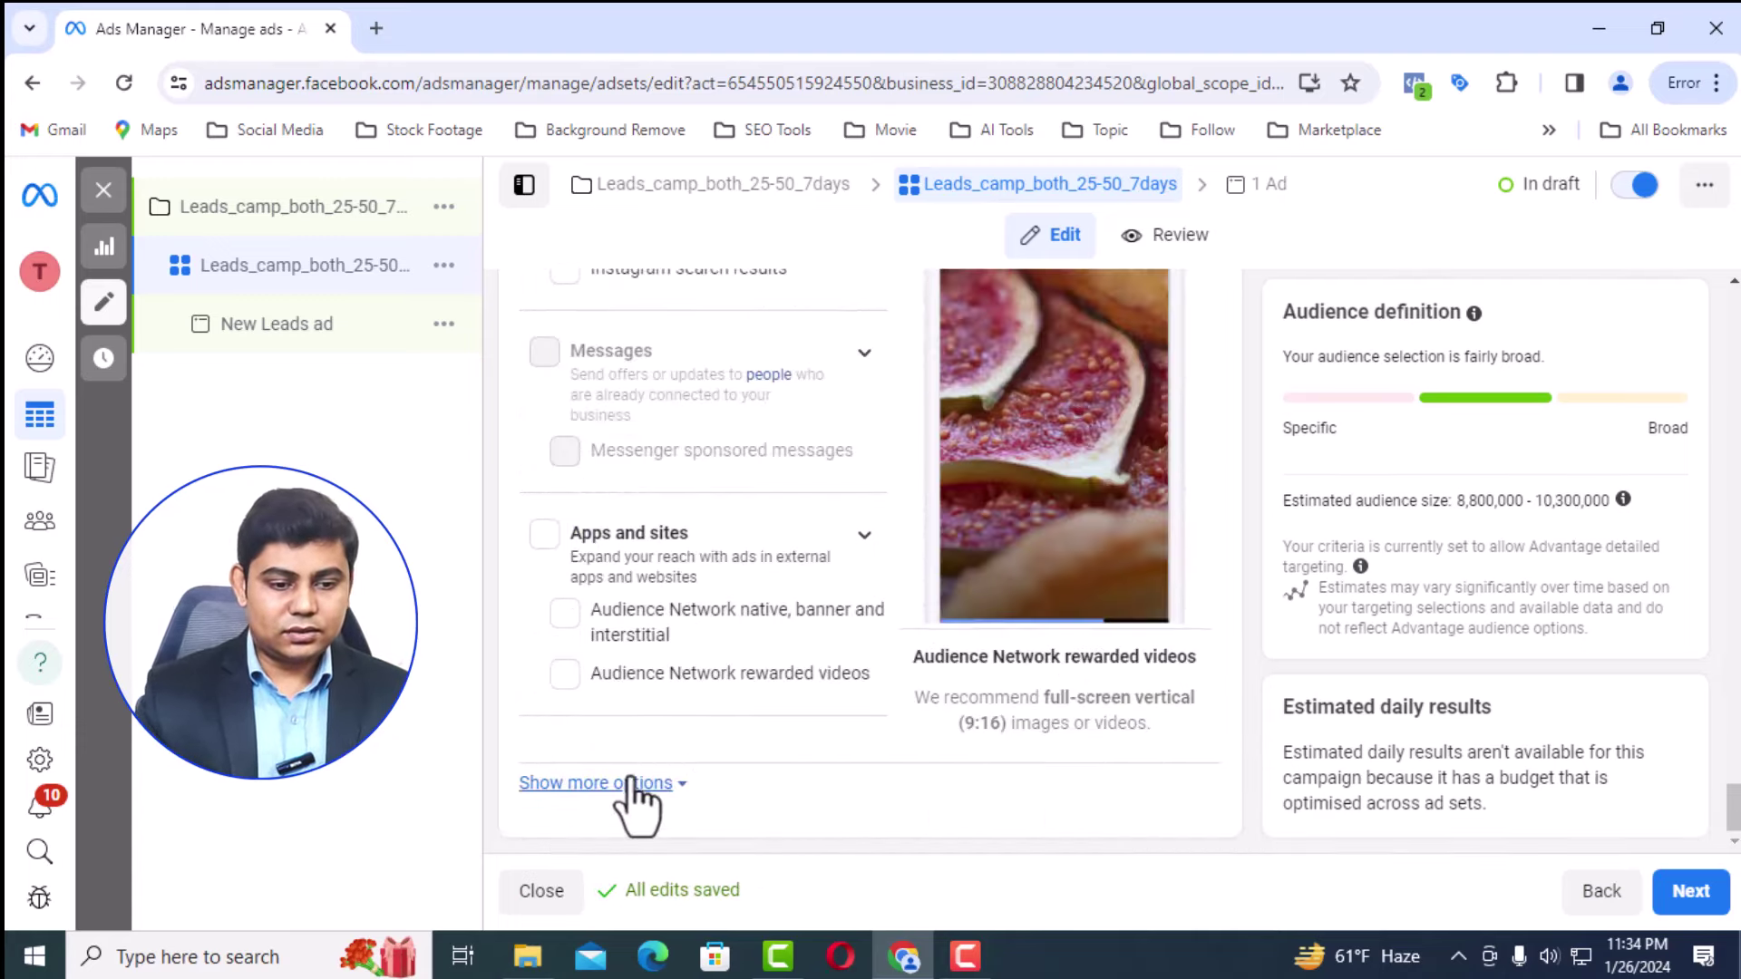
pyautogui.click(698, 783)
pyautogui.scroll(-3, 767, 653)
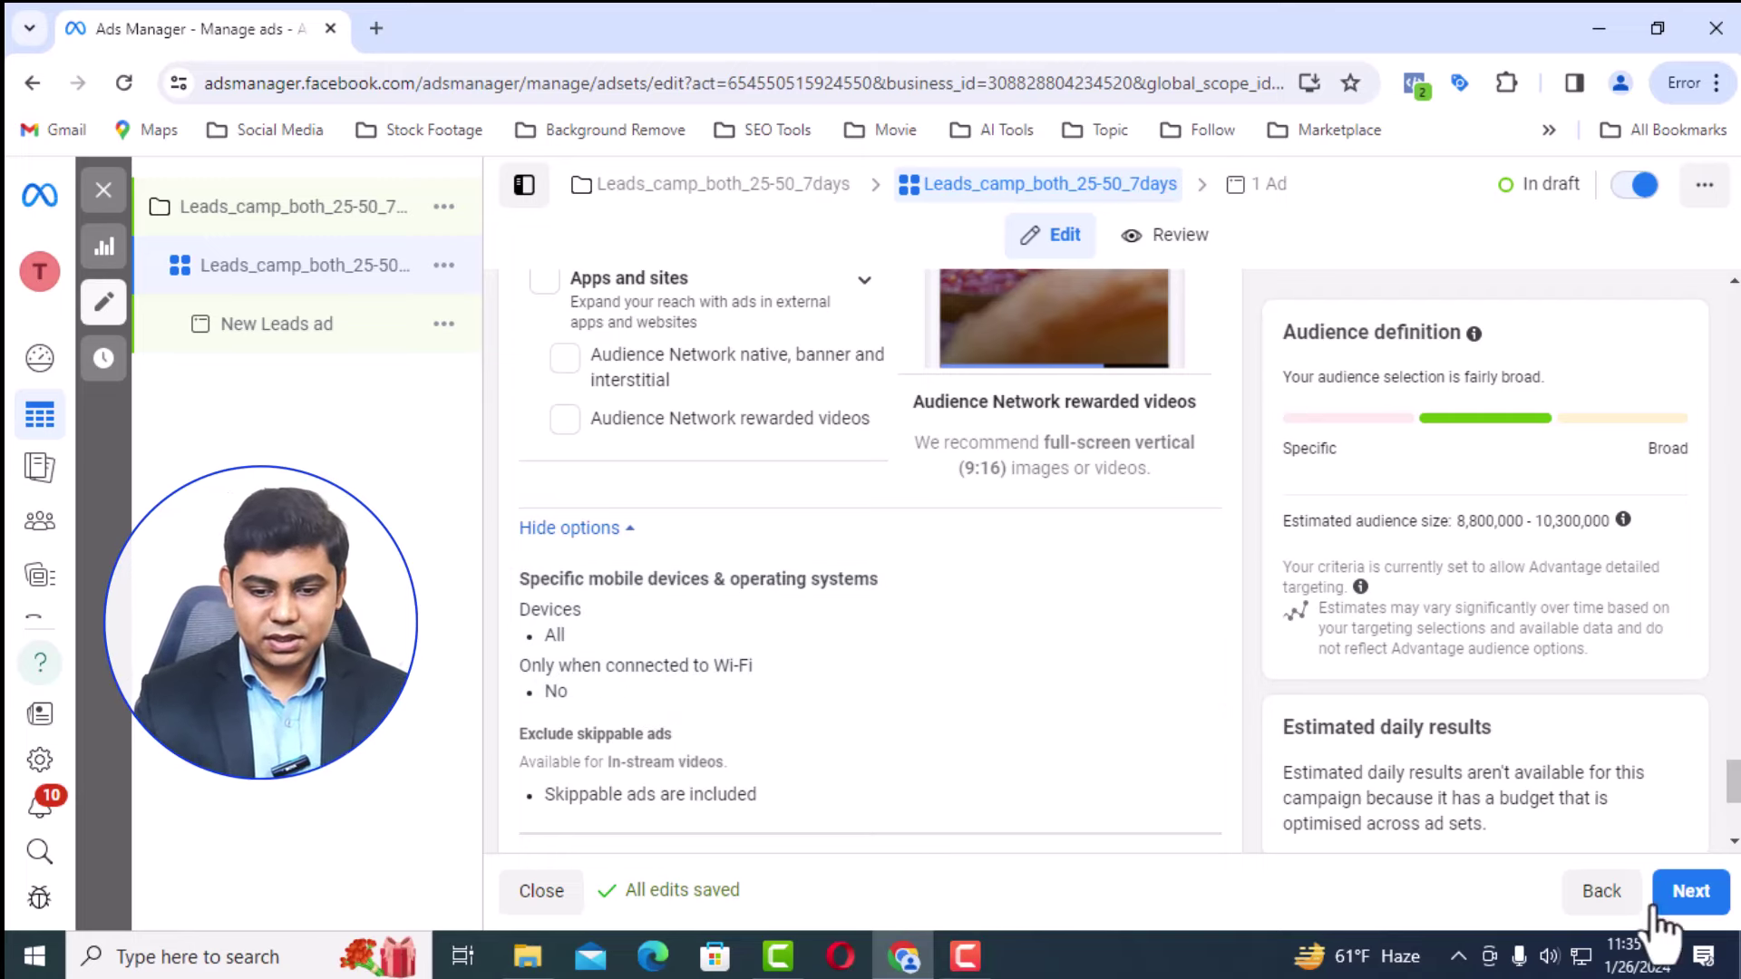
# Continue to the ad level and name the ad Leads_camp_both_25-50_7days
pyautogui.click(1691, 893)
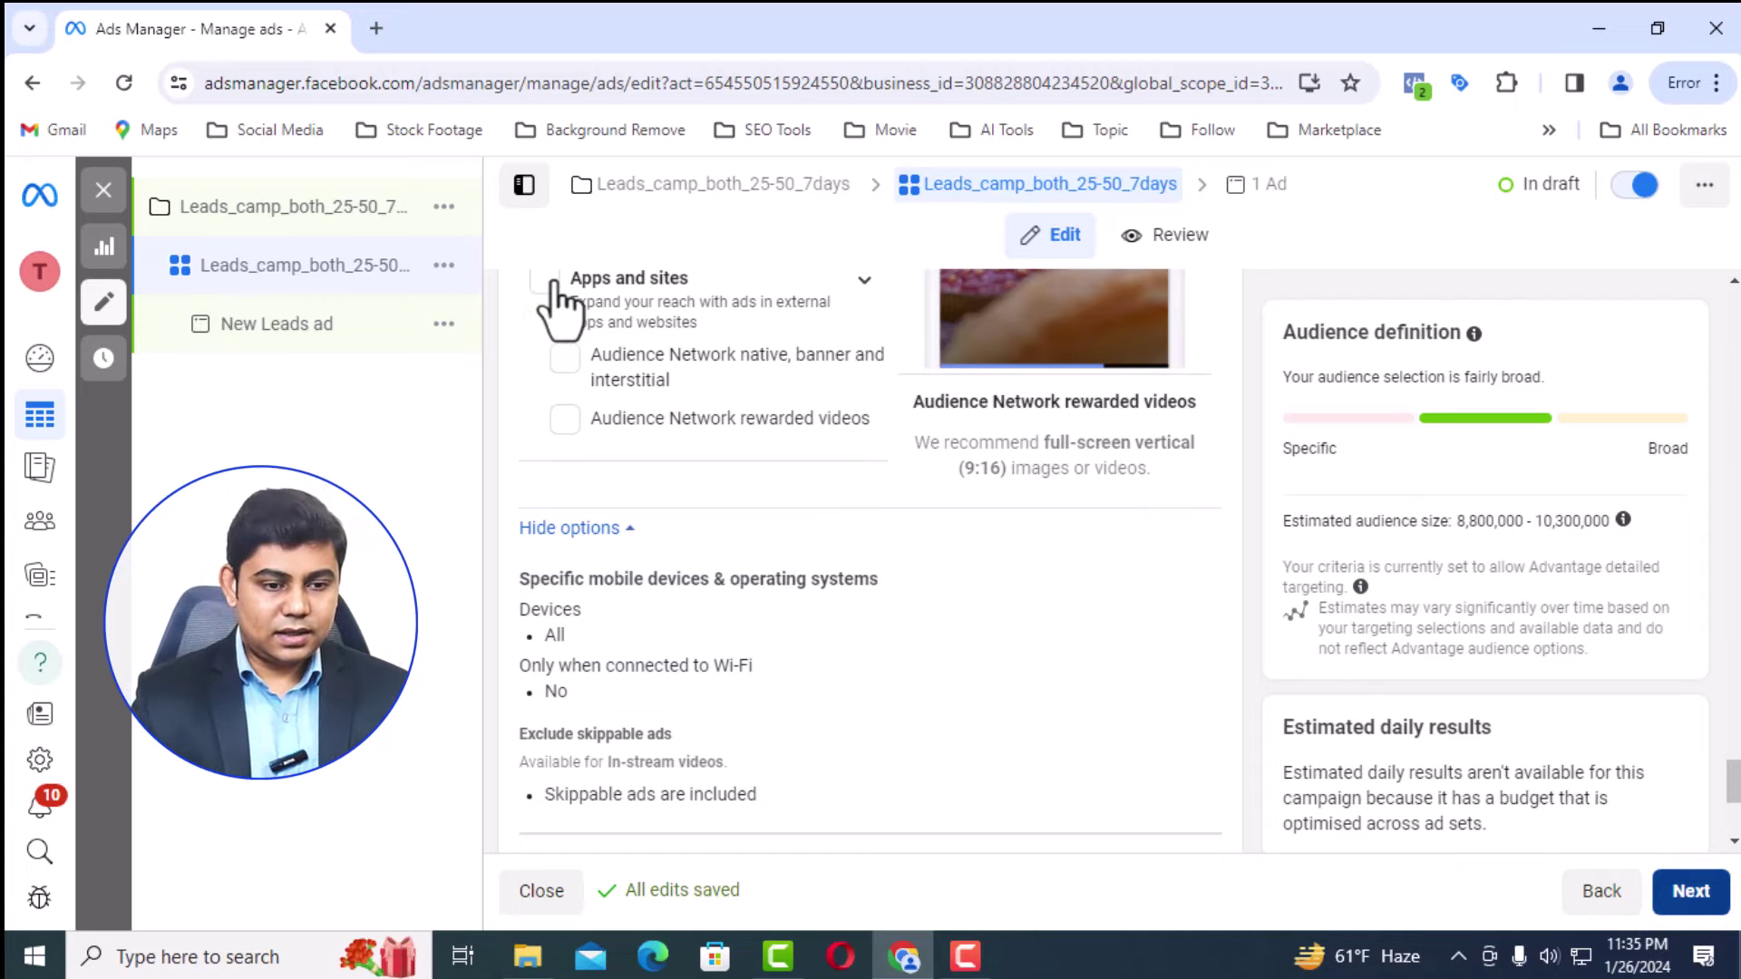
pyautogui.write('Leads_camp_both_25-50_7days')
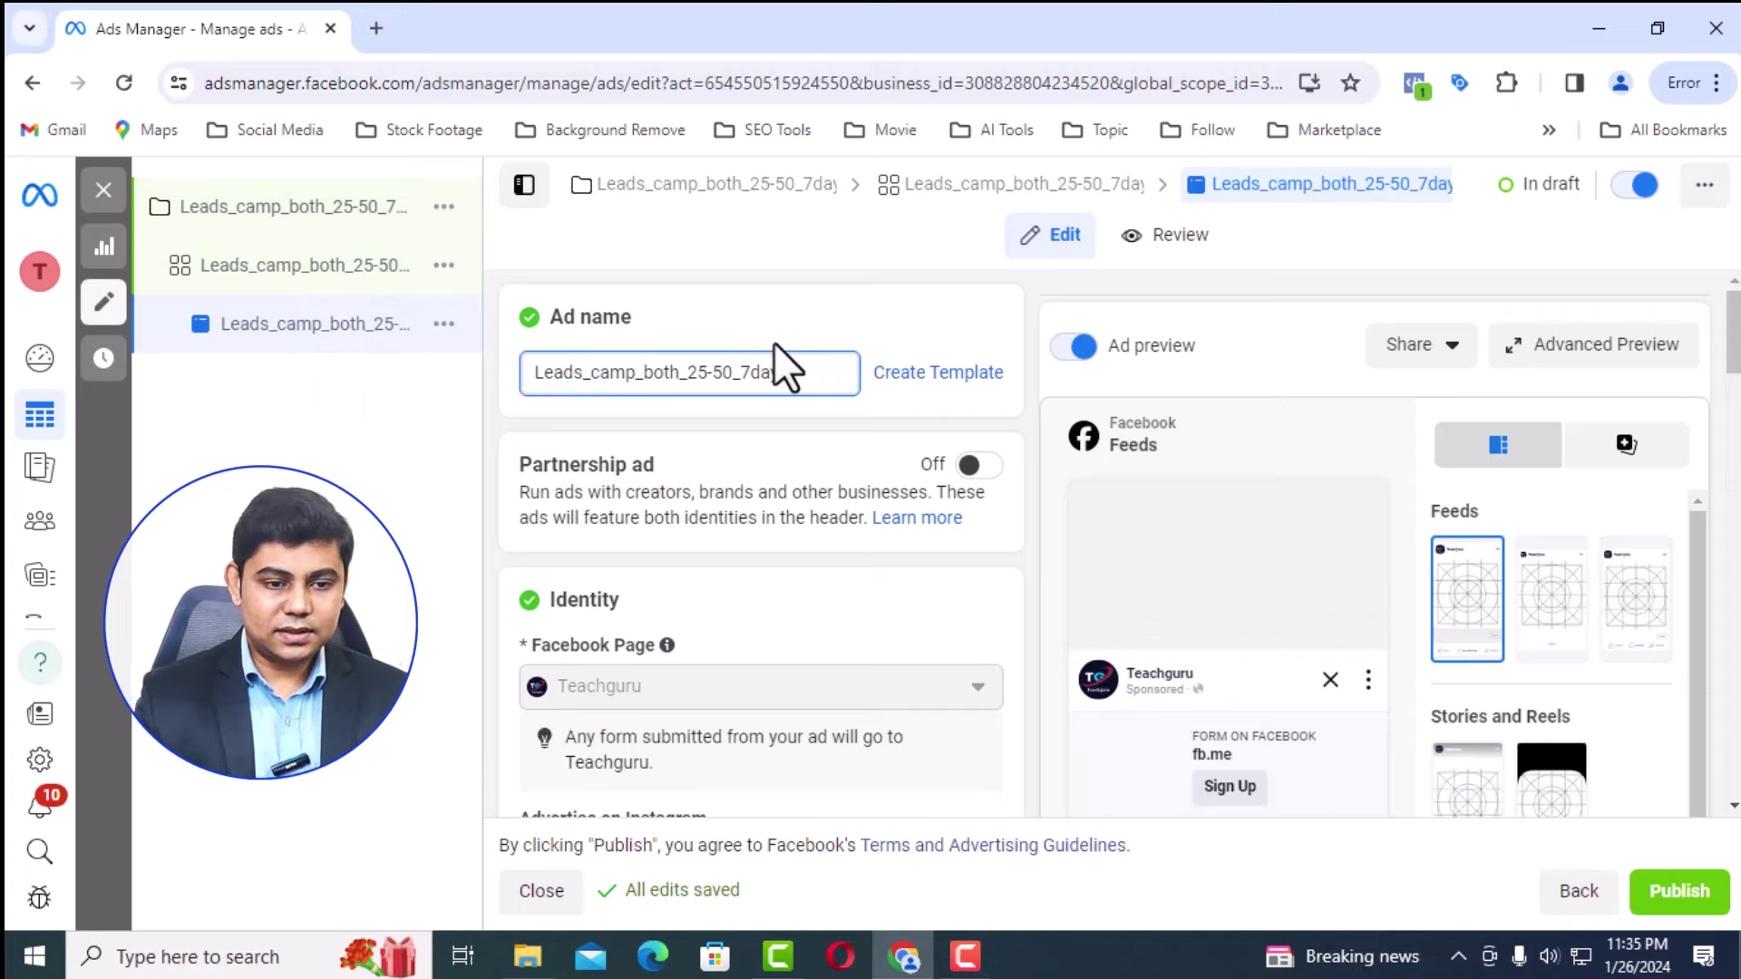
# Keep the ad setup on Create Ad with the single image or video format and turn off multi-advertiser ads
pyautogui.scroll(-4, 777, 347)
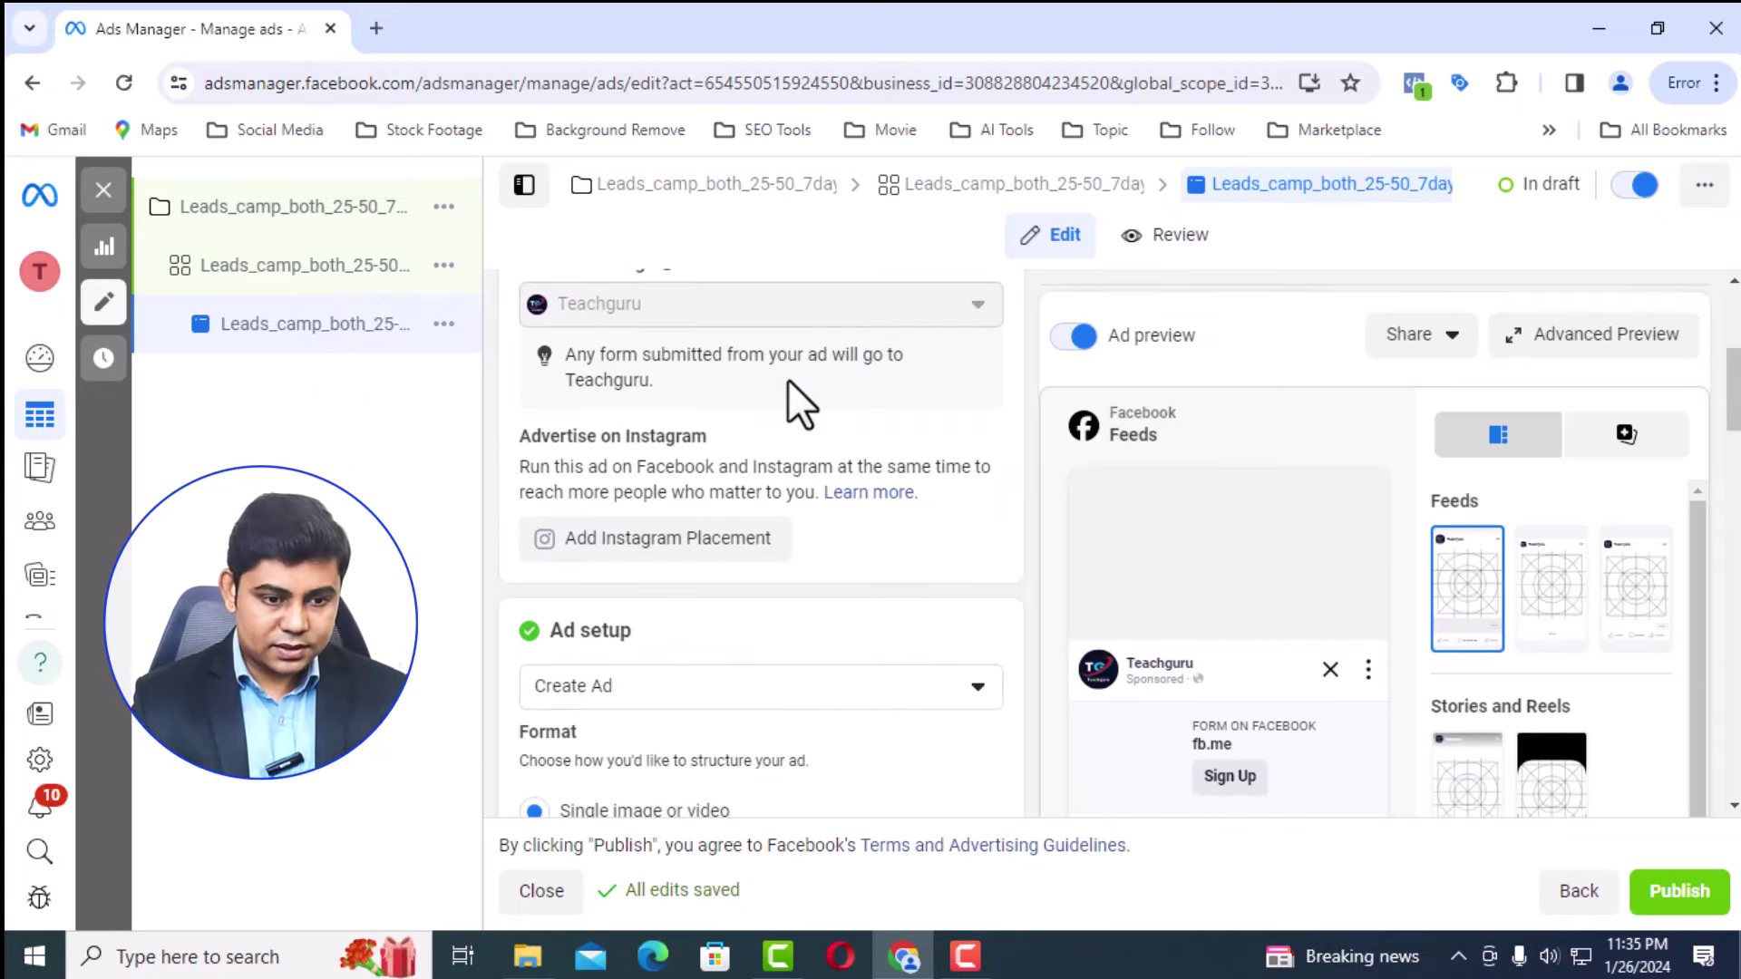
pyautogui.scroll(2, 787, 379)
pyautogui.scroll(-4, 789, 388)
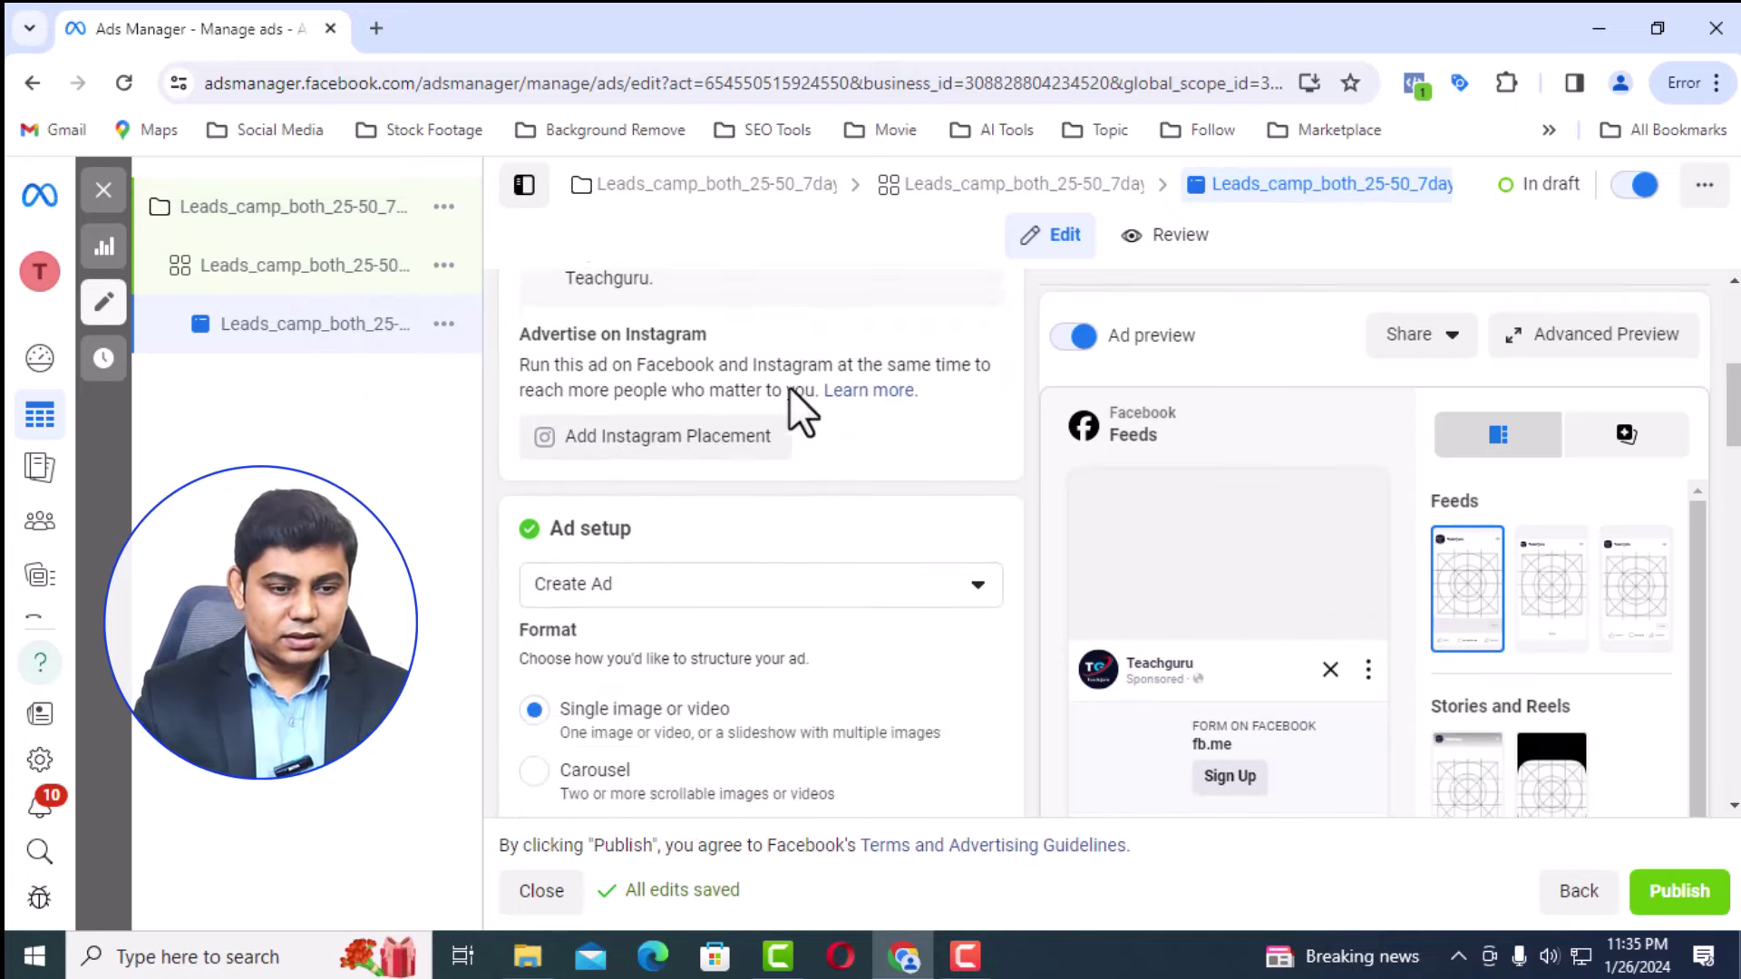
pyautogui.scroll(-1, 789, 388)
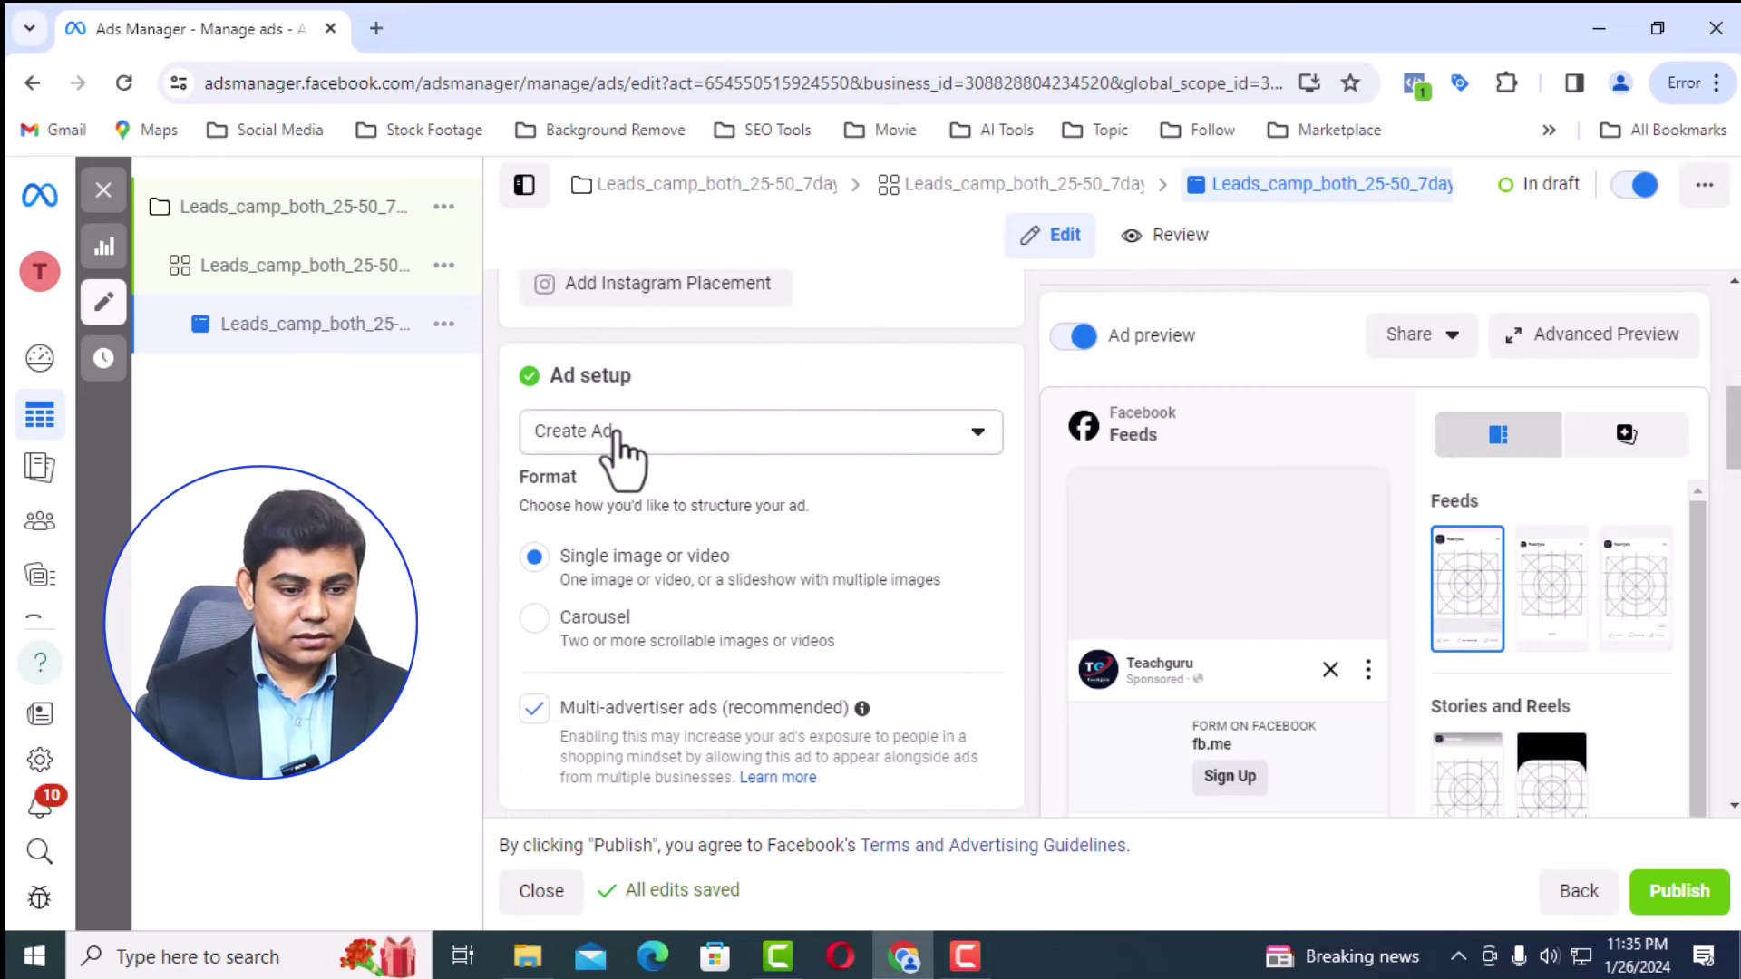
pyautogui.click(978, 435)
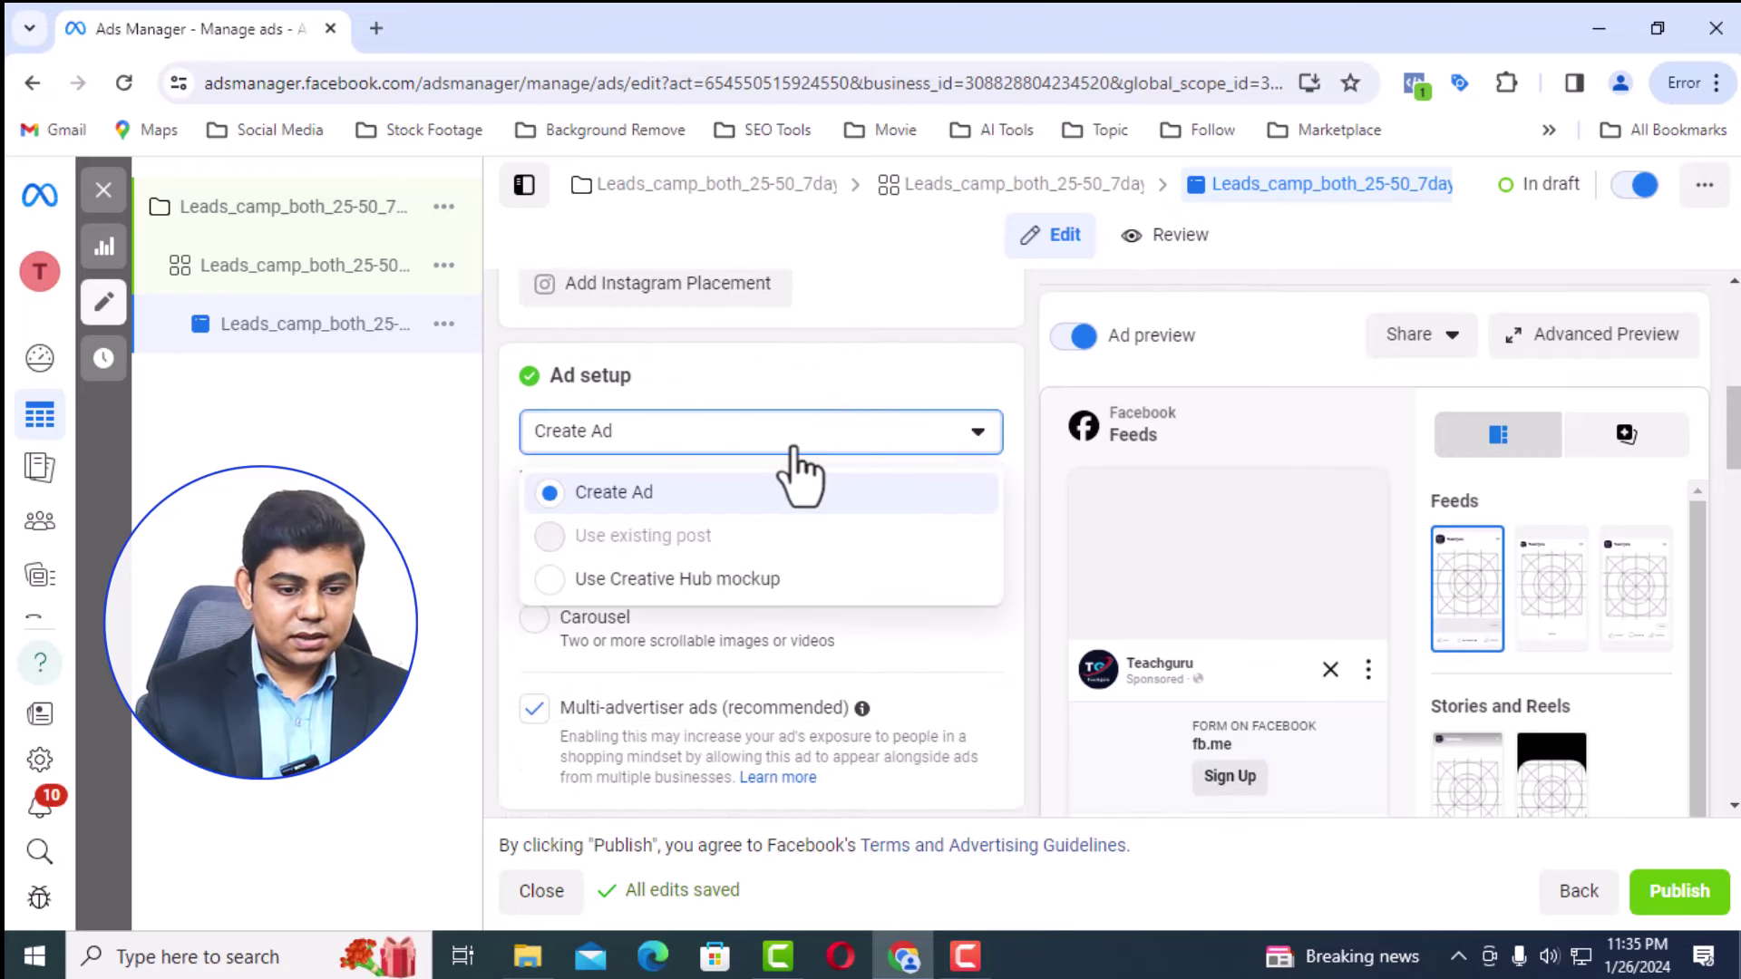
pyautogui.click(653, 497)
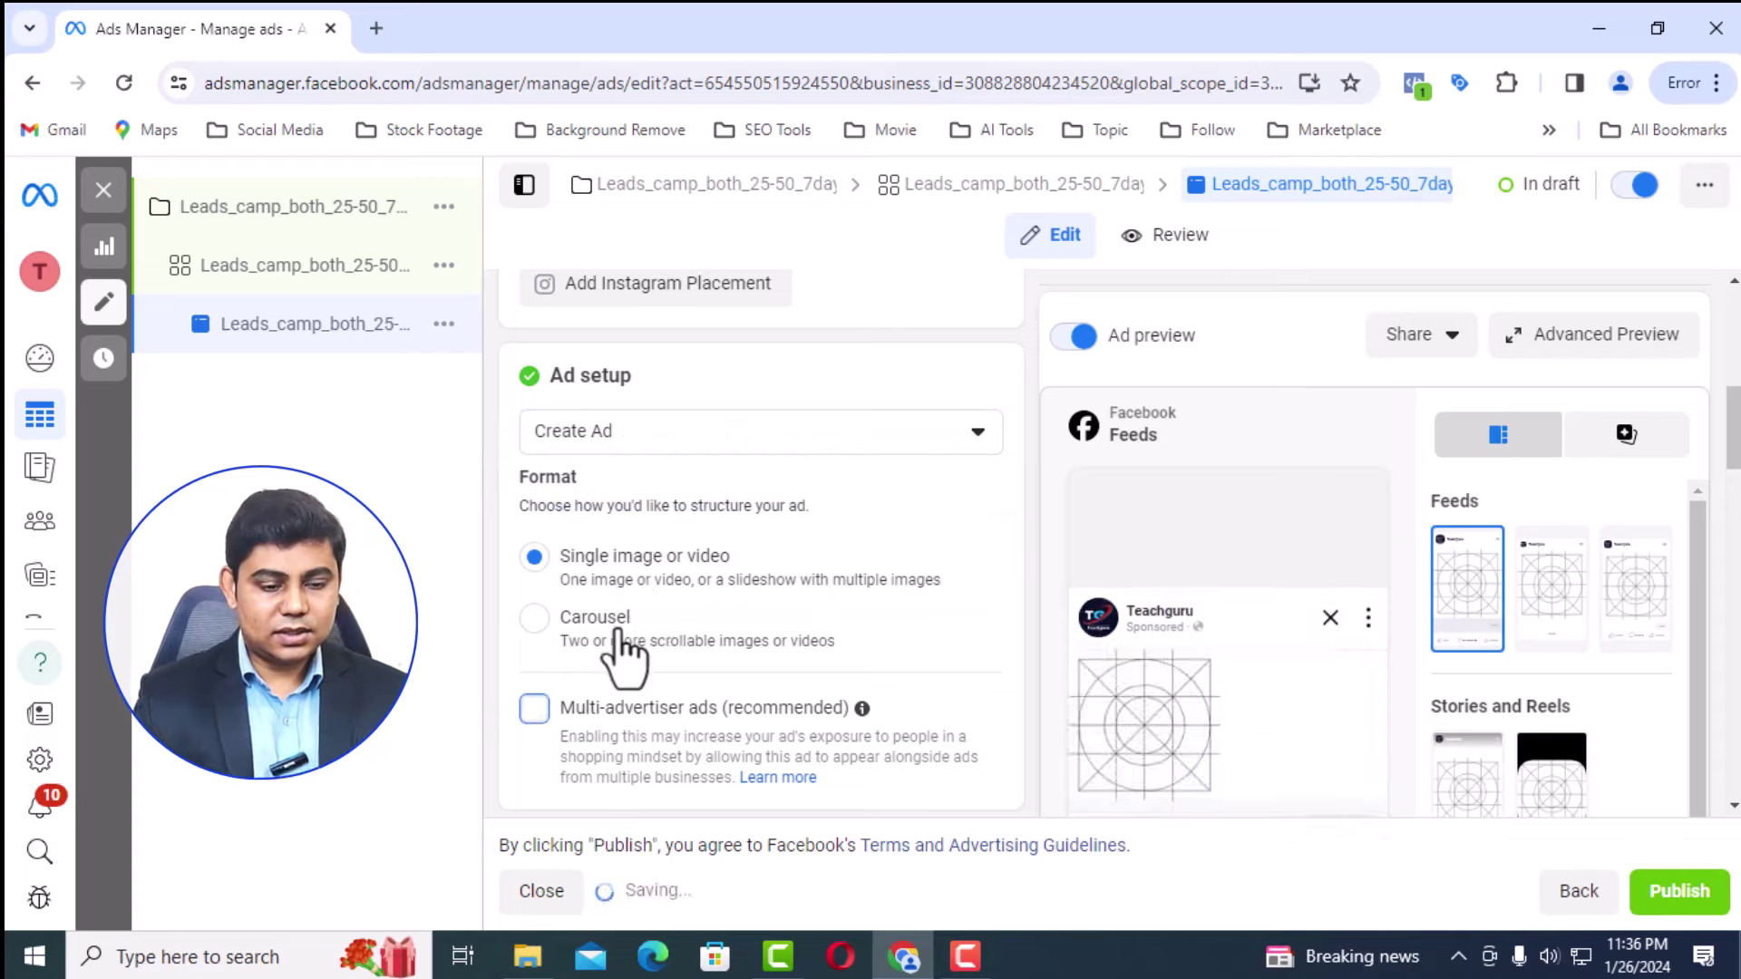
# Start adding a video to the ad creative and preview the Facebook post file from Downloads in VLC media player
pyautogui.scroll(-5, 666, 580)
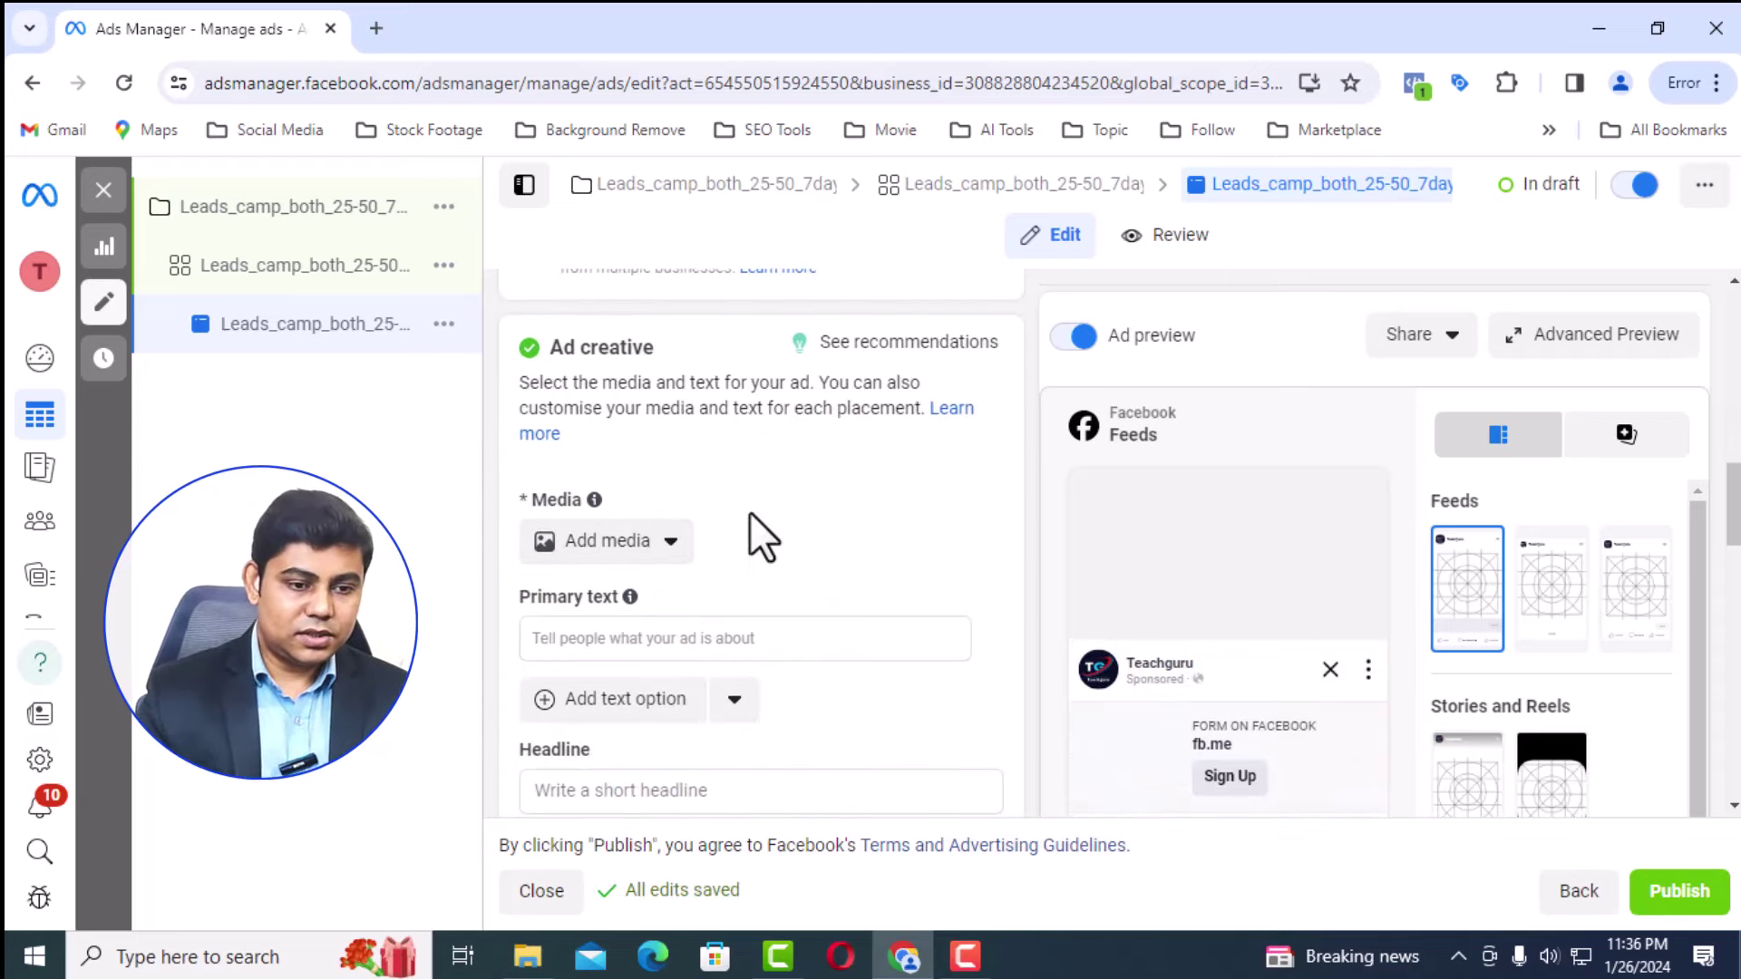
pyautogui.click(655, 549)
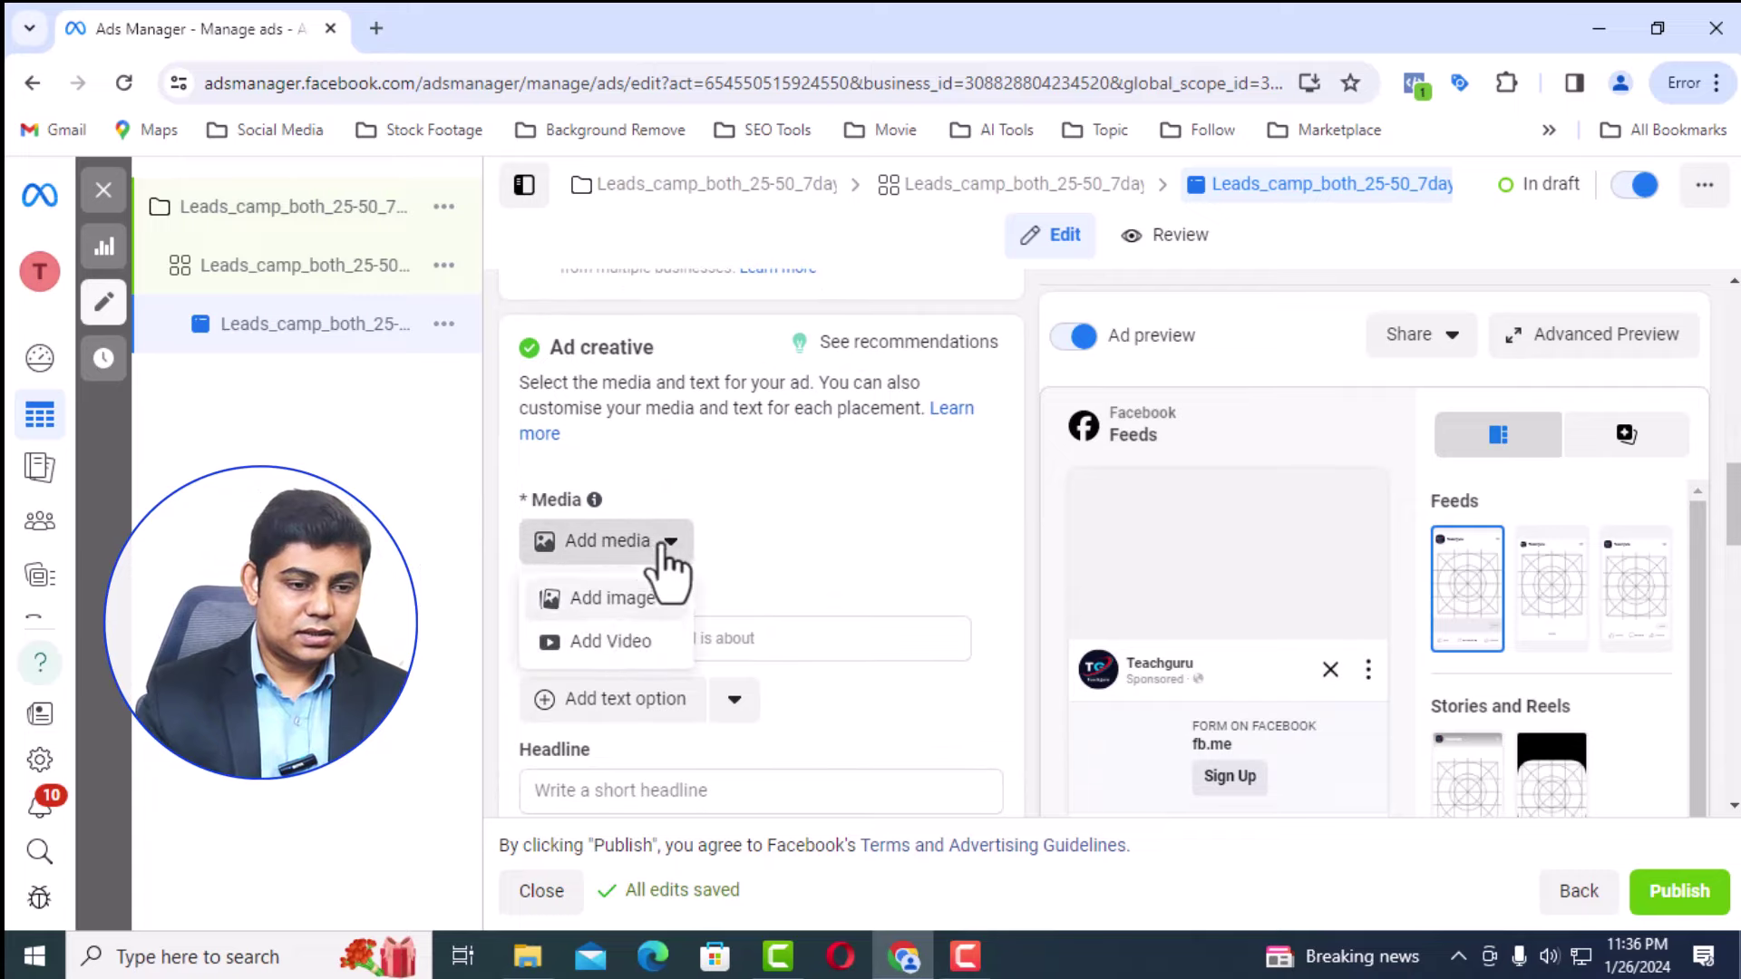
pyautogui.click(617, 644)
pyautogui.click(505, 315)
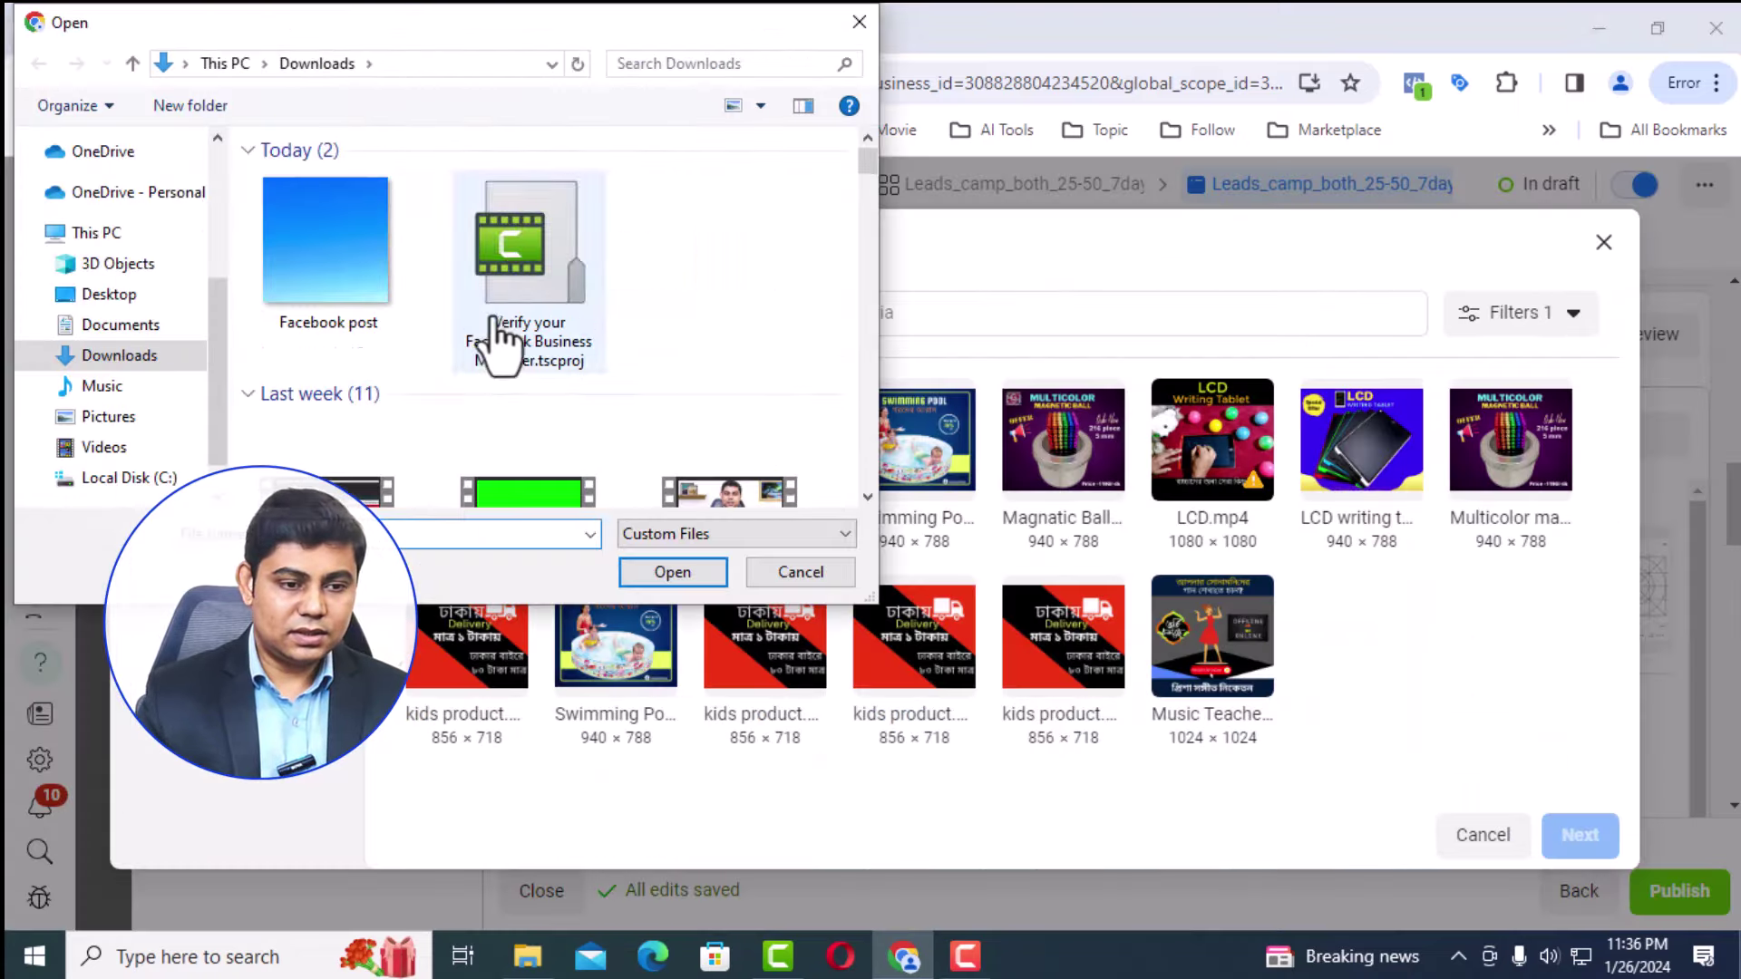
pyautogui.rightClick(325, 227)
pyautogui.moveTo(389, 479)
pyautogui.click(780, 677)
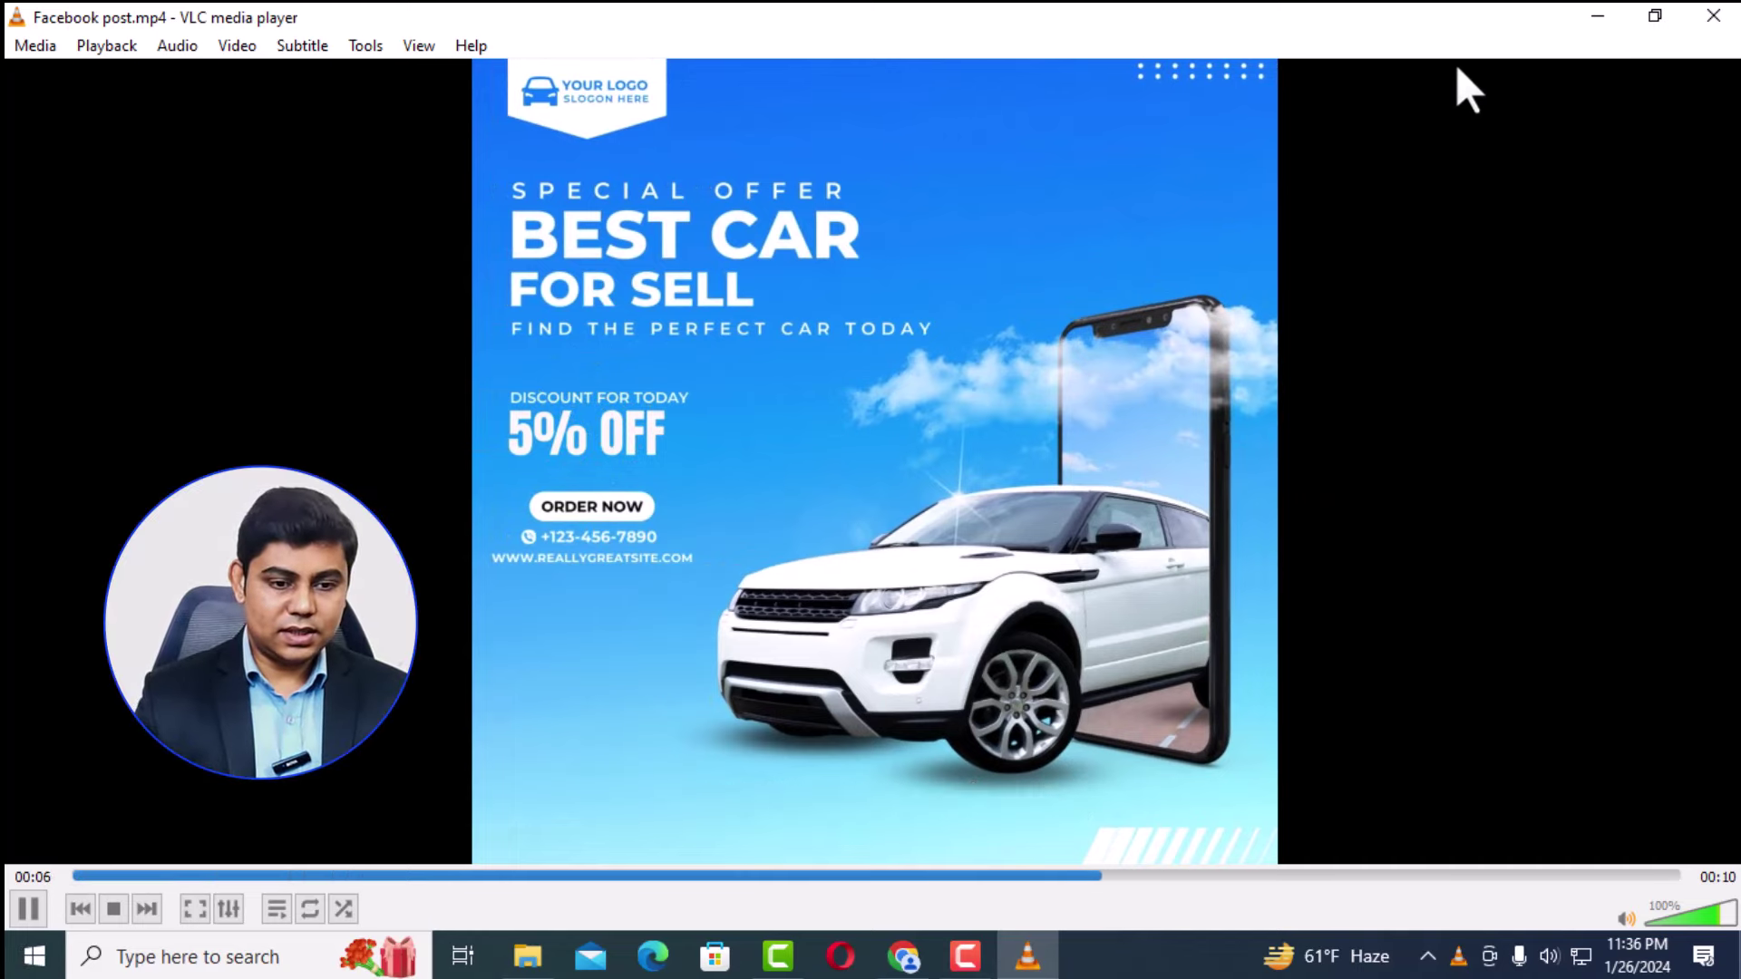
pyautogui.click(1714, 16)
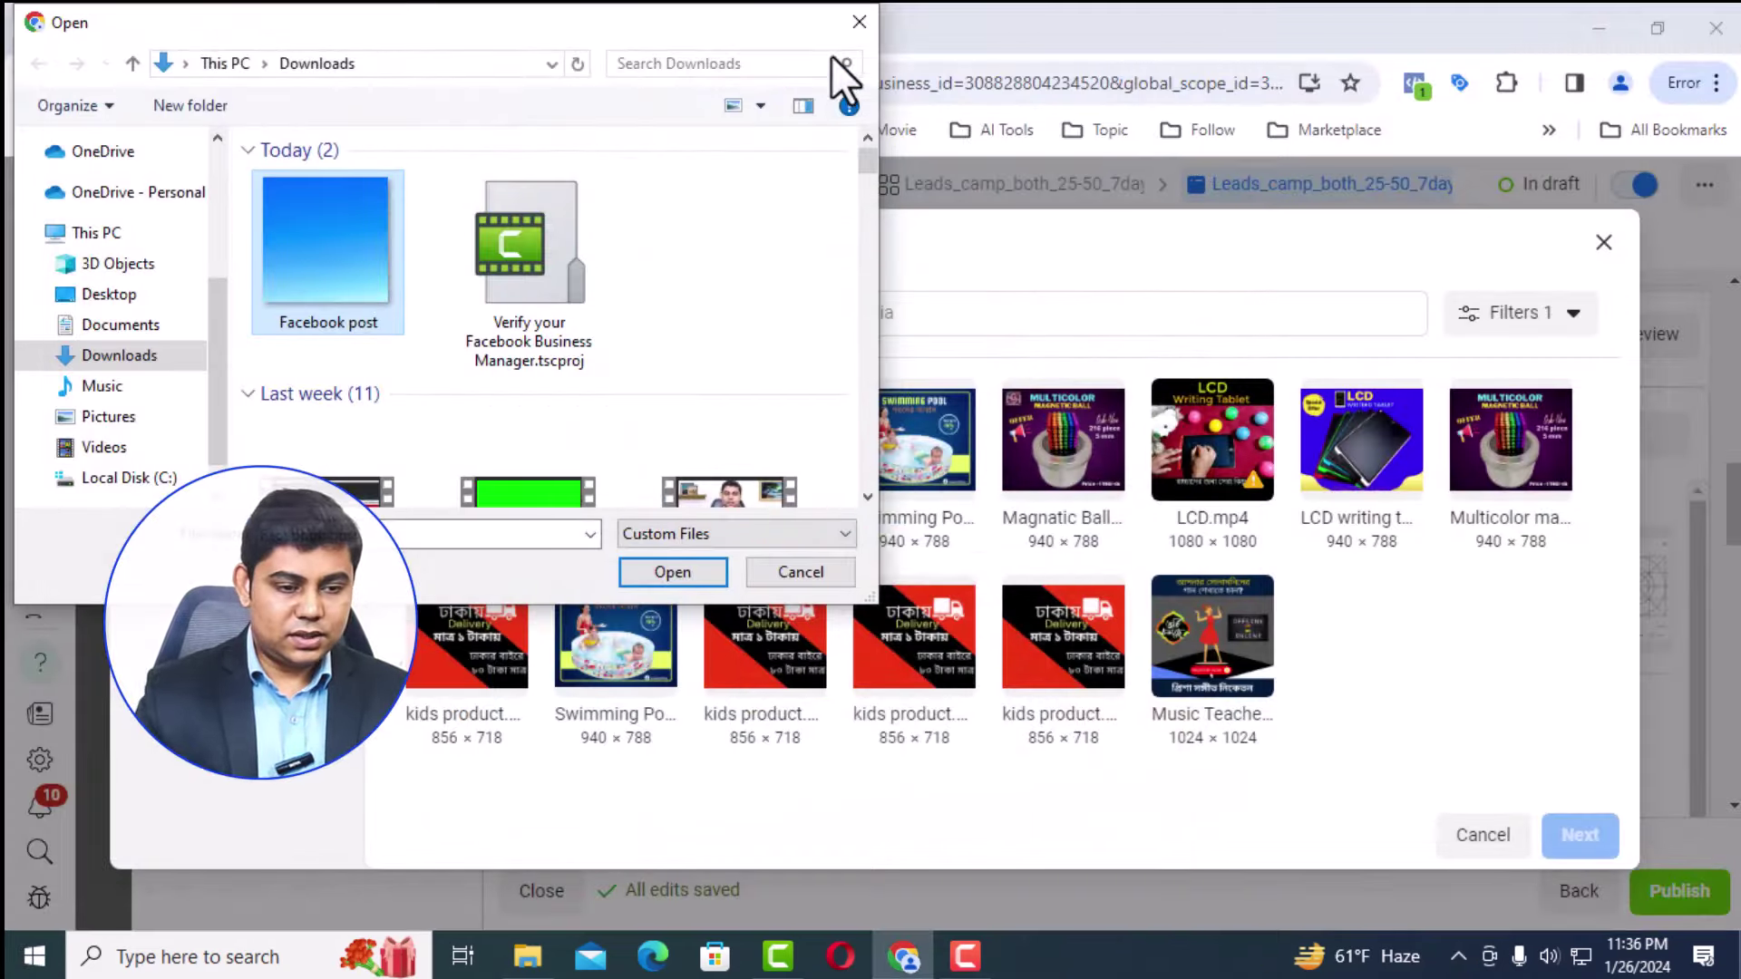
# Upload the Facebook post video from Downloads and add it to the ad with the original crops
pyautogui.click(859, 21)
pyautogui.click(473, 313)
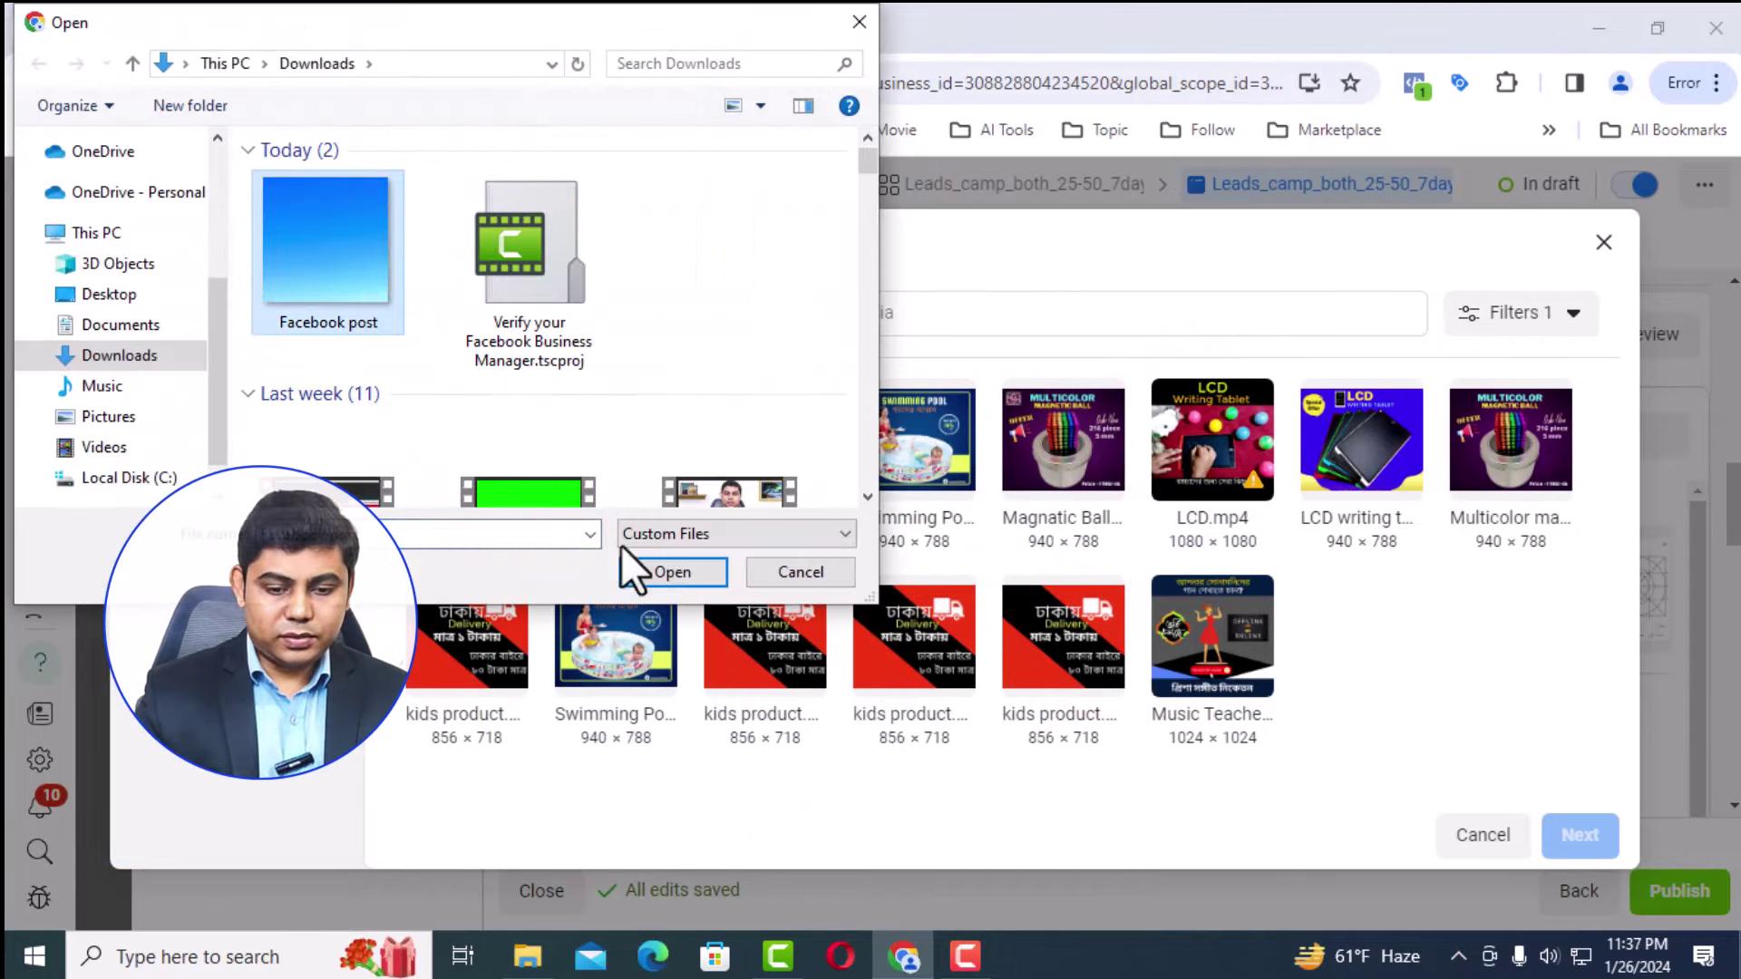
pyautogui.click(656, 573)
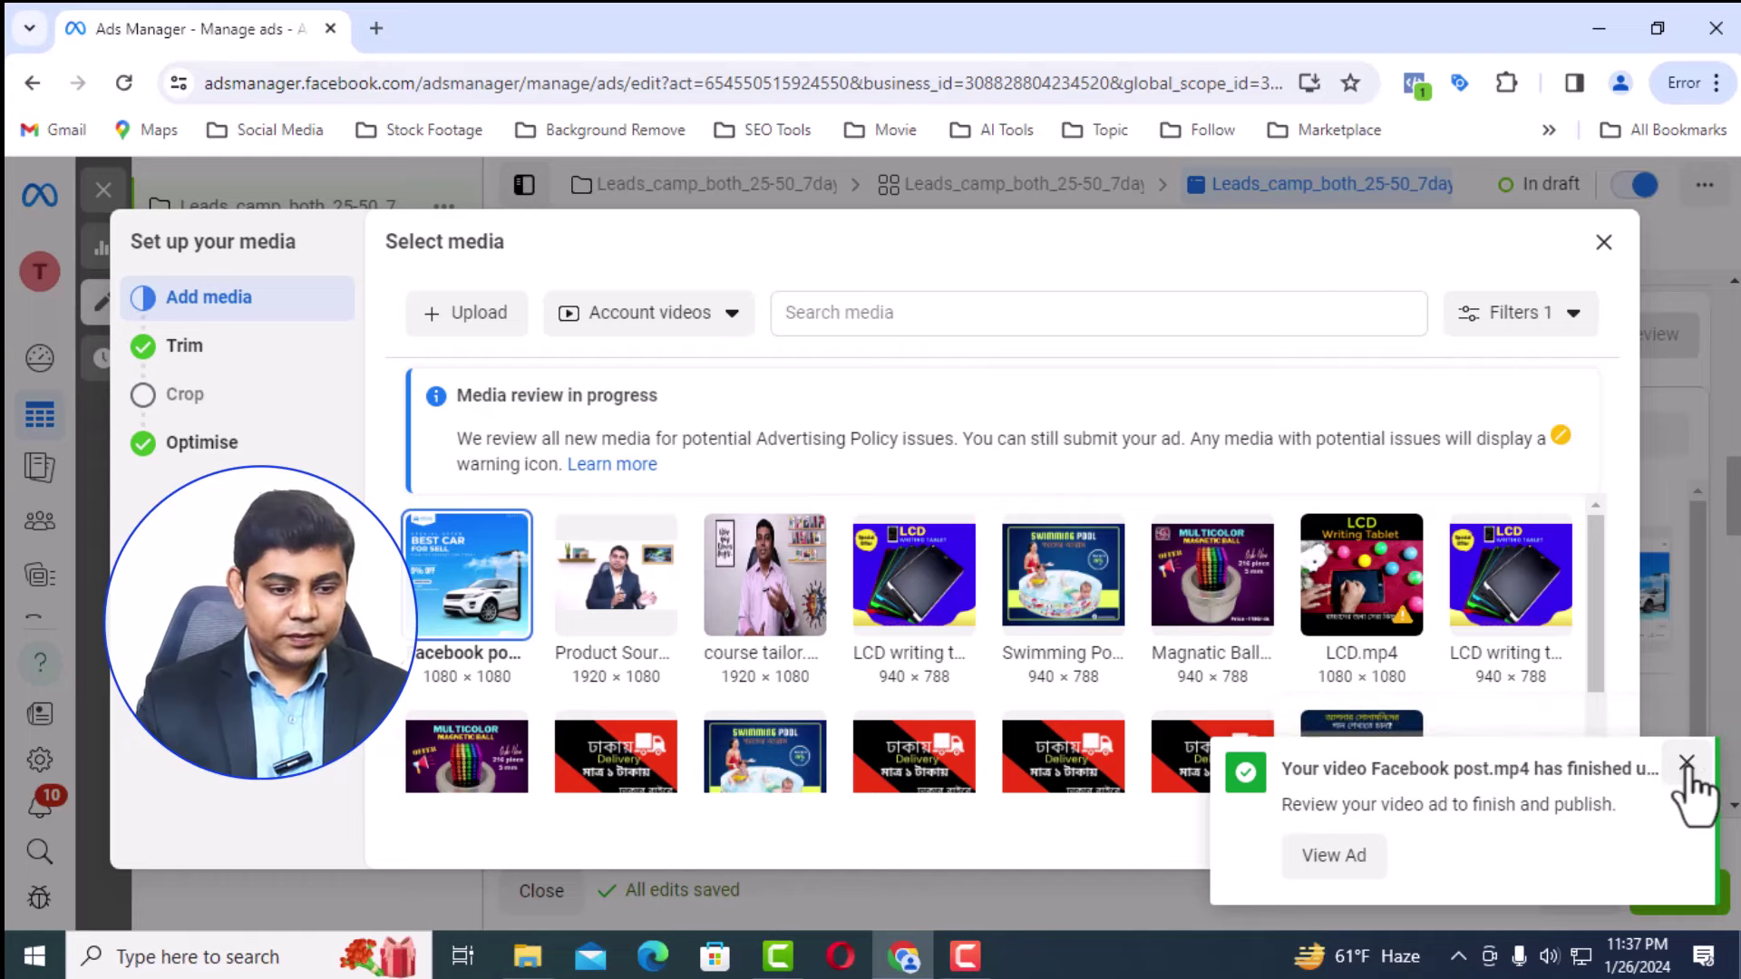
pyautogui.click(1686, 764)
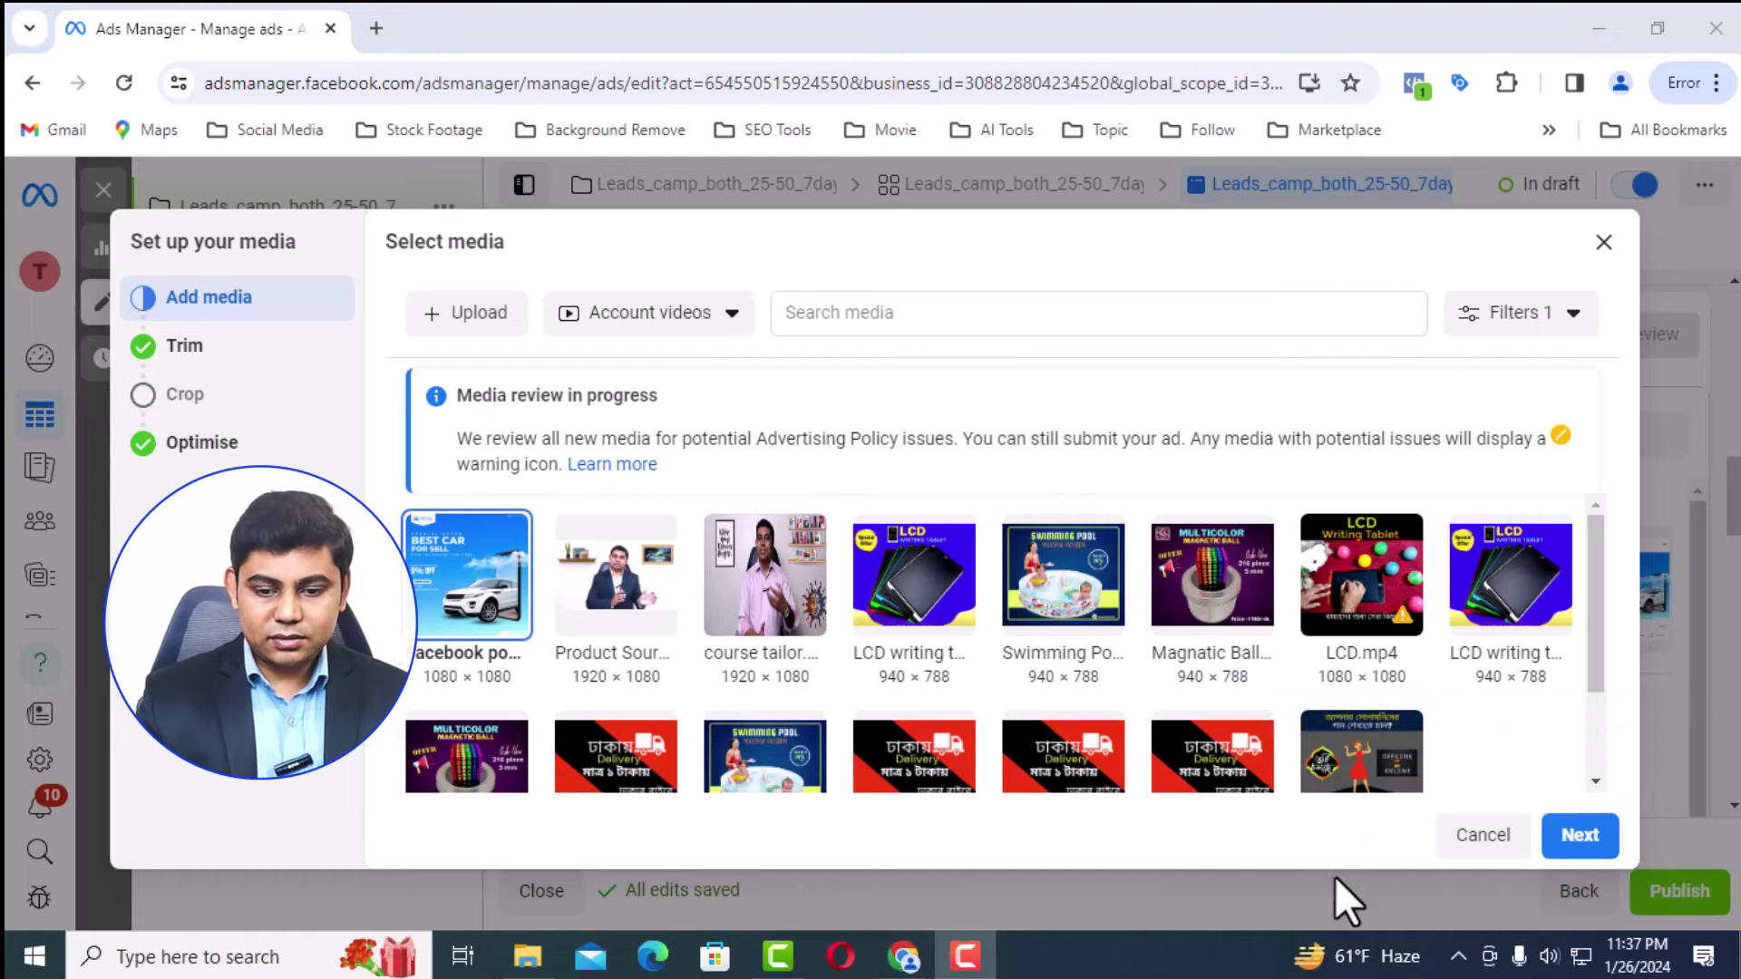
pyautogui.click(1580, 835)
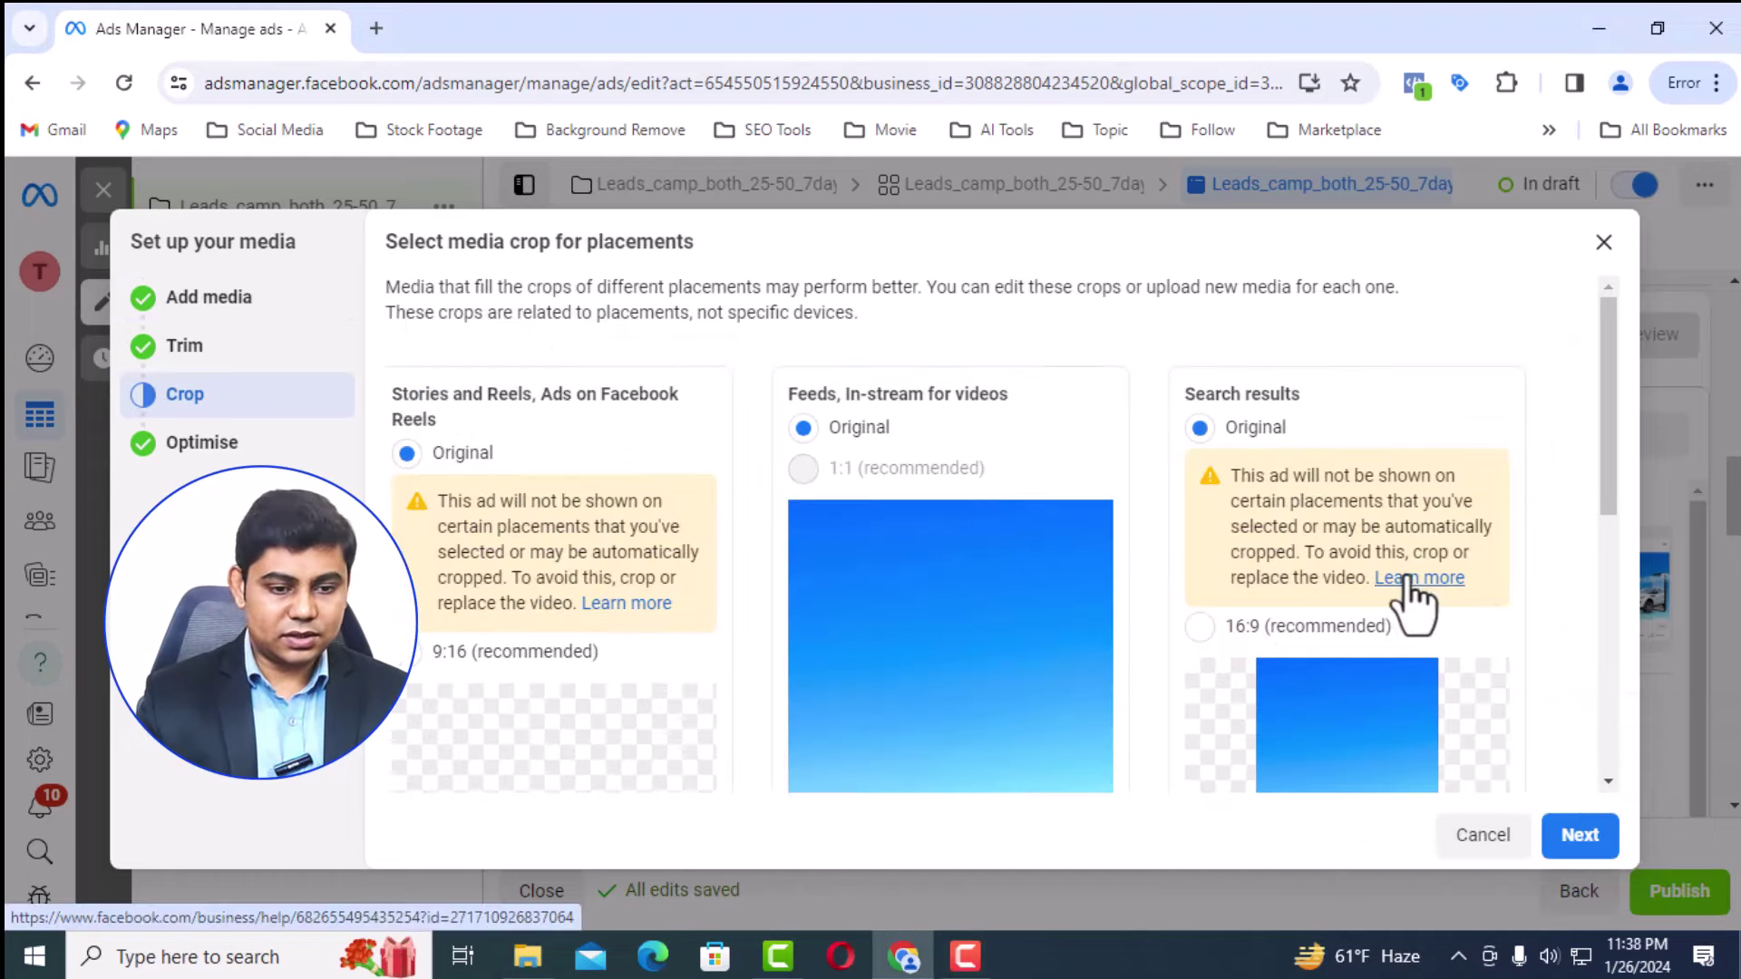
pyautogui.click(1579, 835)
pyautogui.click(1578, 835)
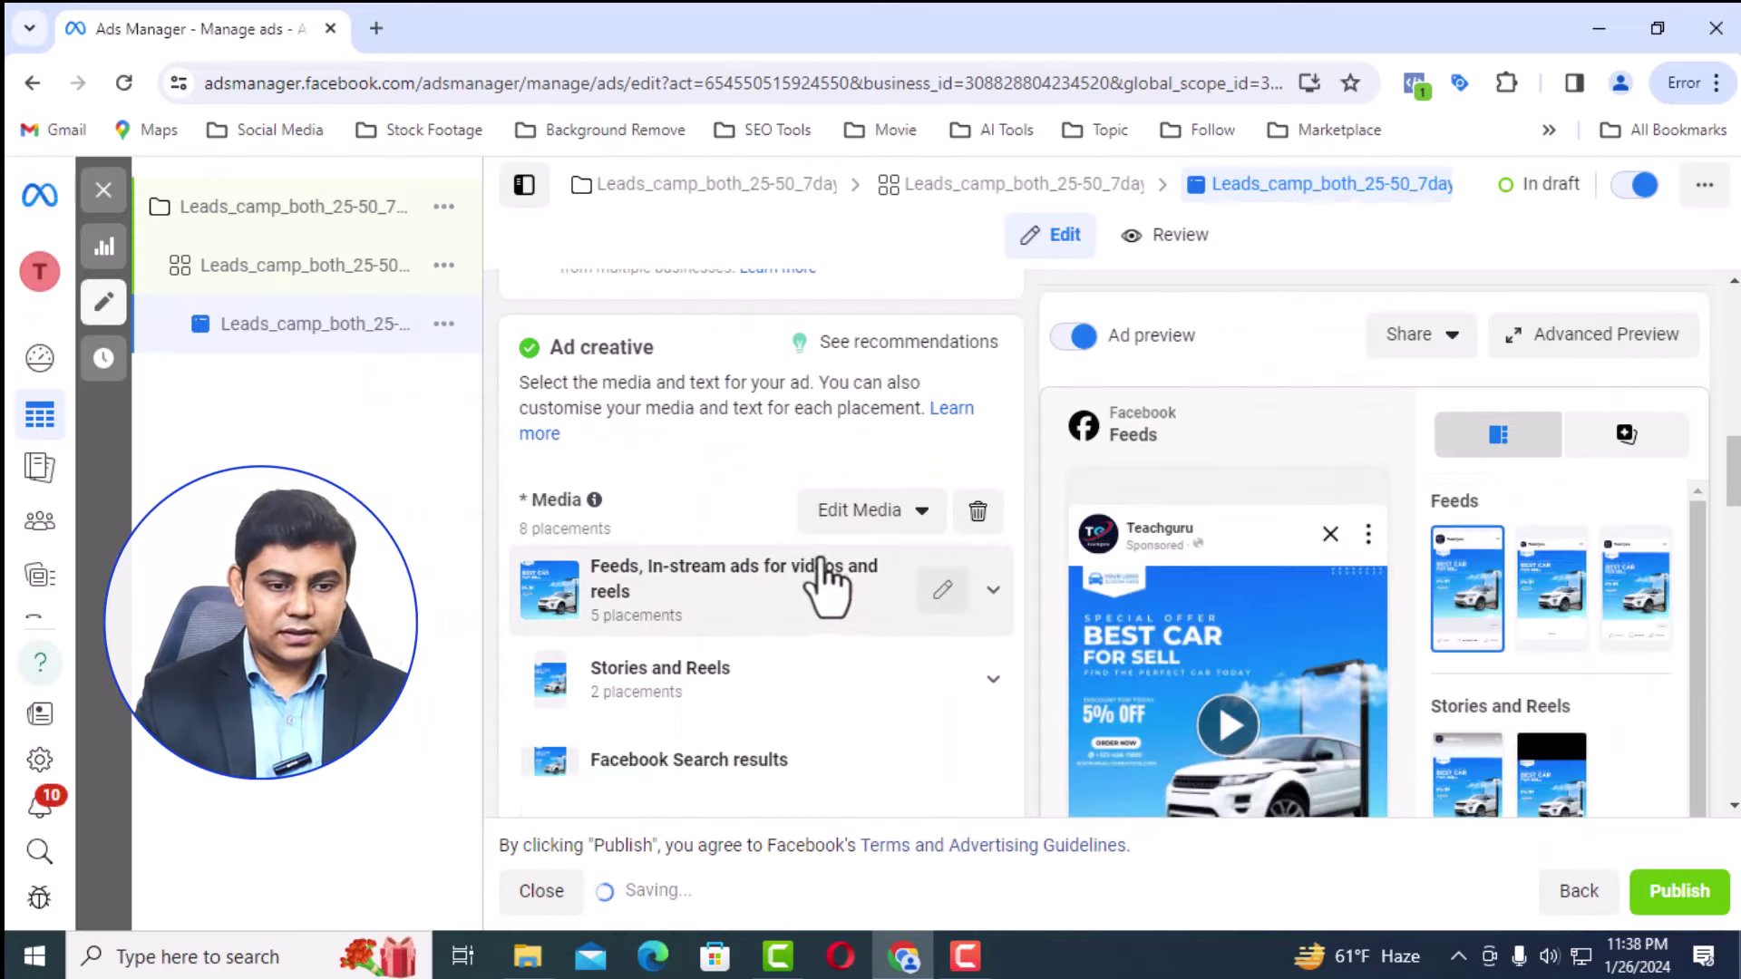
# Switch to File Explorer and open the Car Sell Ad Copy text file from Downloads for the ad's primary text
pyautogui.scroll(-5, 894, 563)
pyautogui.scroll(-3, 850, 560)
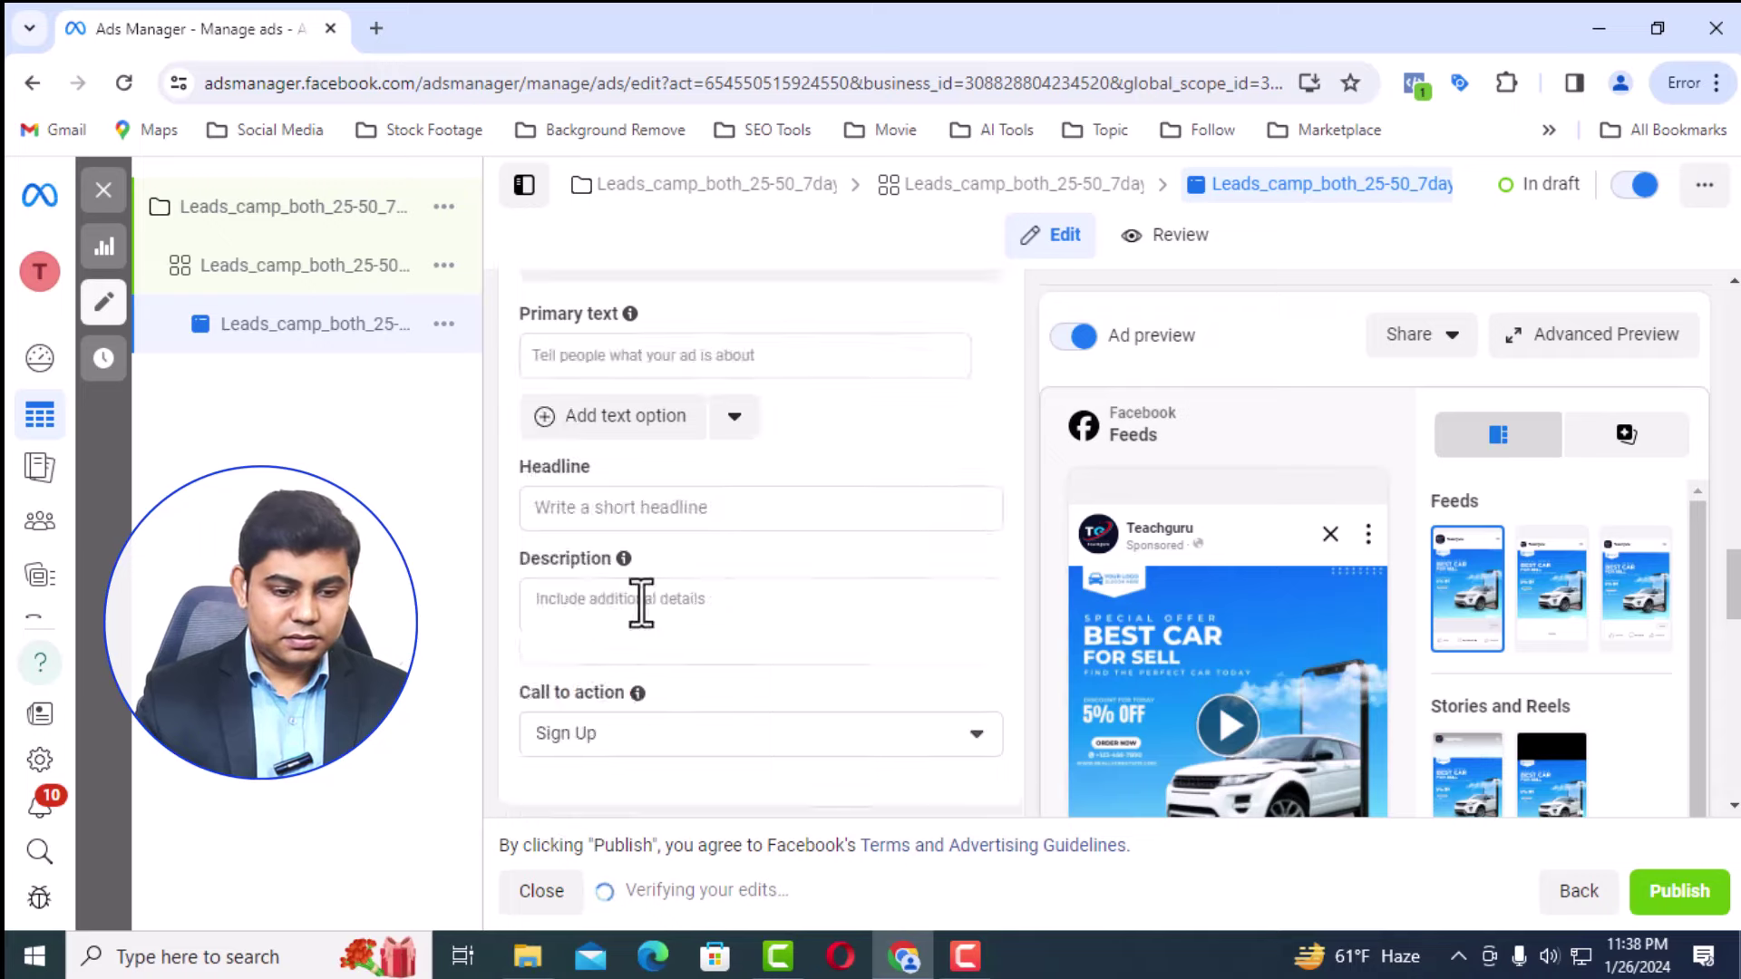
pyautogui.click(695, 358)
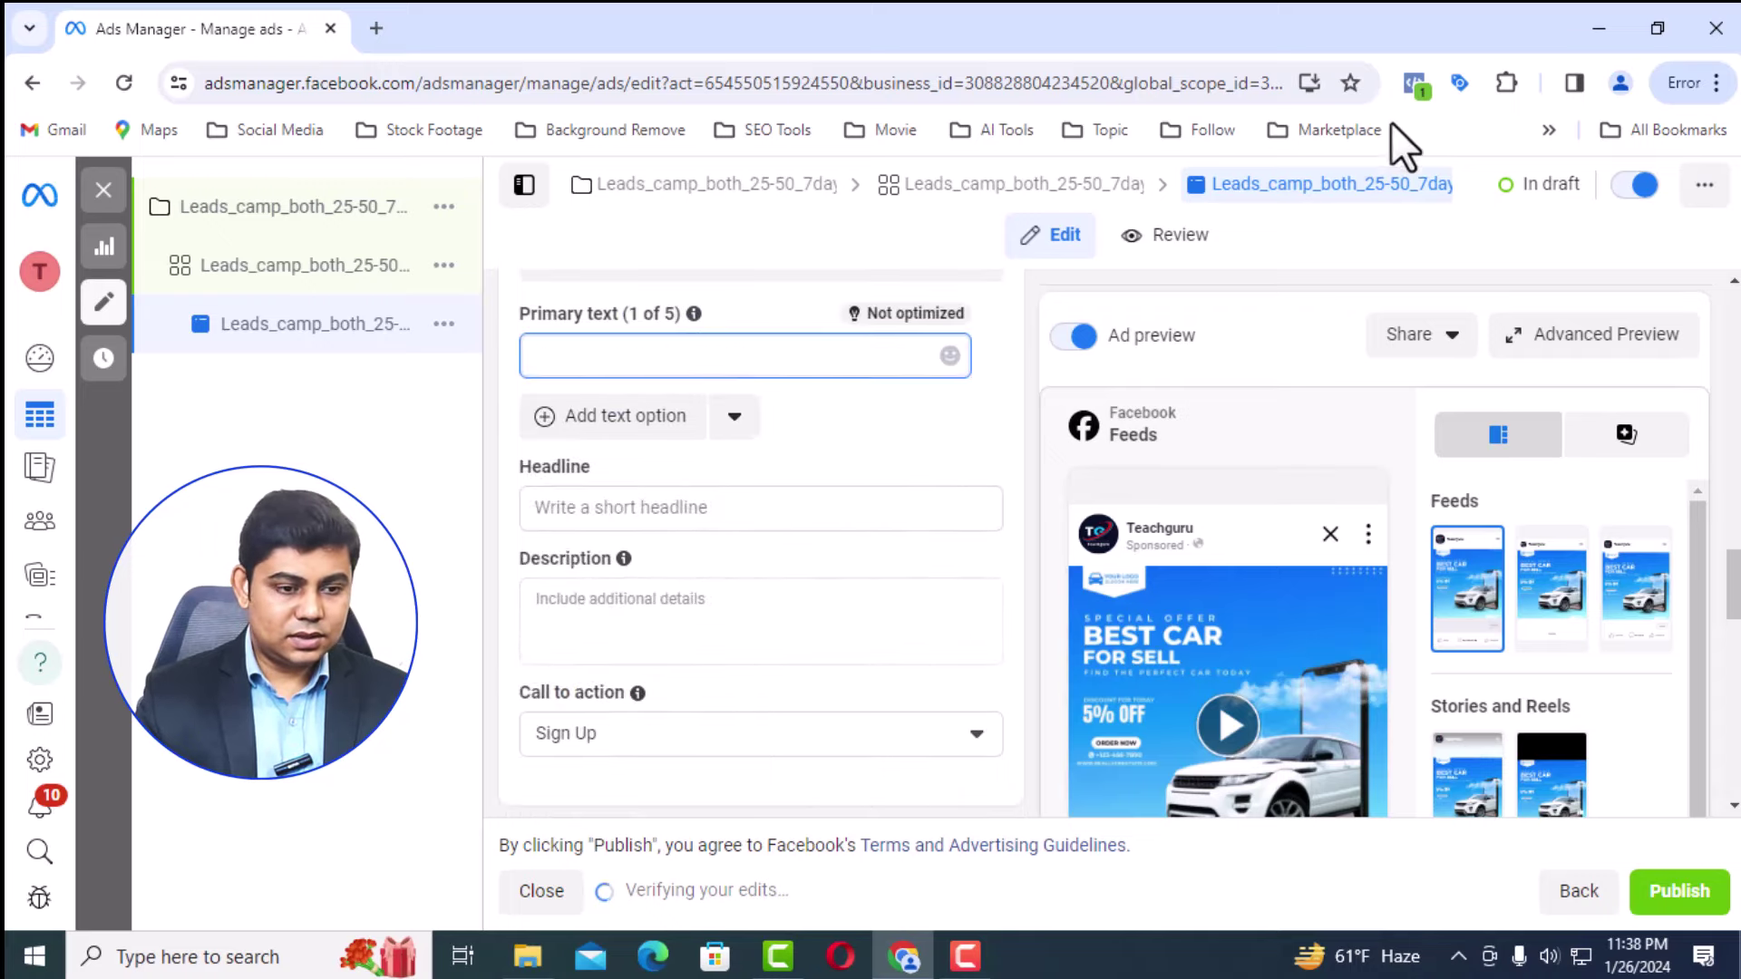
pyautogui.click(527, 955)
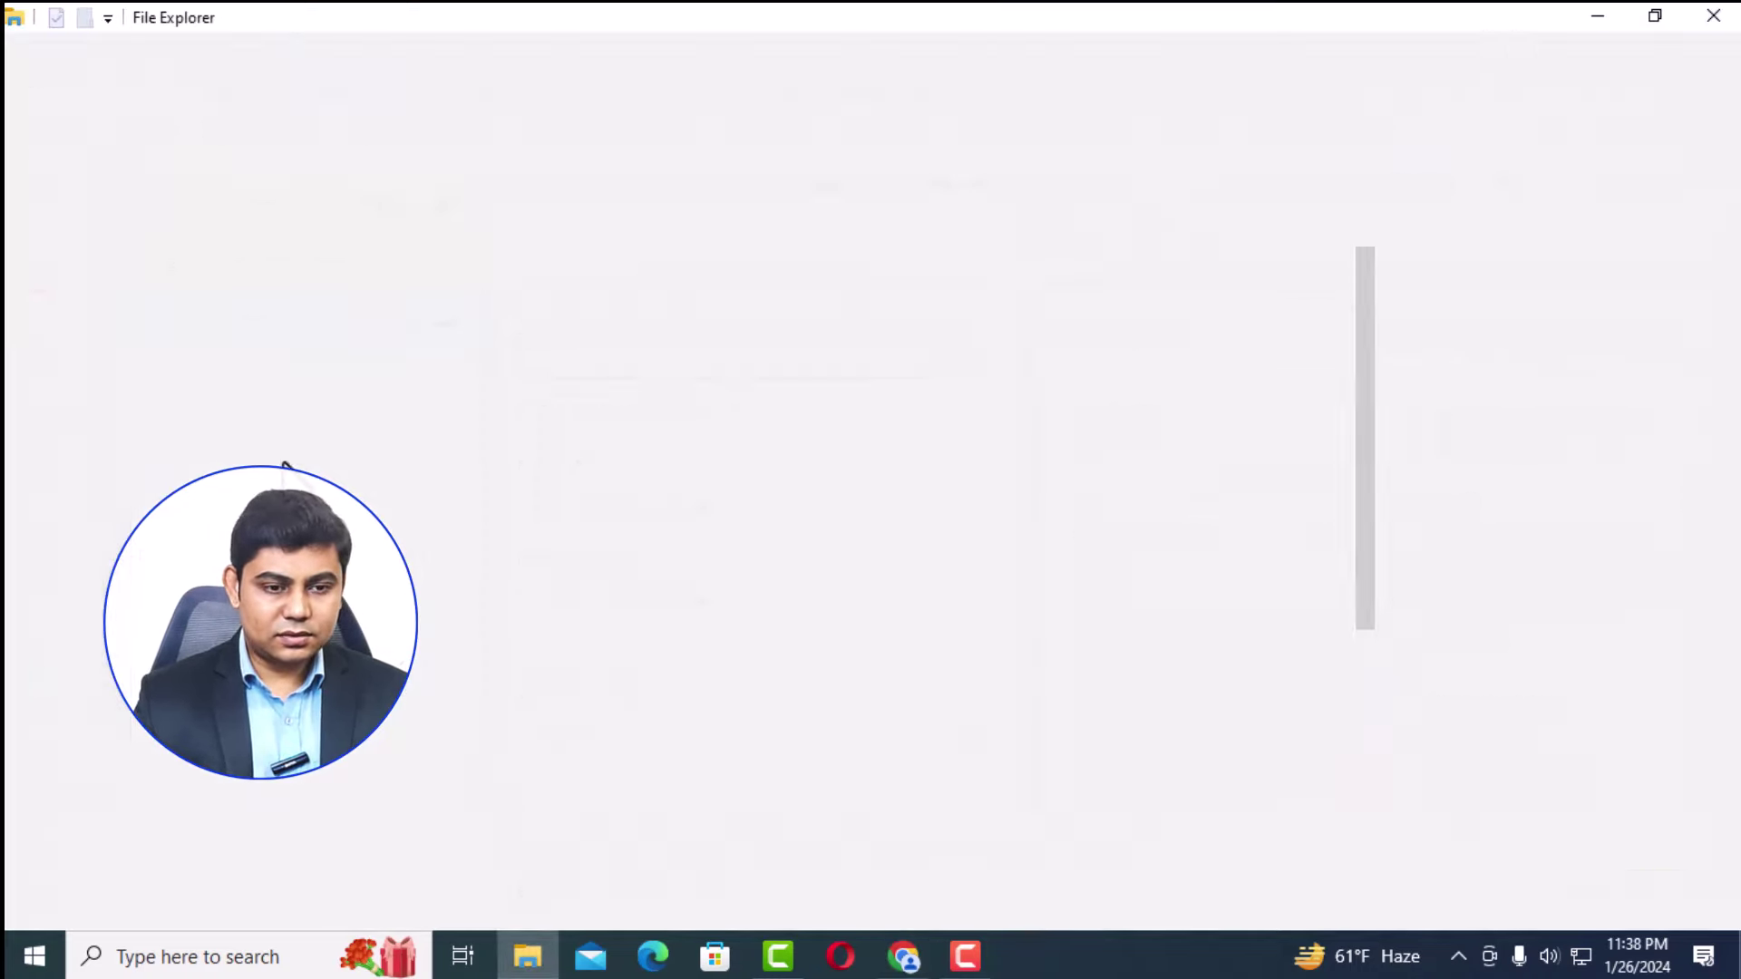
pyautogui.click(127, 326)
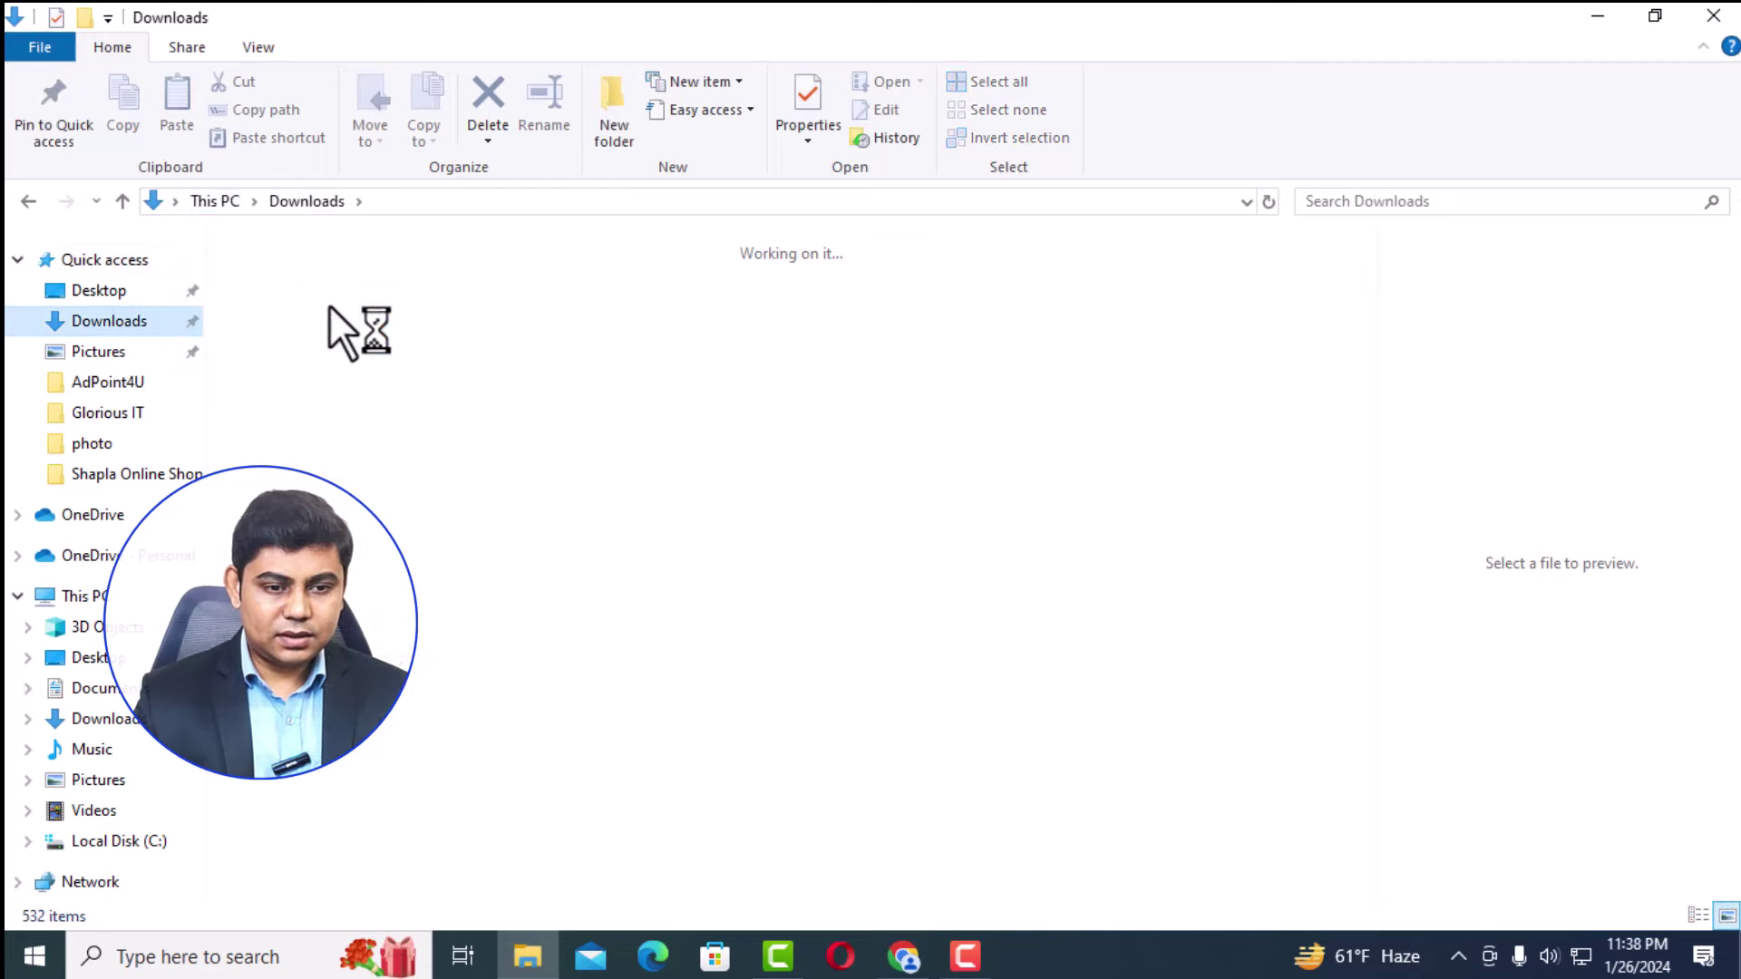
pyautogui.doubleClick(328, 305)
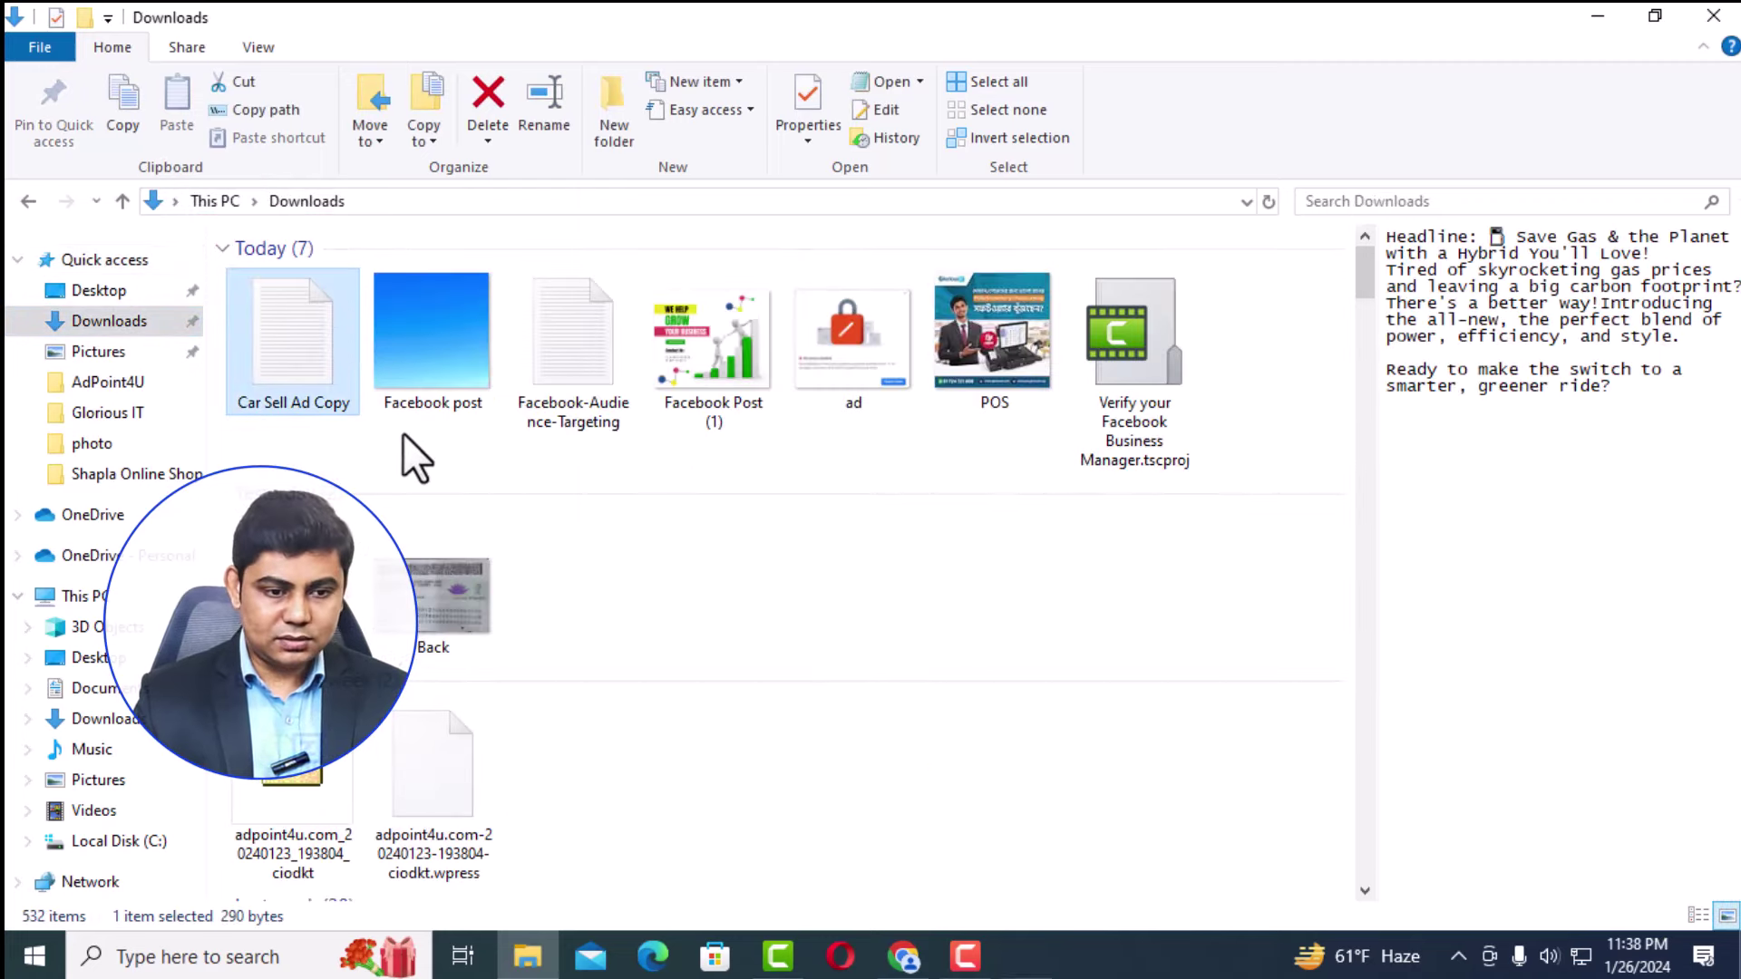
# Copy "Save Gas & the Planet with a Hybrid You'll Love!" with its emoji from Notepad into the ad's primary text
pyautogui.moveTo(1223, 119); pyautogui.dragTo(716, 124)
pyautogui.hotkey('ctrl', 'c')
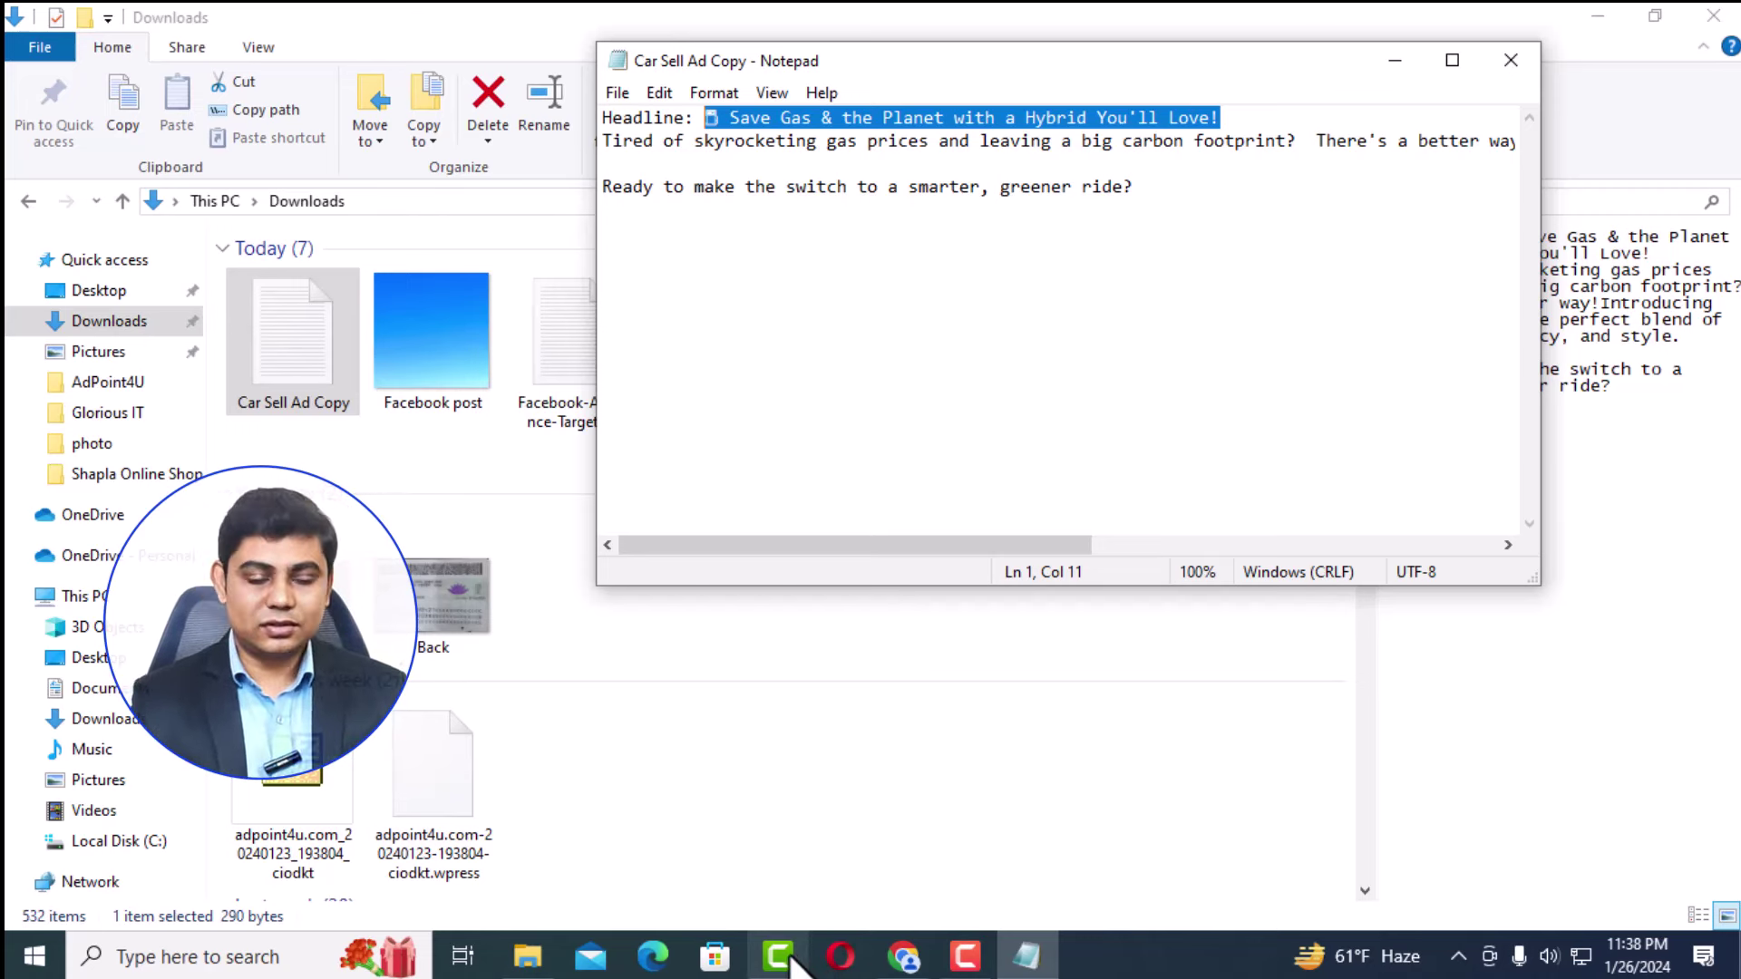
pyautogui.hotkey('alt', 'Tab')
pyautogui.click(699, 354)
pyautogui.hotkey('ctrl', 'v')
# Copy the paragraph starting "Tired of skyrocketing gas prices" from Notepad below the first line of the primary text
pyautogui.hotkey('alt', 'Tab')
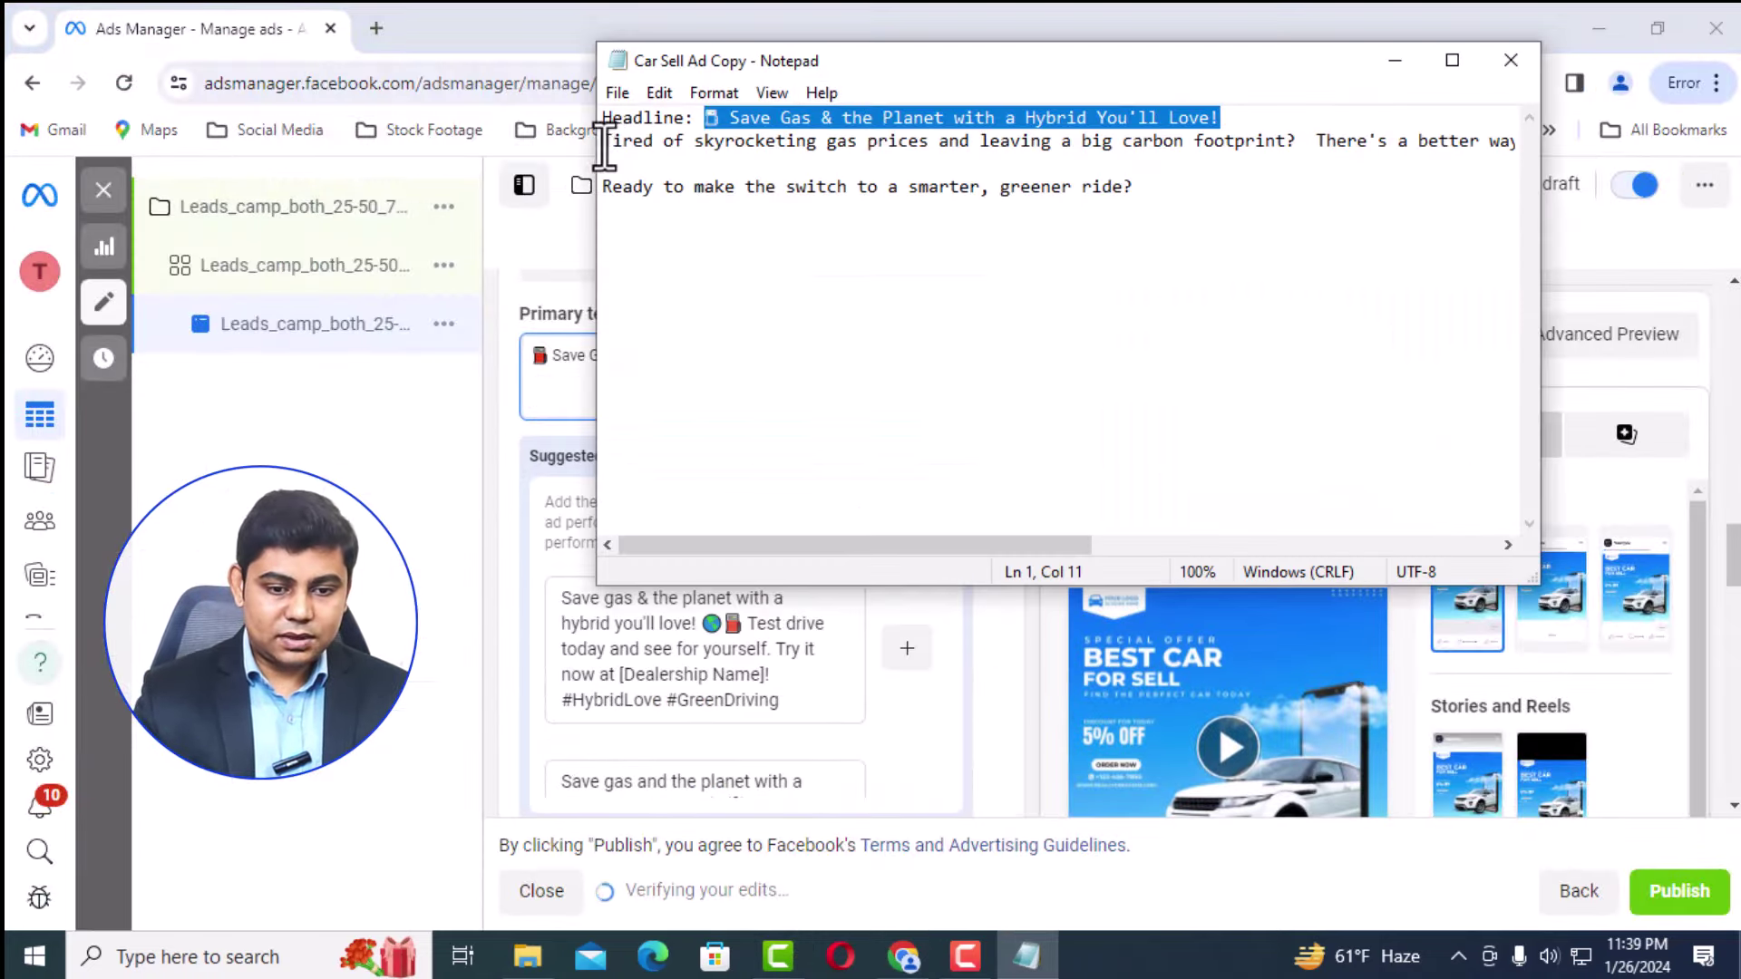
pyautogui.moveTo(605, 145); pyautogui.dragTo(1515, 155)
pyautogui.hotkey('ctrl', 'c')
pyautogui.hotkey('alt', 'Tab')
pyautogui.click(583, 389)
pyautogui.hotkey('ctrl', 'v')
# Copy "Ready to make the switch to a smarter, greener ride?" from Notepad into the ad's headline
pyautogui.scroll(-5, 583, 389)
pyautogui.hotkey('alt', 'Tab')
pyautogui.moveTo(603, 186); pyautogui.dragTo(459, 590)
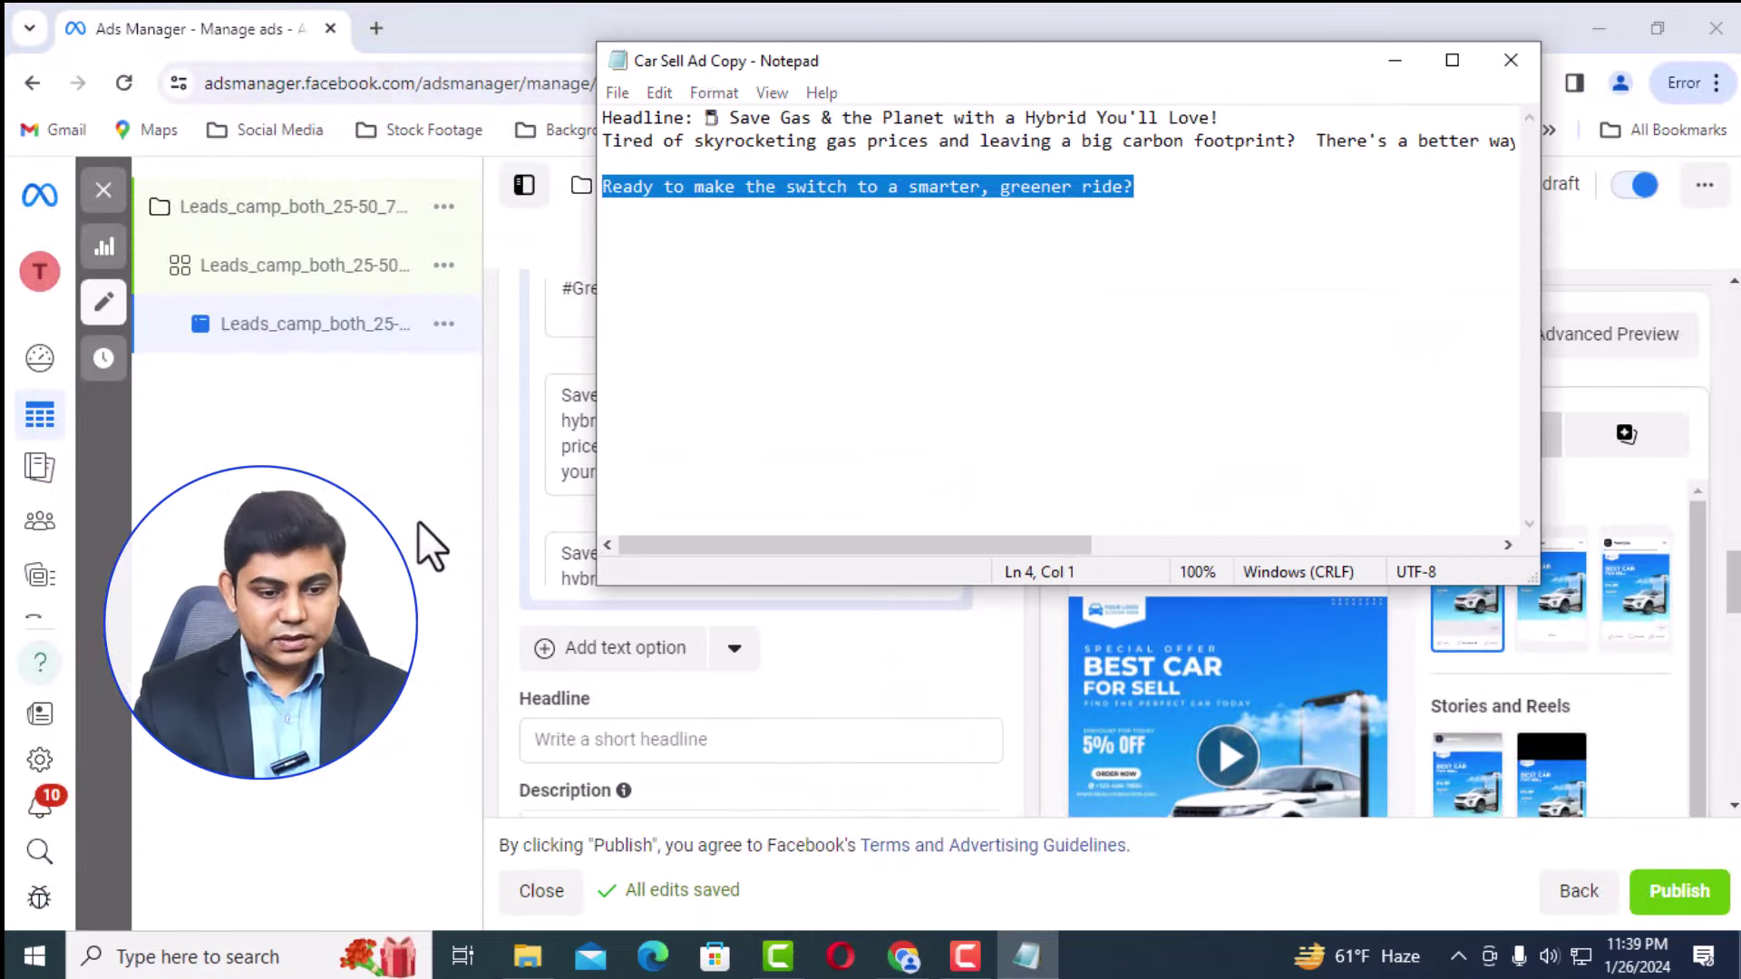
pyautogui.hotkey('ctrl', 'c')
pyautogui.hotkey('alt', 'Tab')
pyautogui.click(704, 738)
pyautogui.hotkey('ctrl', 'v')
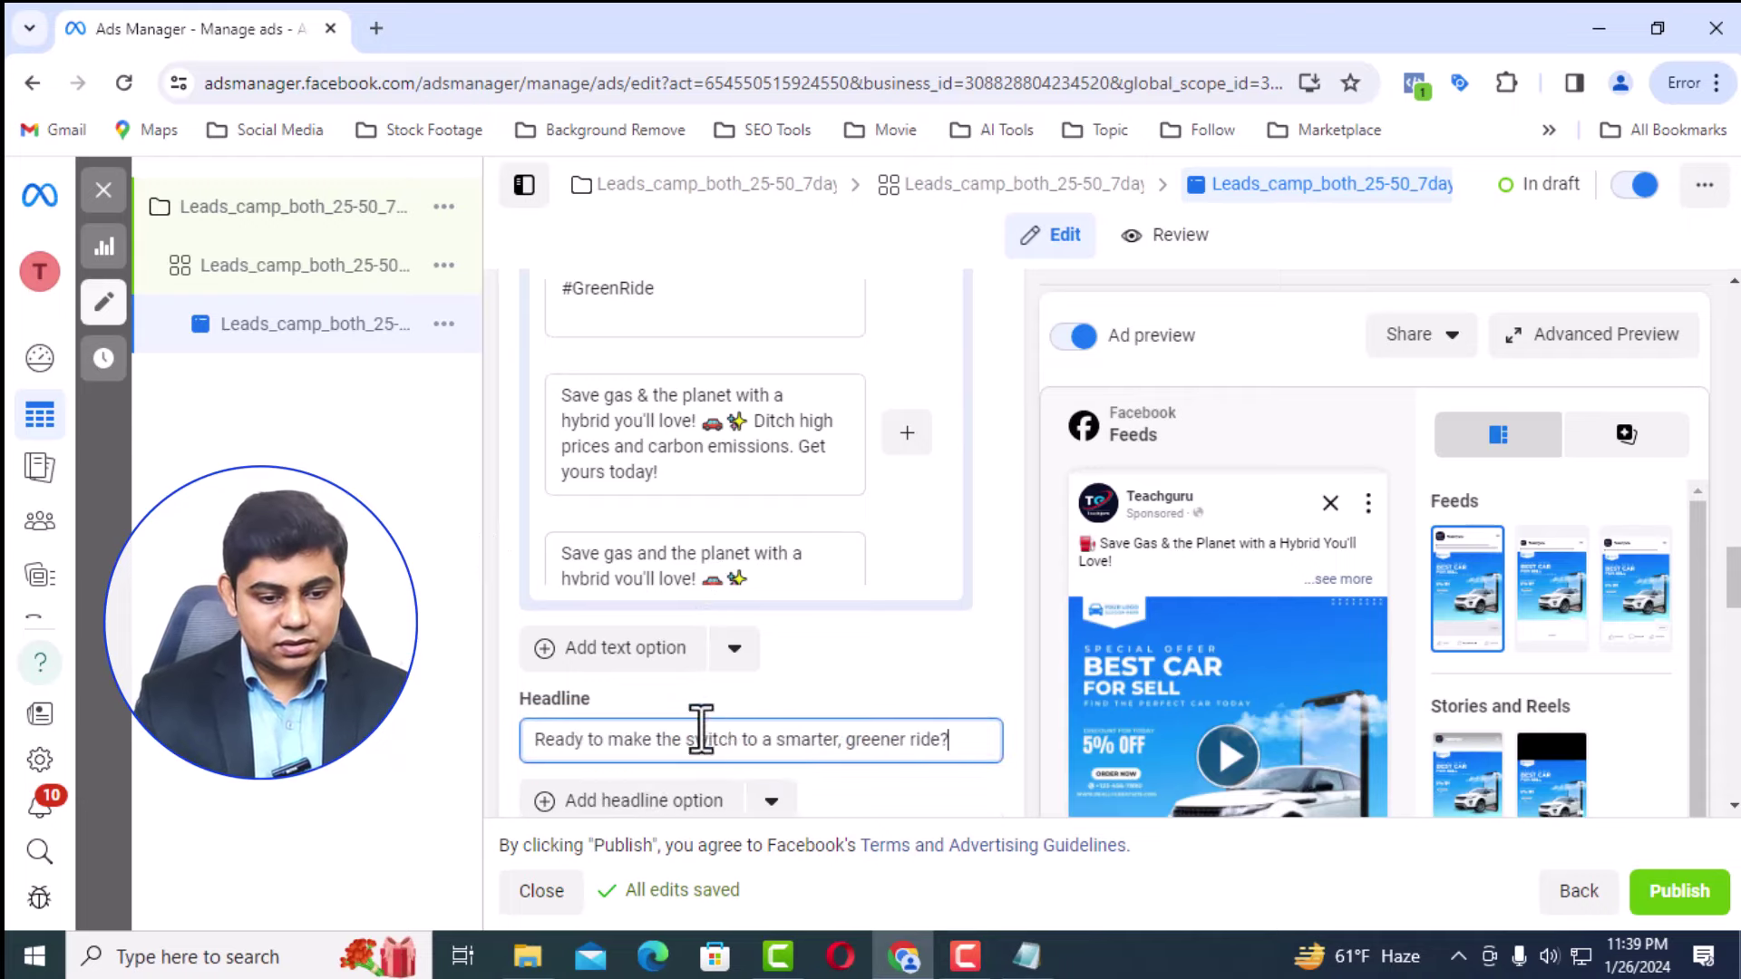
# Copy the ad's full primary text into the description
pyautogui.scroll(-2, 813, 504)
pyautogui.scroll(-4, 672, 716)
pyautogui.scroll(5, 633, 548)
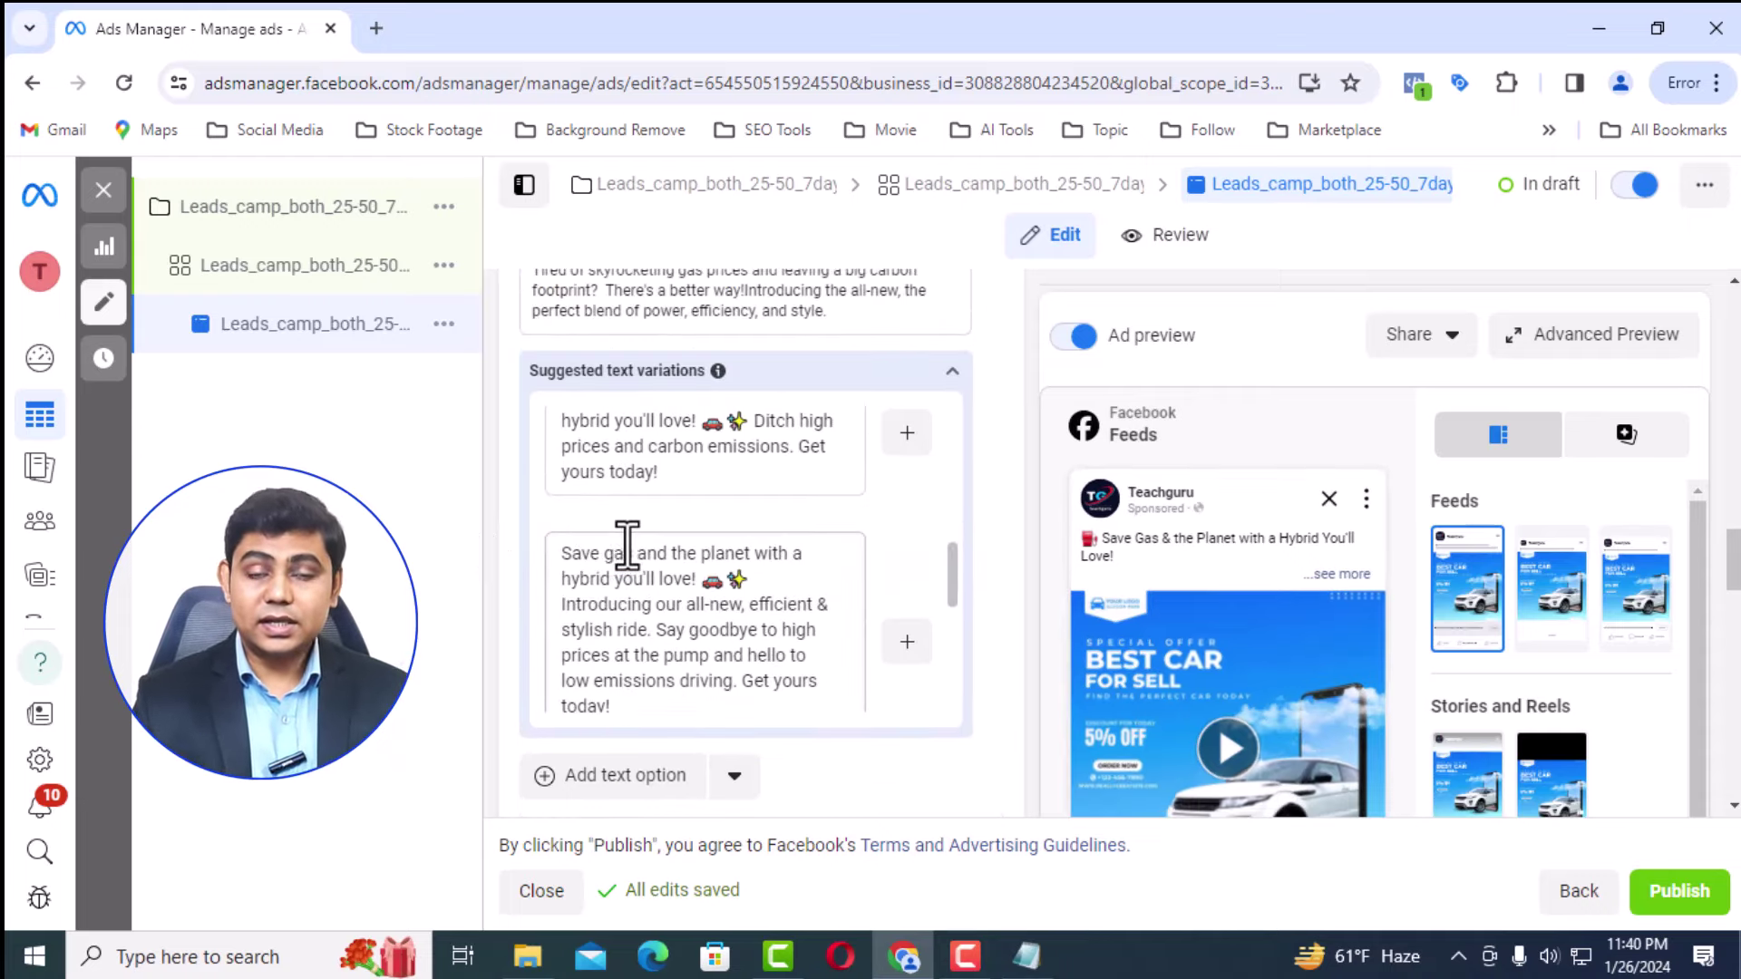
pyautogui.scroll(3, 627, 544)
pyautogui.scroll(4, 676, 404)
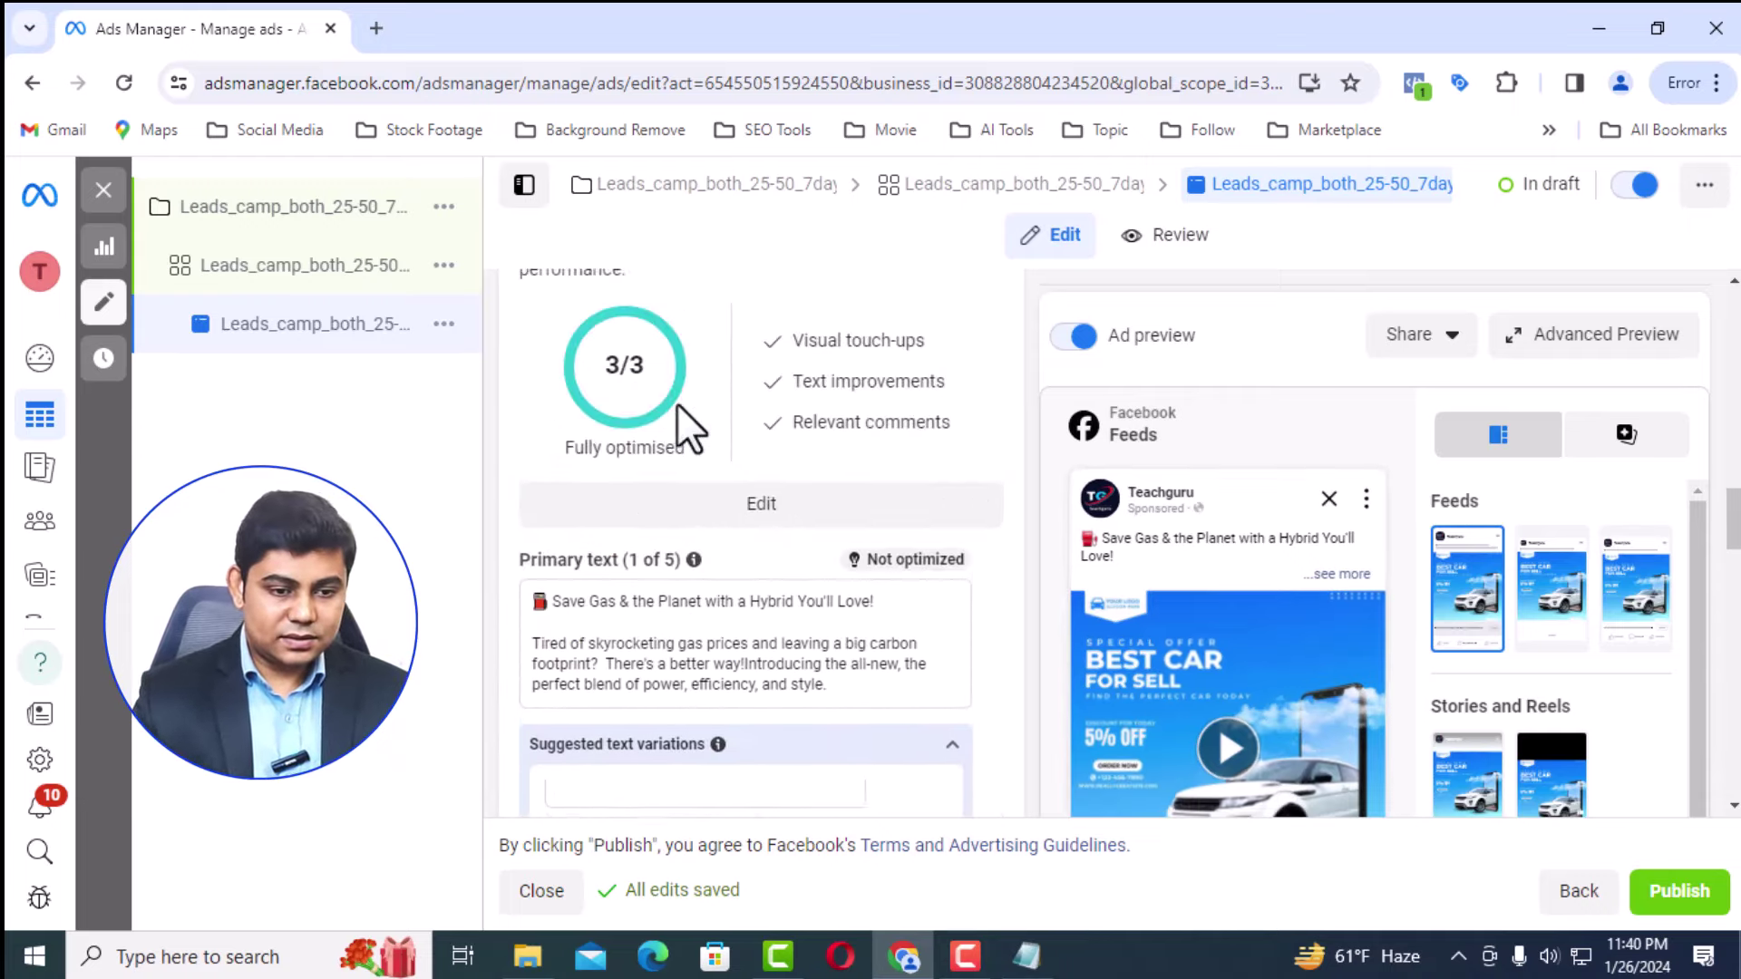
pyautogui.scroll(-1, 677, 404)
pyautogui.moveTo(821, 569); pyautogui.dragTo(535, 479)
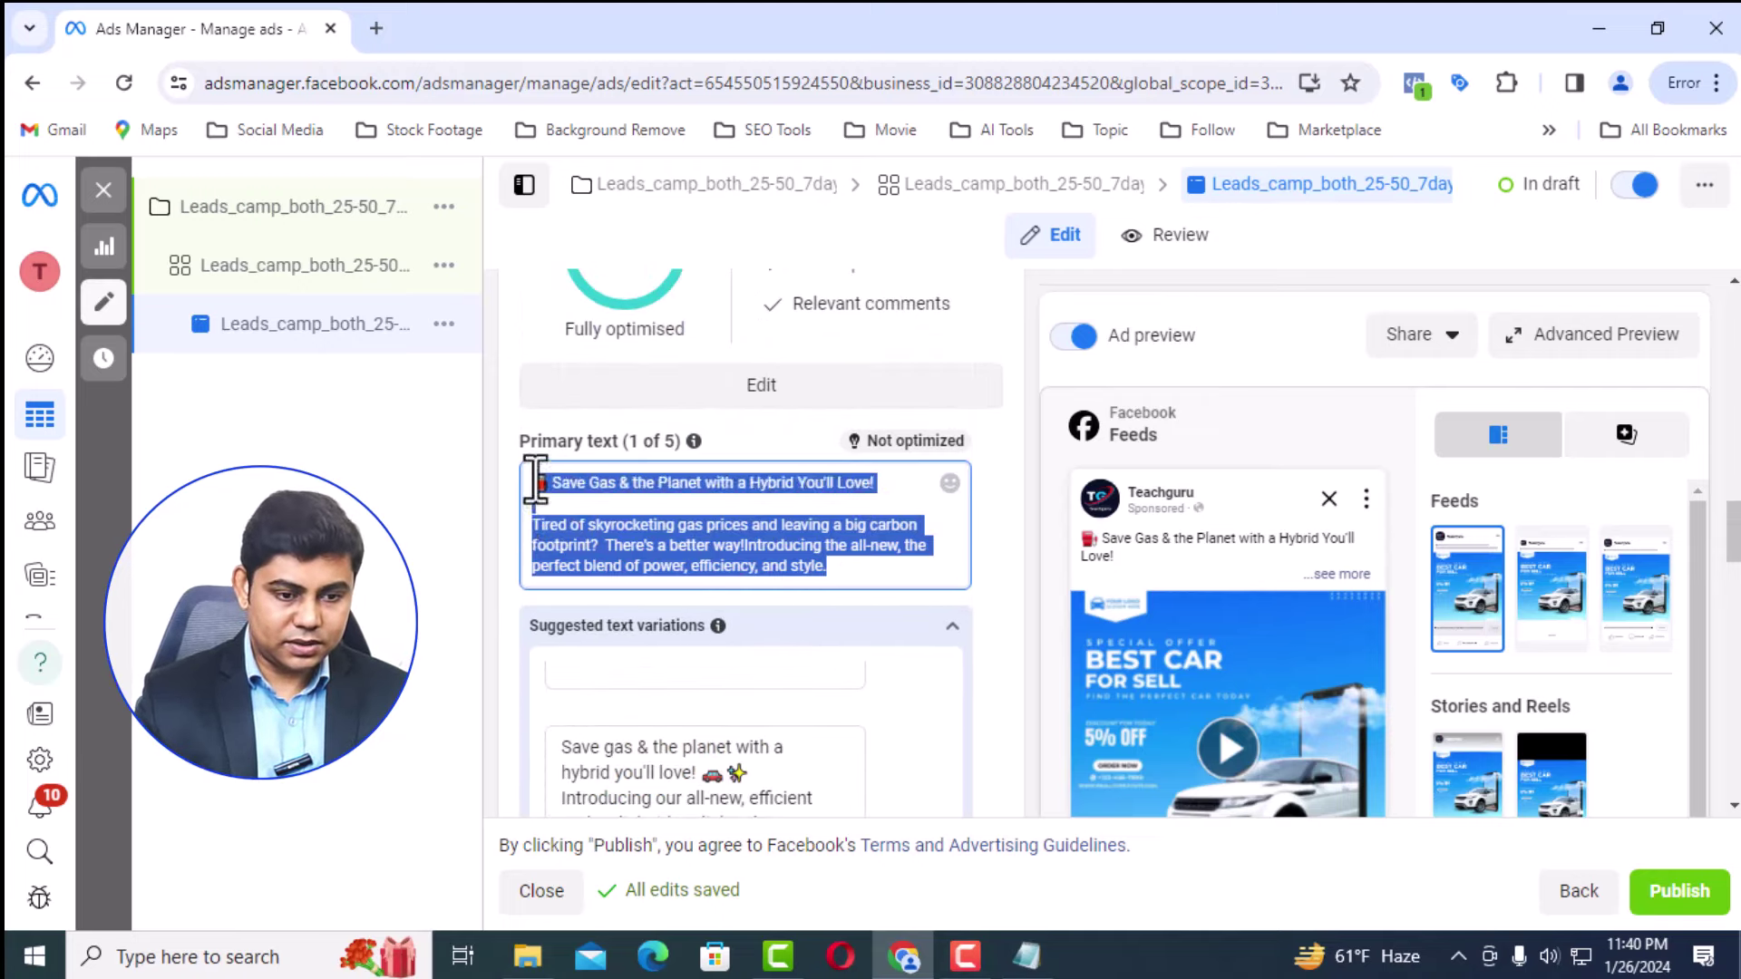
pyautogui.scroll(-6, 572, 498)
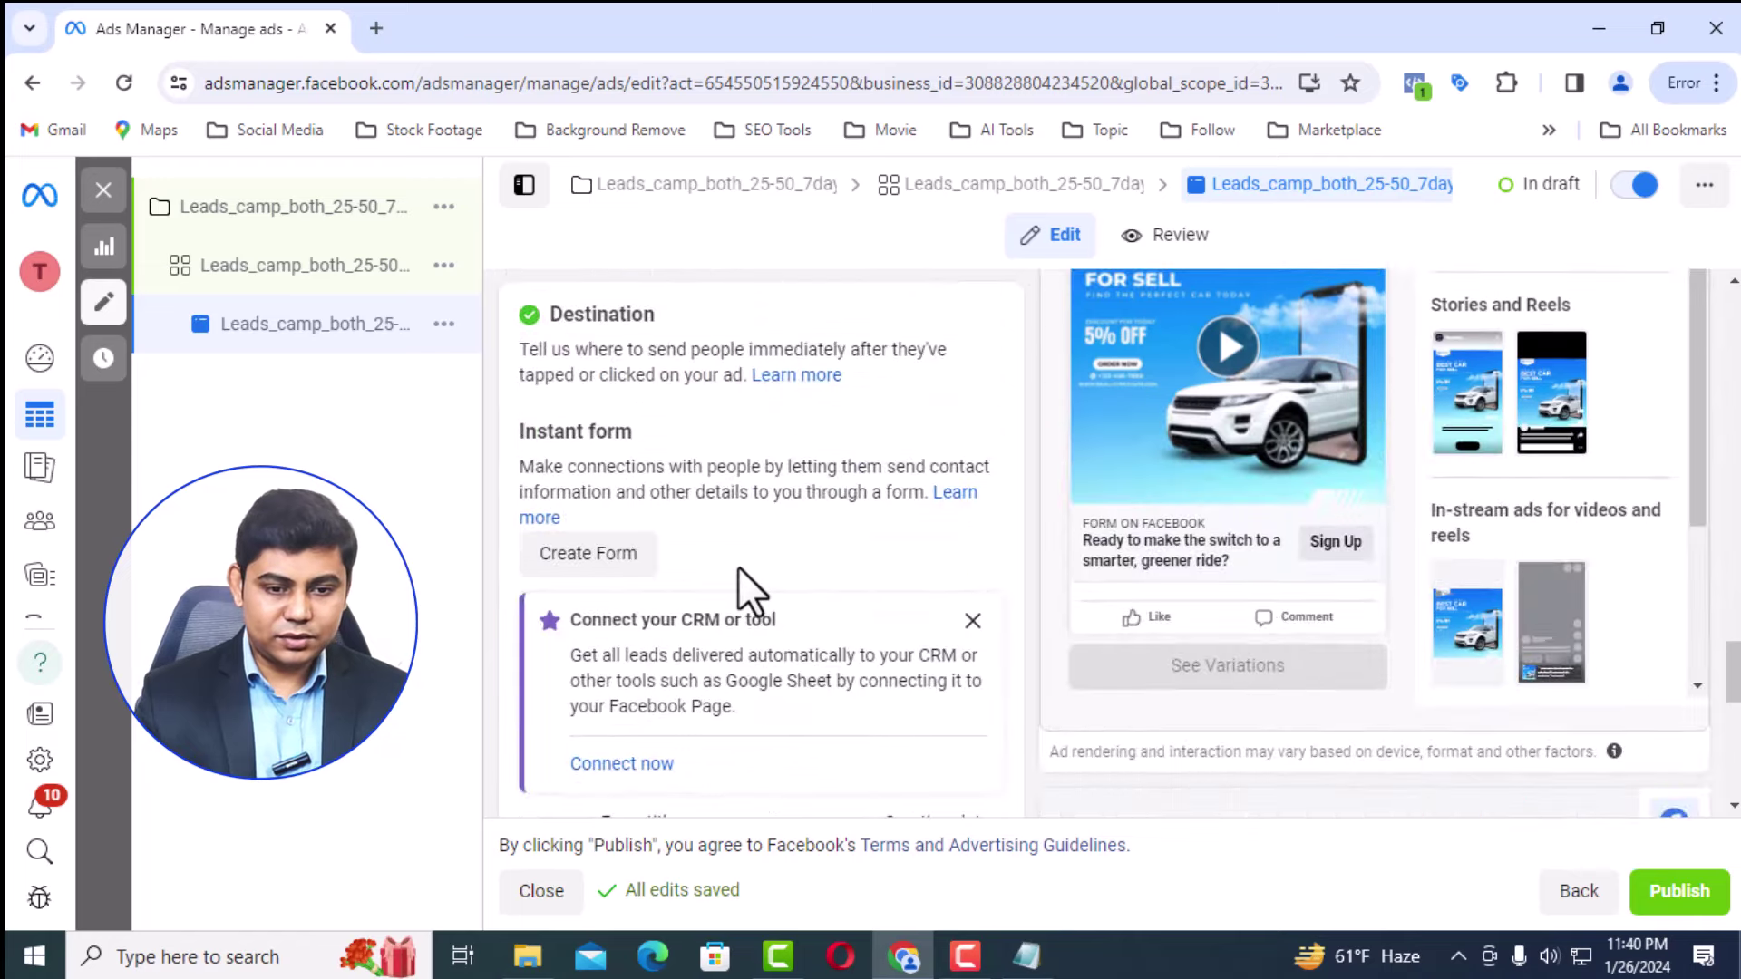
pyautogui.scroll(-2, 738, 567)
pyautogui.scroll(7, 733, 555)
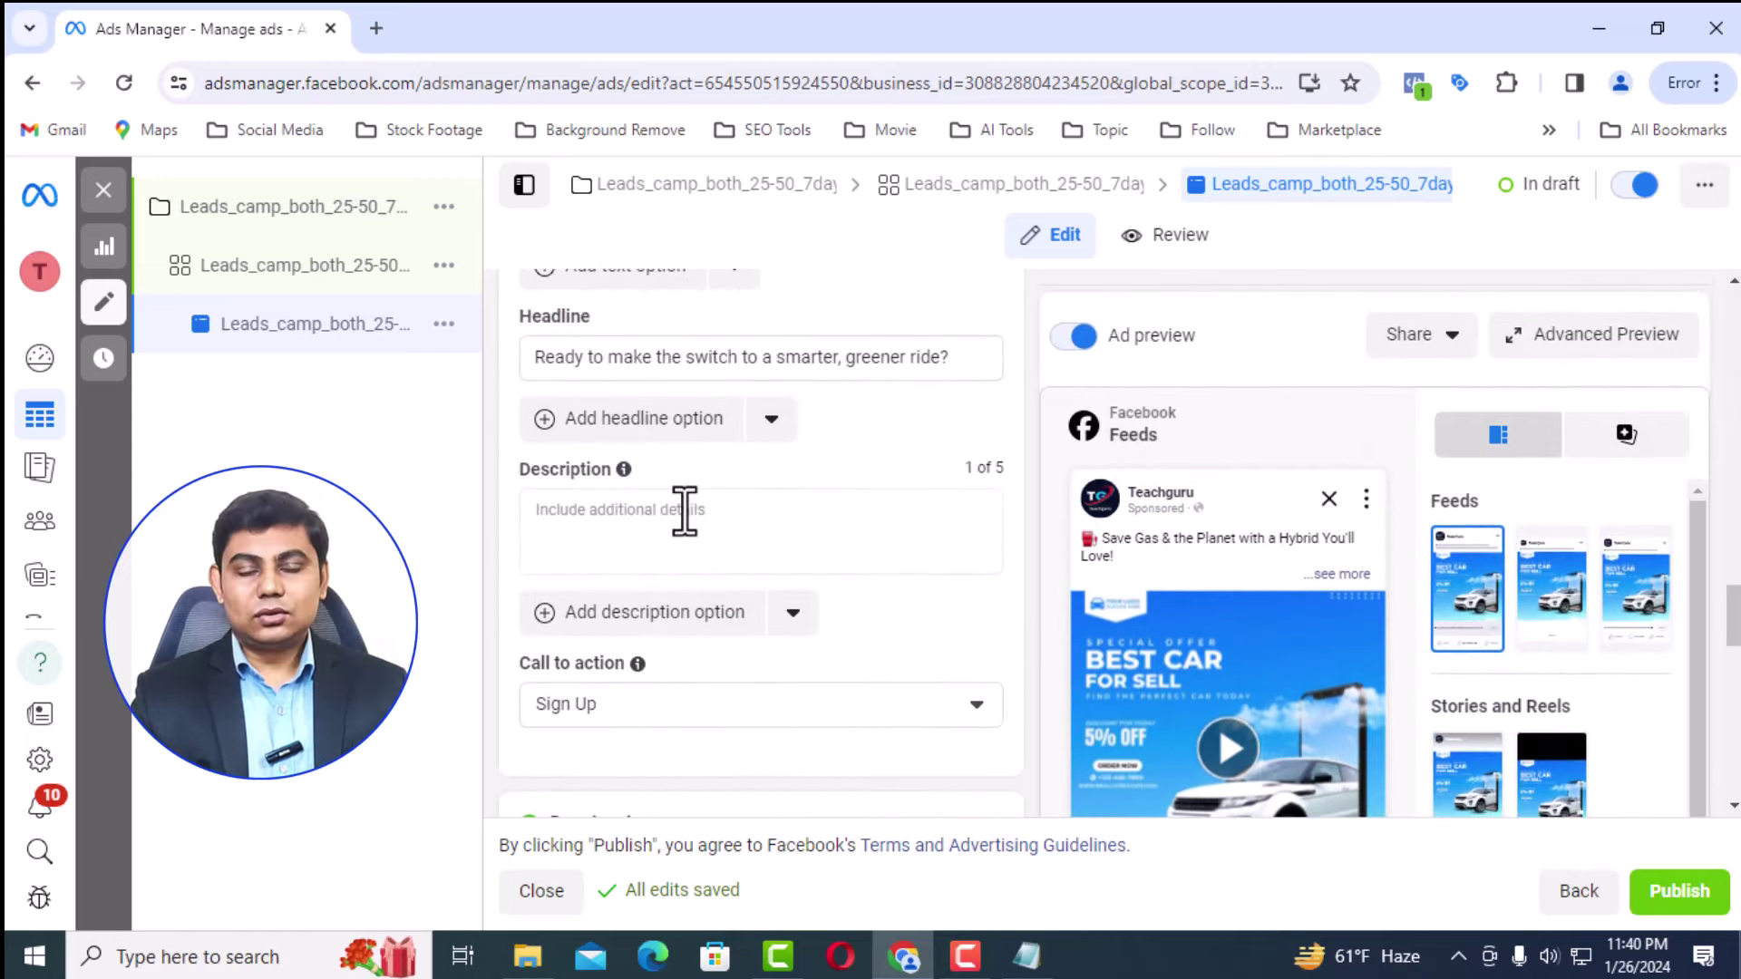
pyautogui.click(685, 510)
pyautogui.hotkey('ctrl', 'v')
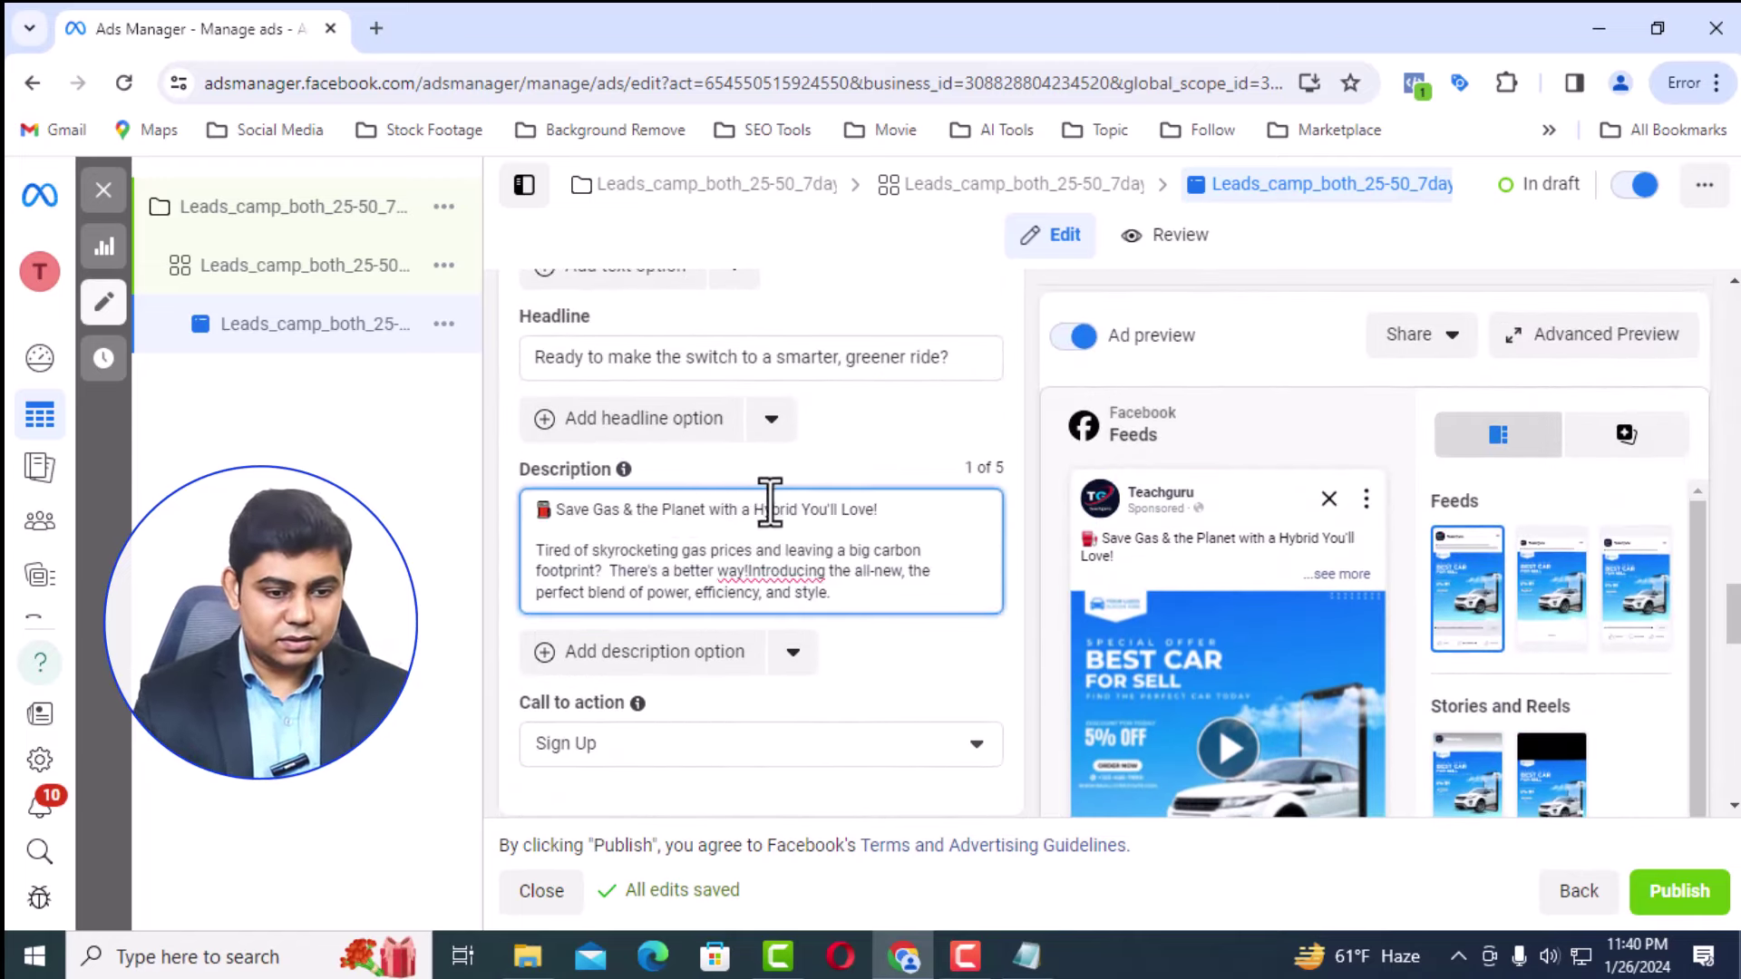
pyautogui.scroll(-5, 870, 454)
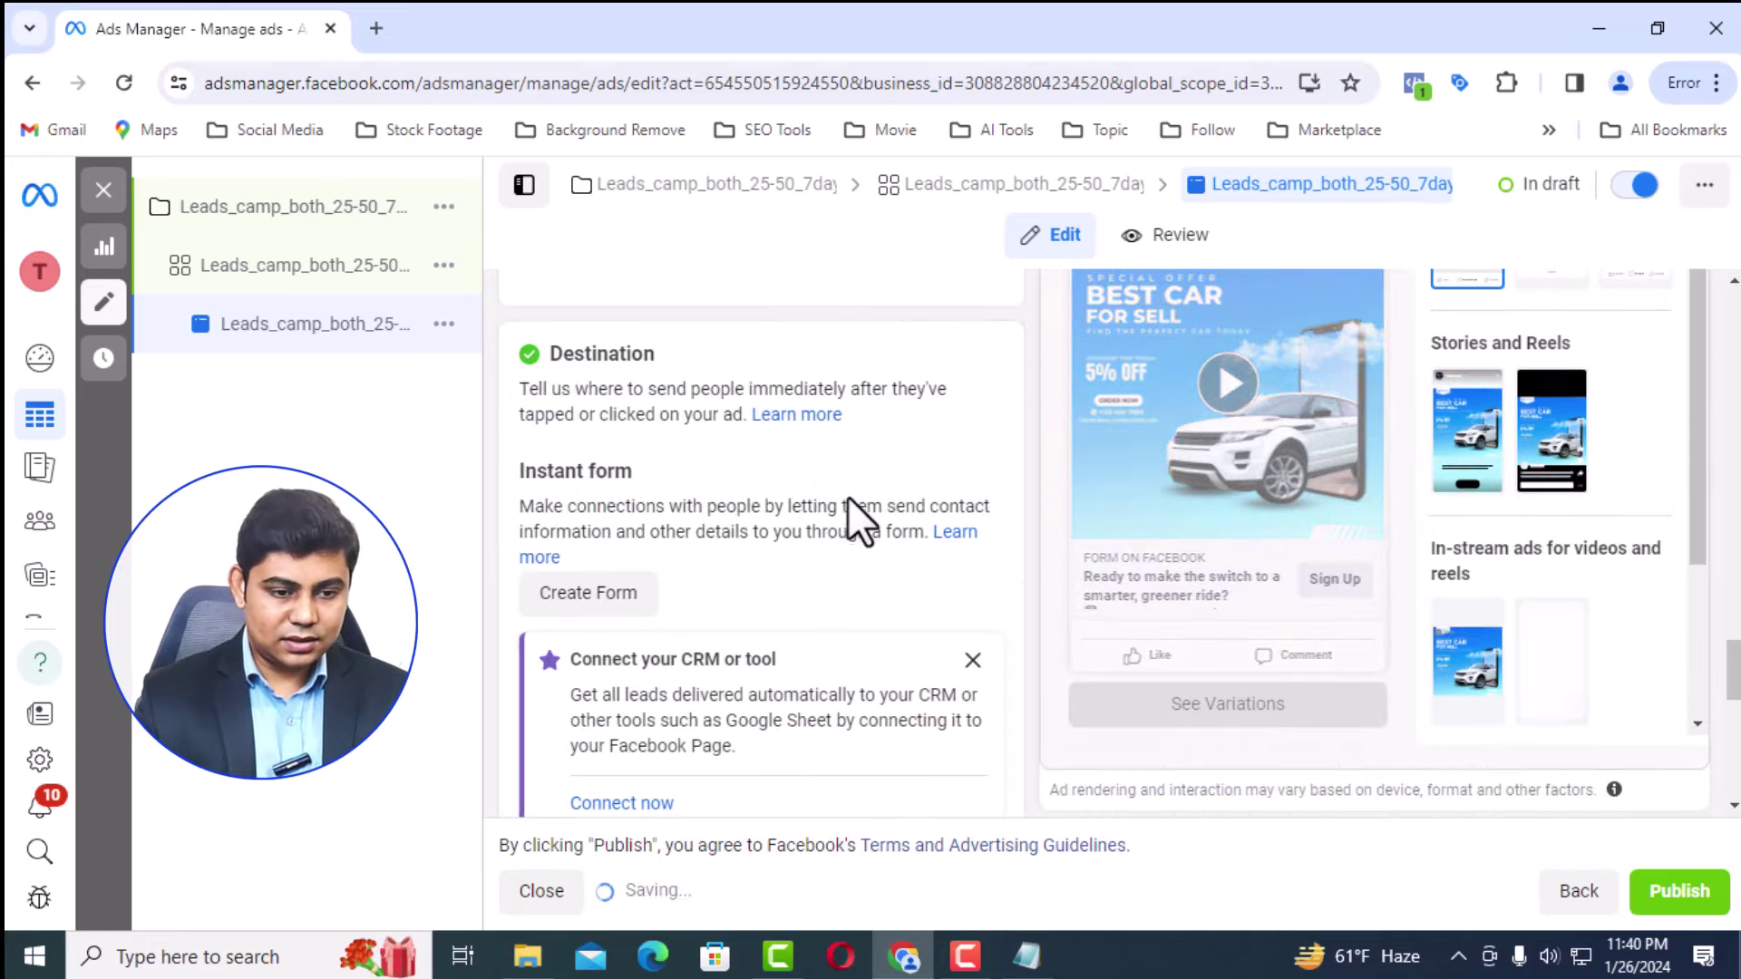
# Start creating a new instant form in the ad's Destination section
pyautogui.scroll(-1, 897, 472)
pyautogui.scroll(6, 954, 432)
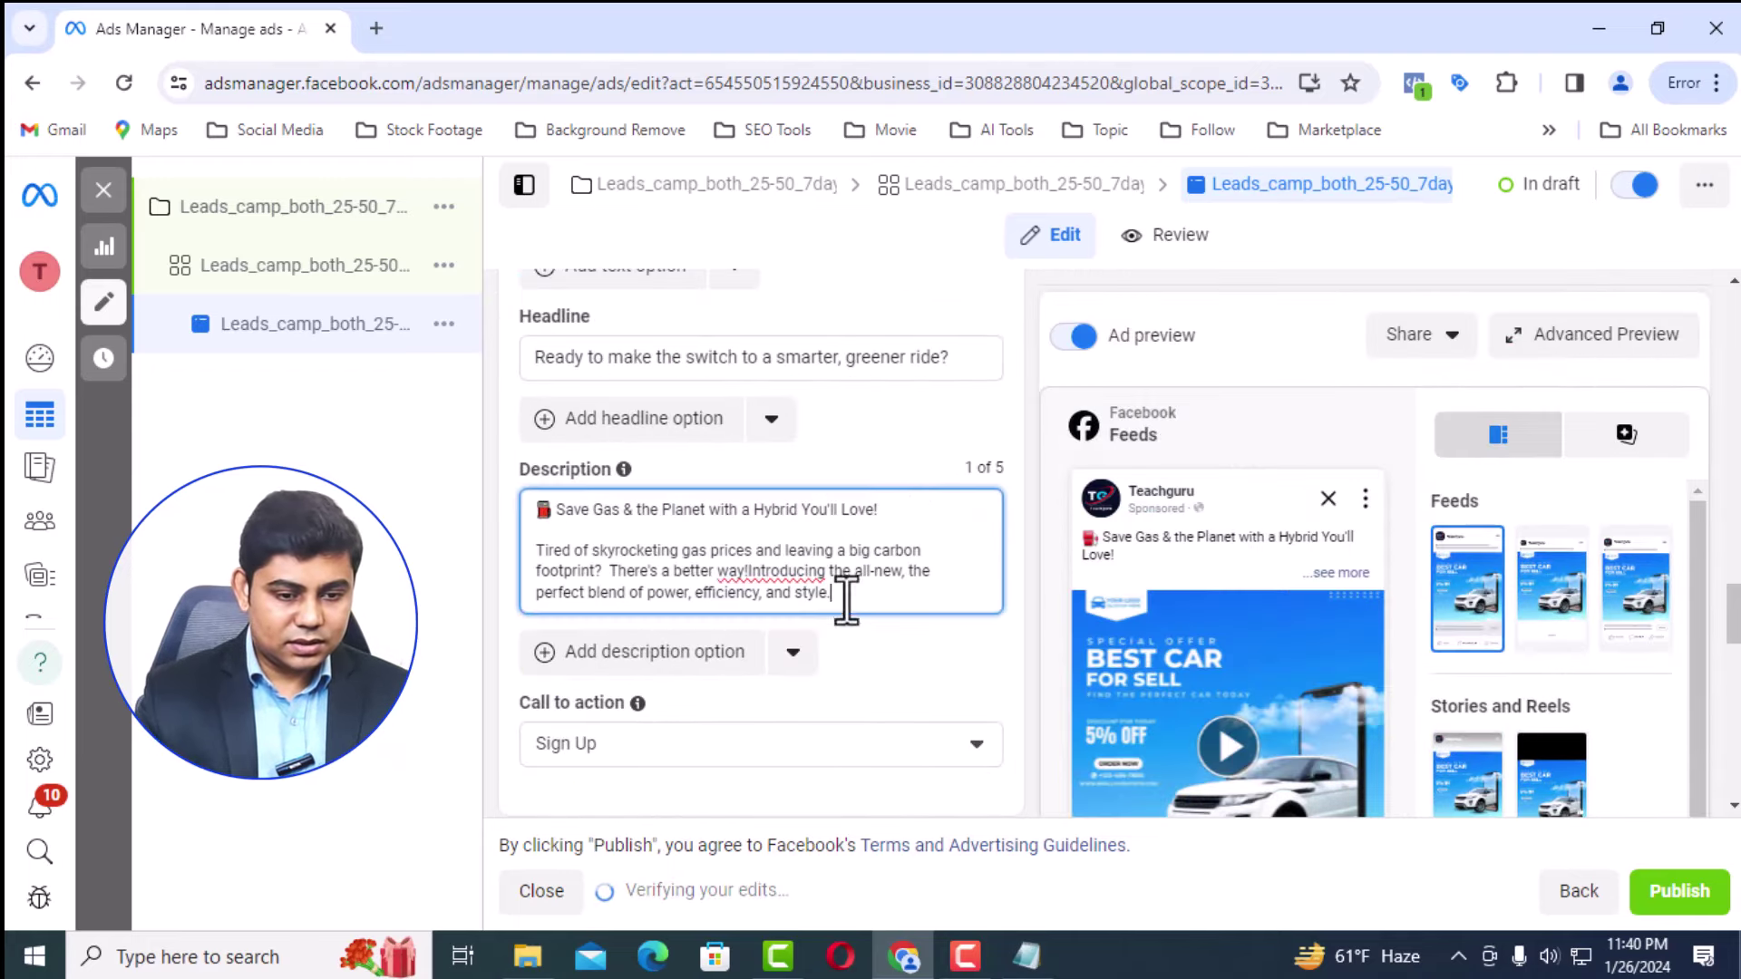
pyautogui.scroll(-3, 868, 580)
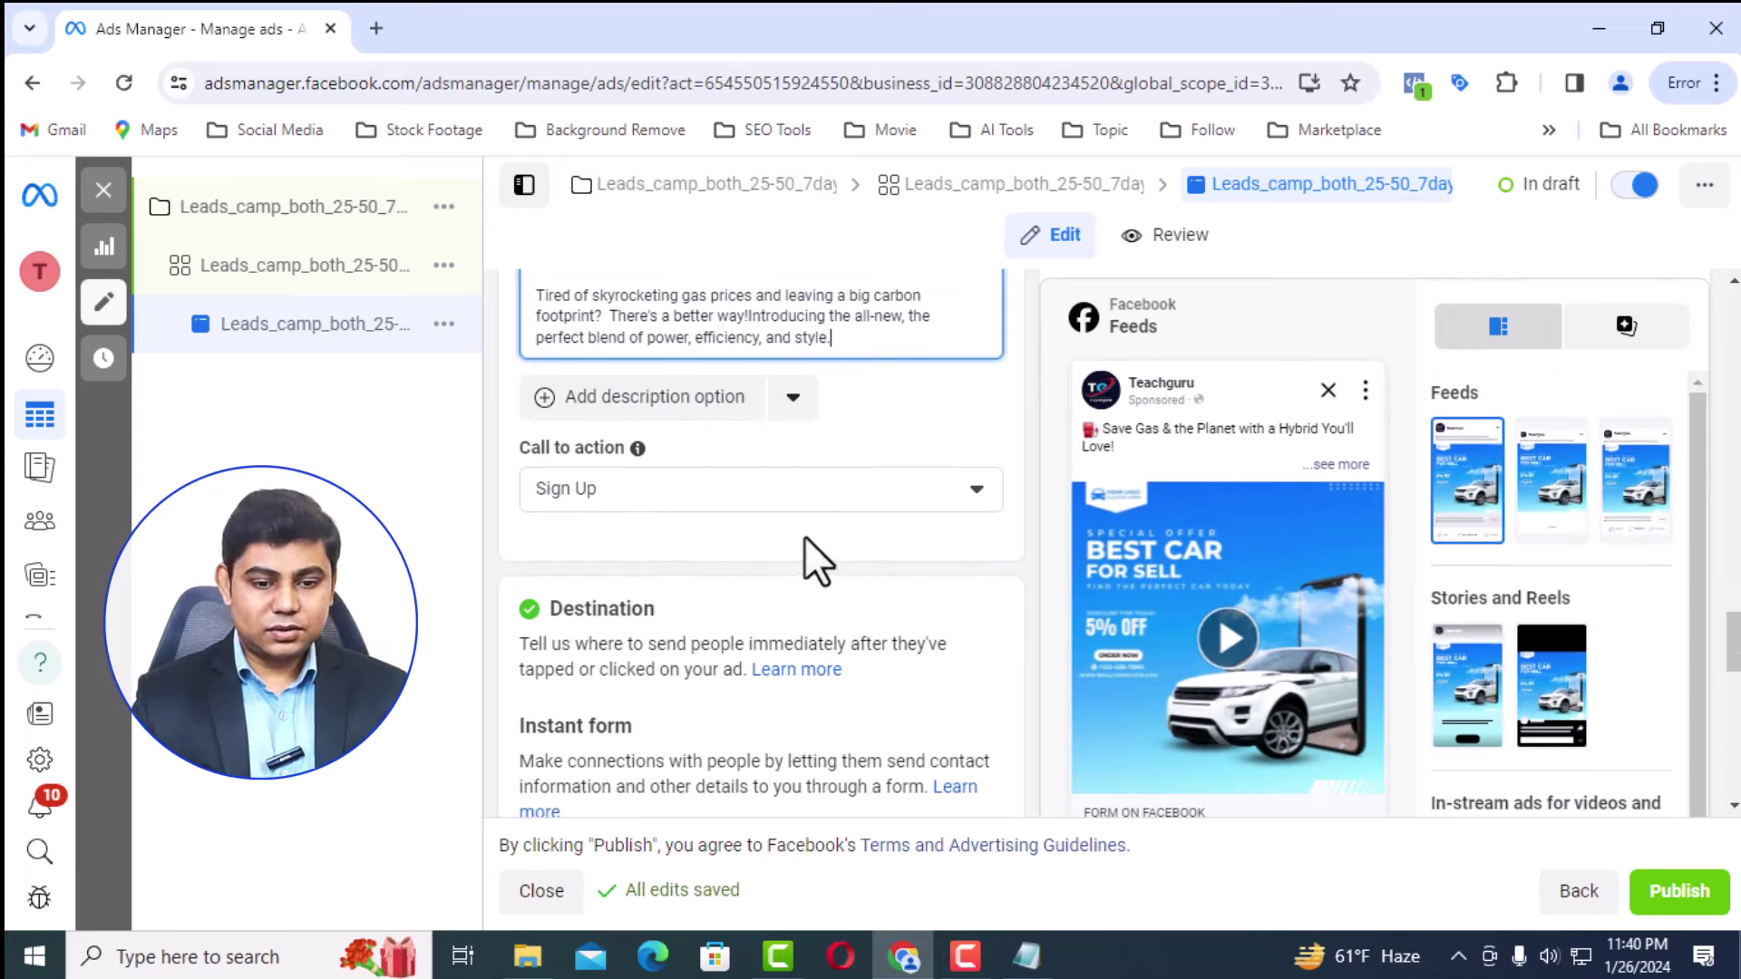
pyautogui.scroll(-4, 804, 536)
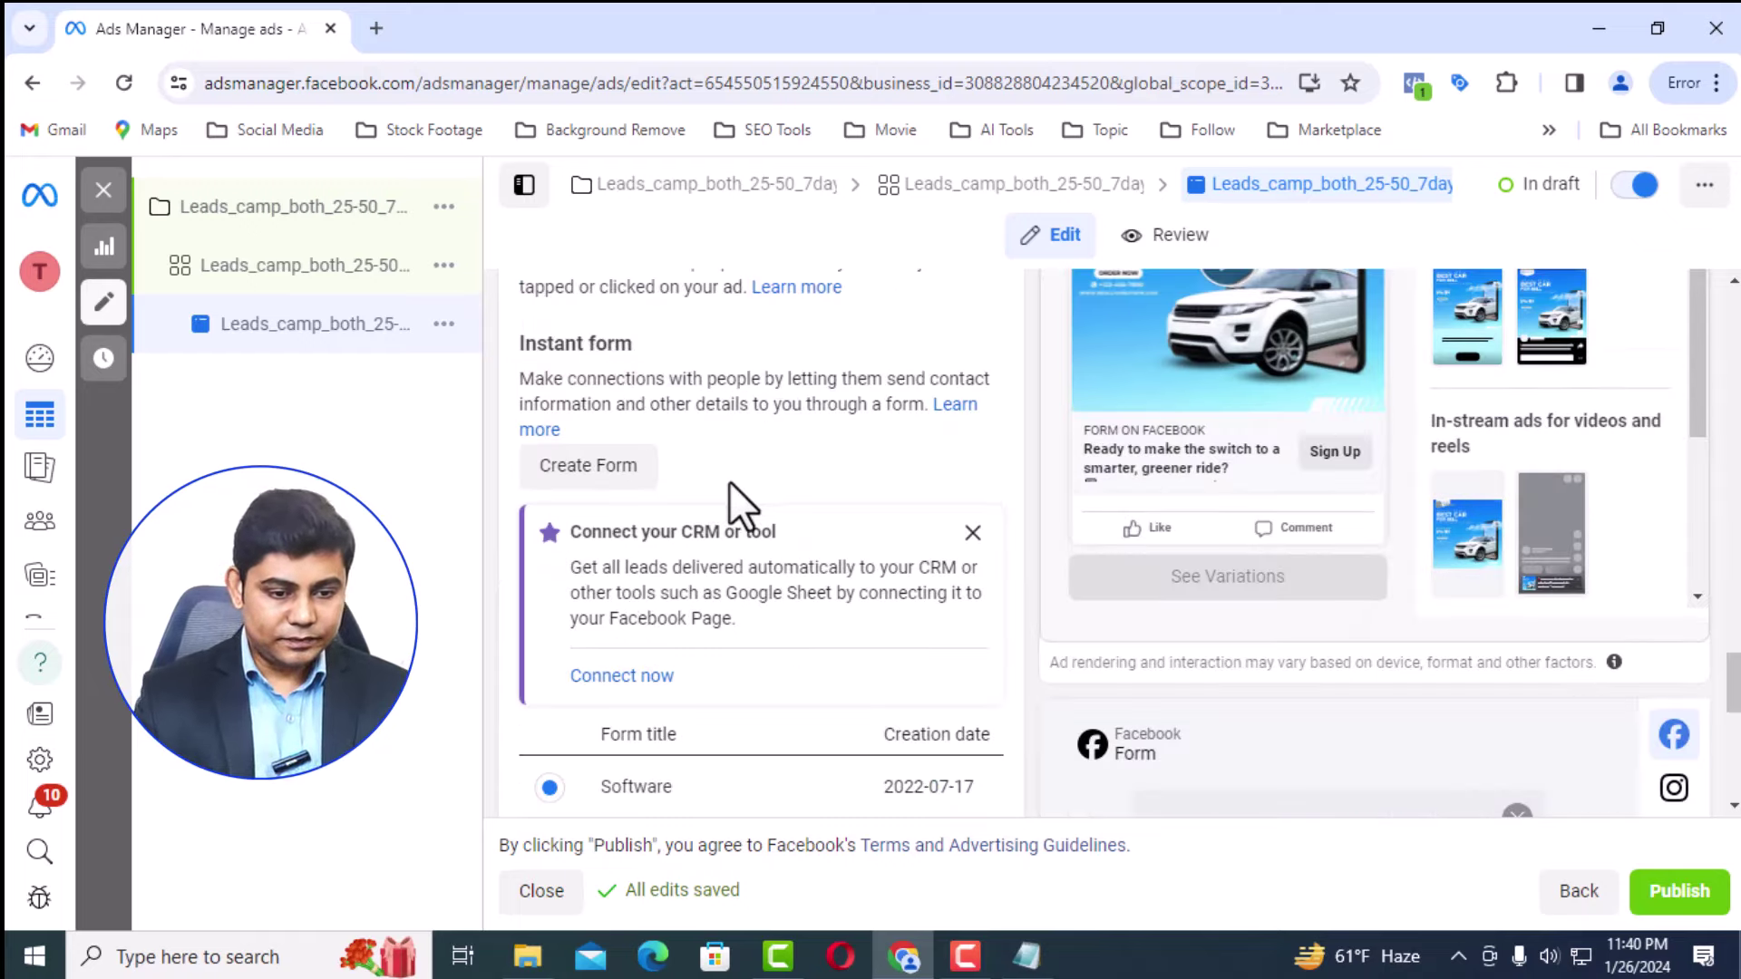
pyautogui.click(606, 467)
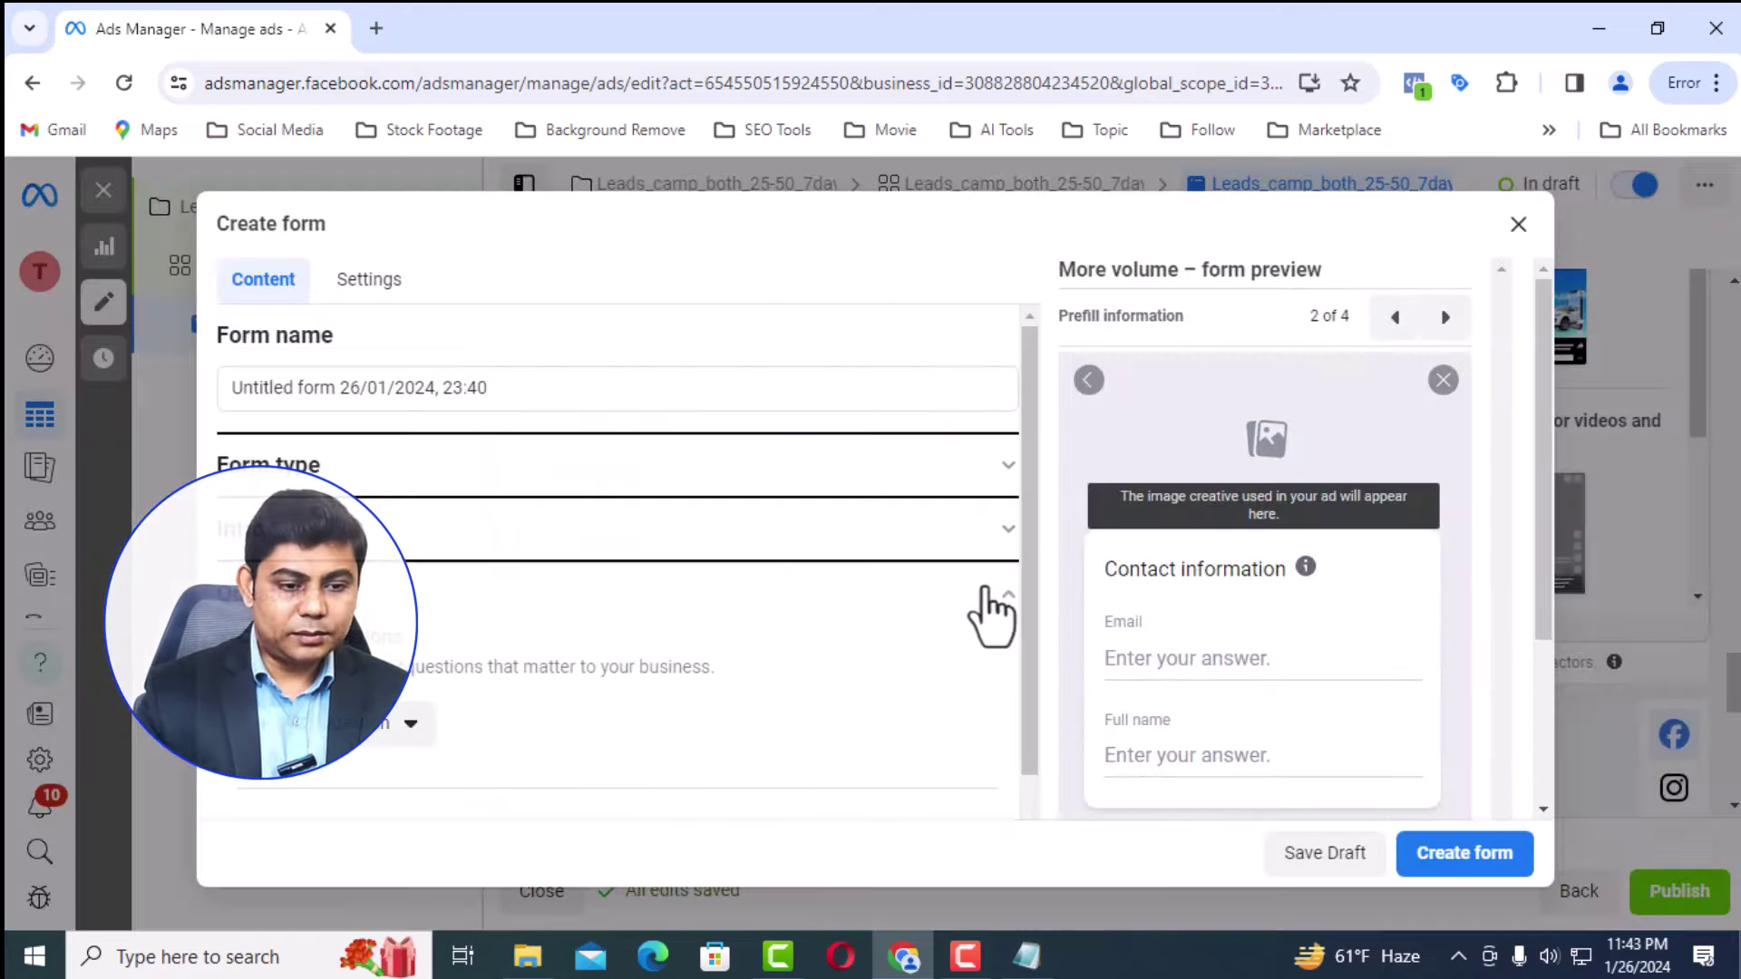
# Move the Full name field above Email in the form's prefill questions
pyautogui.scroll(-5, 889, 616)
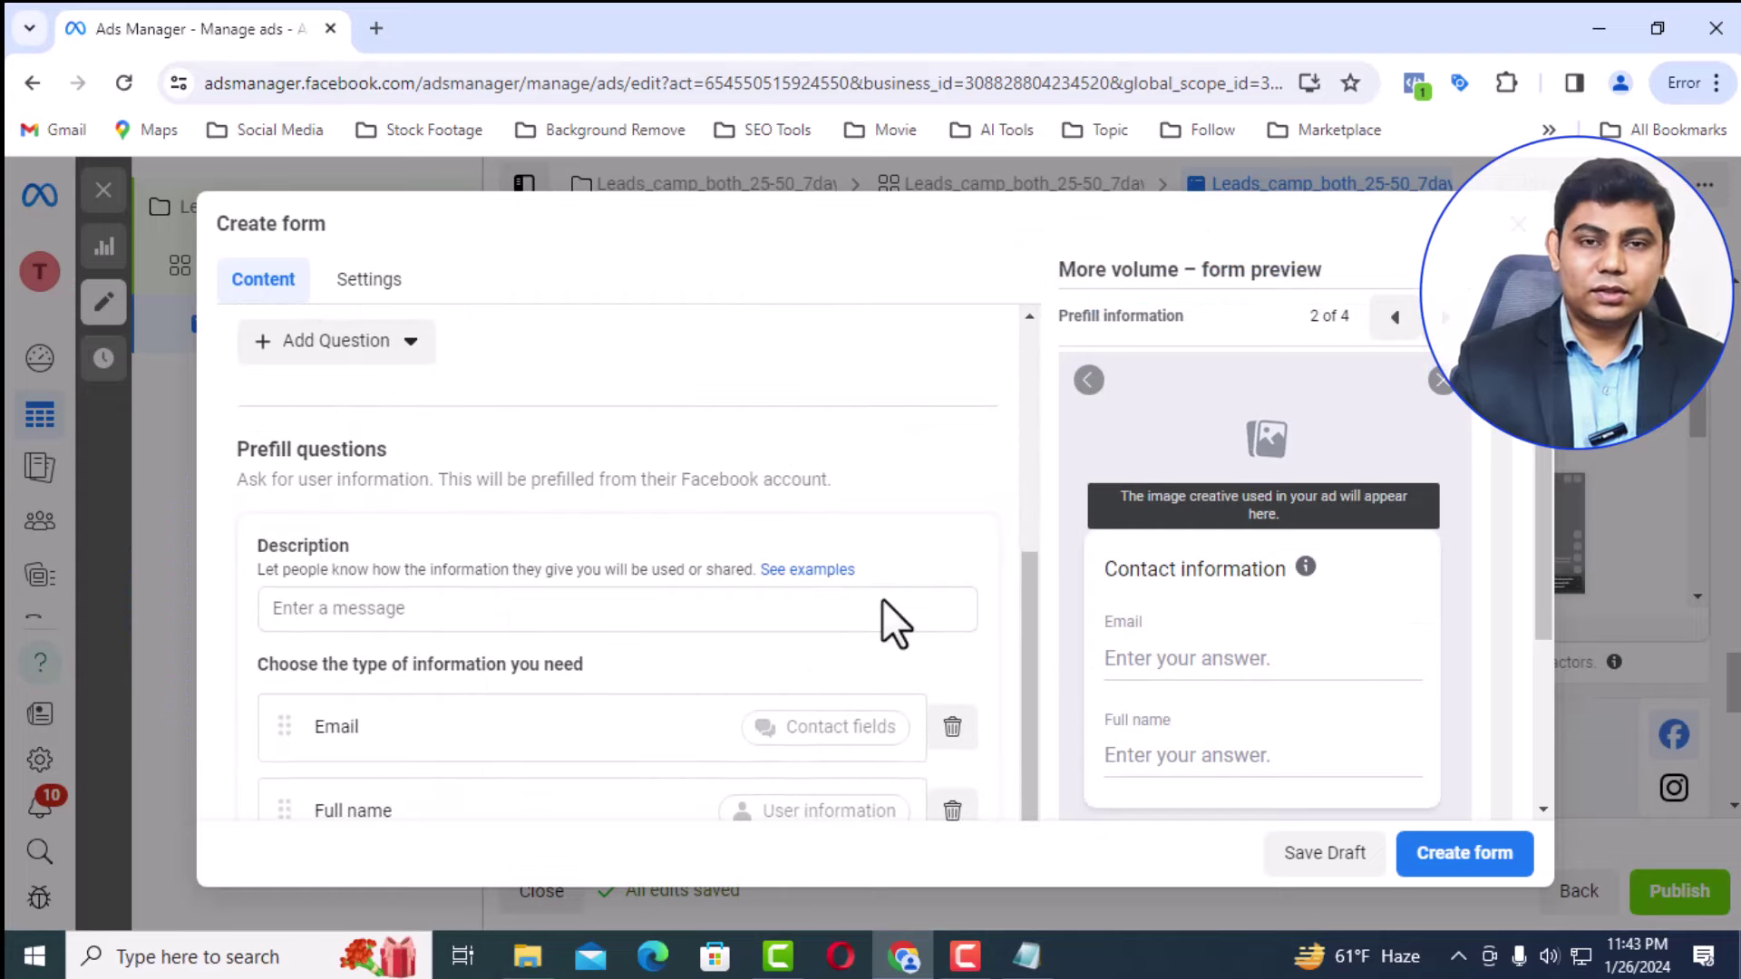
pyautogui.scroll(-3, 883, 601)
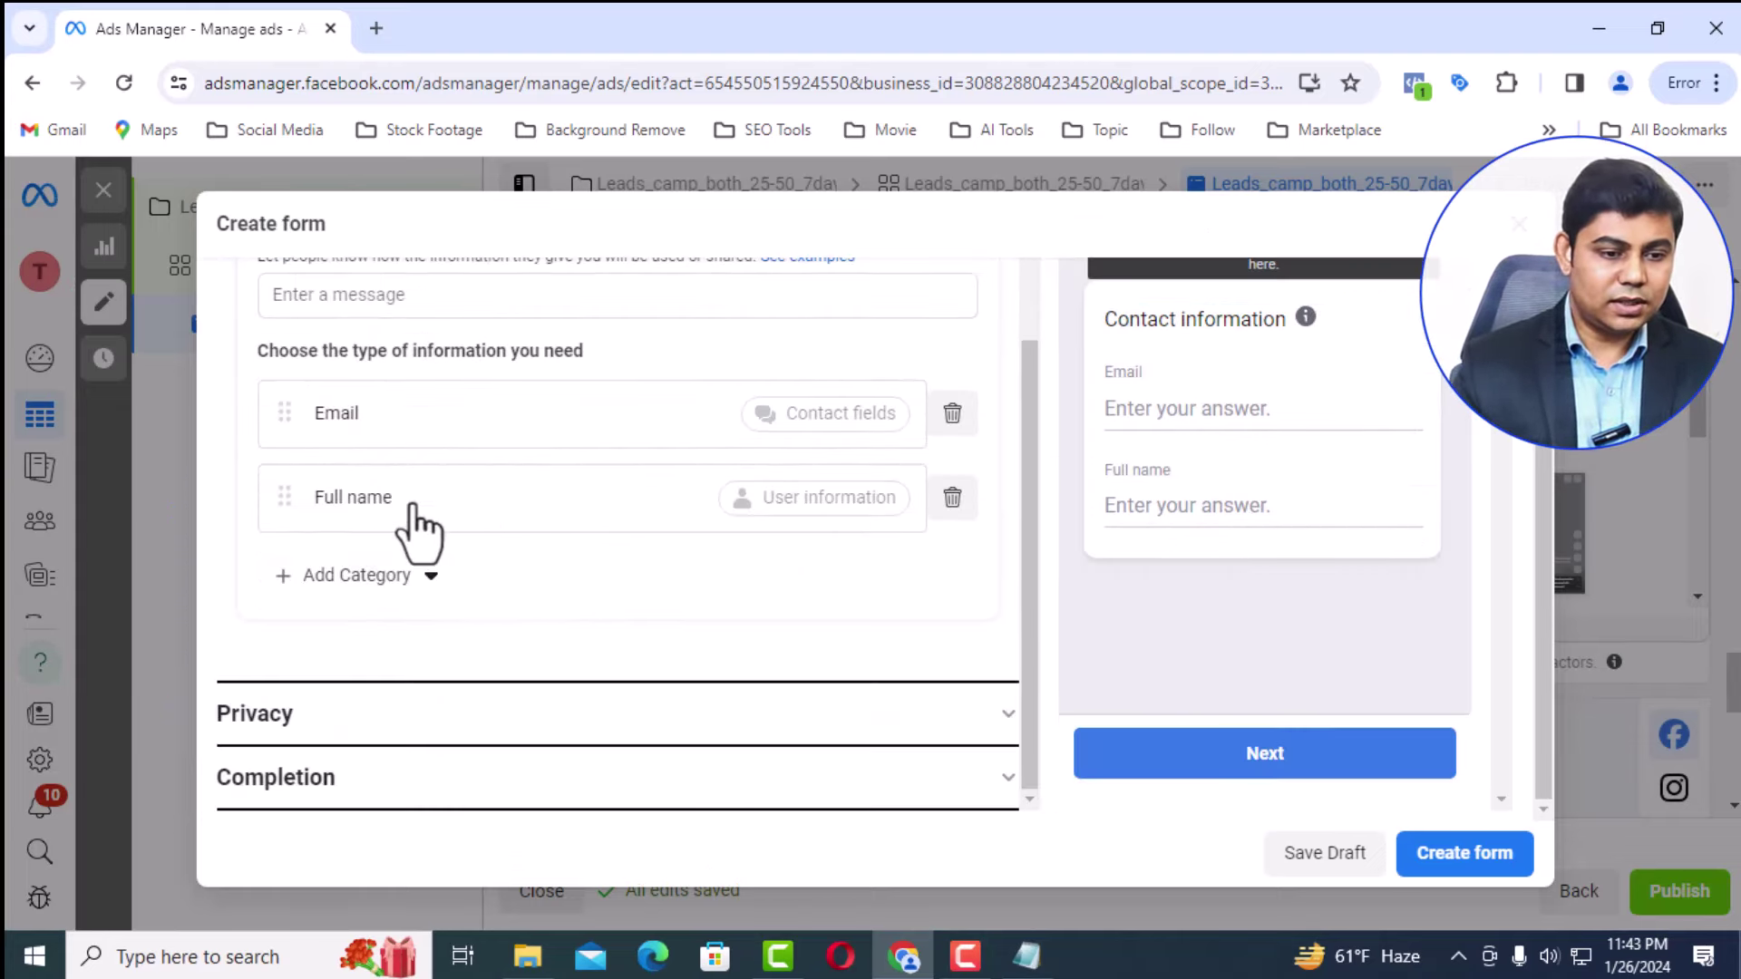
pyautogui.moveTo(415, 453); pyautogui.dragTo(415, 447)
pyautogui.moveTo(272, 505); pyautogui.dragTo(291, 390)
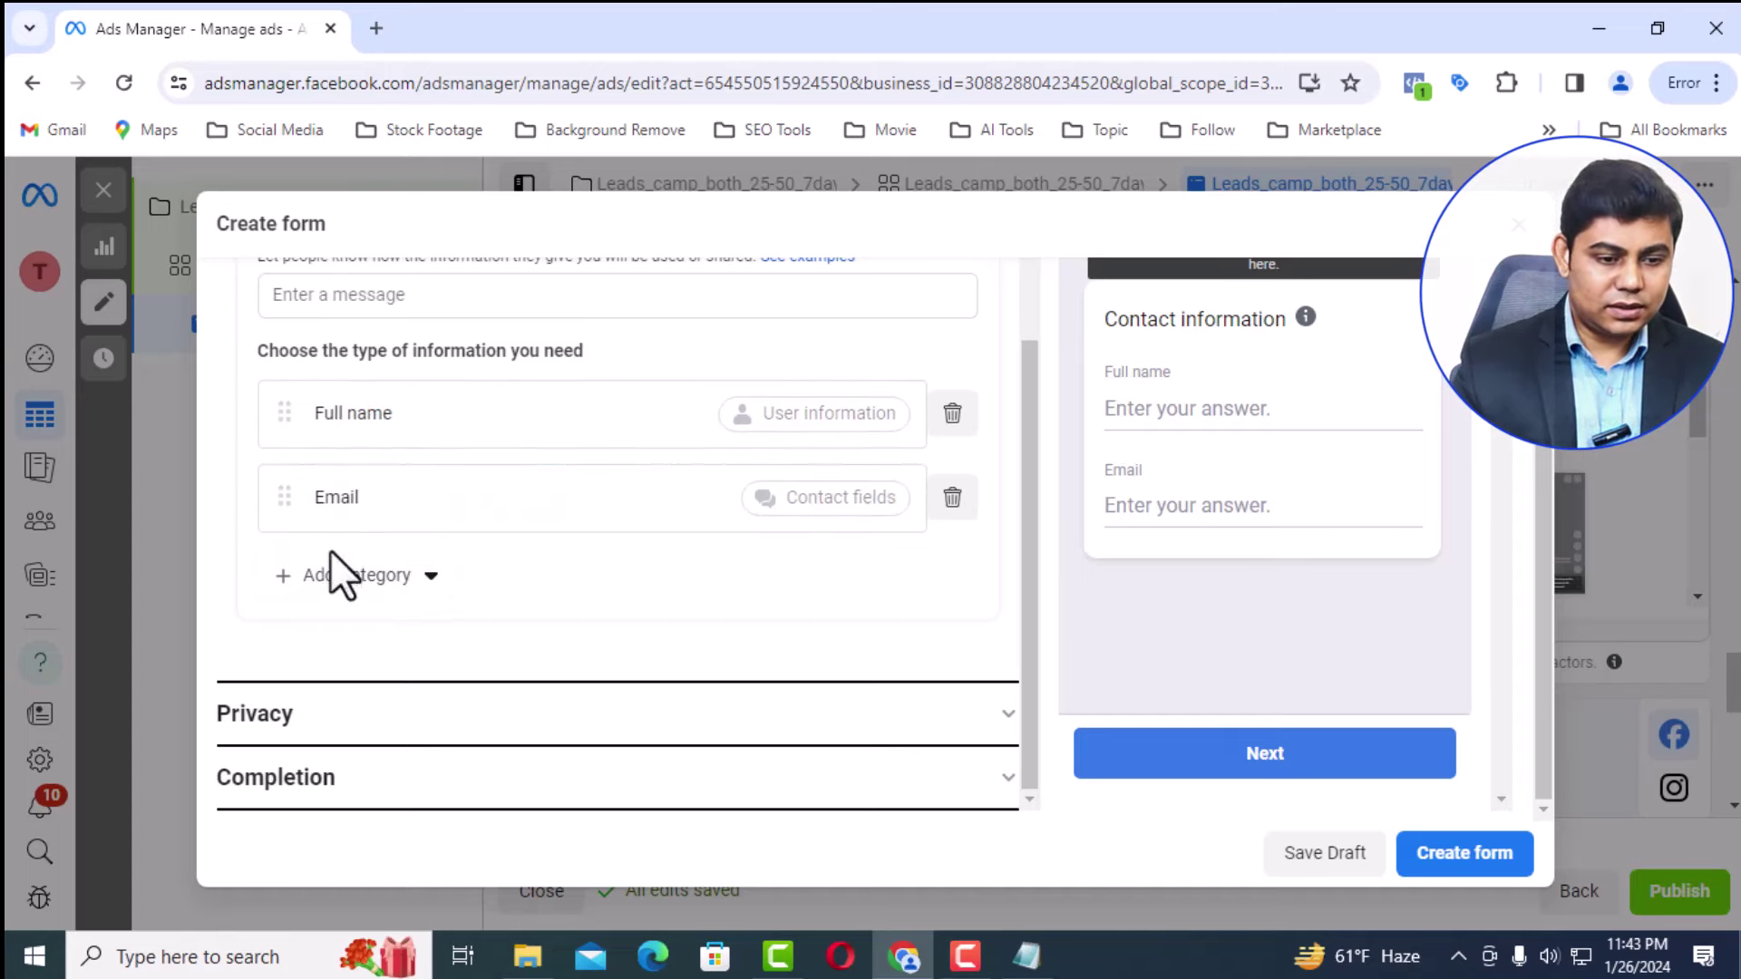
# Add the Phone number contact field to the form's prefill questions
pyautogui.click(384, 576)
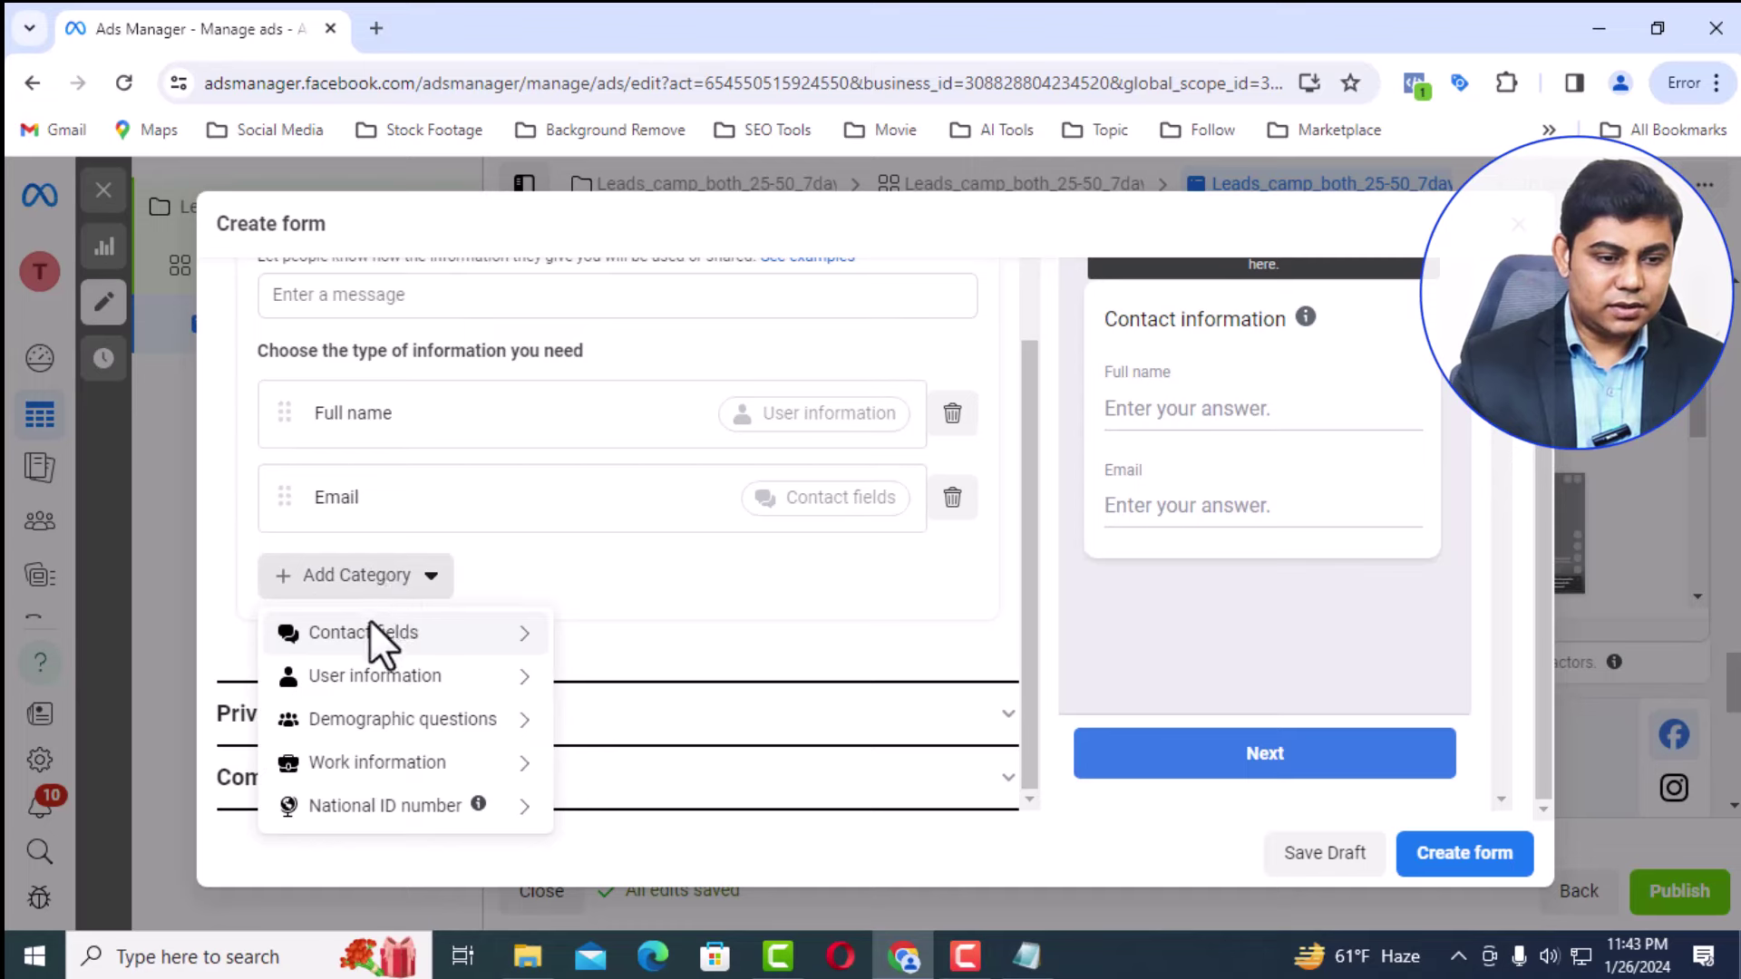
pyautogui.moveTo(368, 624)
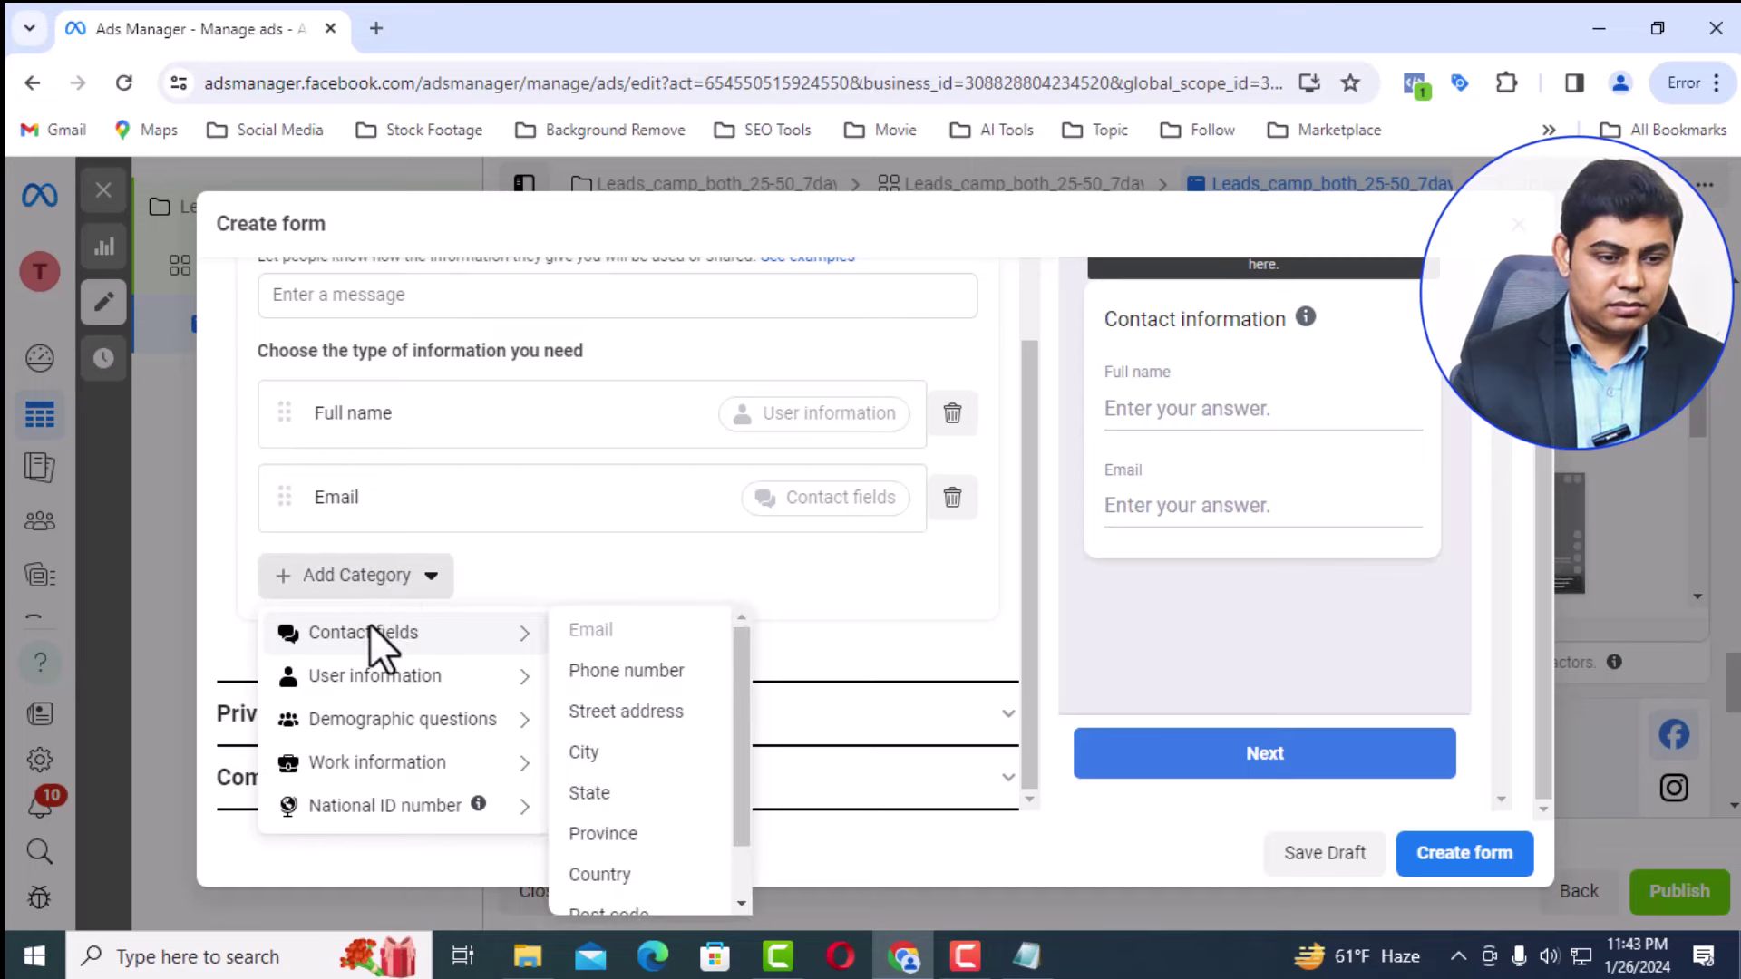
pyautogui.click(635, 671)
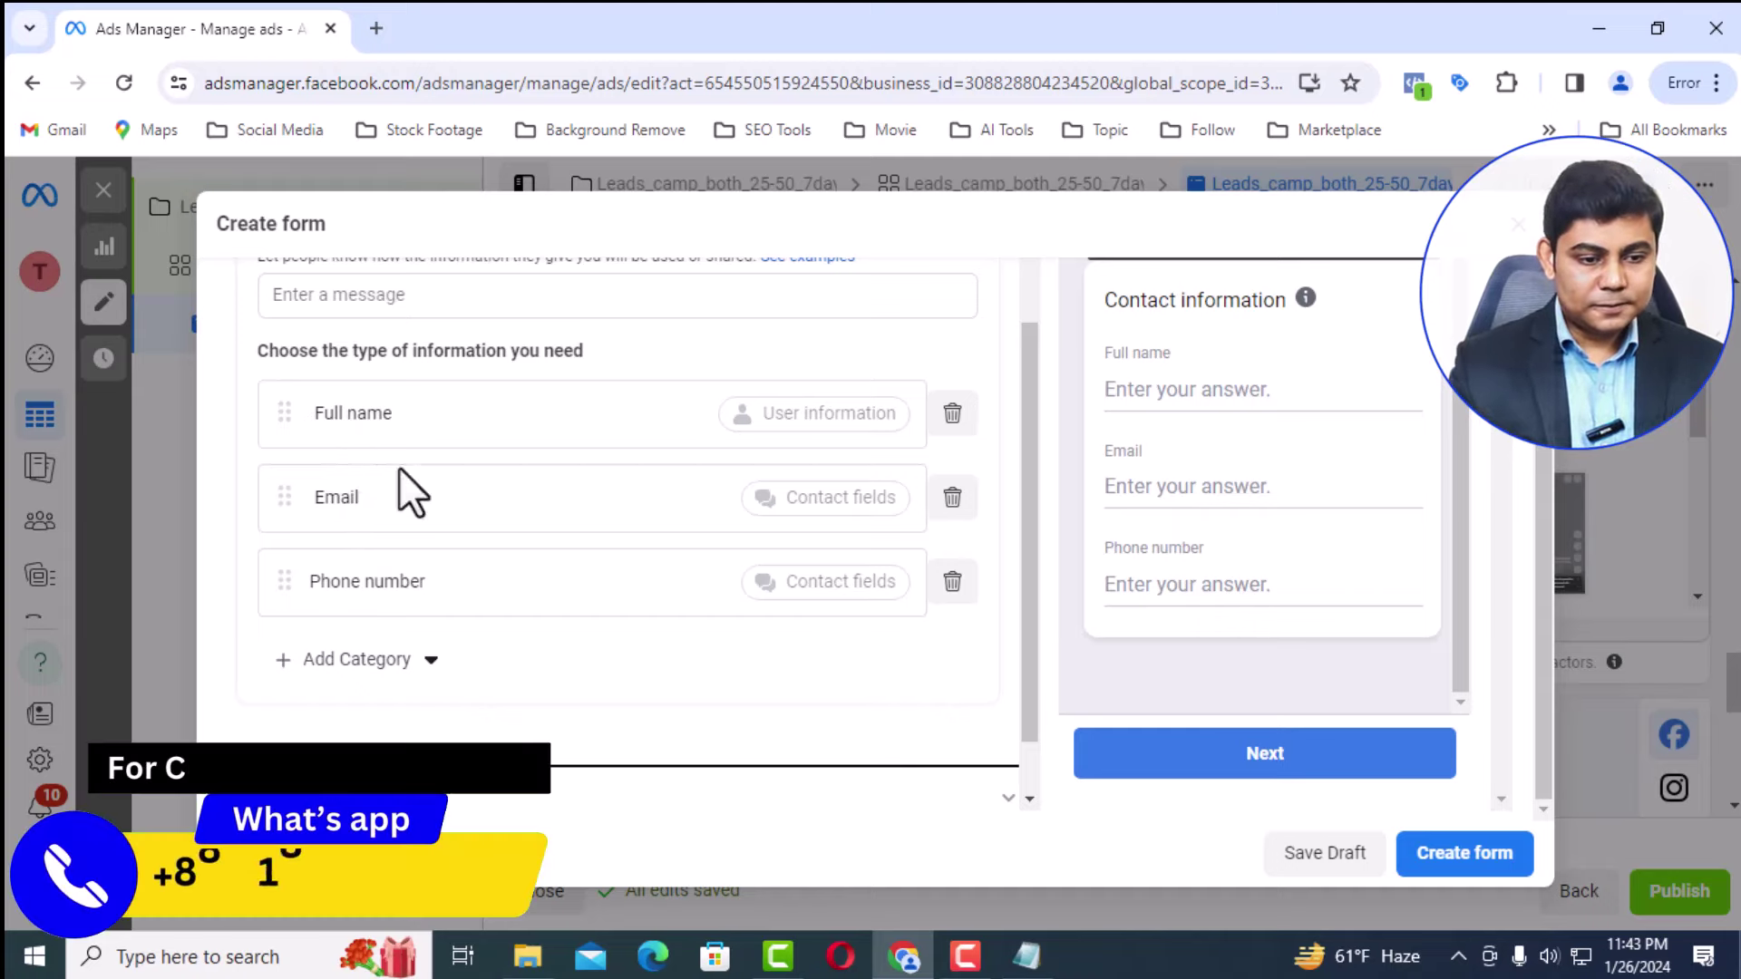
# Copy "Save Gas & the Planet with a Hybrid You'll Love!" from Notepad into the prefill questions' description
pyautogui.scroll(3, 631, 553)
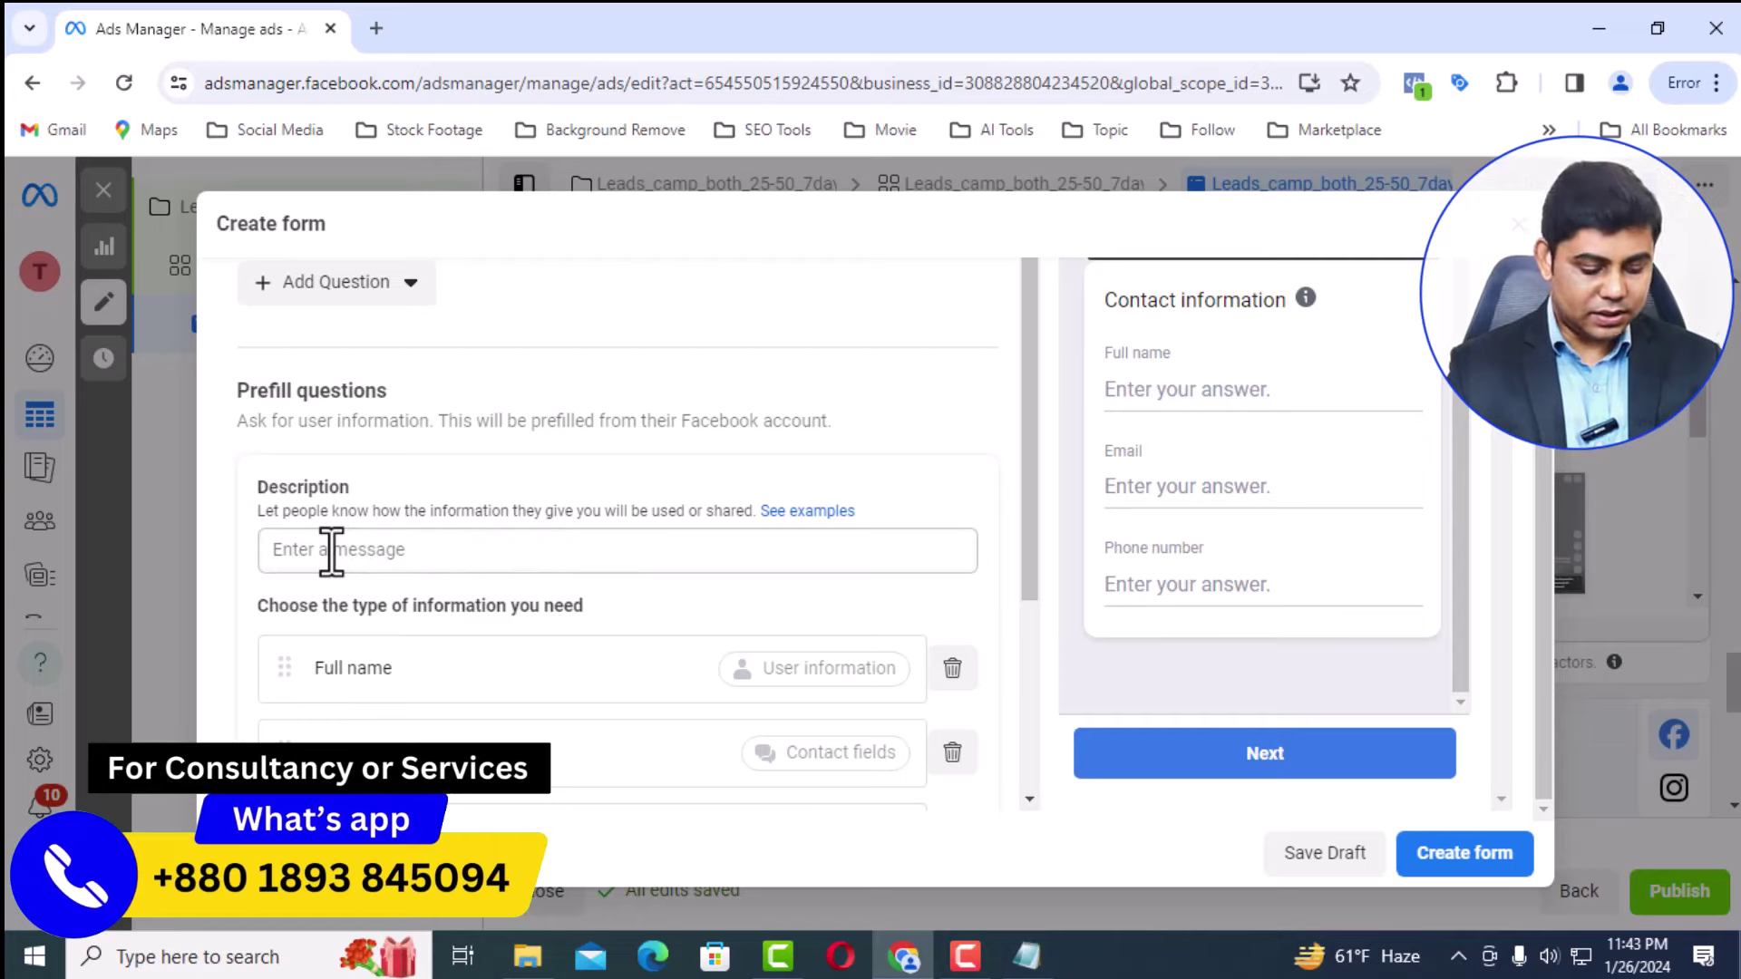
pyautogui.click(332, 550)
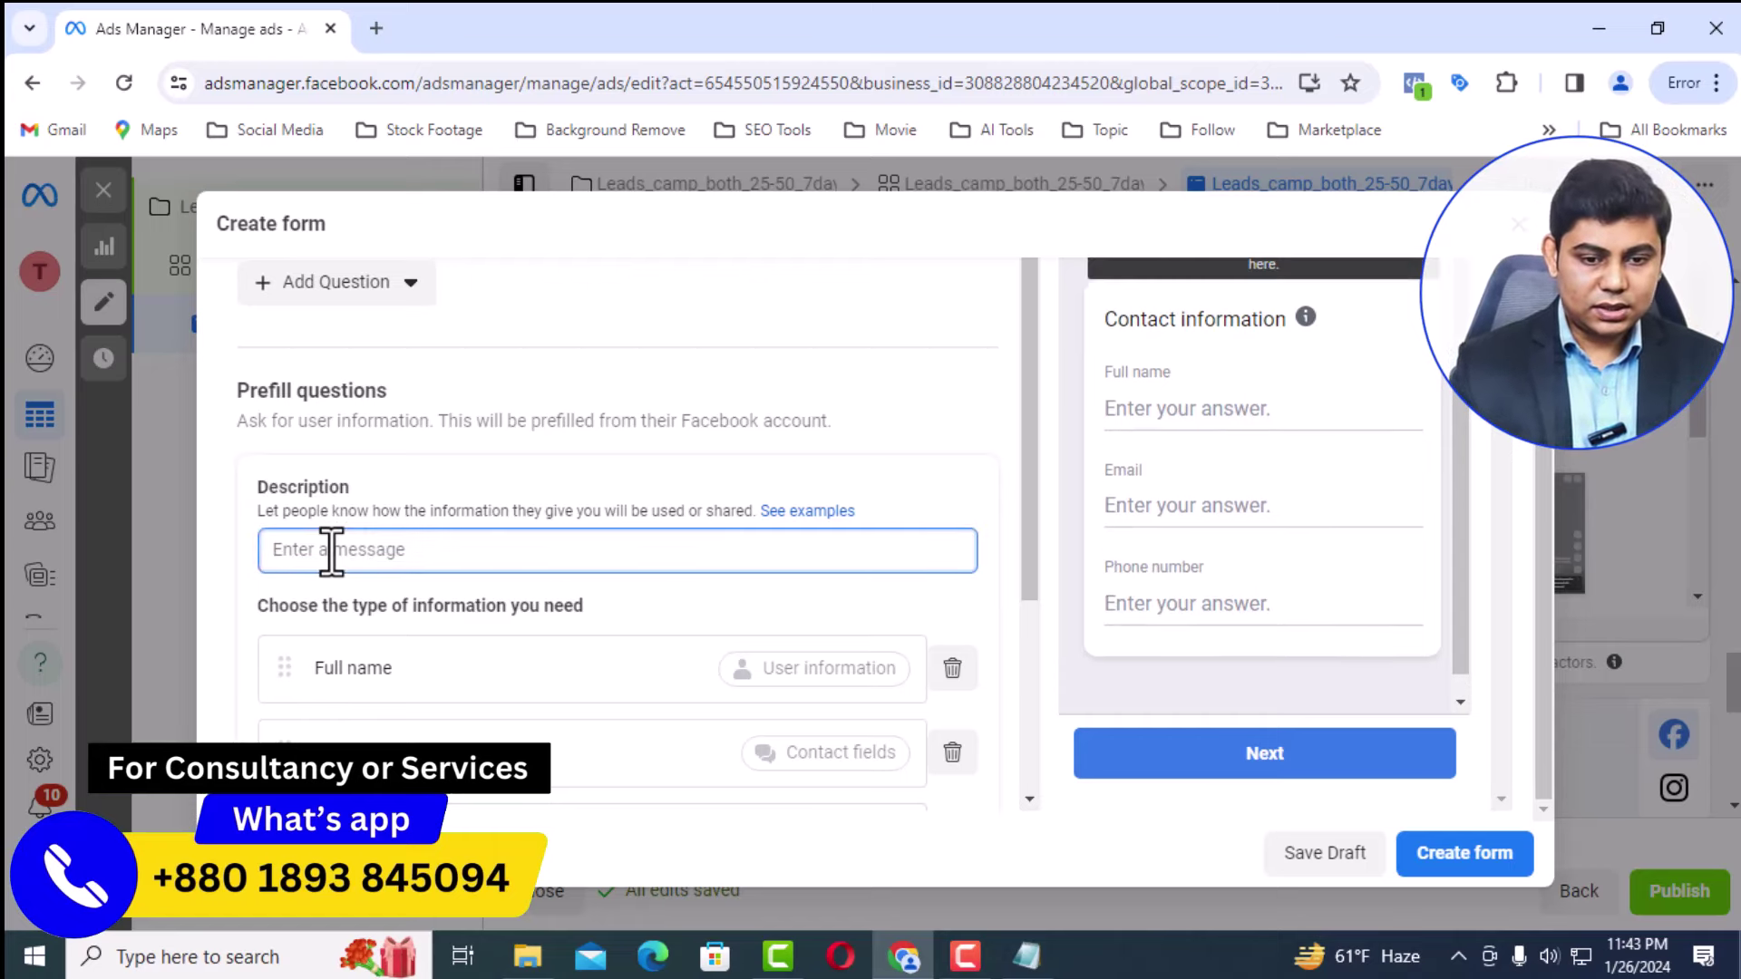
pyautogui.click(1027, 956)
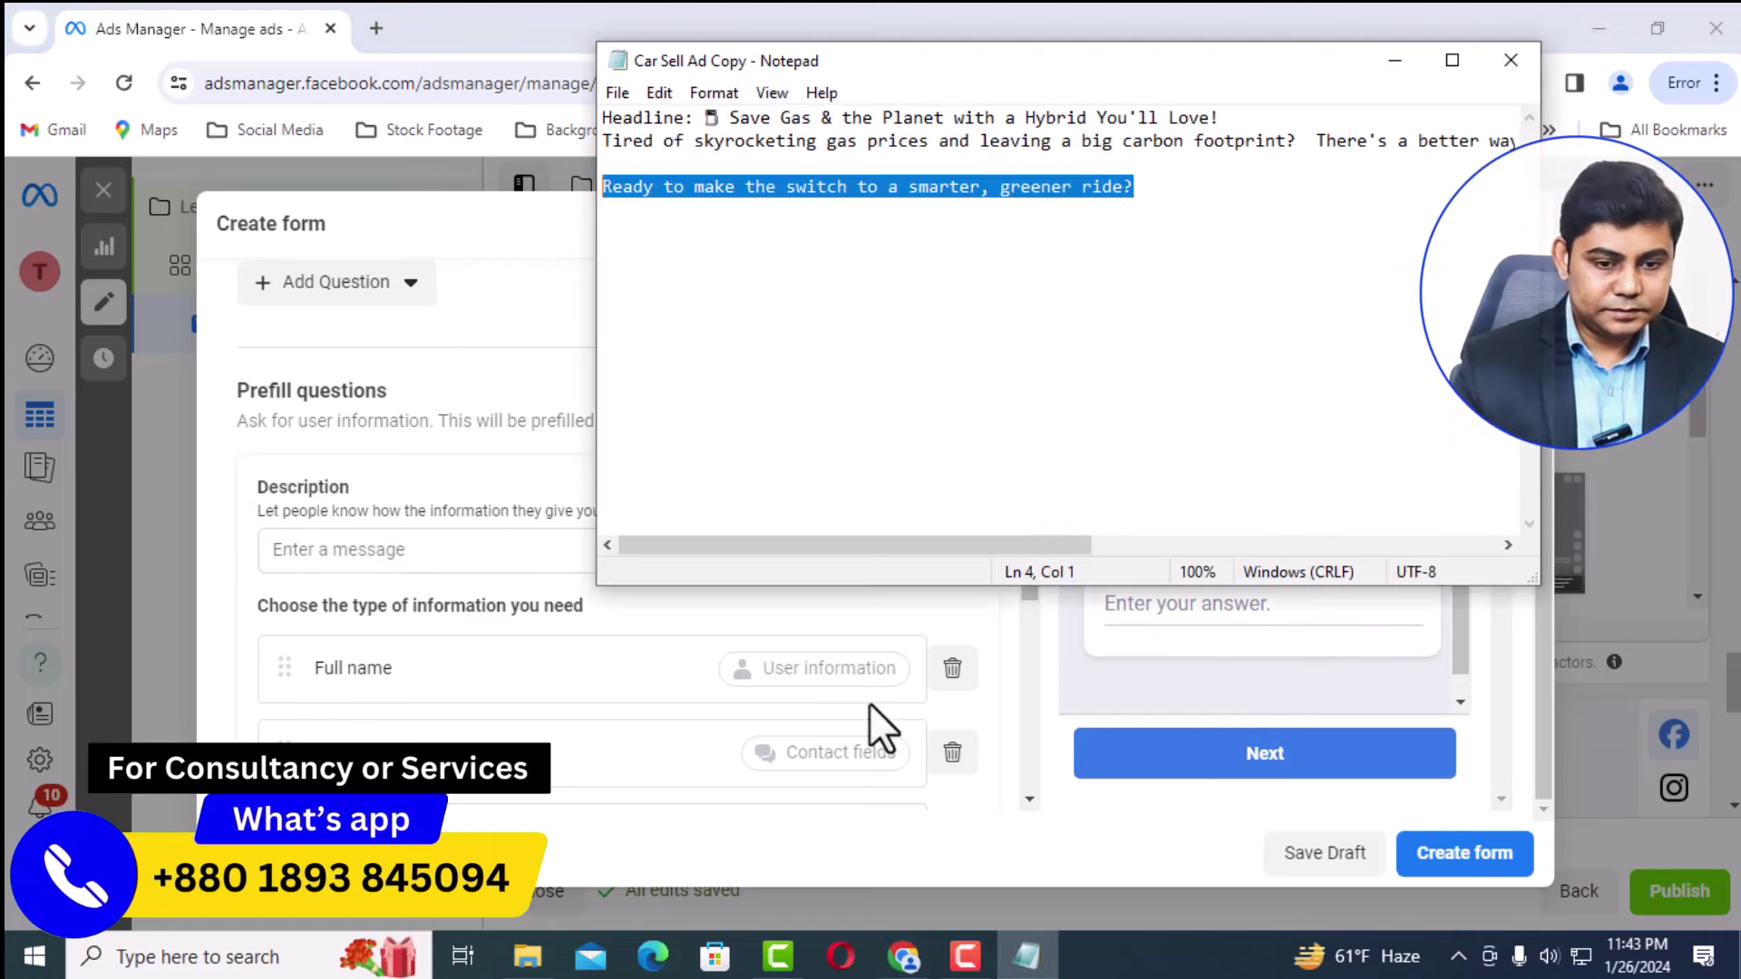
pyautogui.click(381, 547)
pyautogui.write("Save Gas & the Planet with a Hybrid You'll Love!")
pyautogui.scroll(-10, 886, 728)
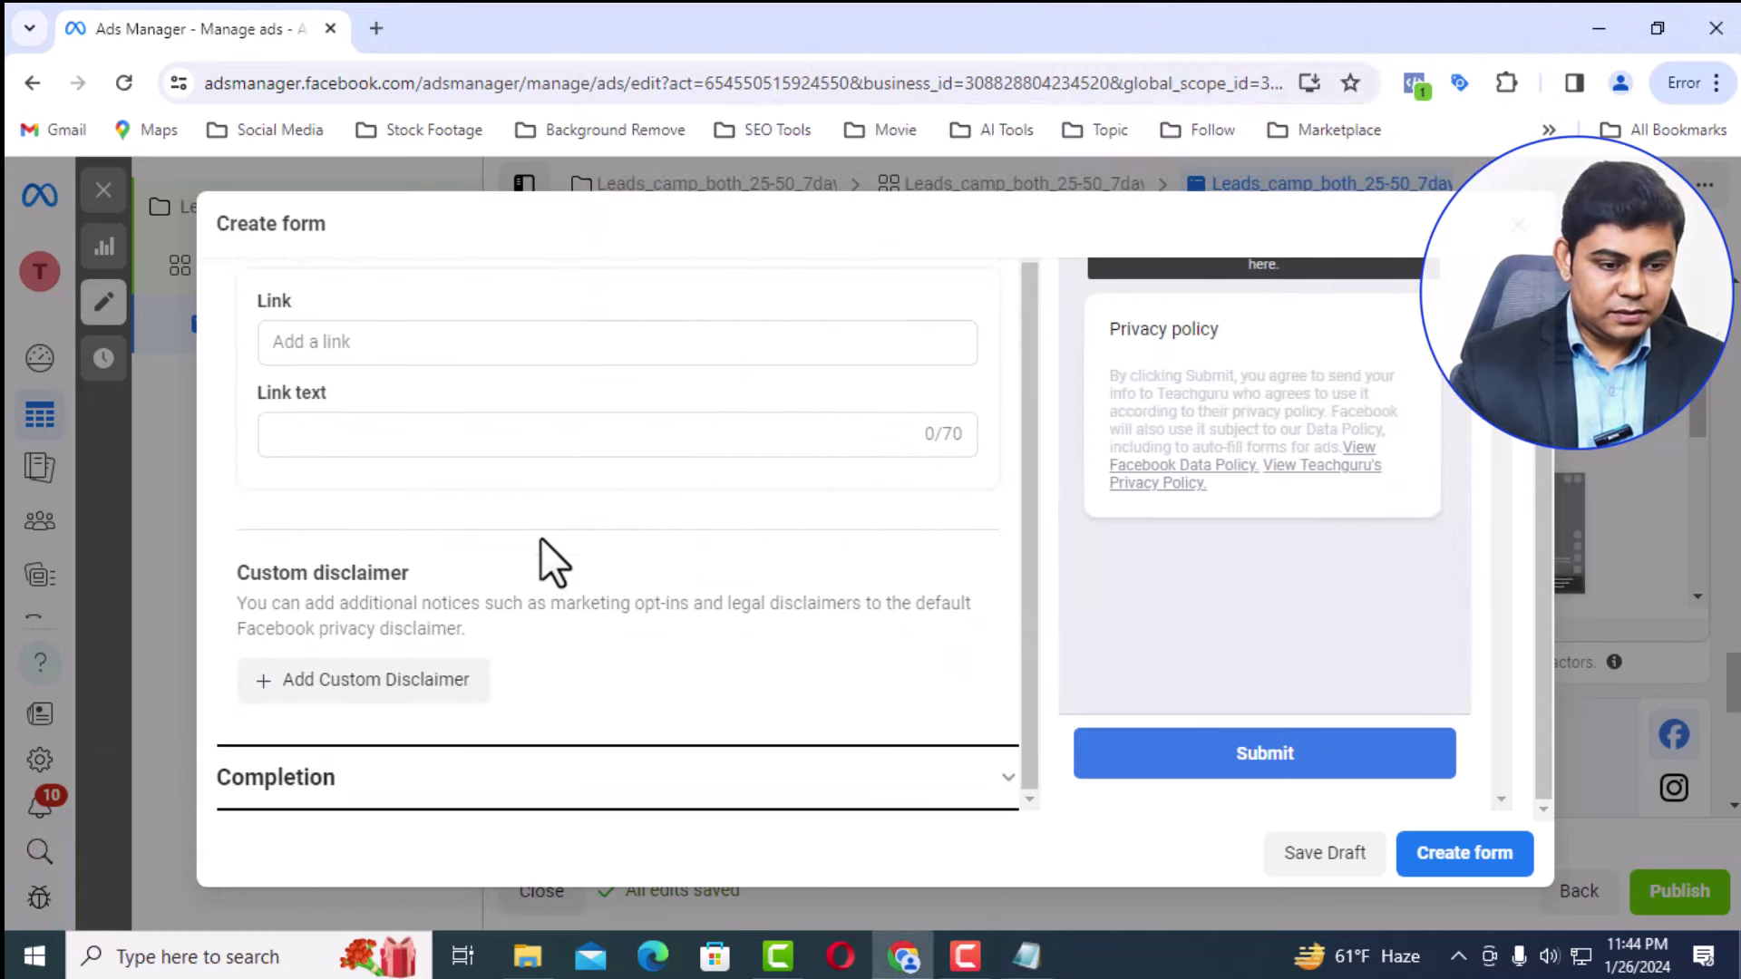
pyautogui.click(447, 354)
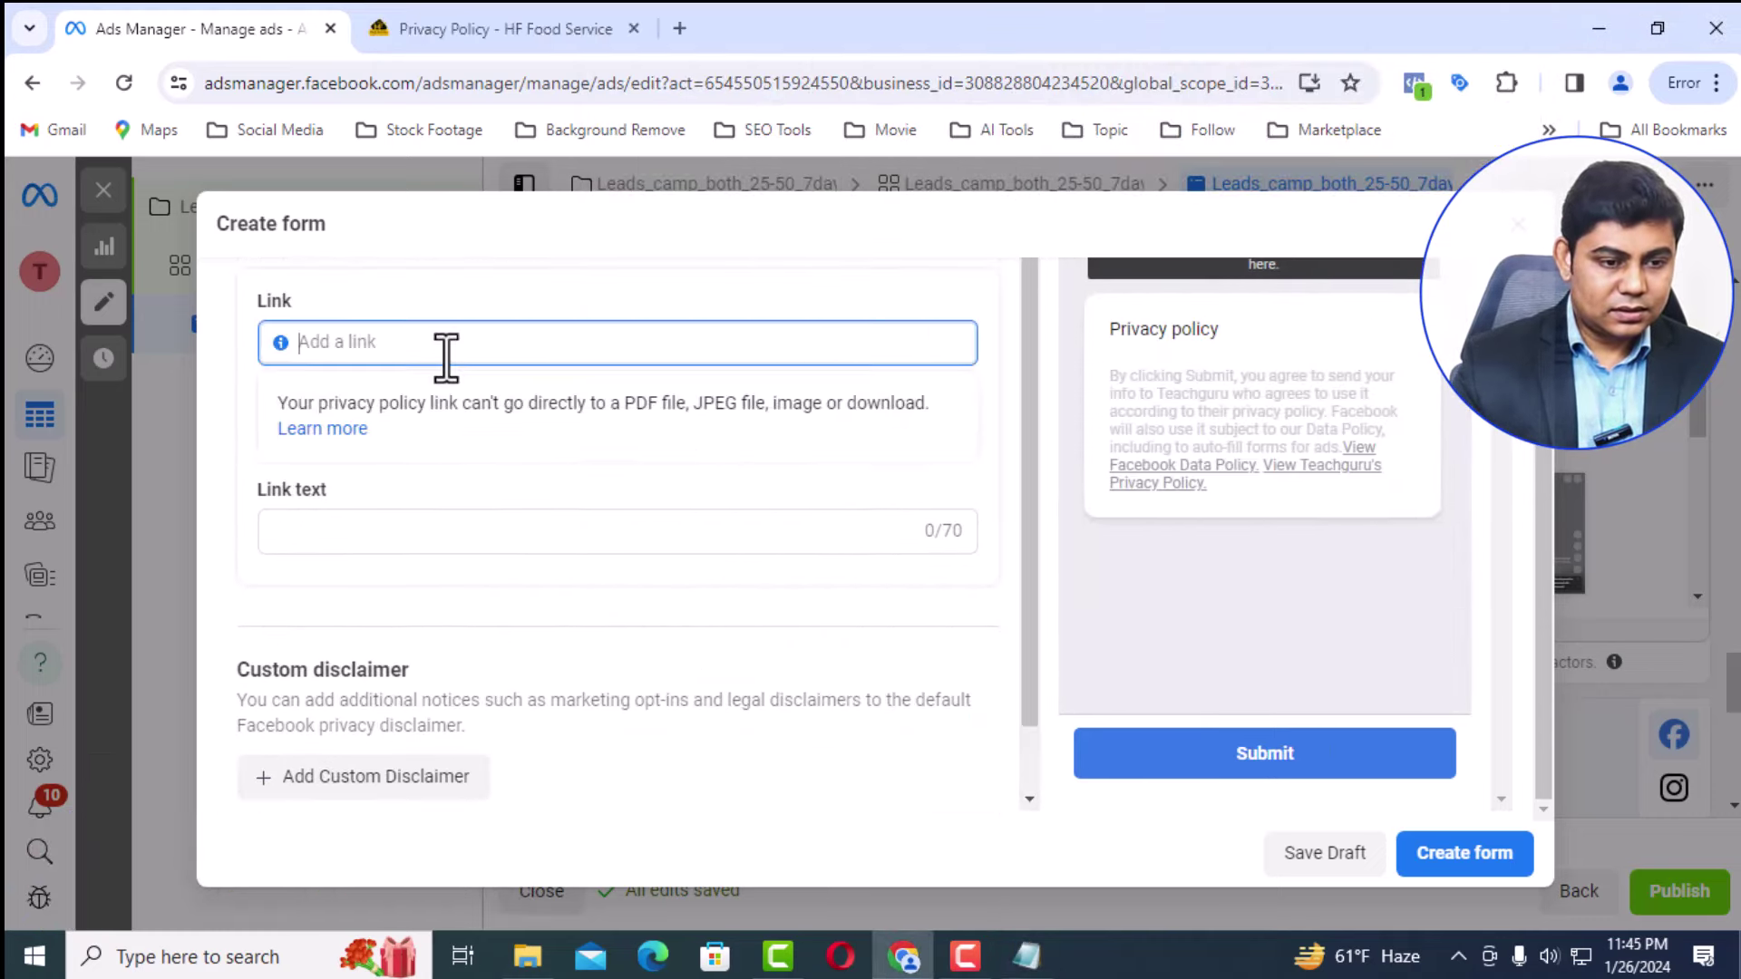
pyautogui.write('https://hffoodservice.com/privacy-policy/')
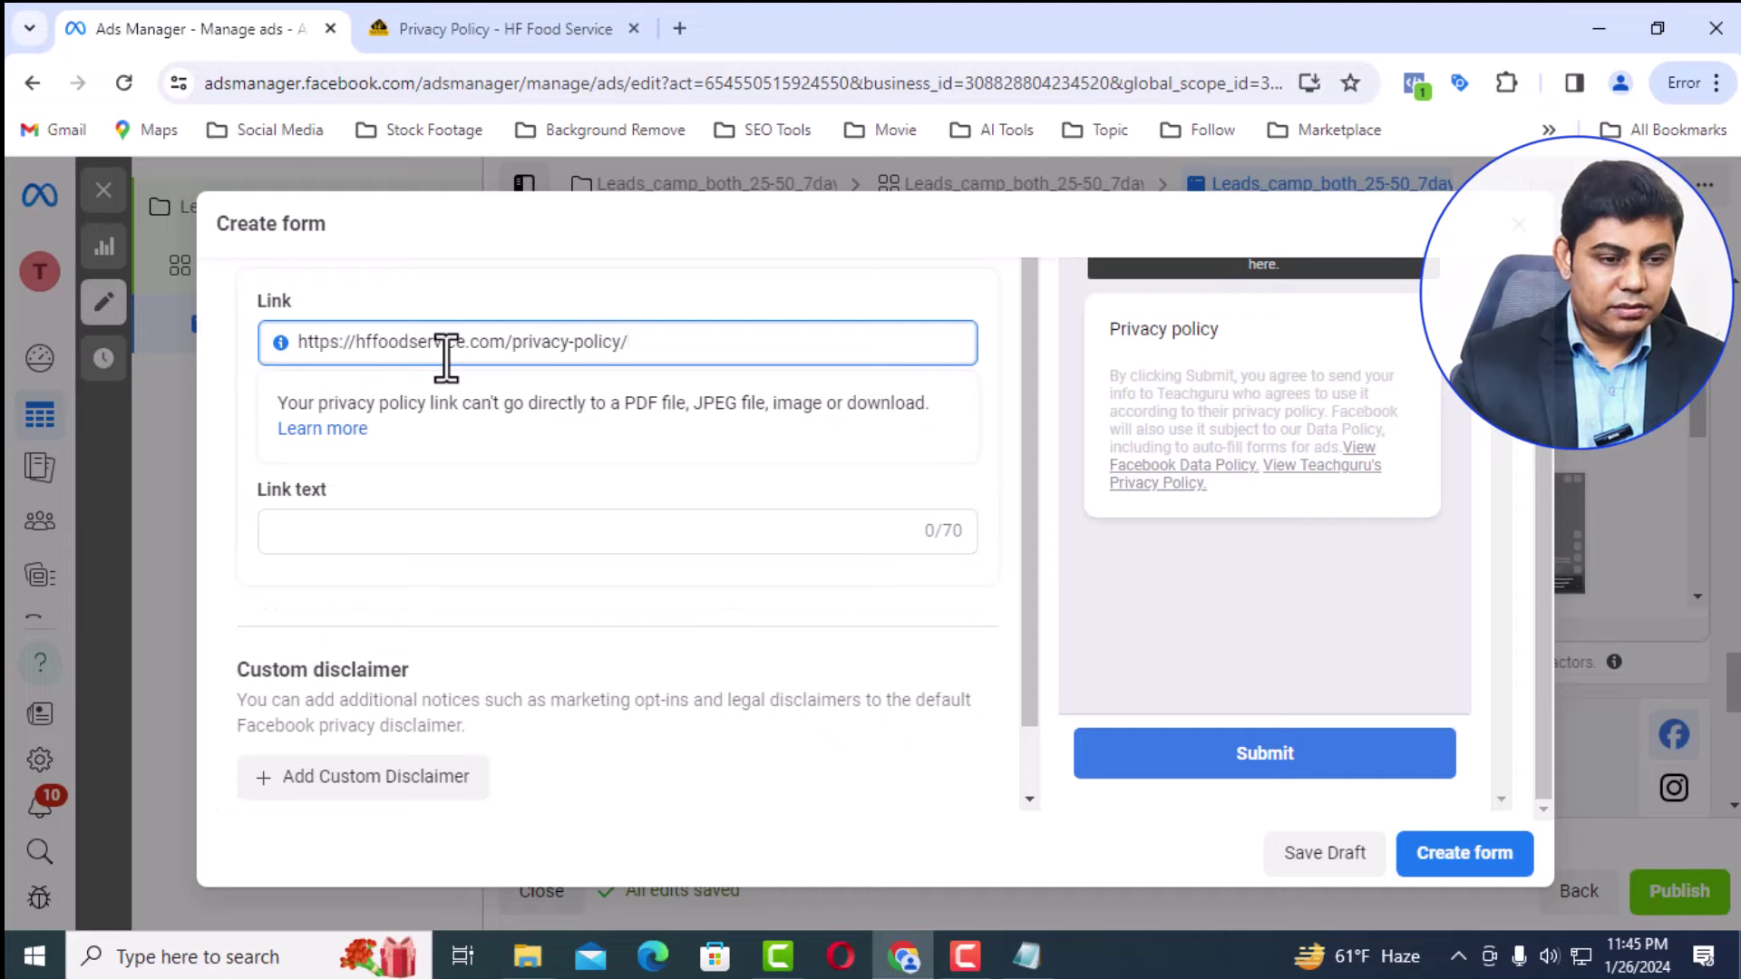
# Enter "You care about customer privacy" as the privacy policy's link text
pyautogui.scroll(3, 466, 384)
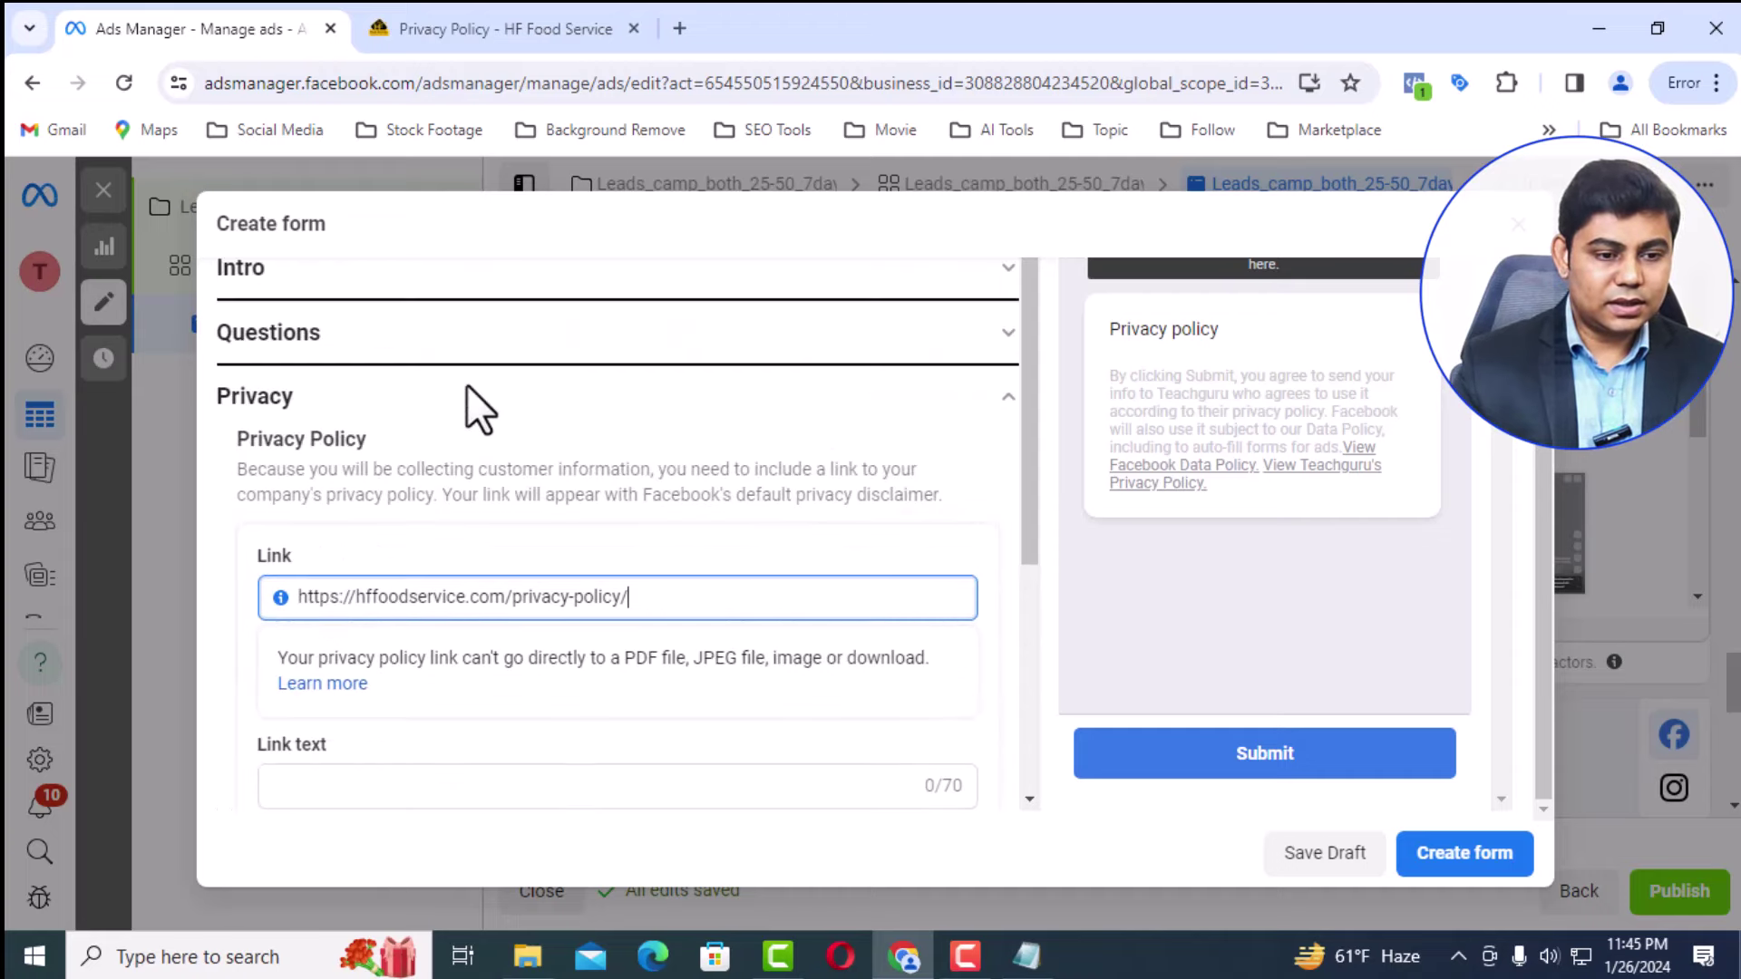
pyautogui.scroll(-3, 474, 435)
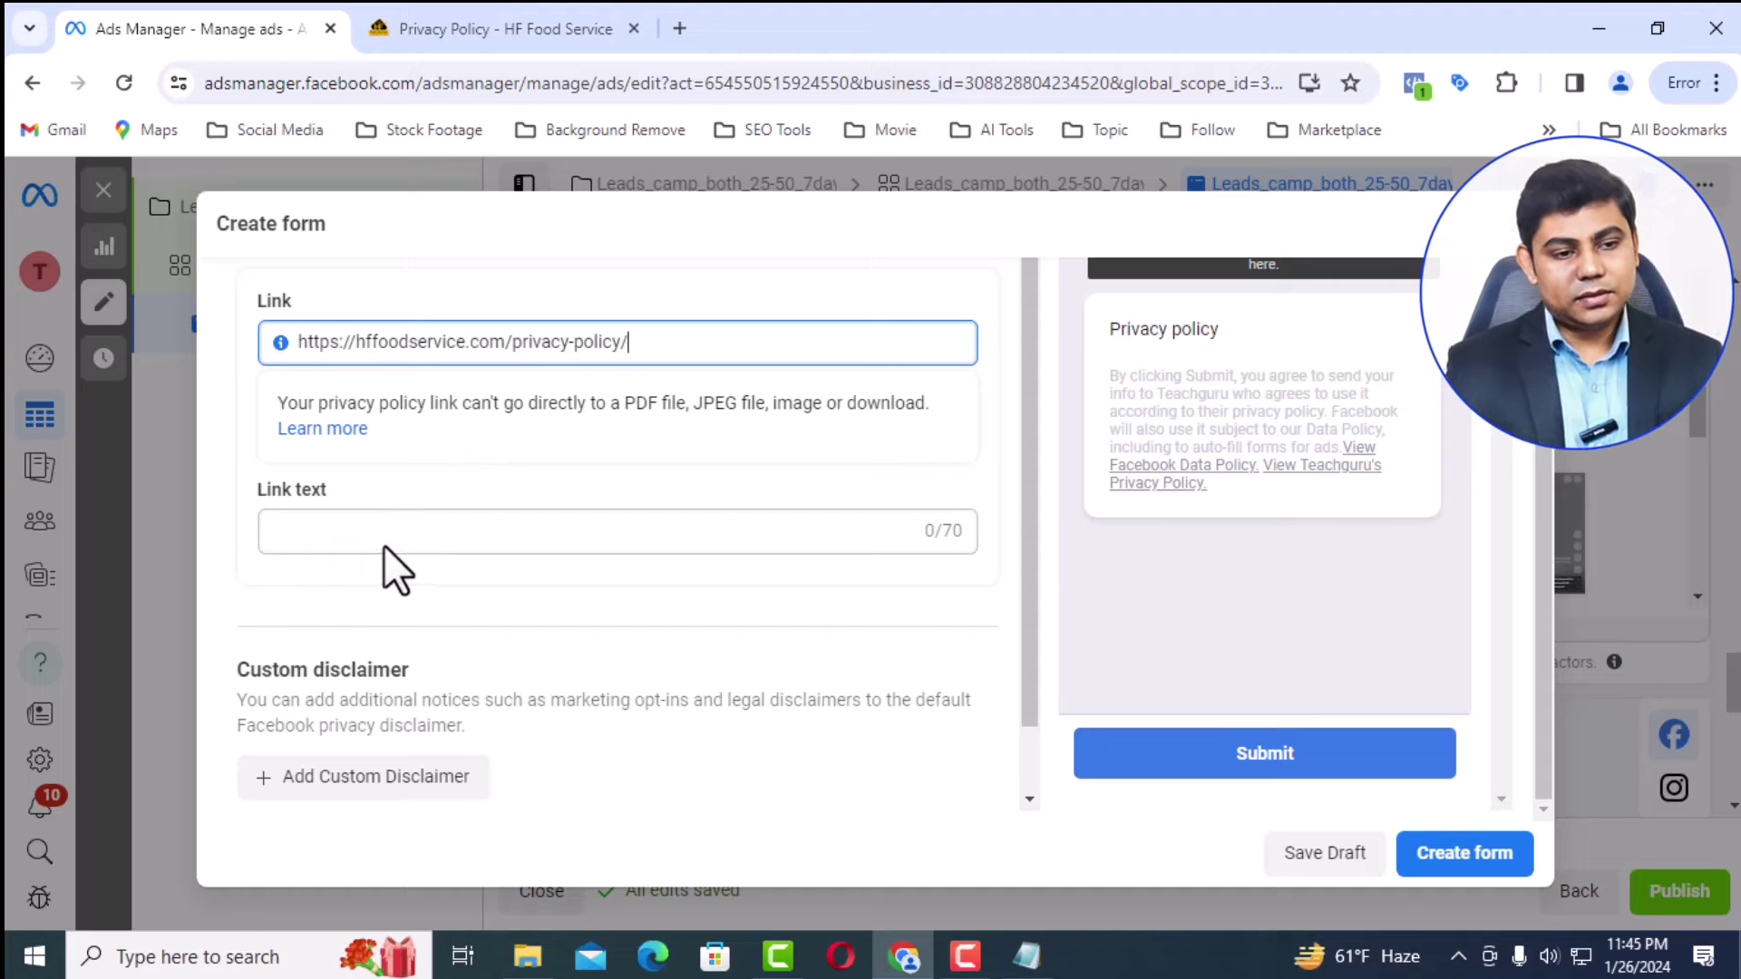
pyautogui.scroll(1, 385, 535)
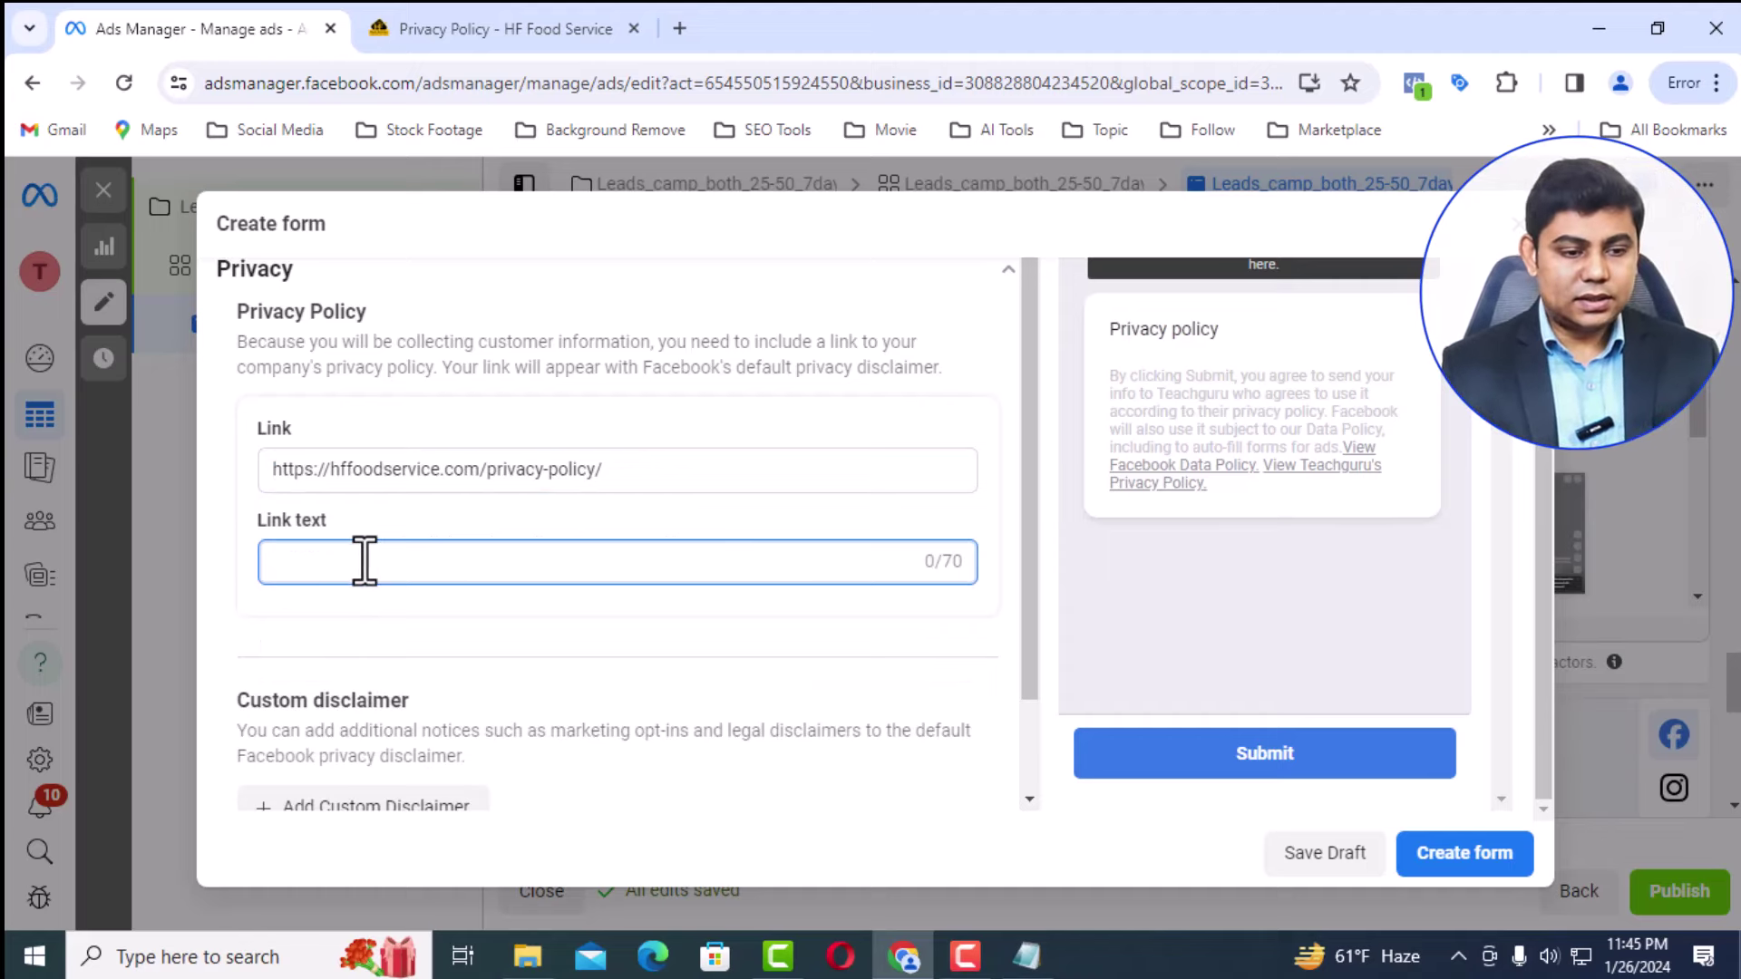
pyautogui.scroll(2, 420, 524)
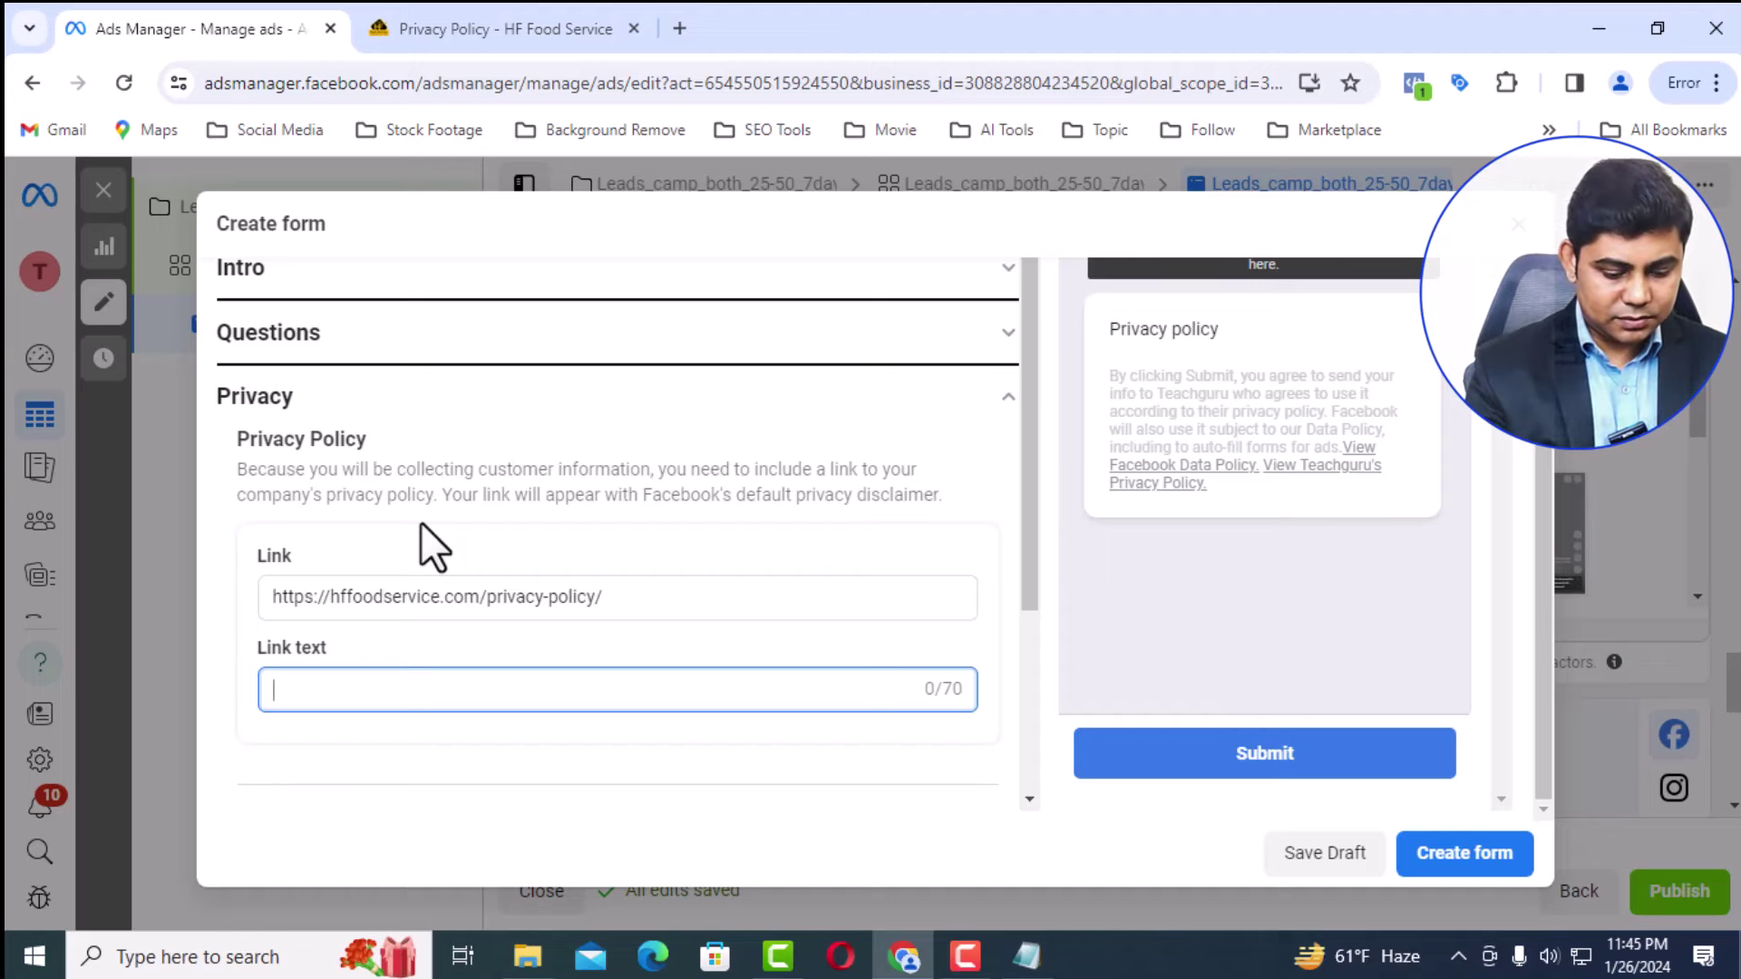
pyautogui.write('You care about customer privacy')
pyautogui.scroll(-3, 638, 513)
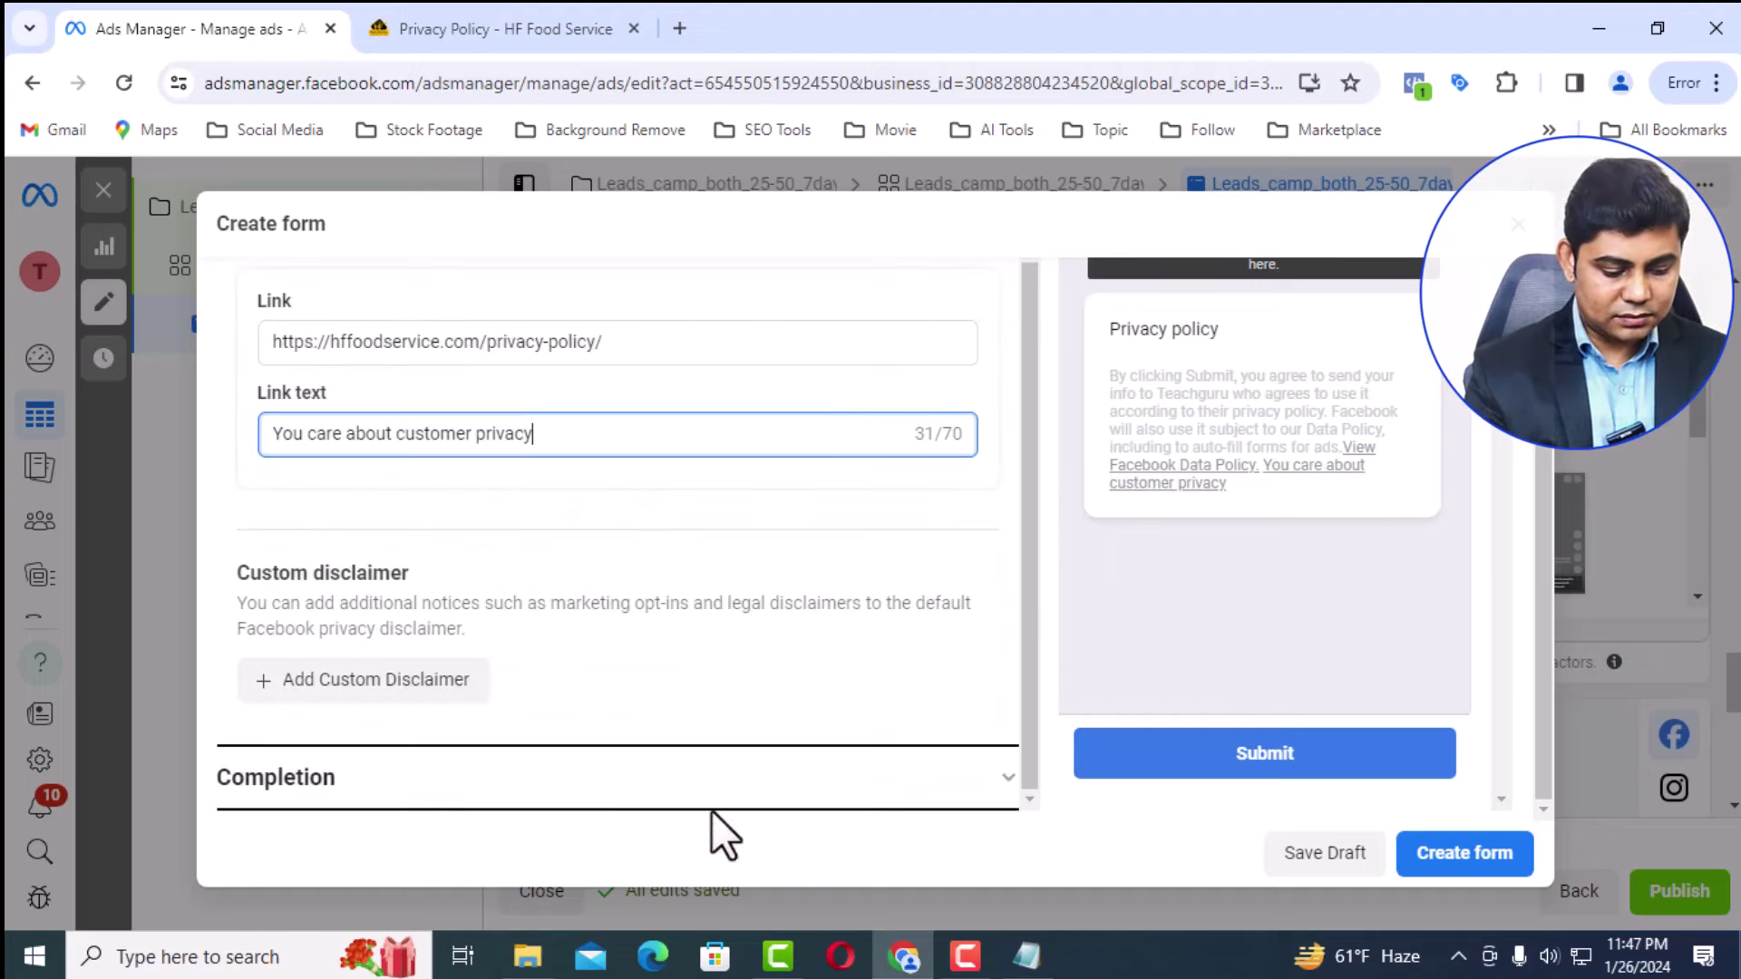
pyautogui.click(832, 802)
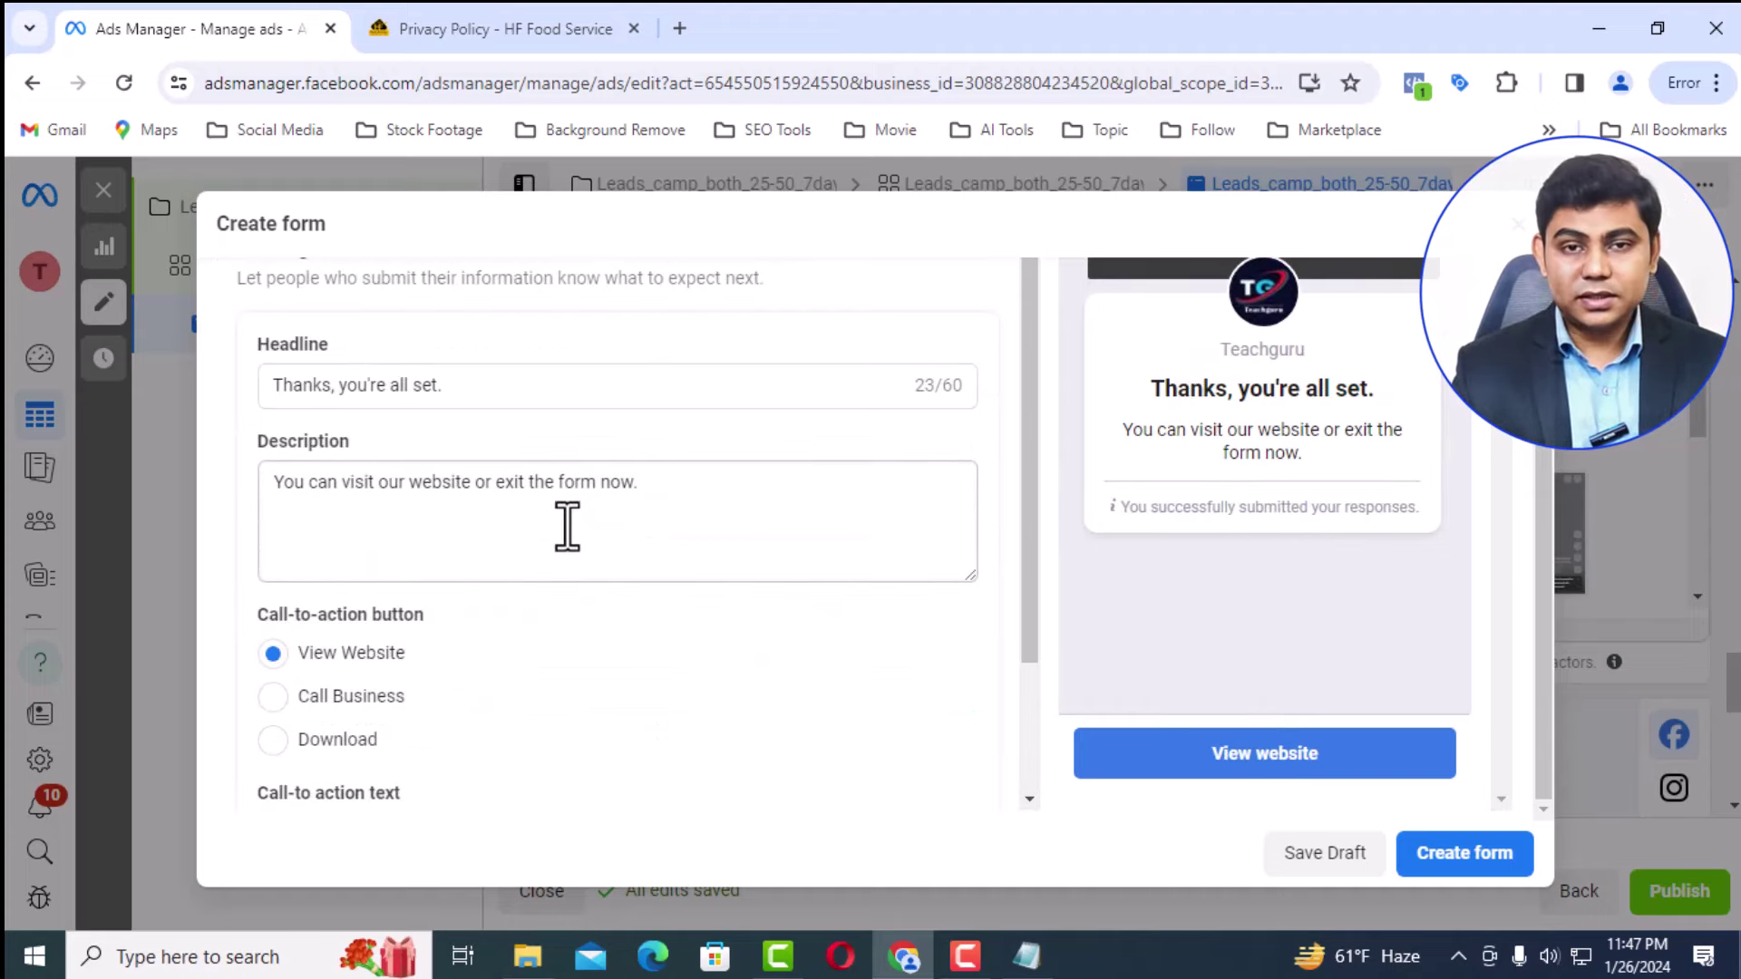
pyautogui.scroll(2, 482, 430)
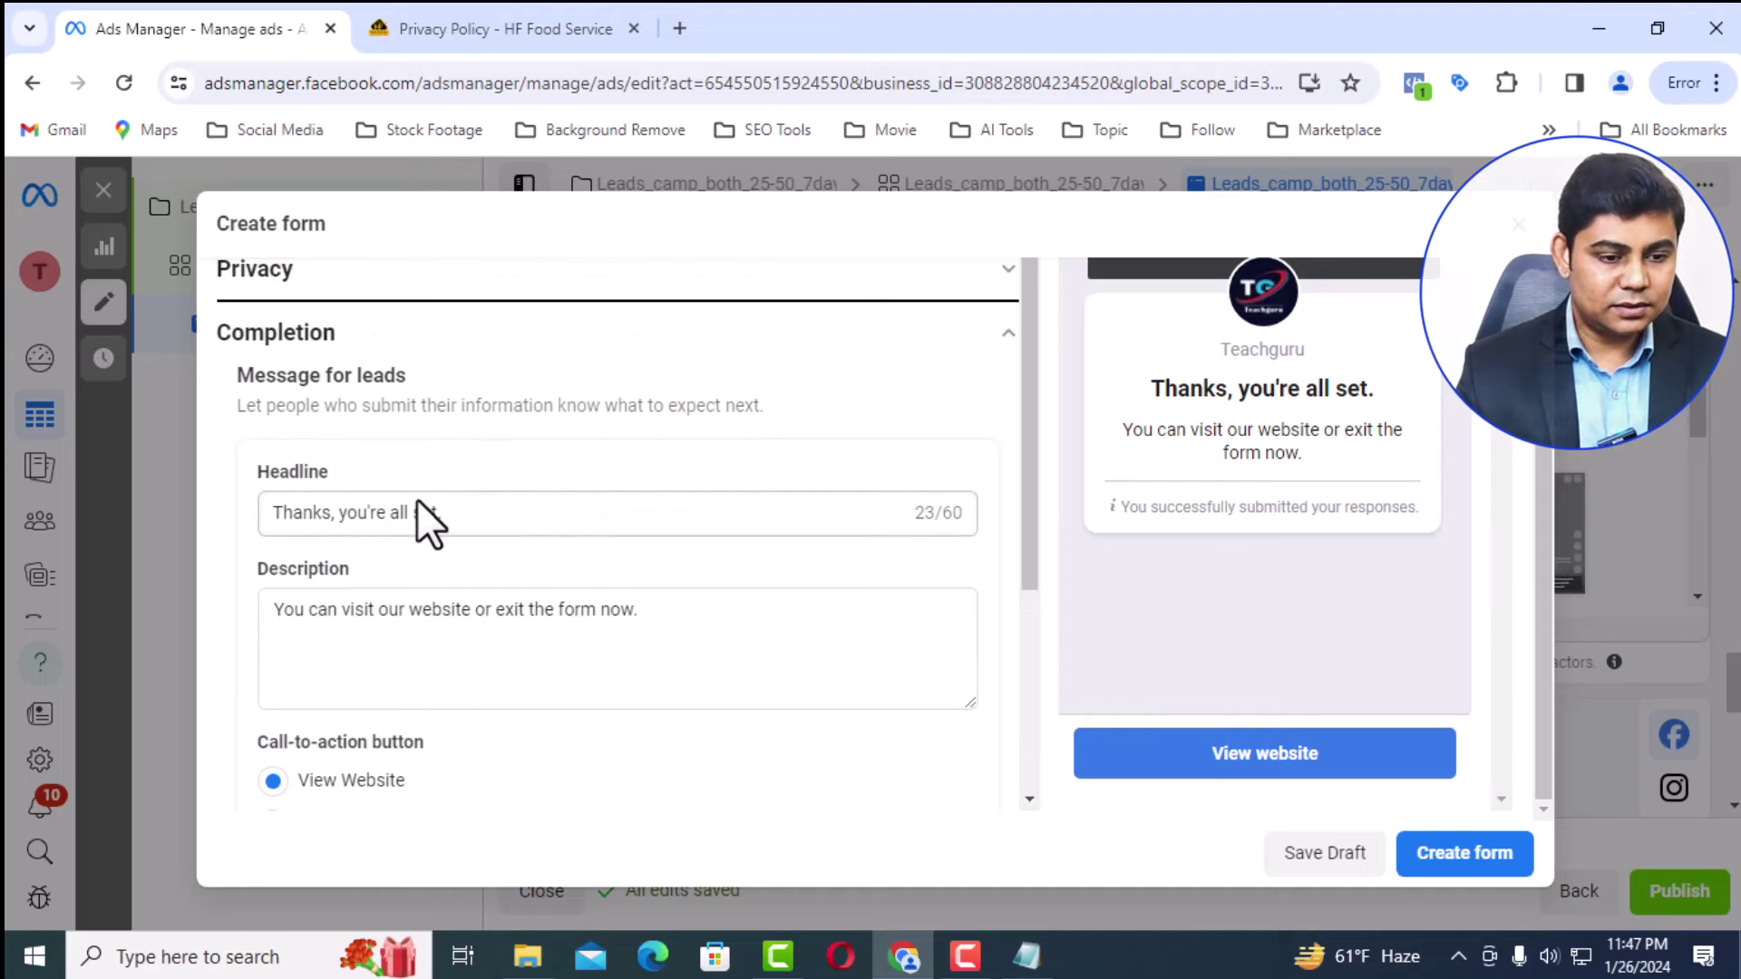
pyautogui.scroll(-5, 381, 544)
pyautogui.click(394, 635)
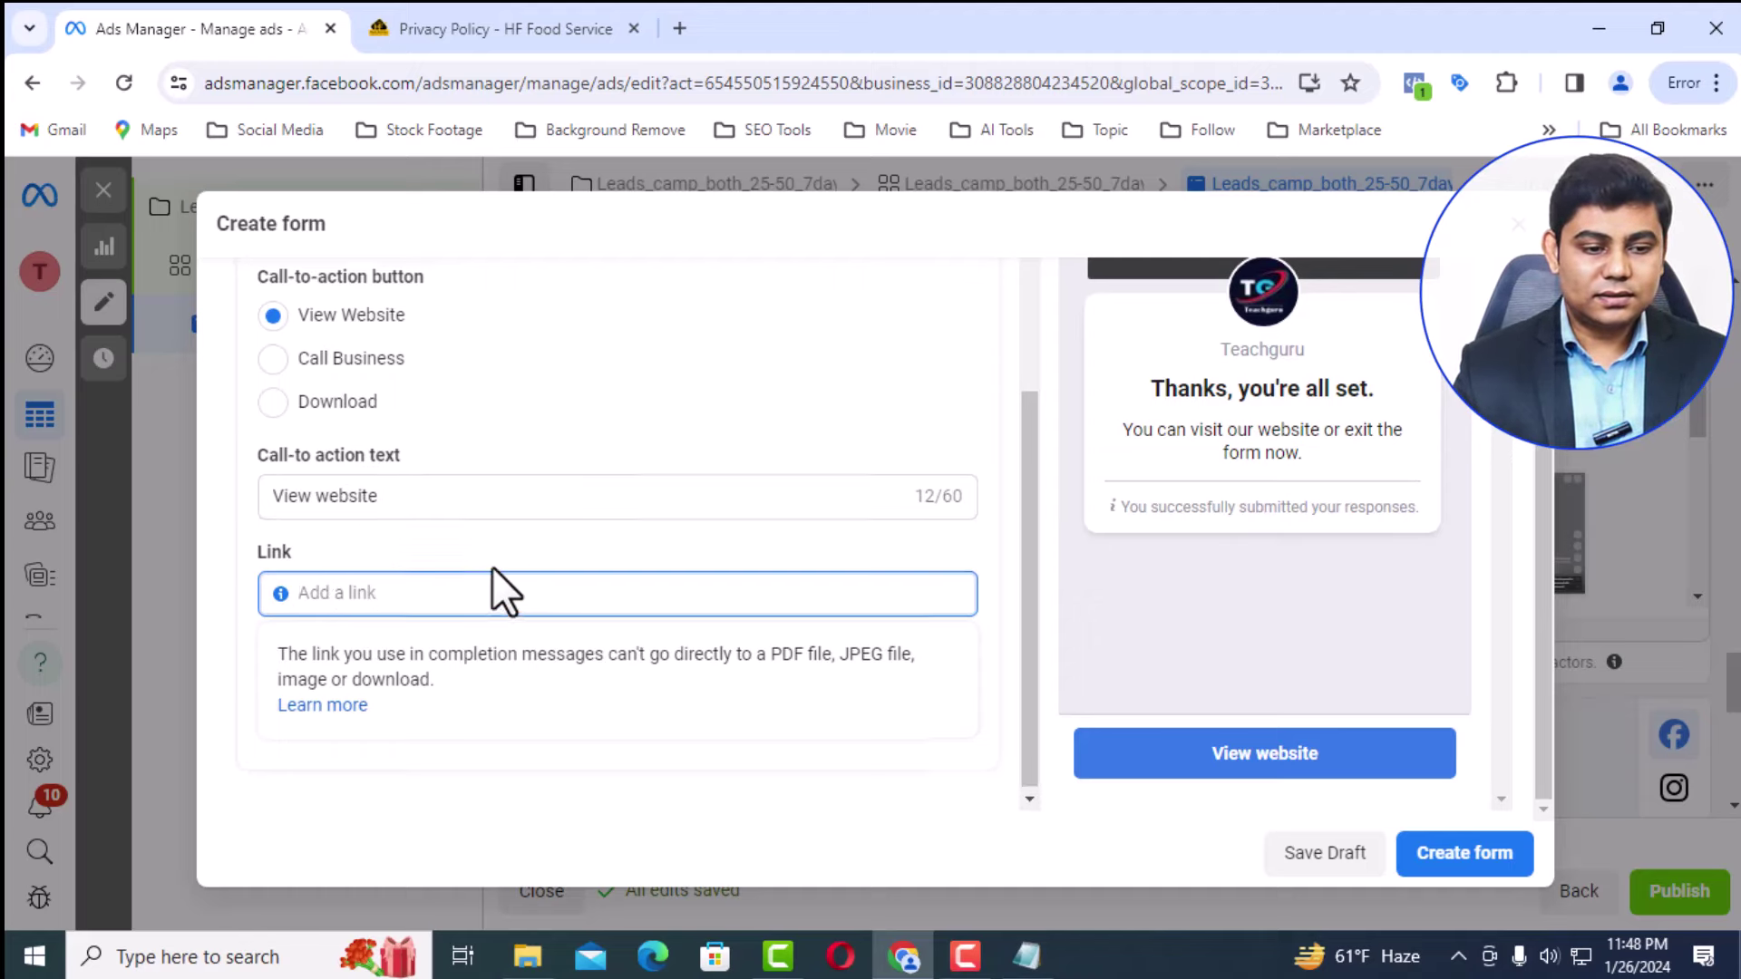
pyautogui.scroll(5, 492, 568)
pyautogui.scroll(-5, 492, 567)
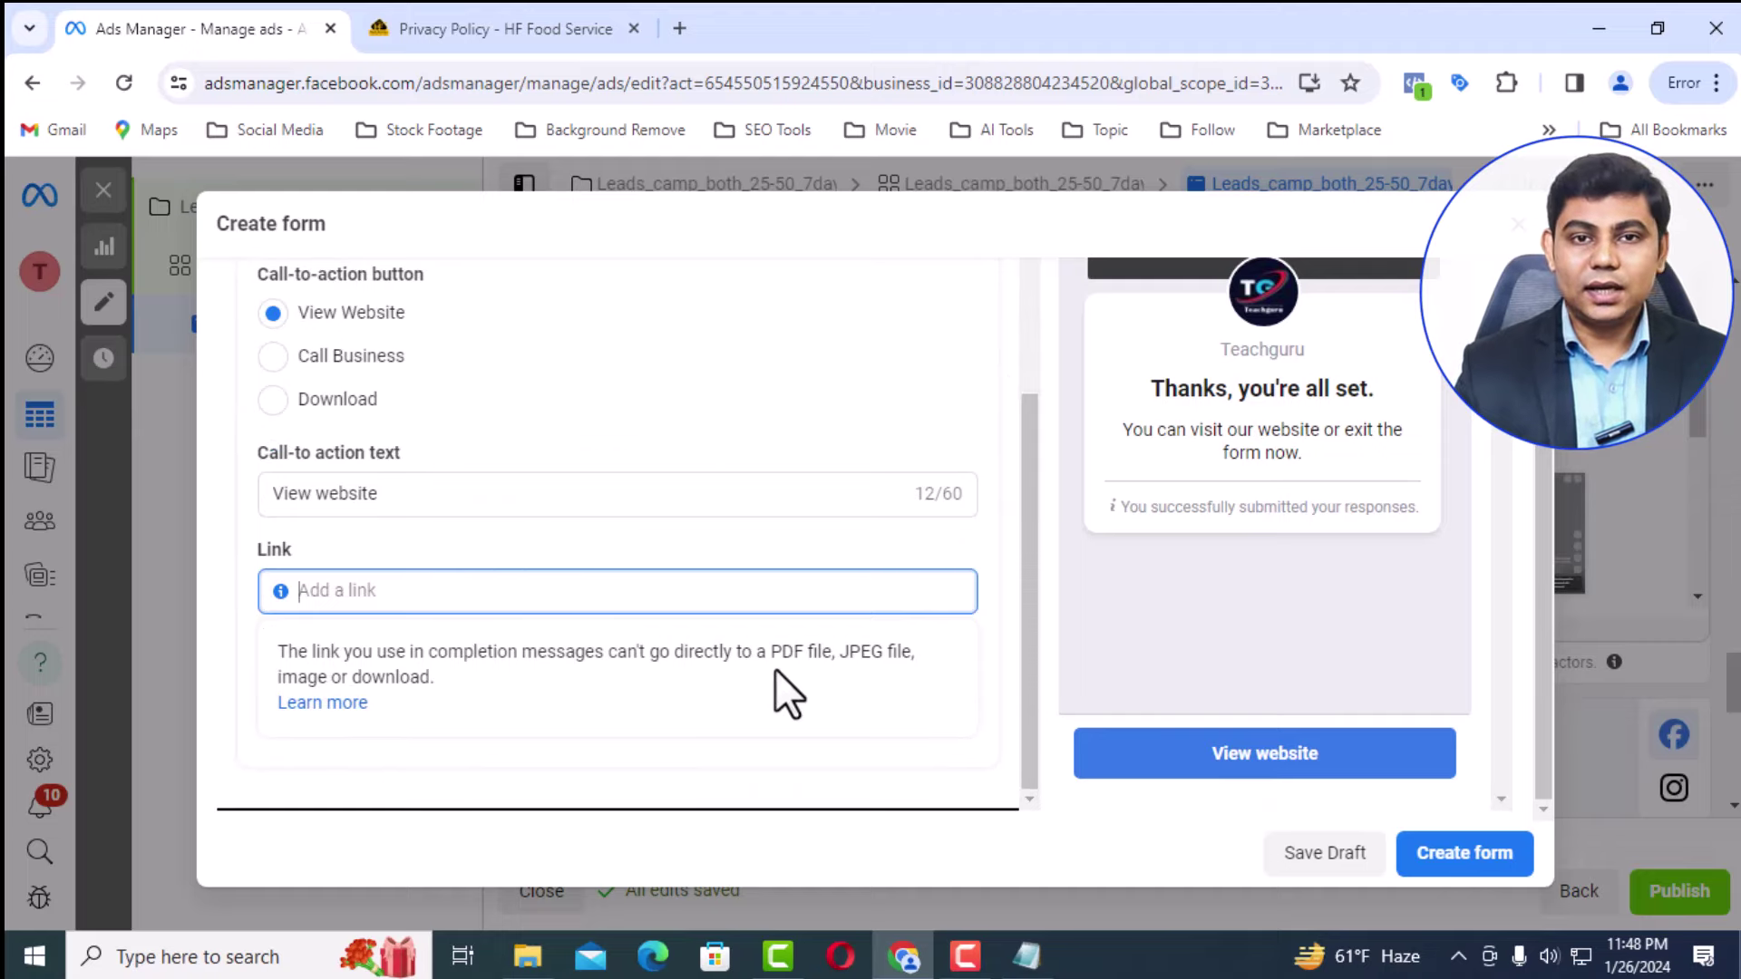
pyautogui.click(489, 28)
pyautogui.moveTo(423, 83); pyautogui.dragTo(98, 79)
pyautogui.hotkey('ctrl', 'c')
pyautogui.click(181, 28)
pyautogui.hotkey('ctrl', 'v')
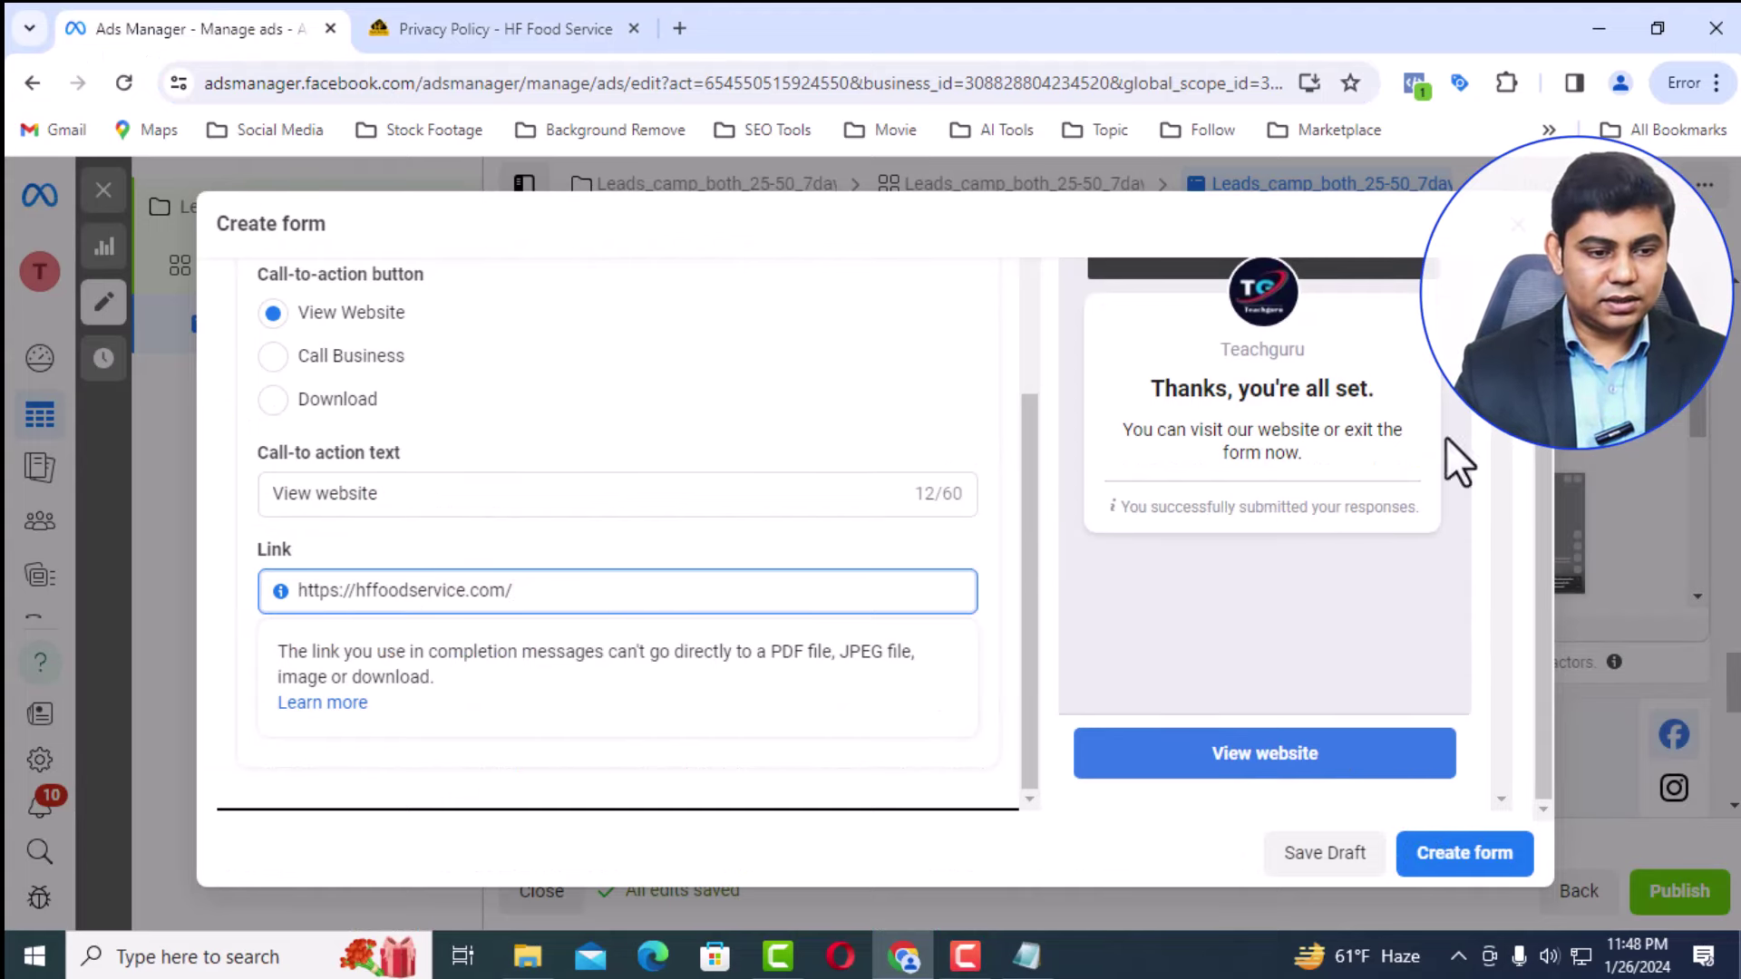
# Try to create the form, and set the intro's background to use the image from the ad
pyautogui.click(1461, 848)
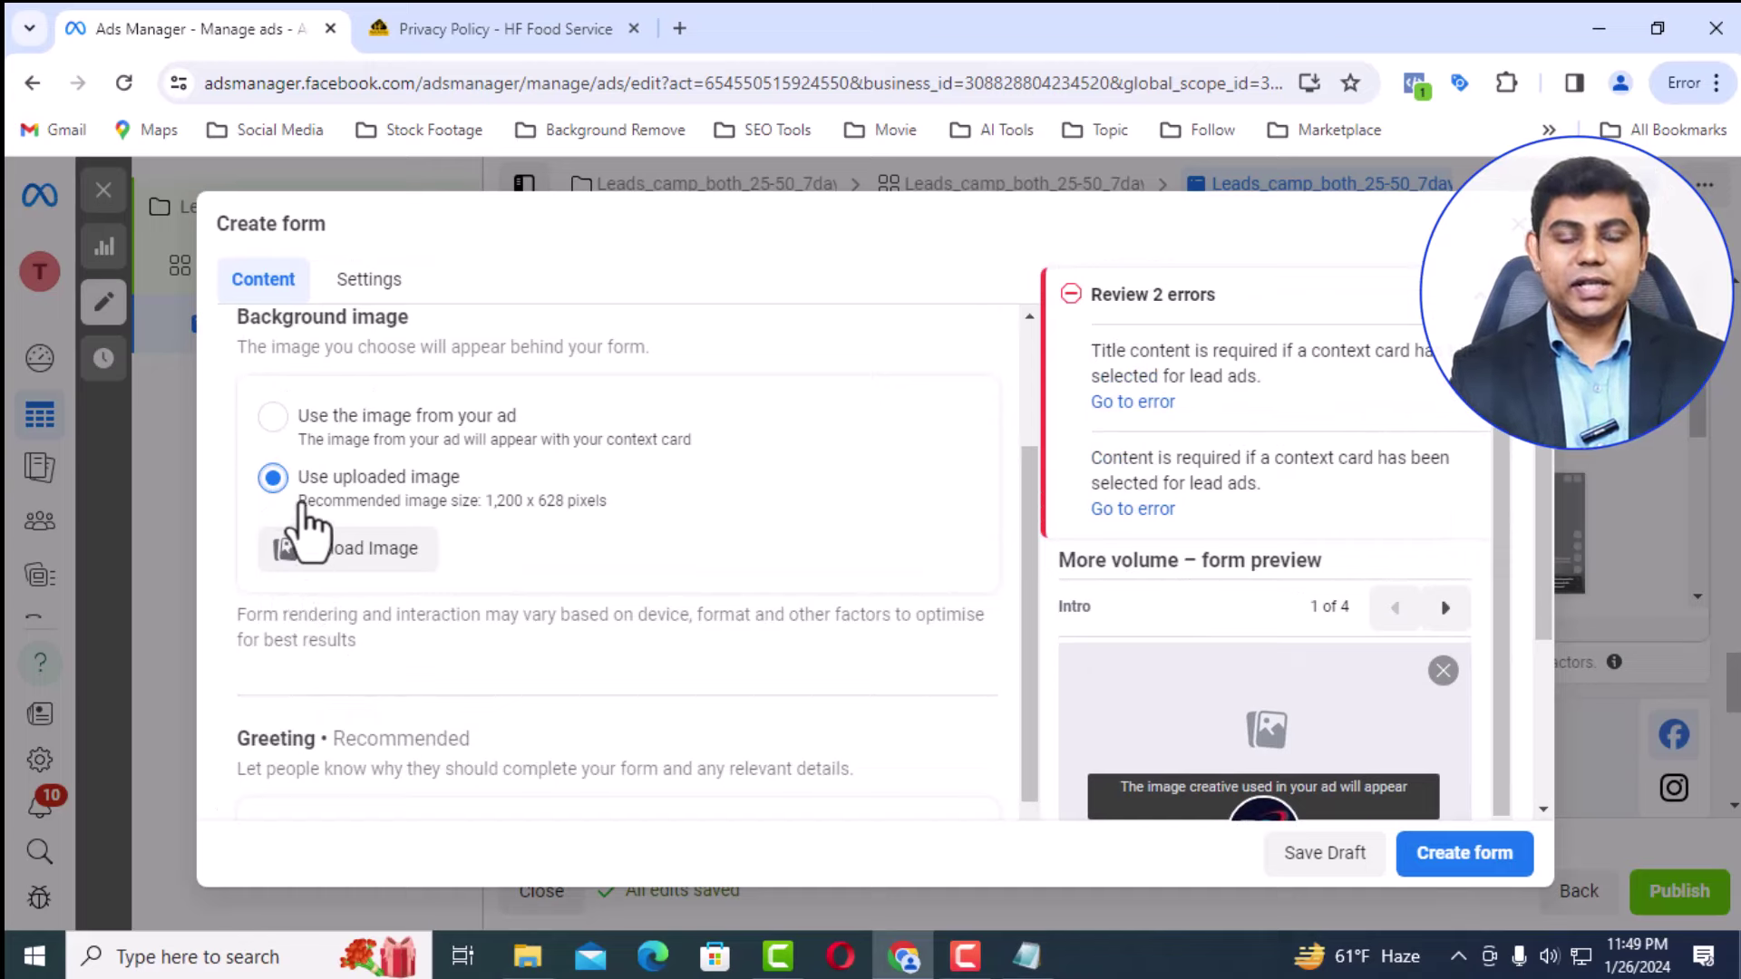
pyautogui.scroll(1, 363, 480)
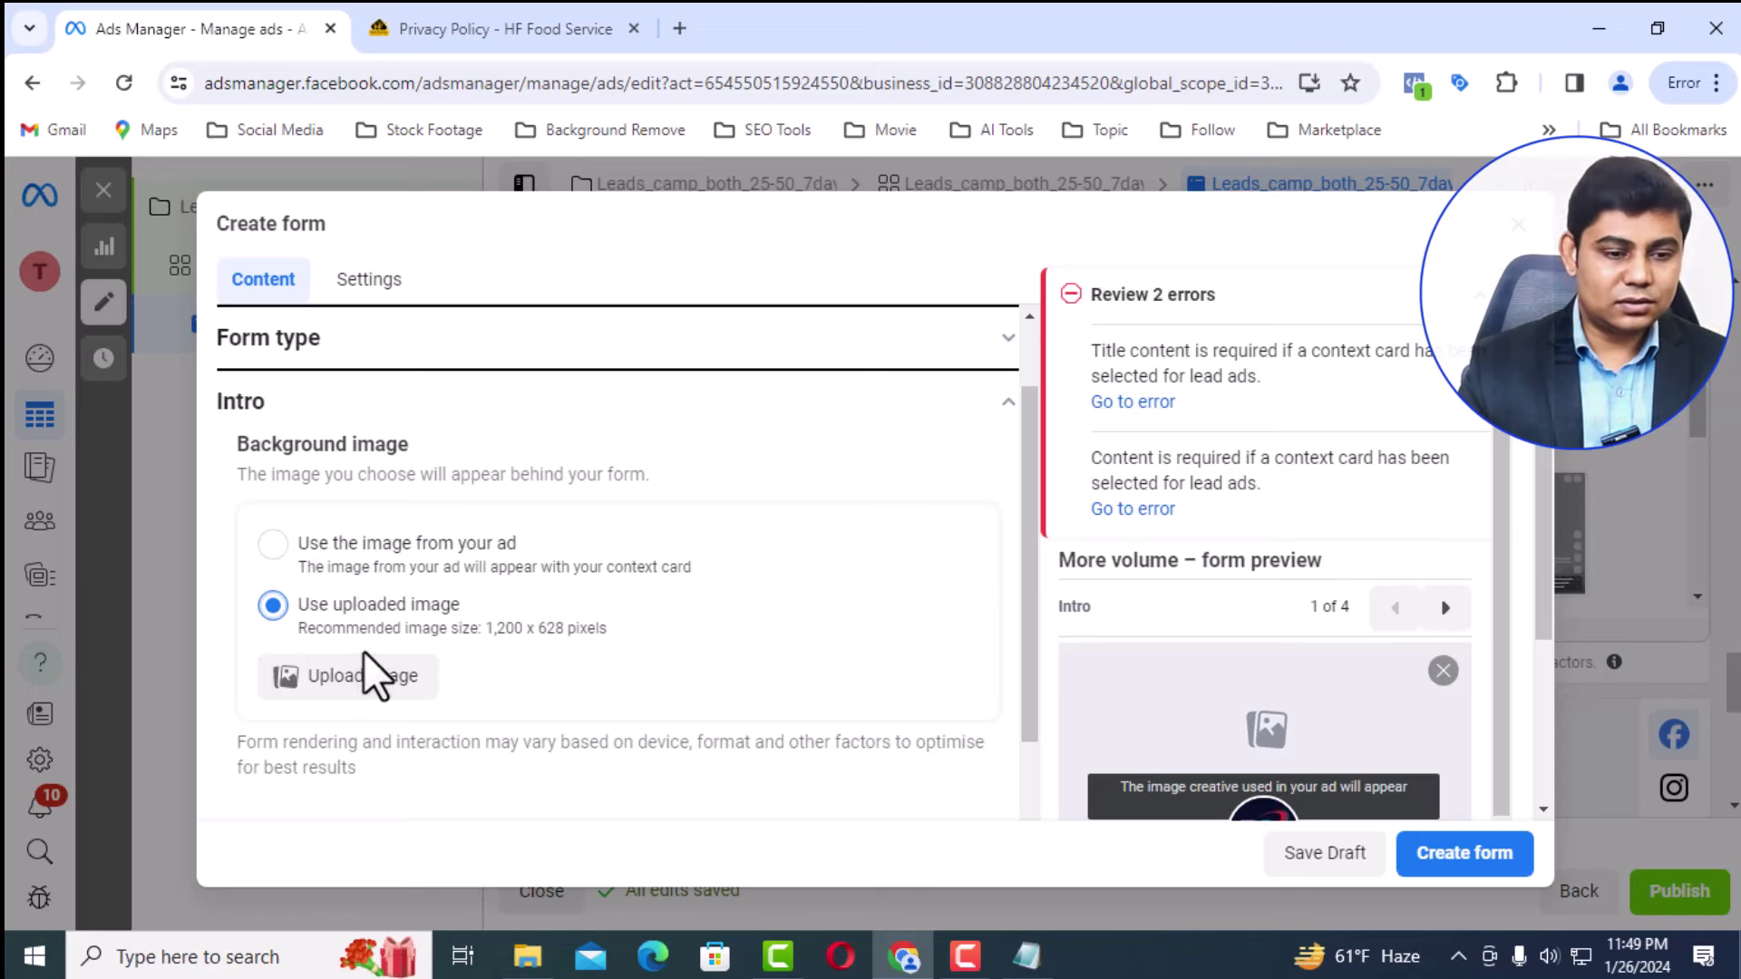
pyautogui.click(368, 546)
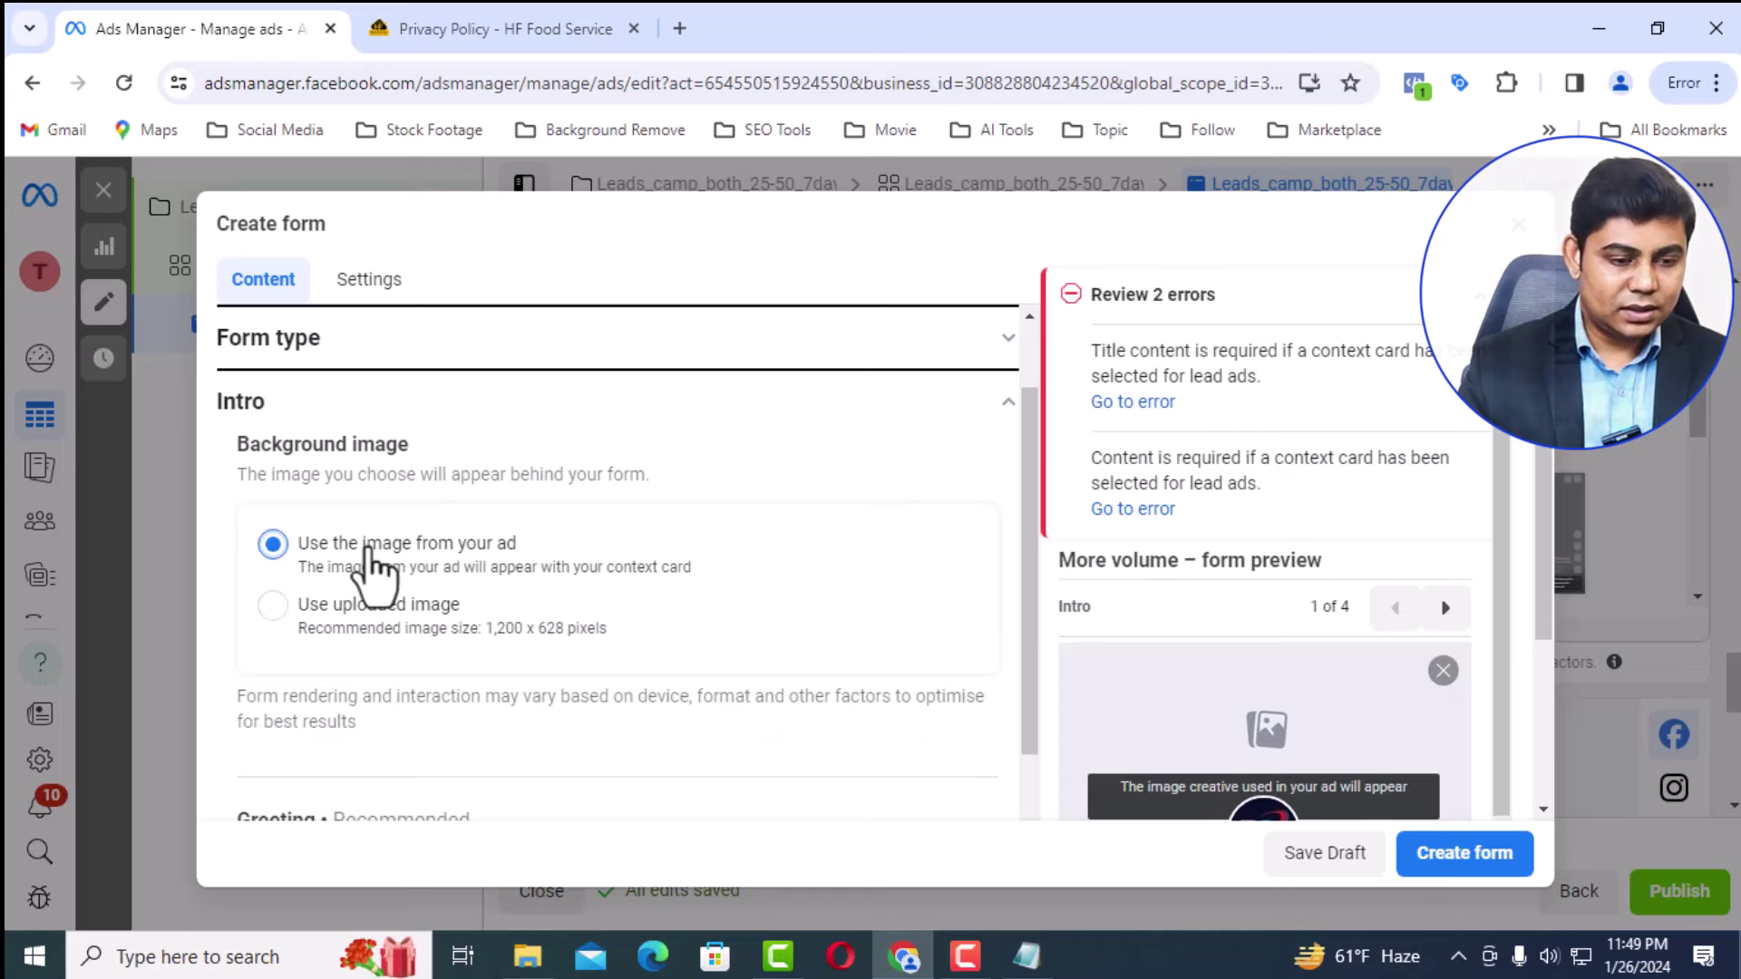
# Copy "Save Gas & the Planet with a Hybrid You'll Love!" without its emoji from Notepad into the greeting headline
pyautogui.scroll(-4, 368, 544)
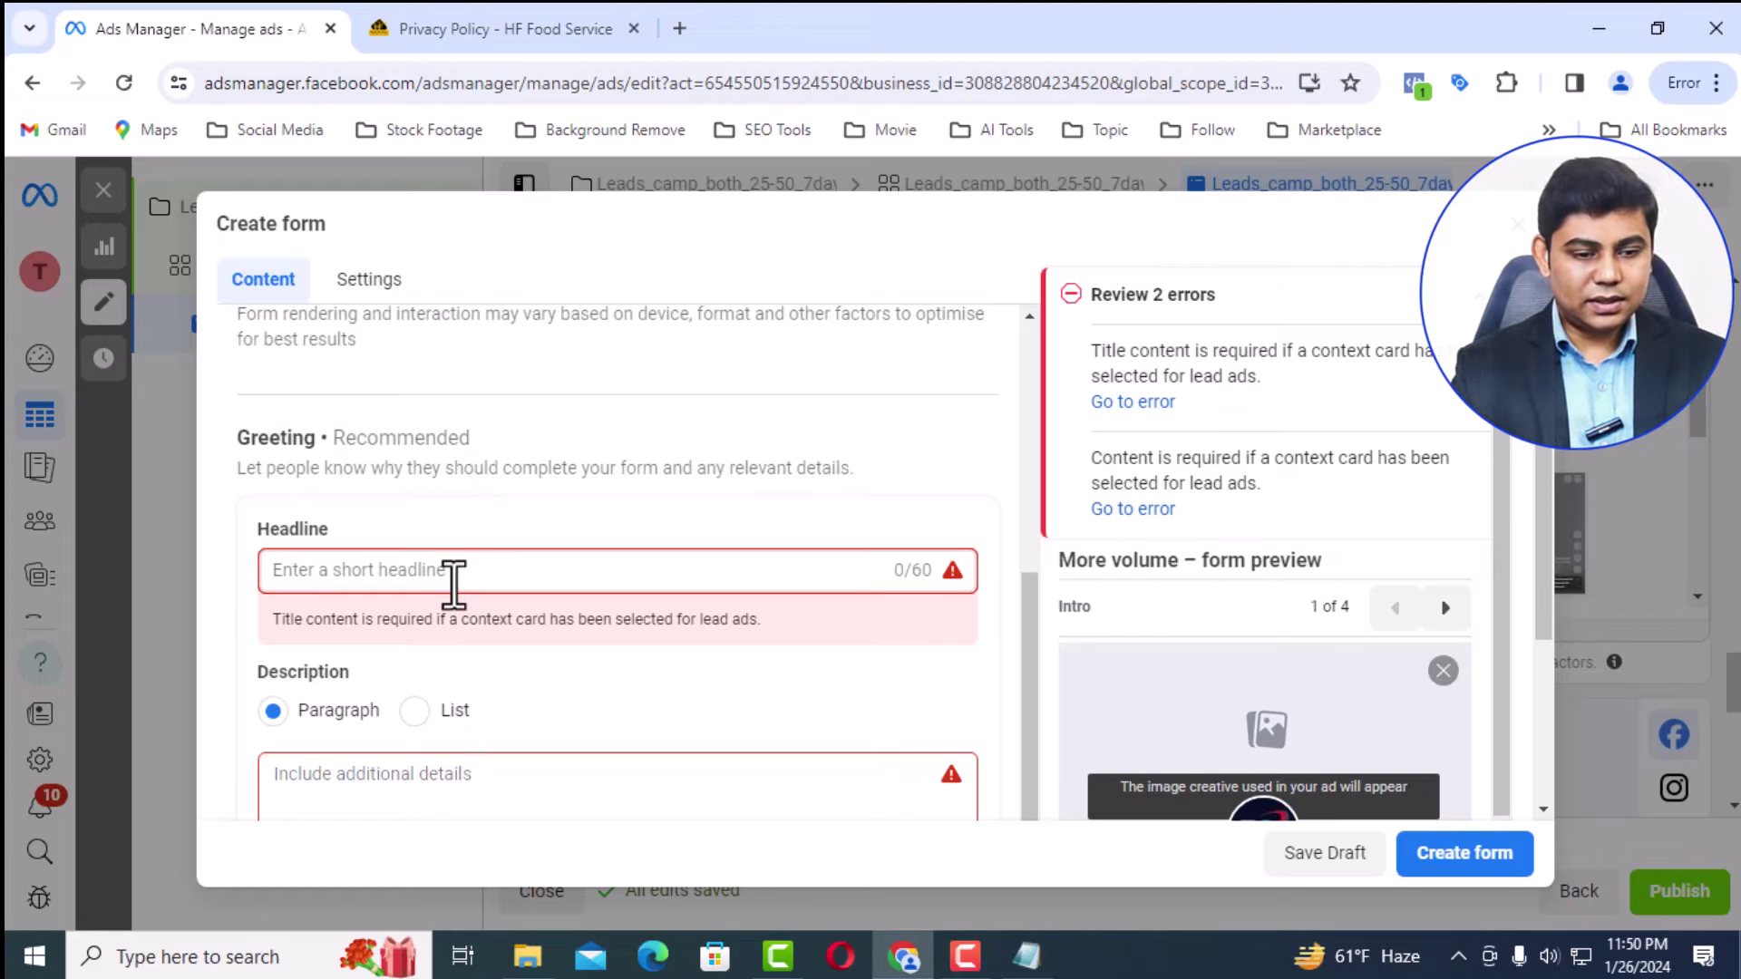
pyautogui.click(1027, 957)
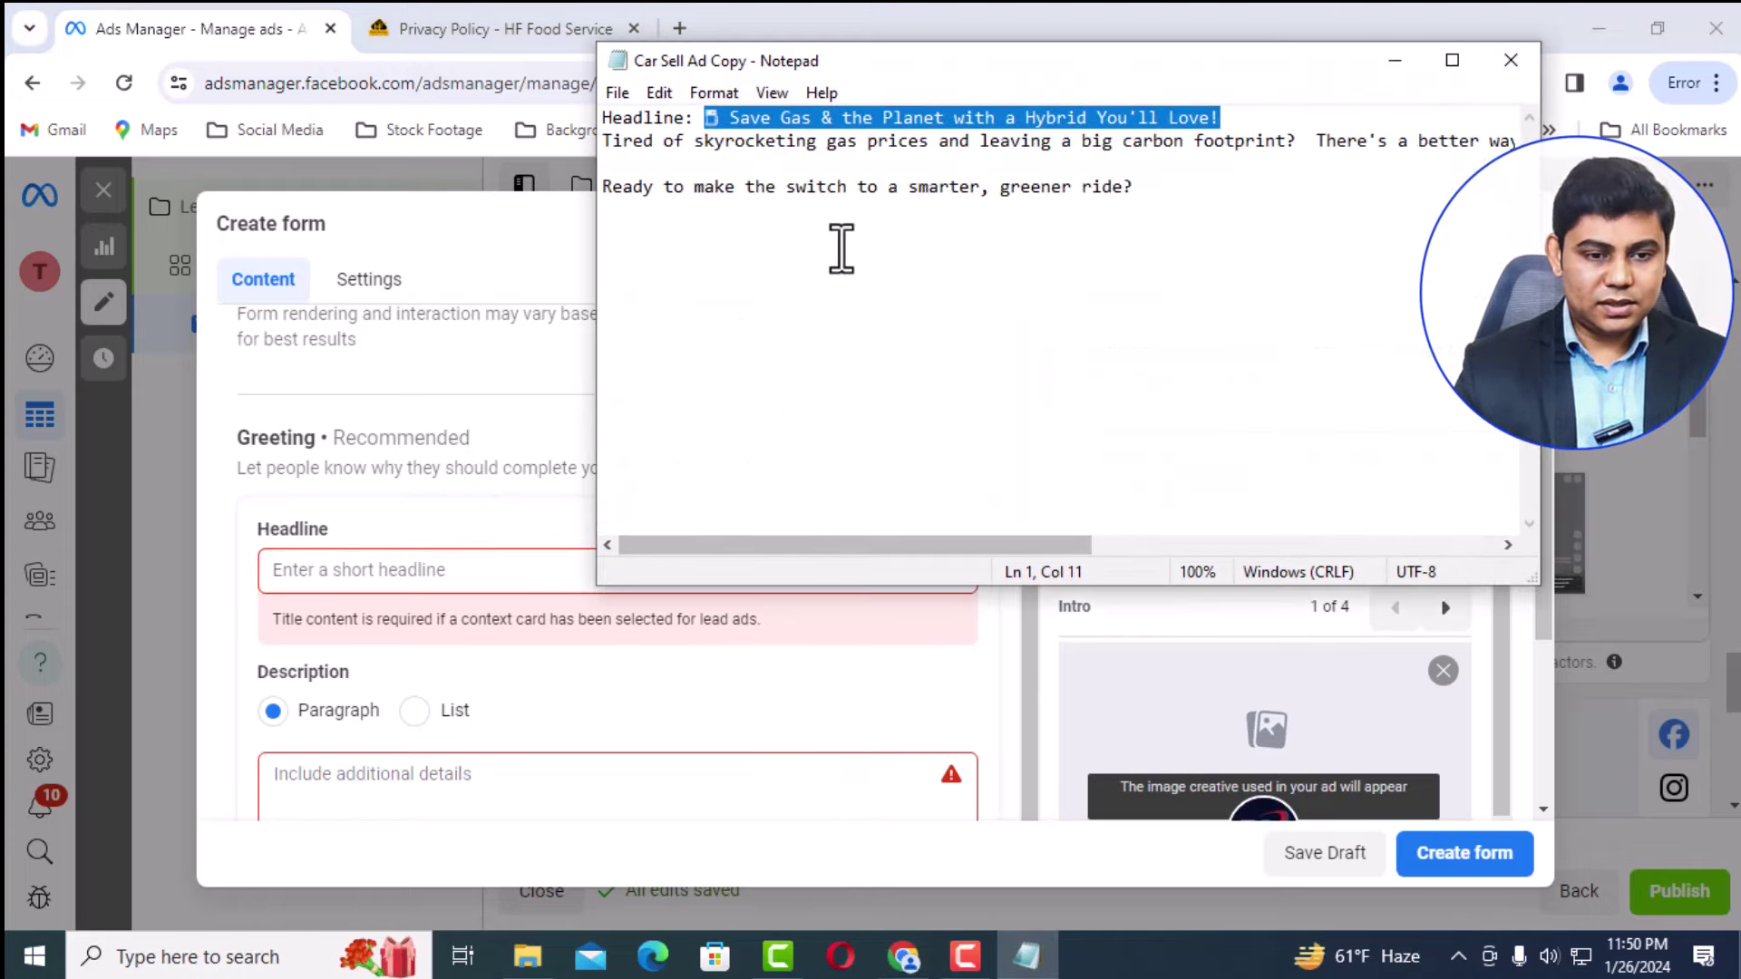
pyautogui.click(1353, 144)
pyautogui.moveTo(1297, 140); pyautogui.dragTo(813, 118)
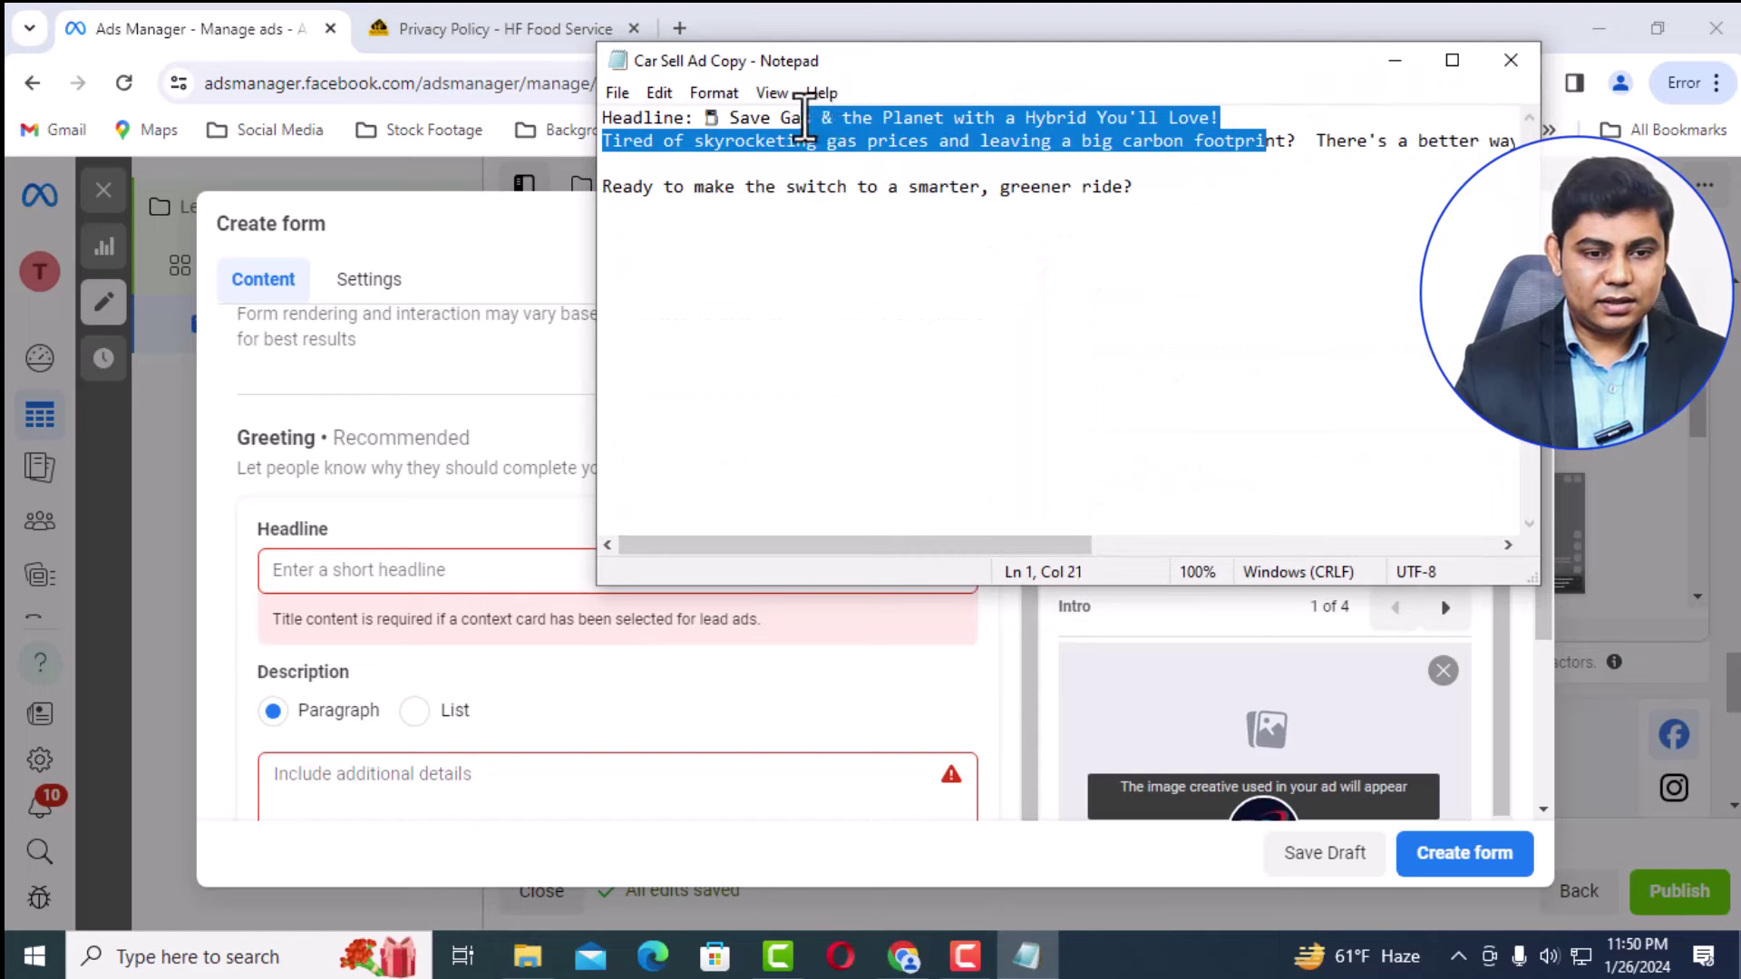
pyautogui.click(1072, 163)
pyautogui.moveTo(1219, 118); pyautogui.dragTo(732, 130)
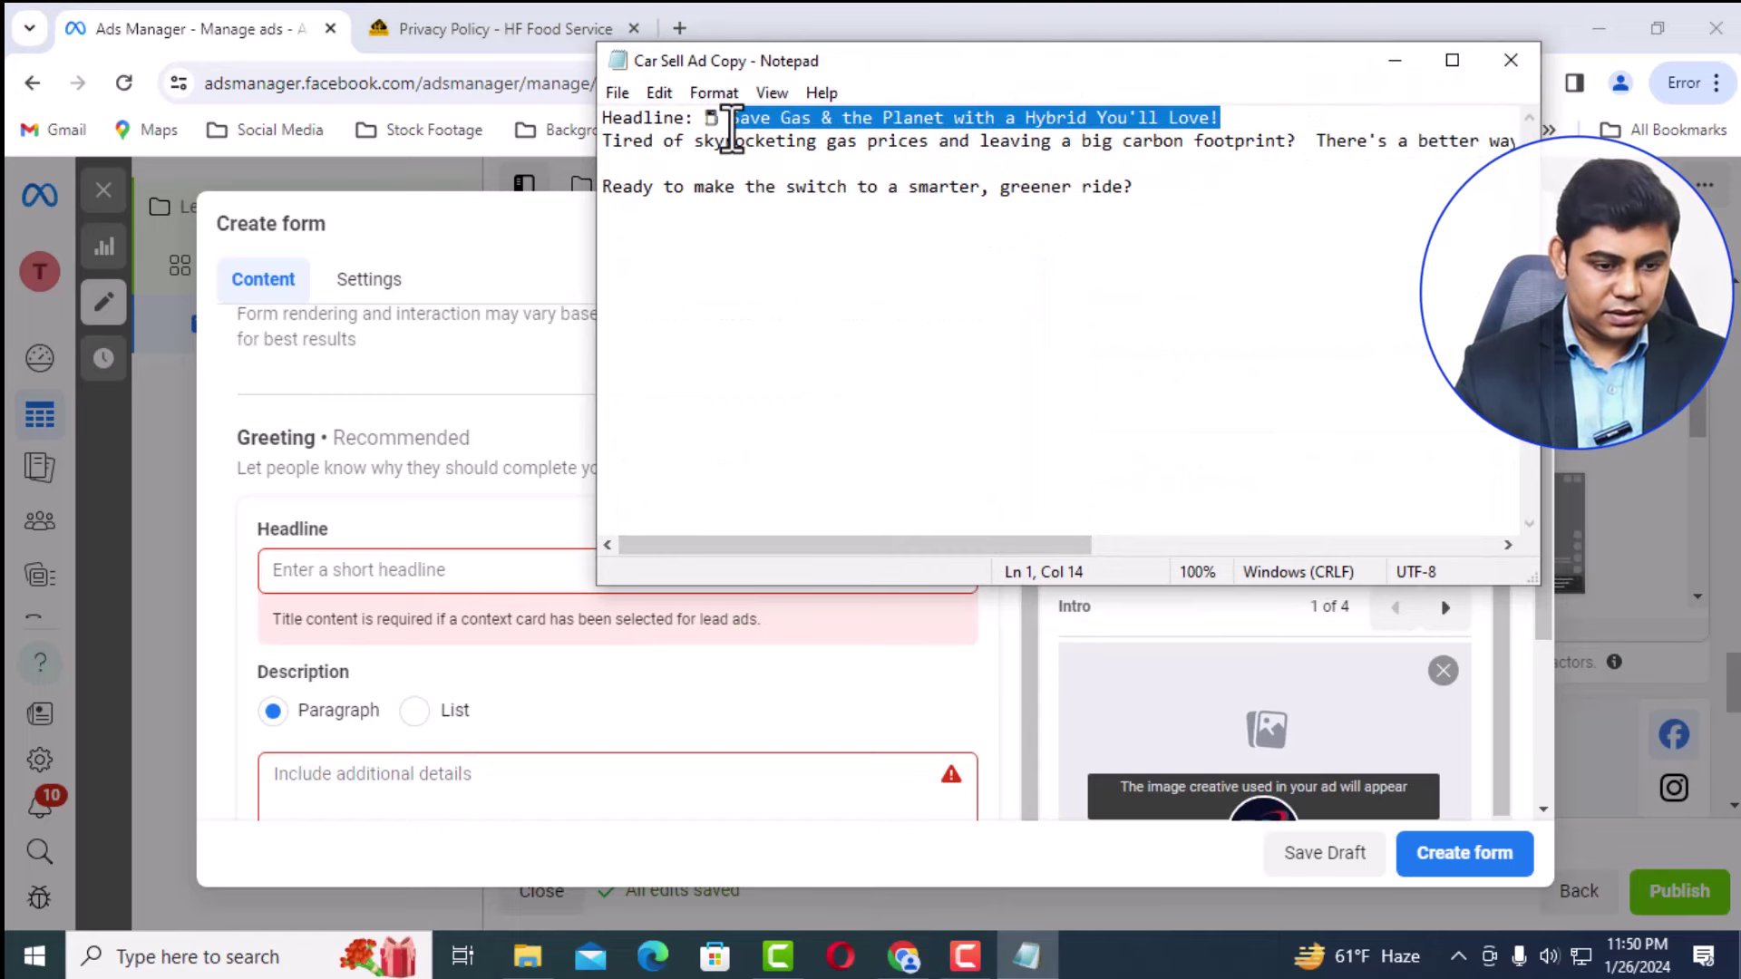
pyautogui.hotkey('ctrl', 'c')
pyautogui.click(529, 573)
pyautogui.hotkey('ctrl', 'v')
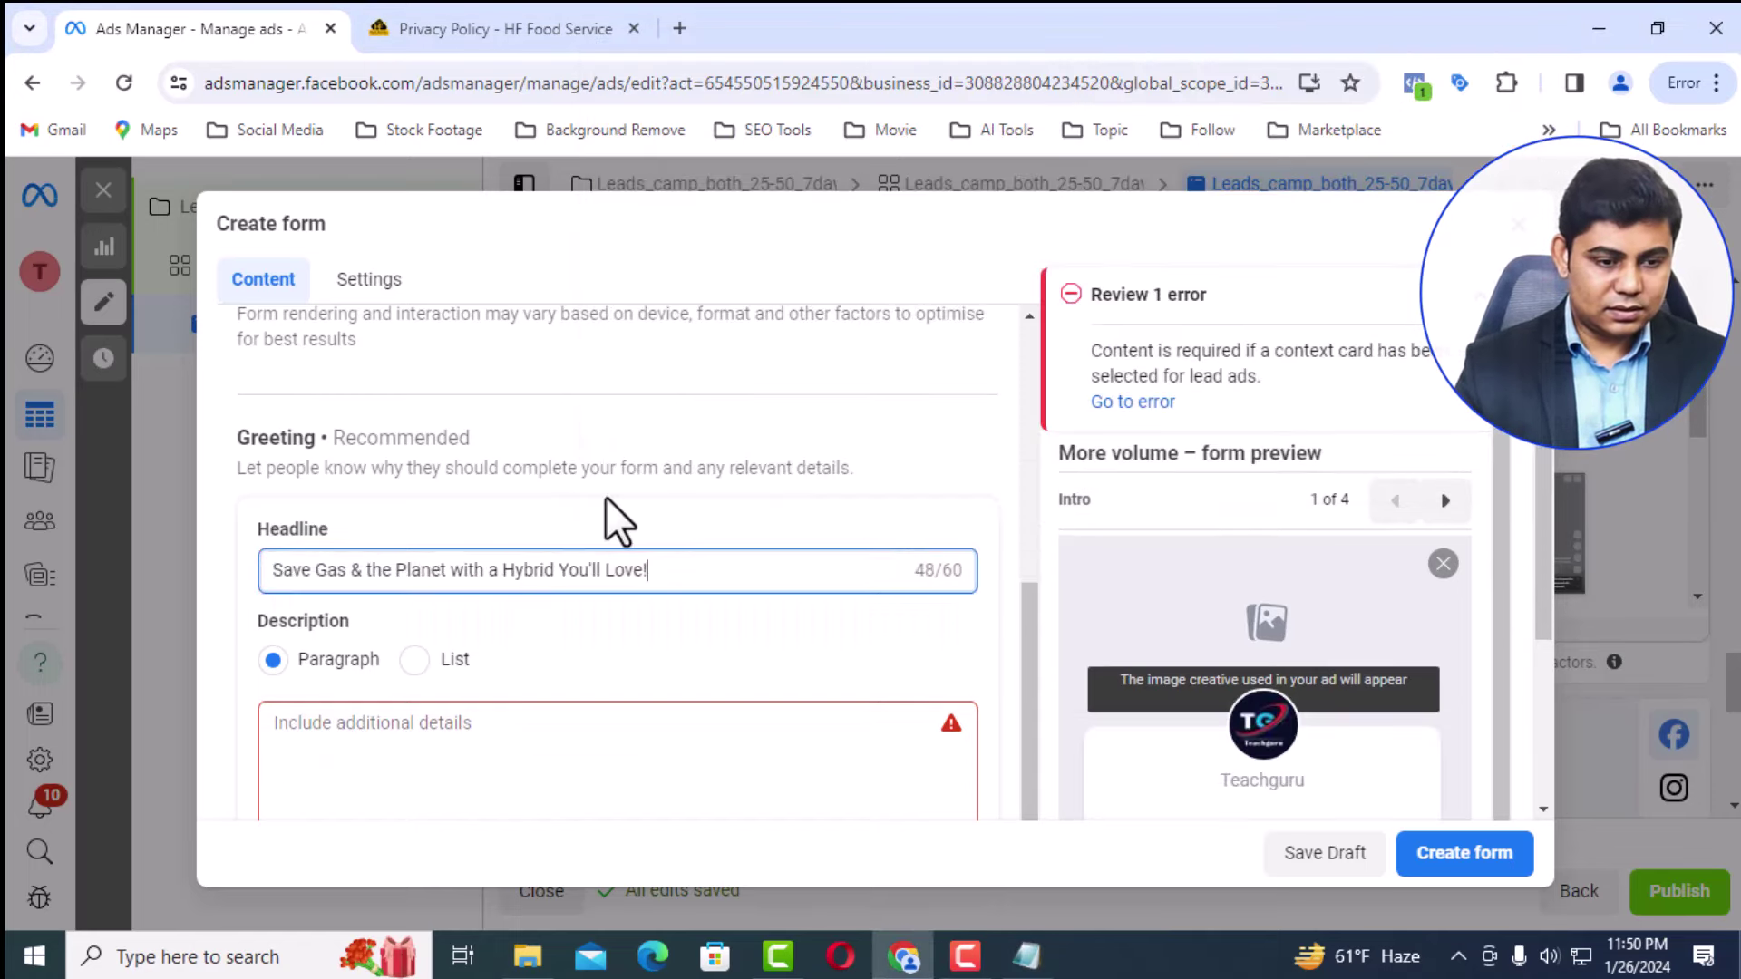
pyautogui.scroll(-1, 605, 497)
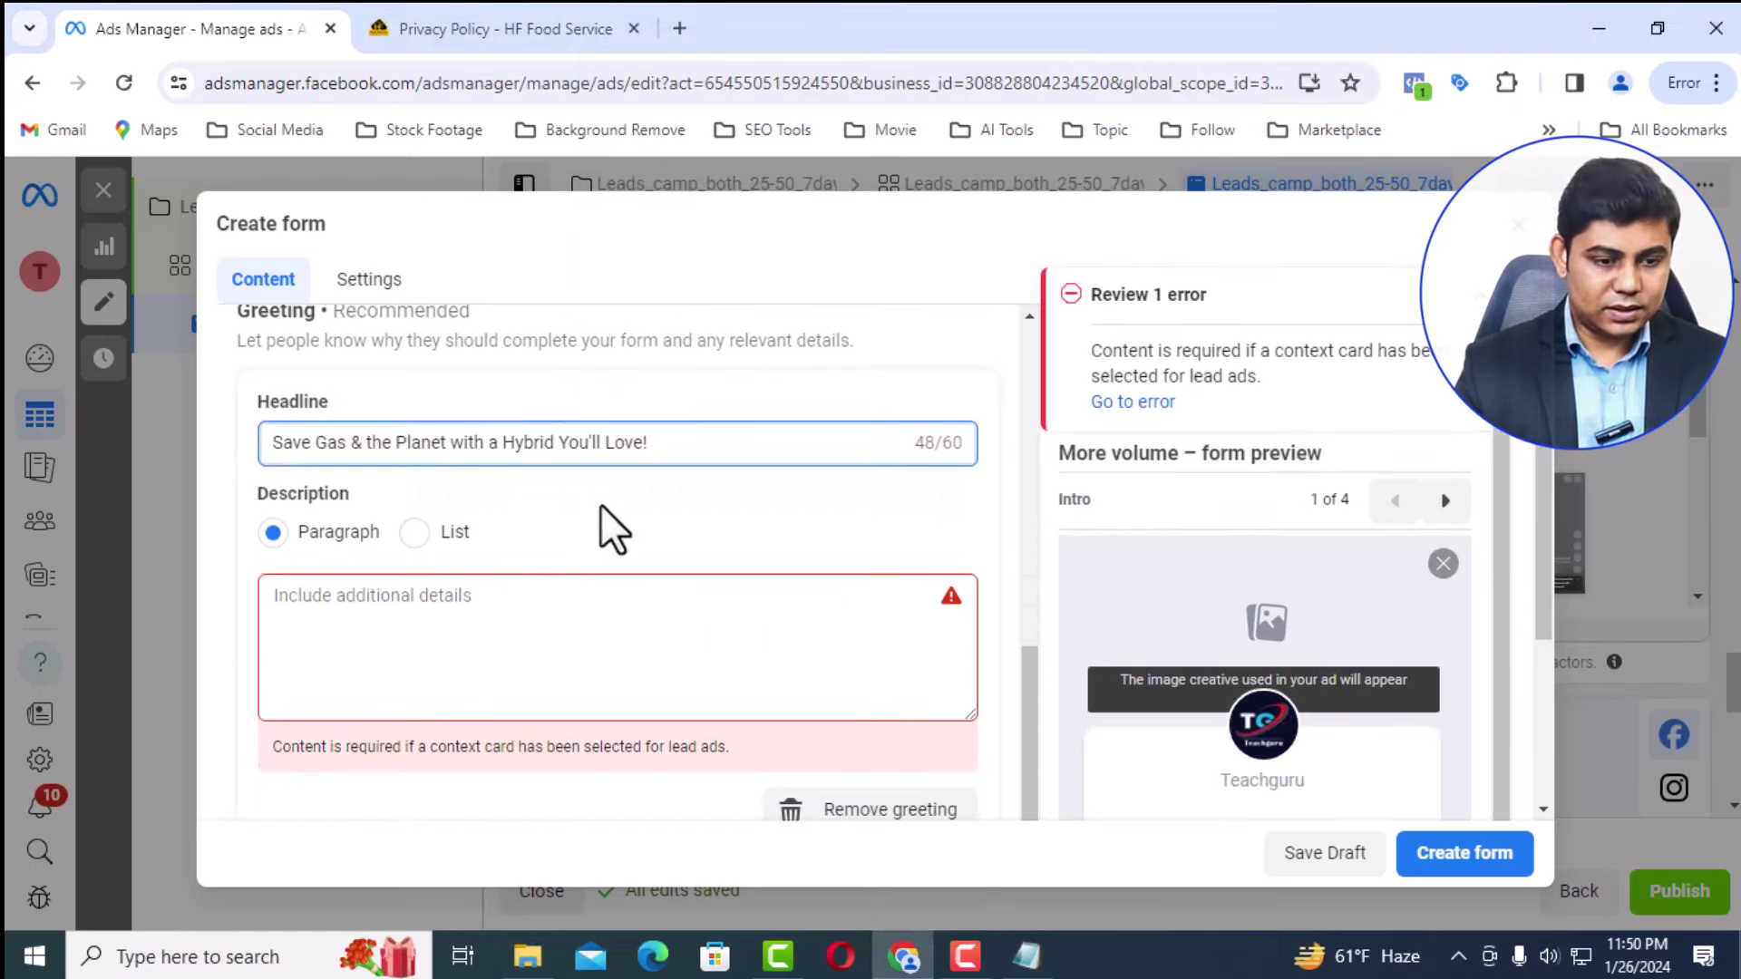
# Paste "Save Gas & the Planet with a Hybrid You'll Love!" as the greeting's paragraph description
pyautogui.click(415, 609)
pyautogui.hotkey('ctrl', 'v')
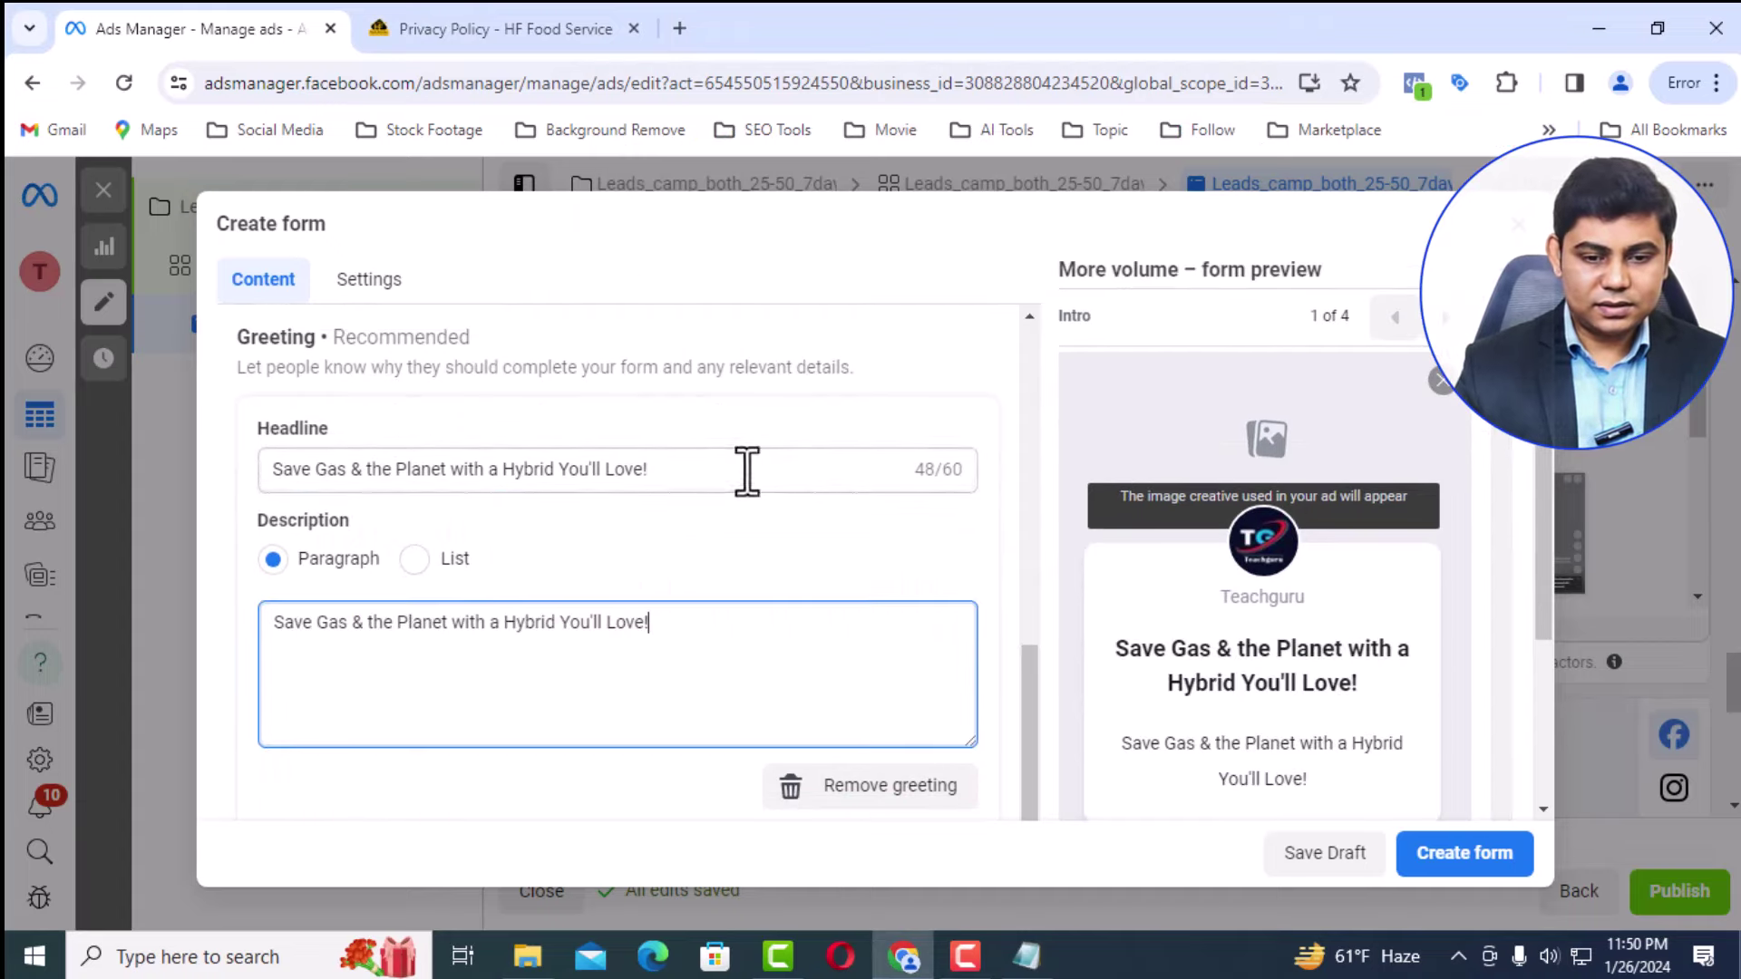
pyautogui.scroll(-3, 828, 435)
pyautogui.scroll(4, 832, 434)
pyautogui.scroll(3, 833, 433)
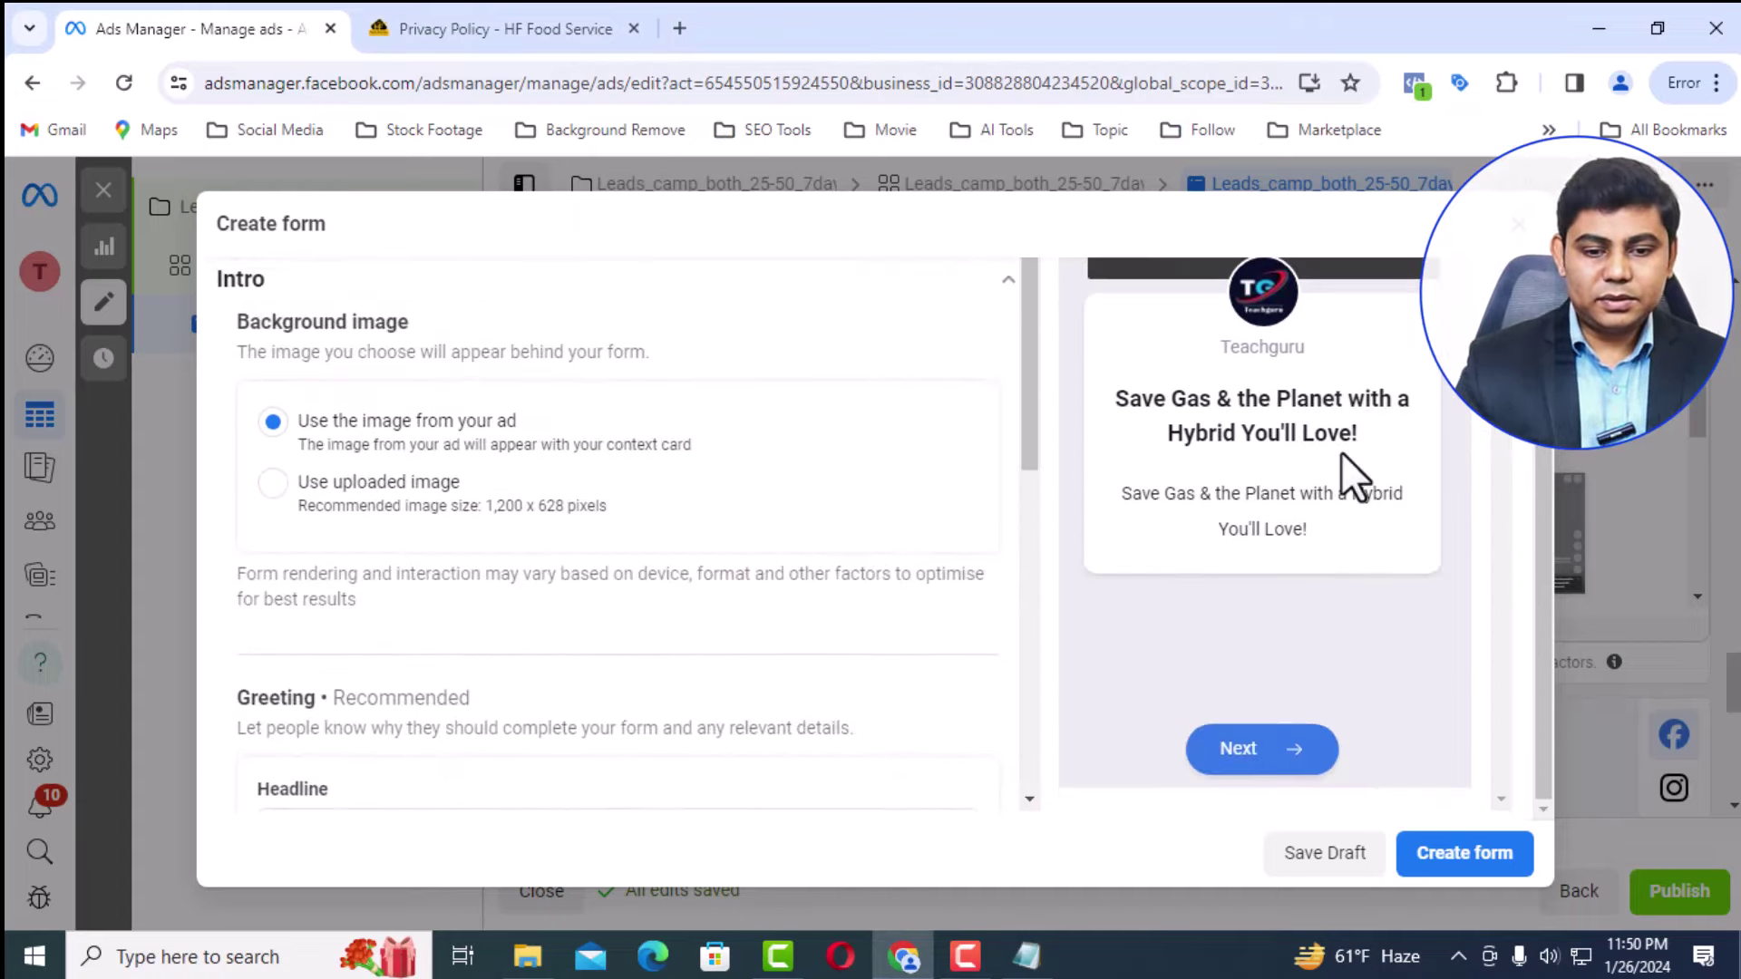
# Check the form preview from the intro through the message for leads, and create the form
pyautogui.scroll(2, 1373, 564)
pyautogui.scroll(-1, 1373, 563)
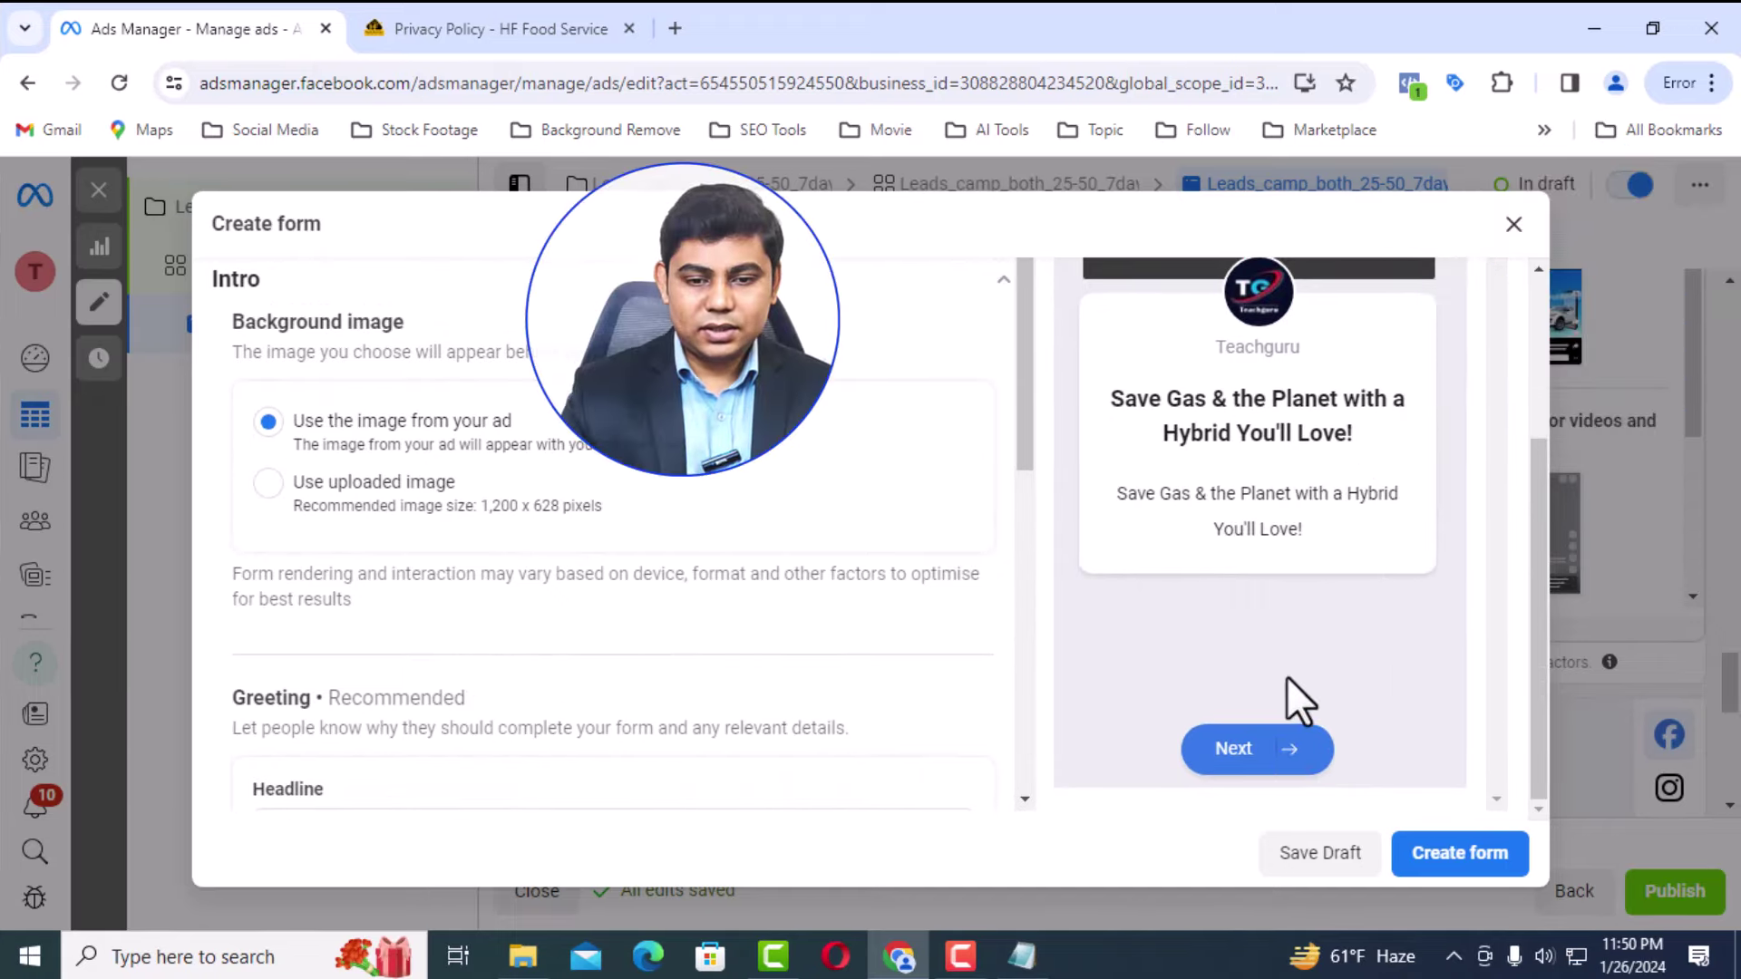
pyautogui.scroll(3, 1296, 584)
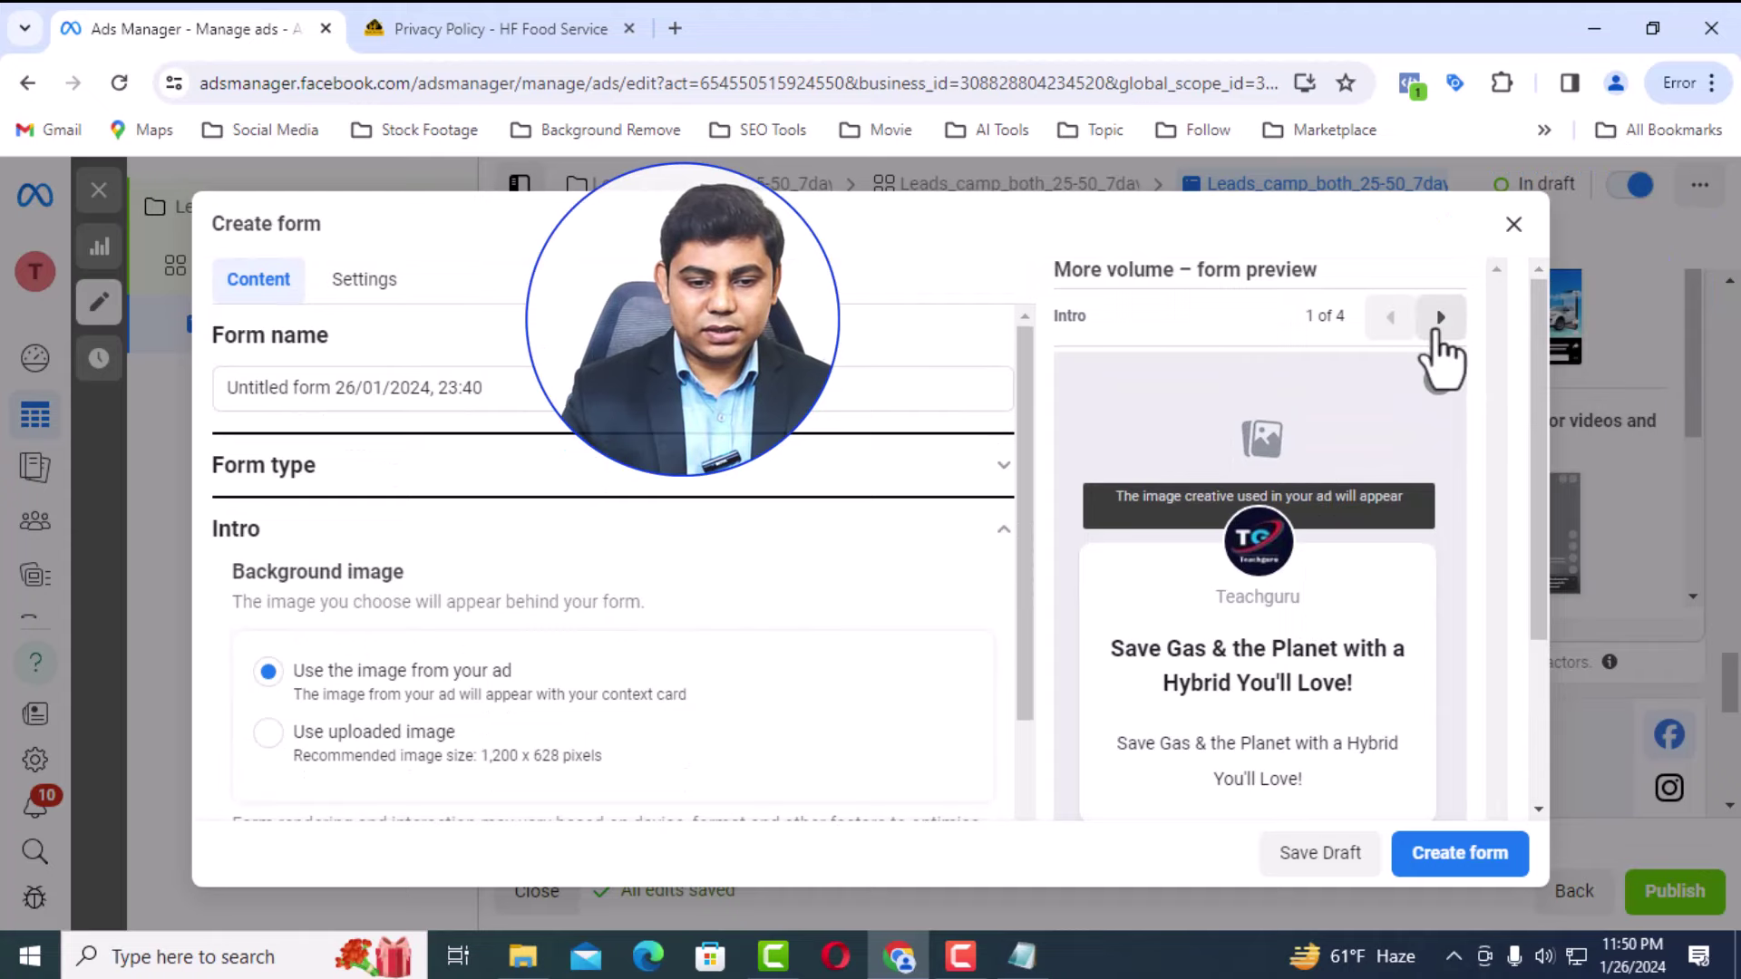
pyautogui.click(1440, 317)
pyautogui.scroll(-1, 1220, 581)
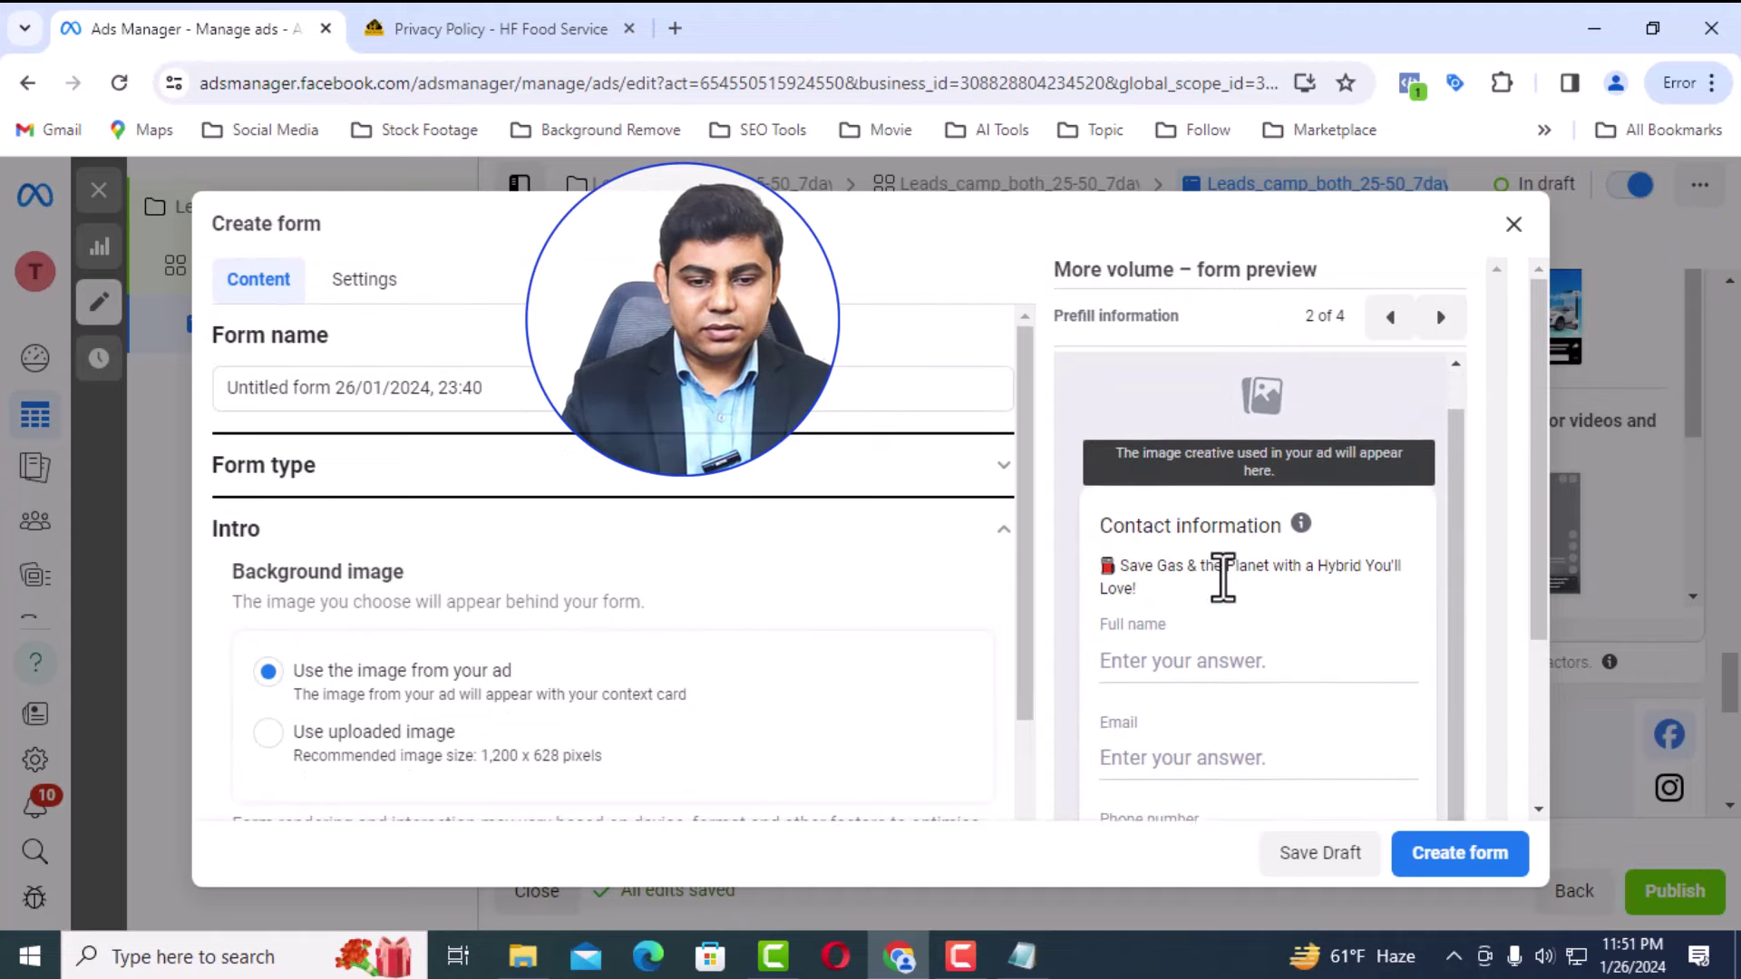
pyautogui.scroll(-3, 1188, 558)
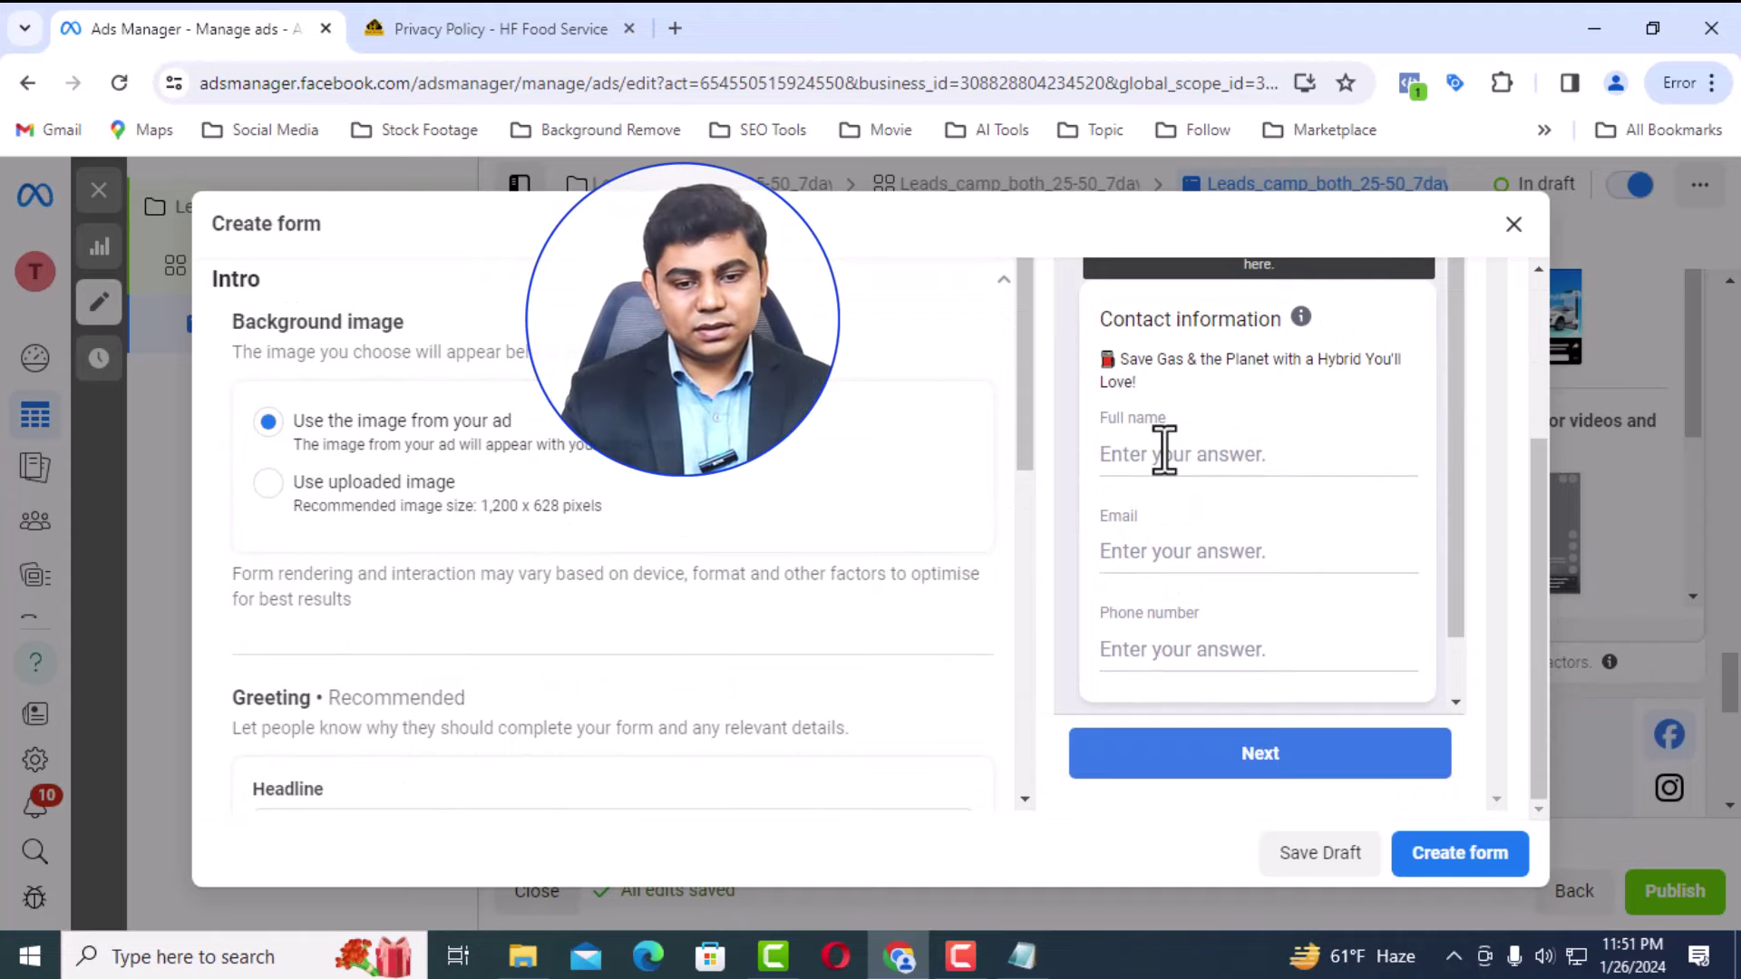
pyautogui.click(1351, 463)
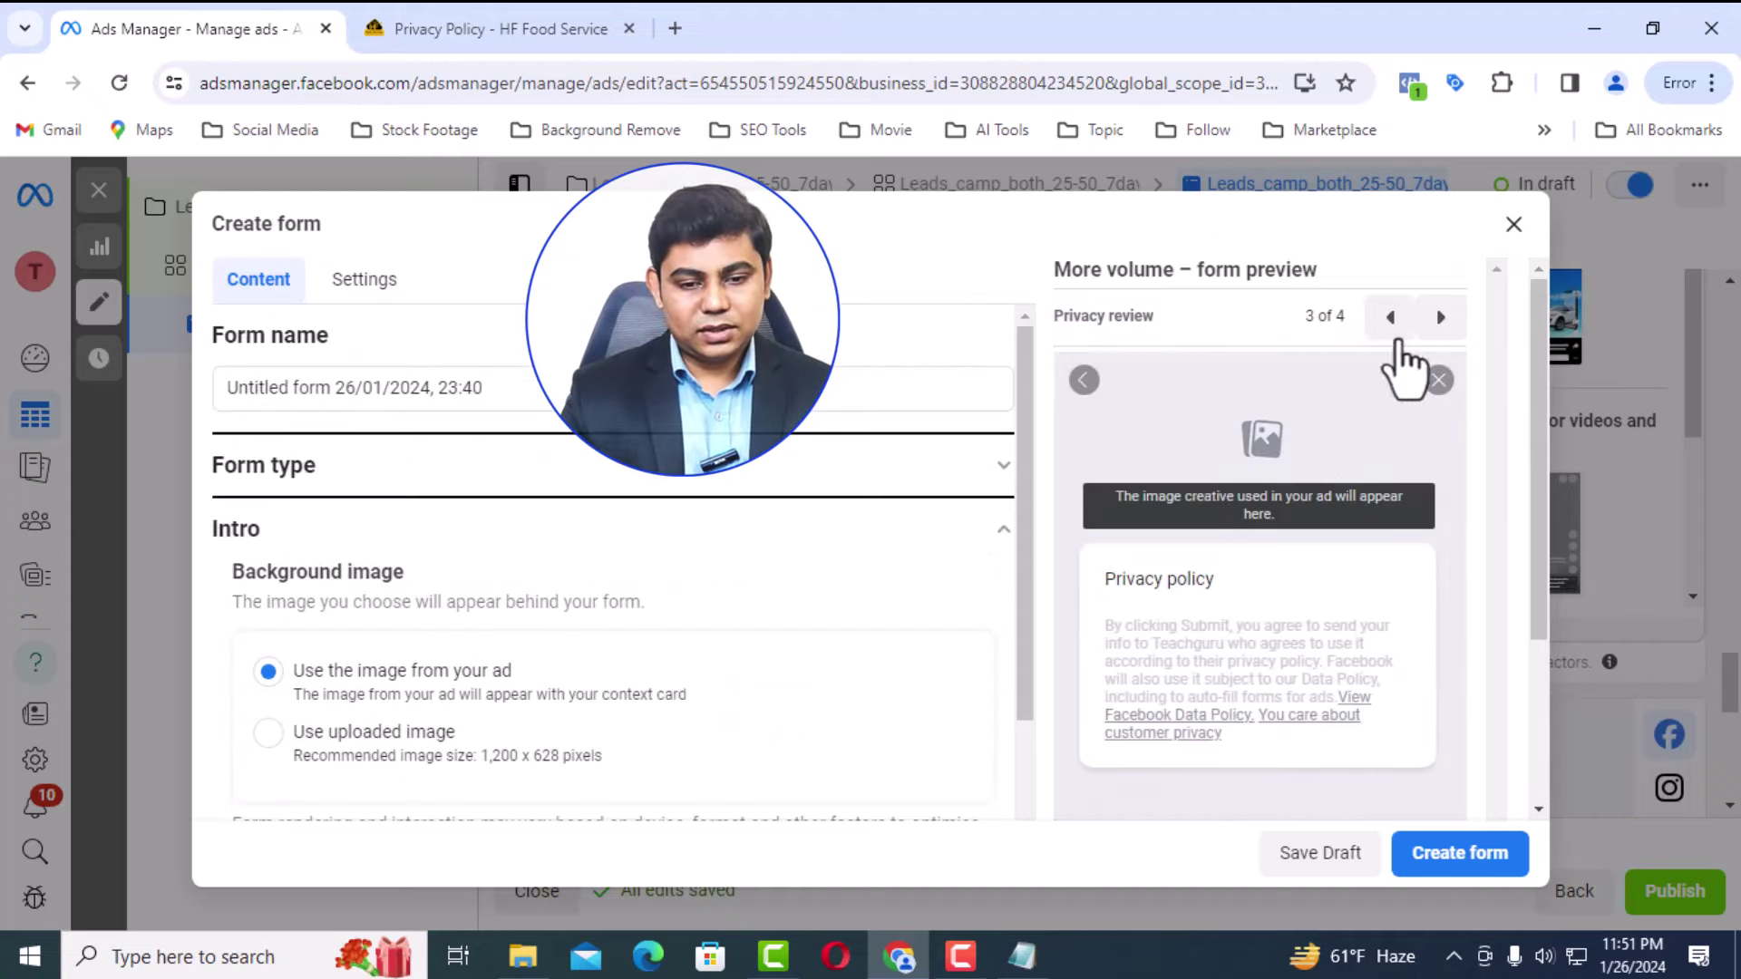
pyautogui.click(1441, 318)
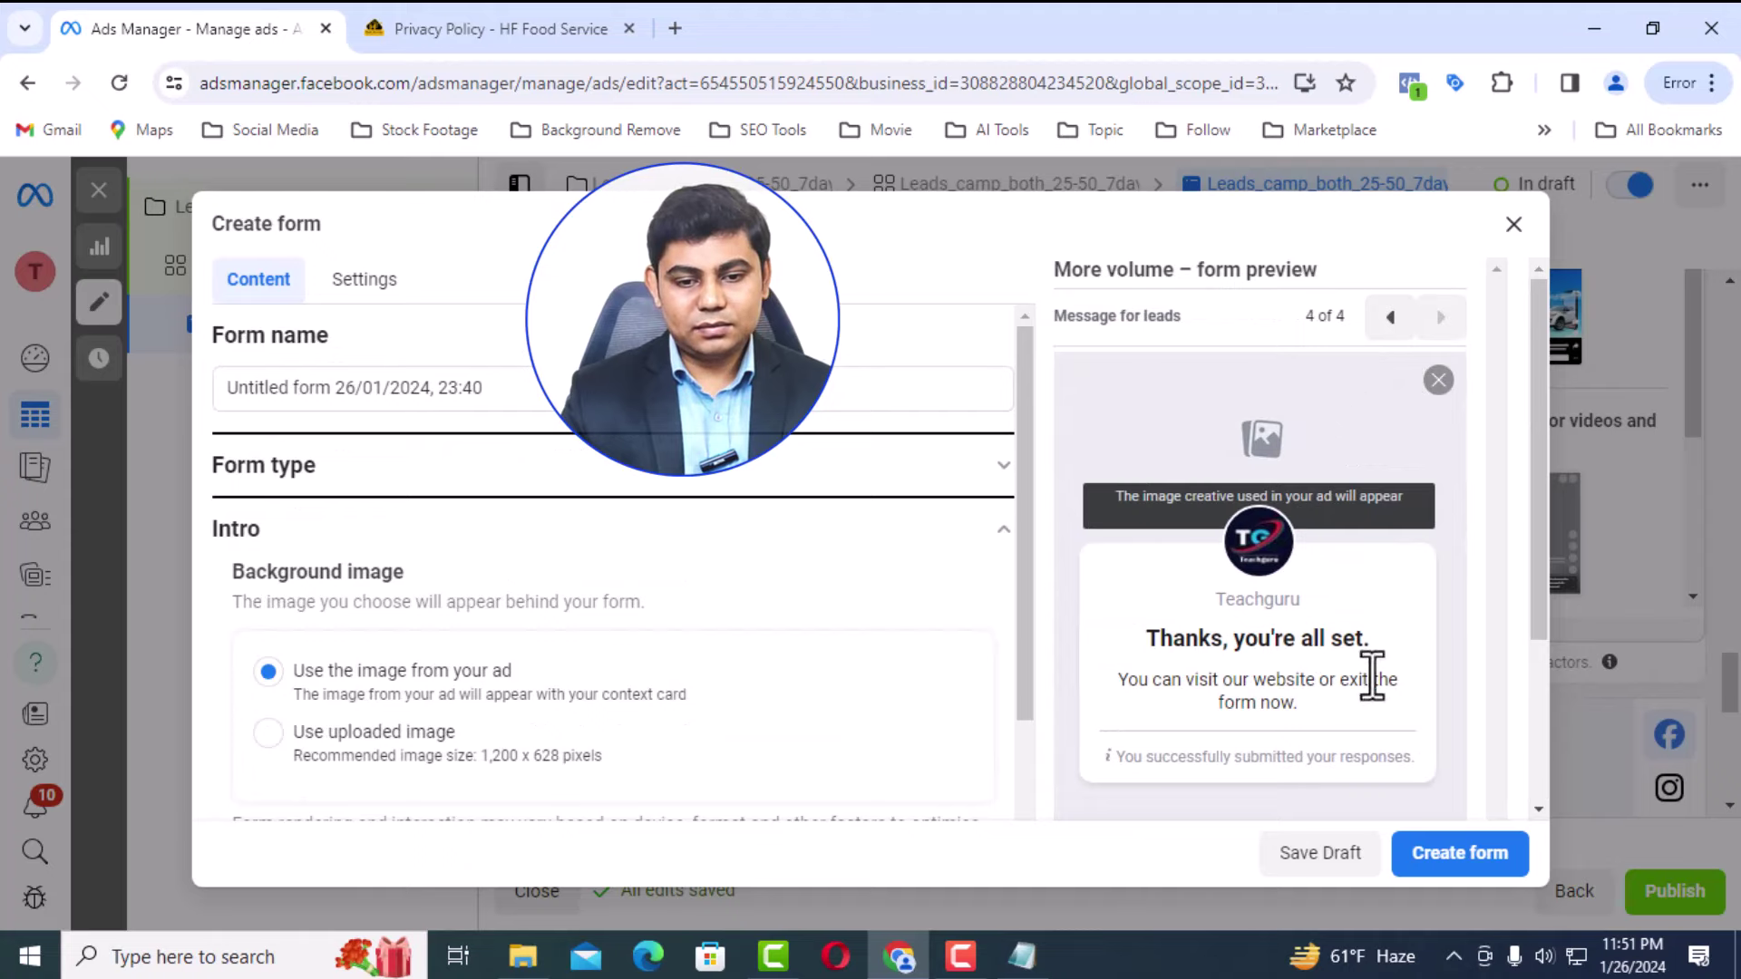
pyautogui.scroll(-3, 1342, 580)
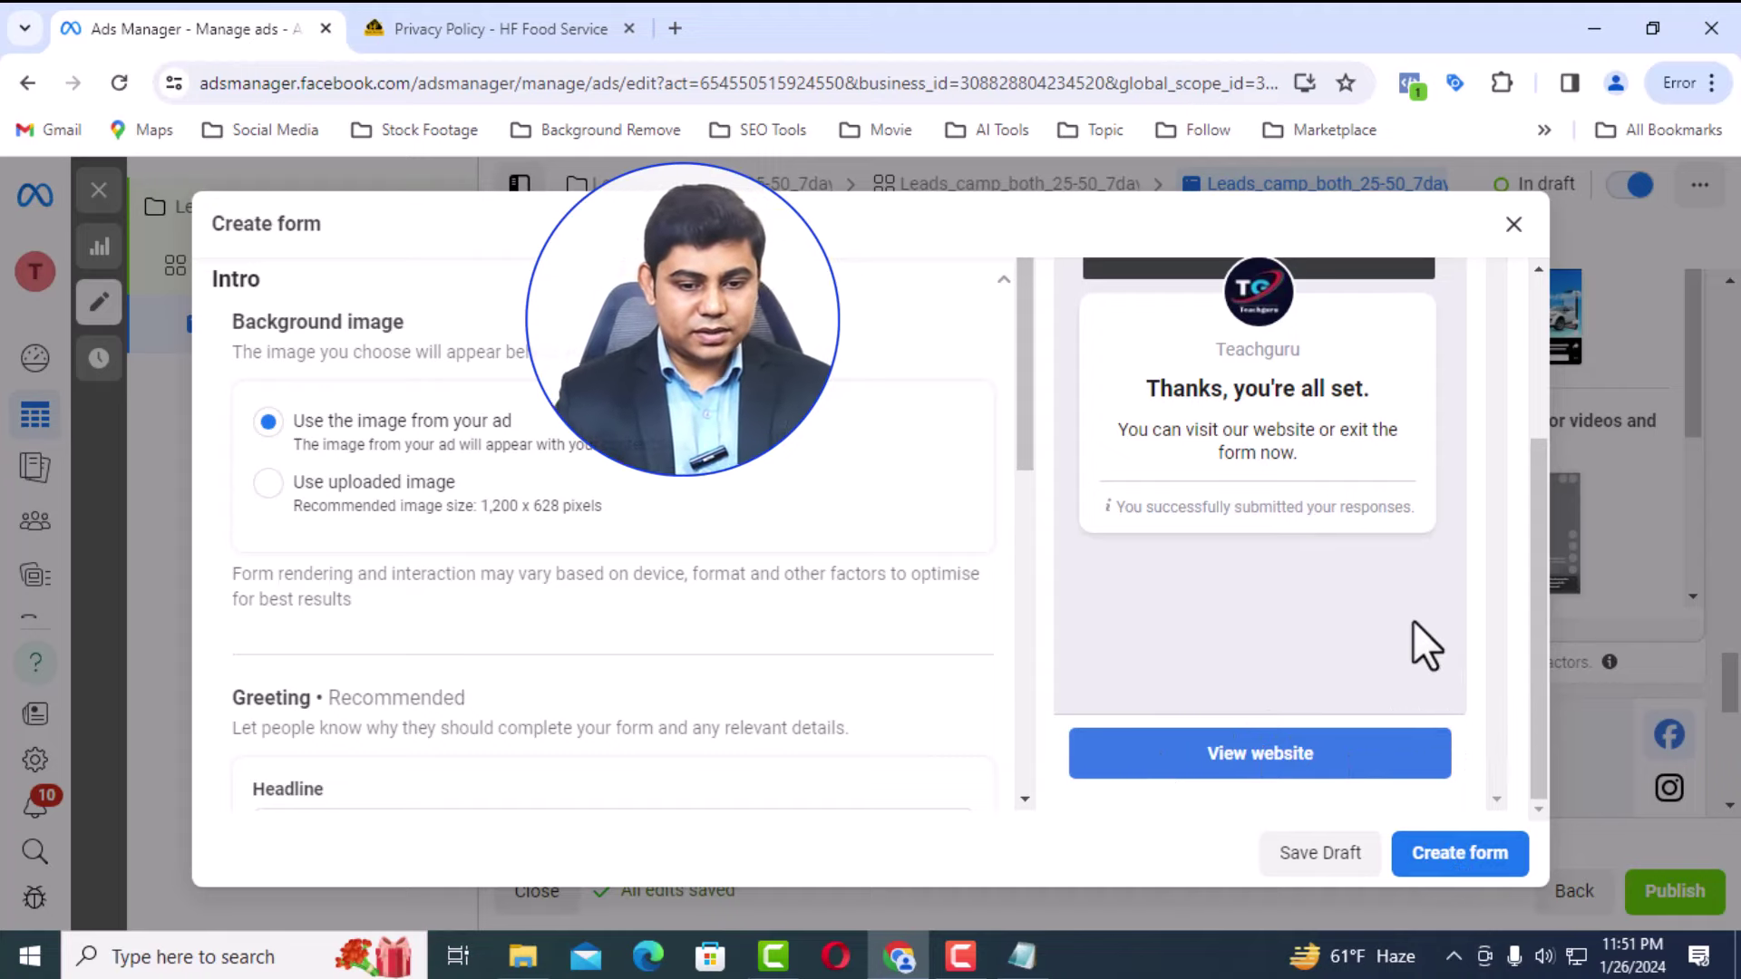
pyautogui.click(1442, 853)
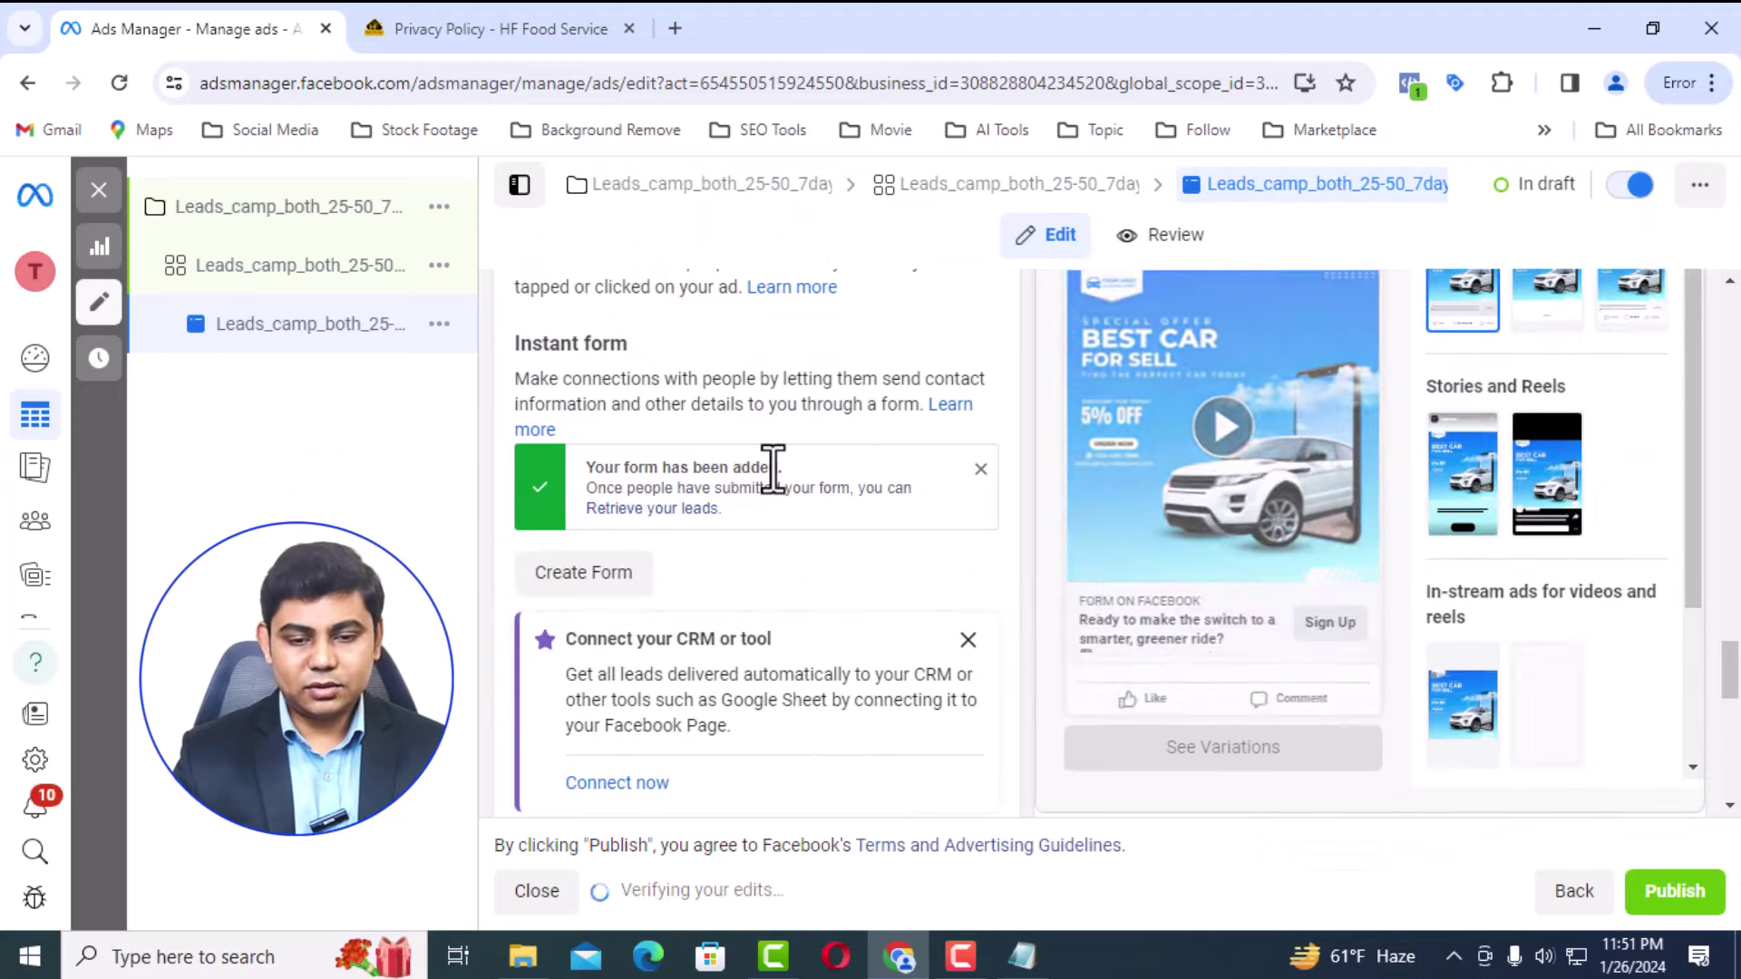
# Examine the ad's destination section, the instant form list and the previews for the different placements
pyautogui.scroll(3, 1197, 476)
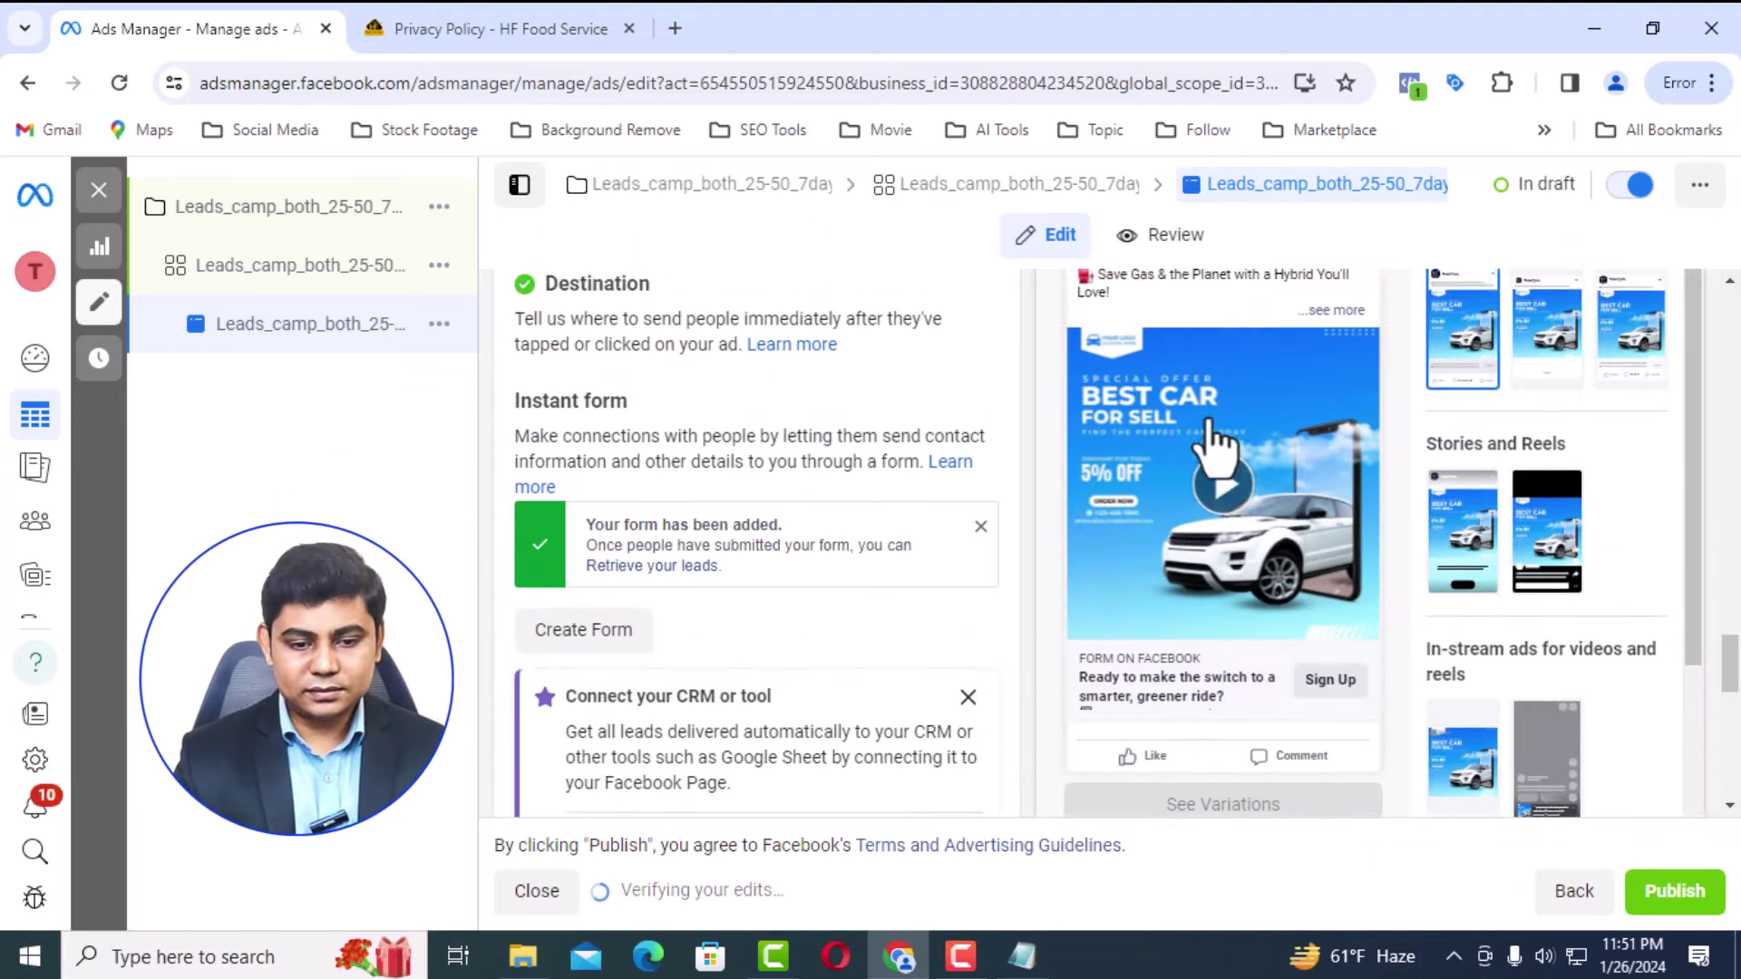
pyautogui.scroll(-3, 1195, 471)
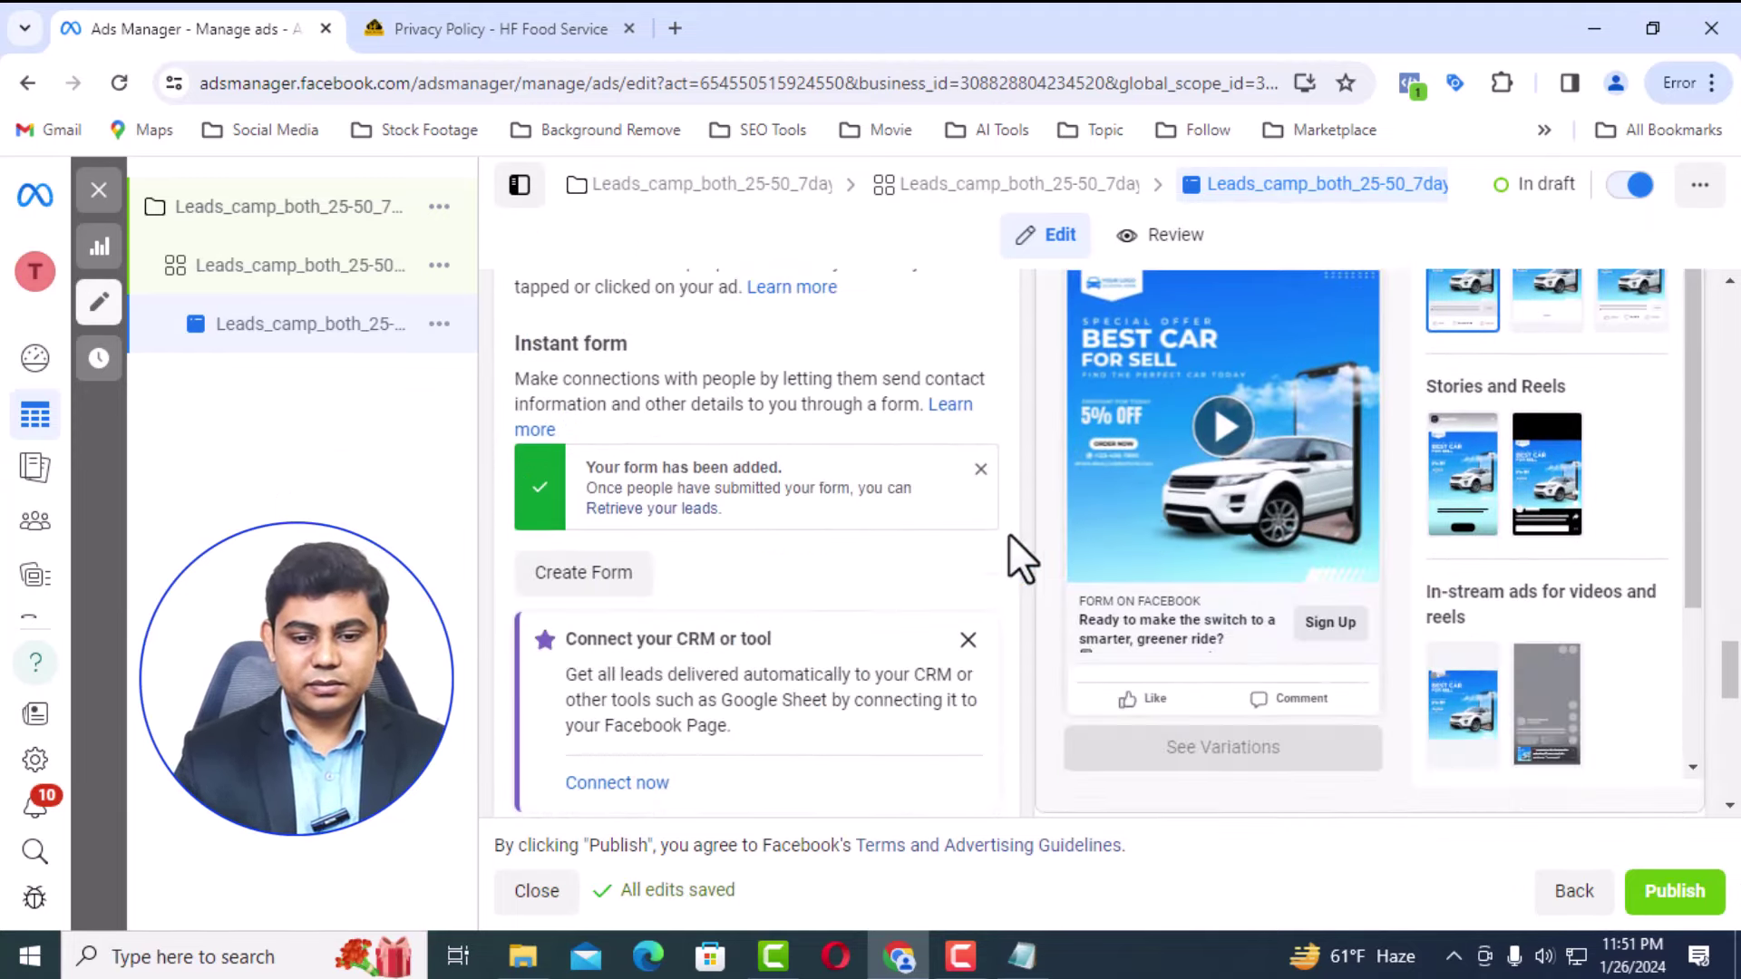
pyautogui.scroll(2, 1206, 583)
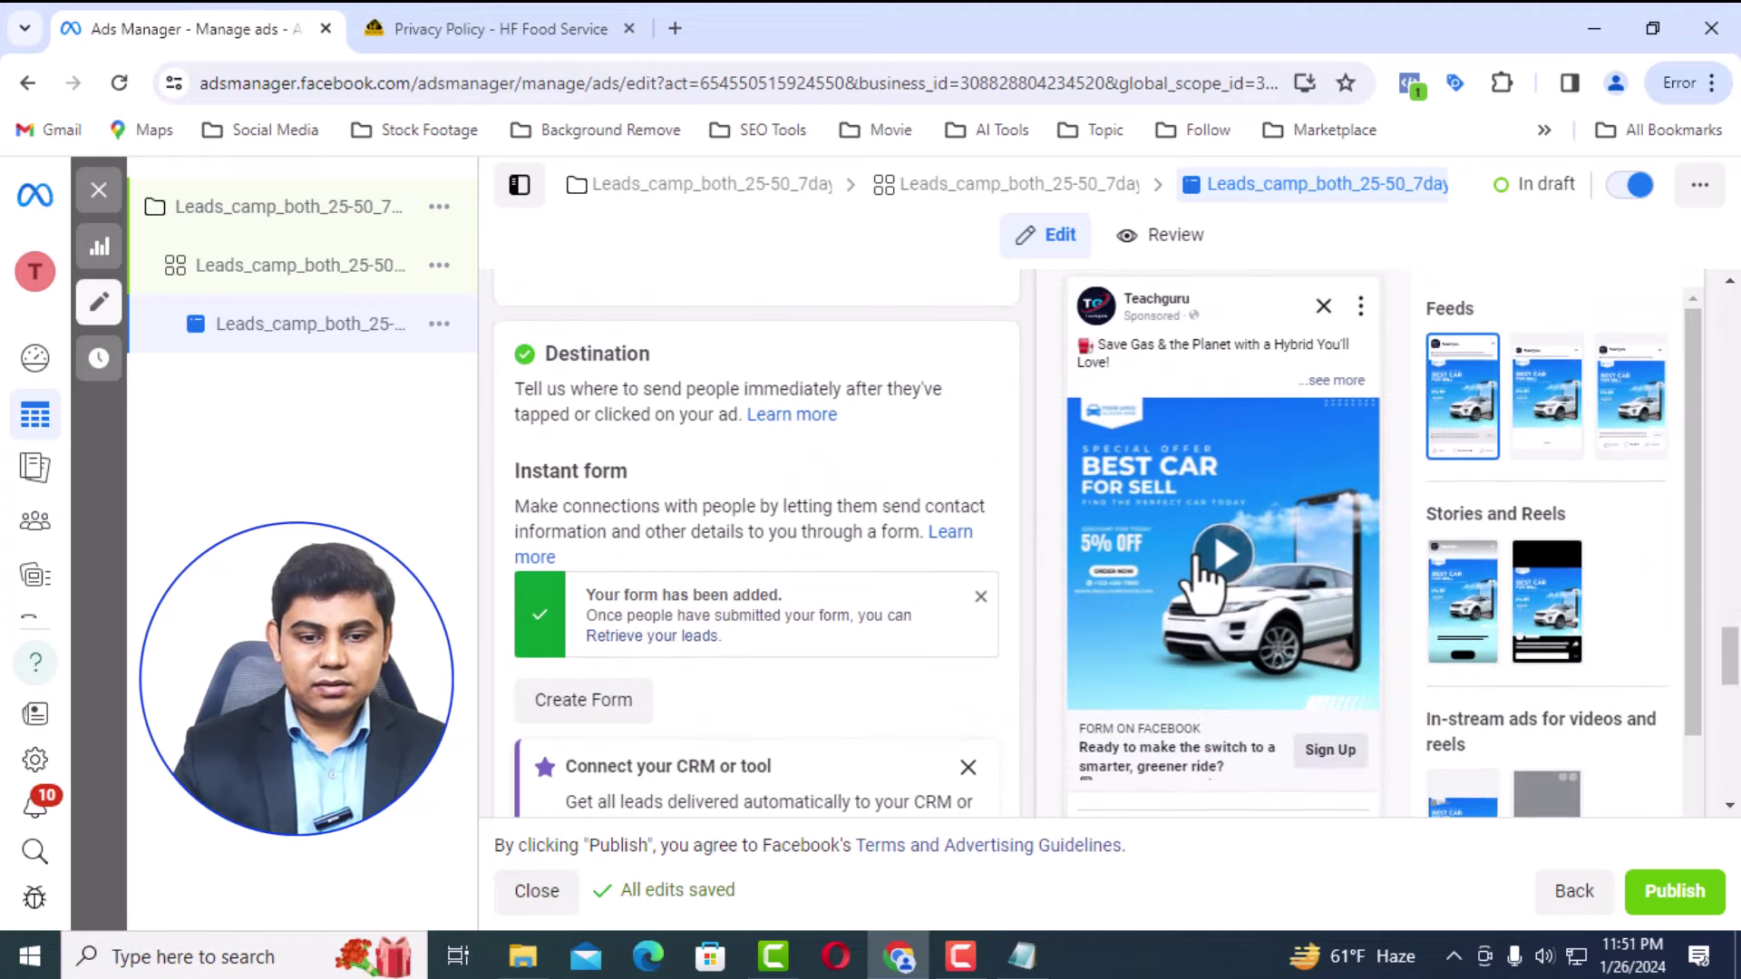
pyautogui.scroll(-2, 1458, 453)
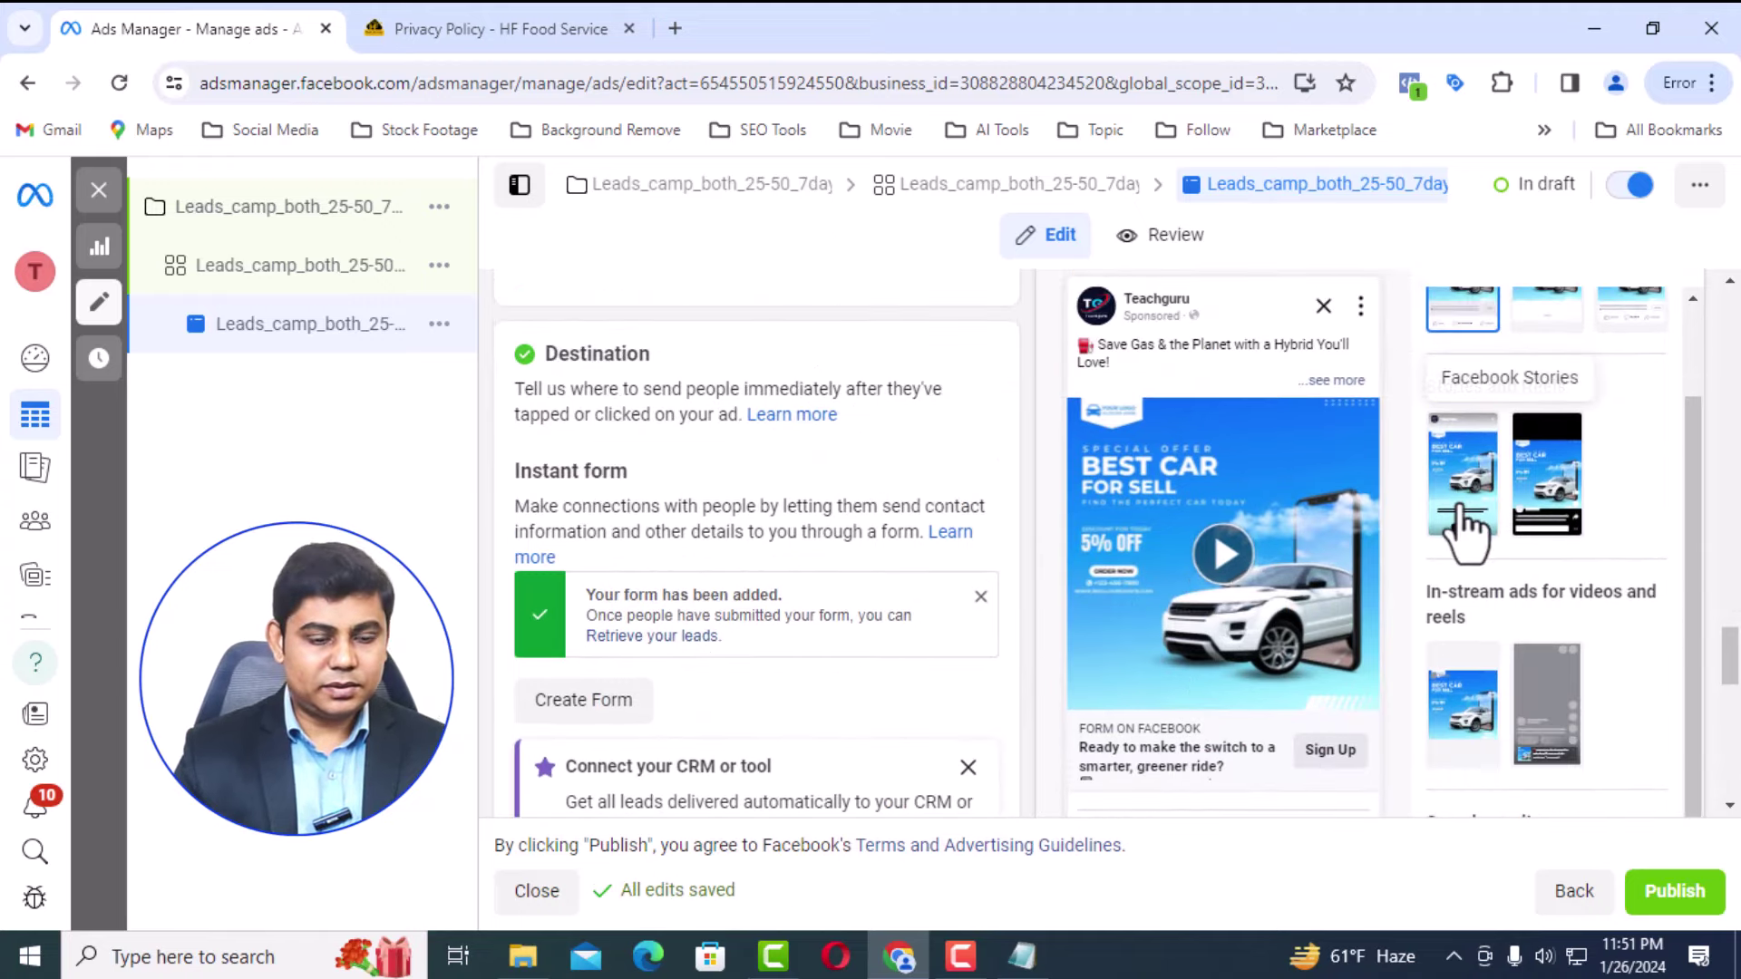
pyautogui.scroll(4, 1469, 517)
pyautogui.scroll(3, 1107, 307)
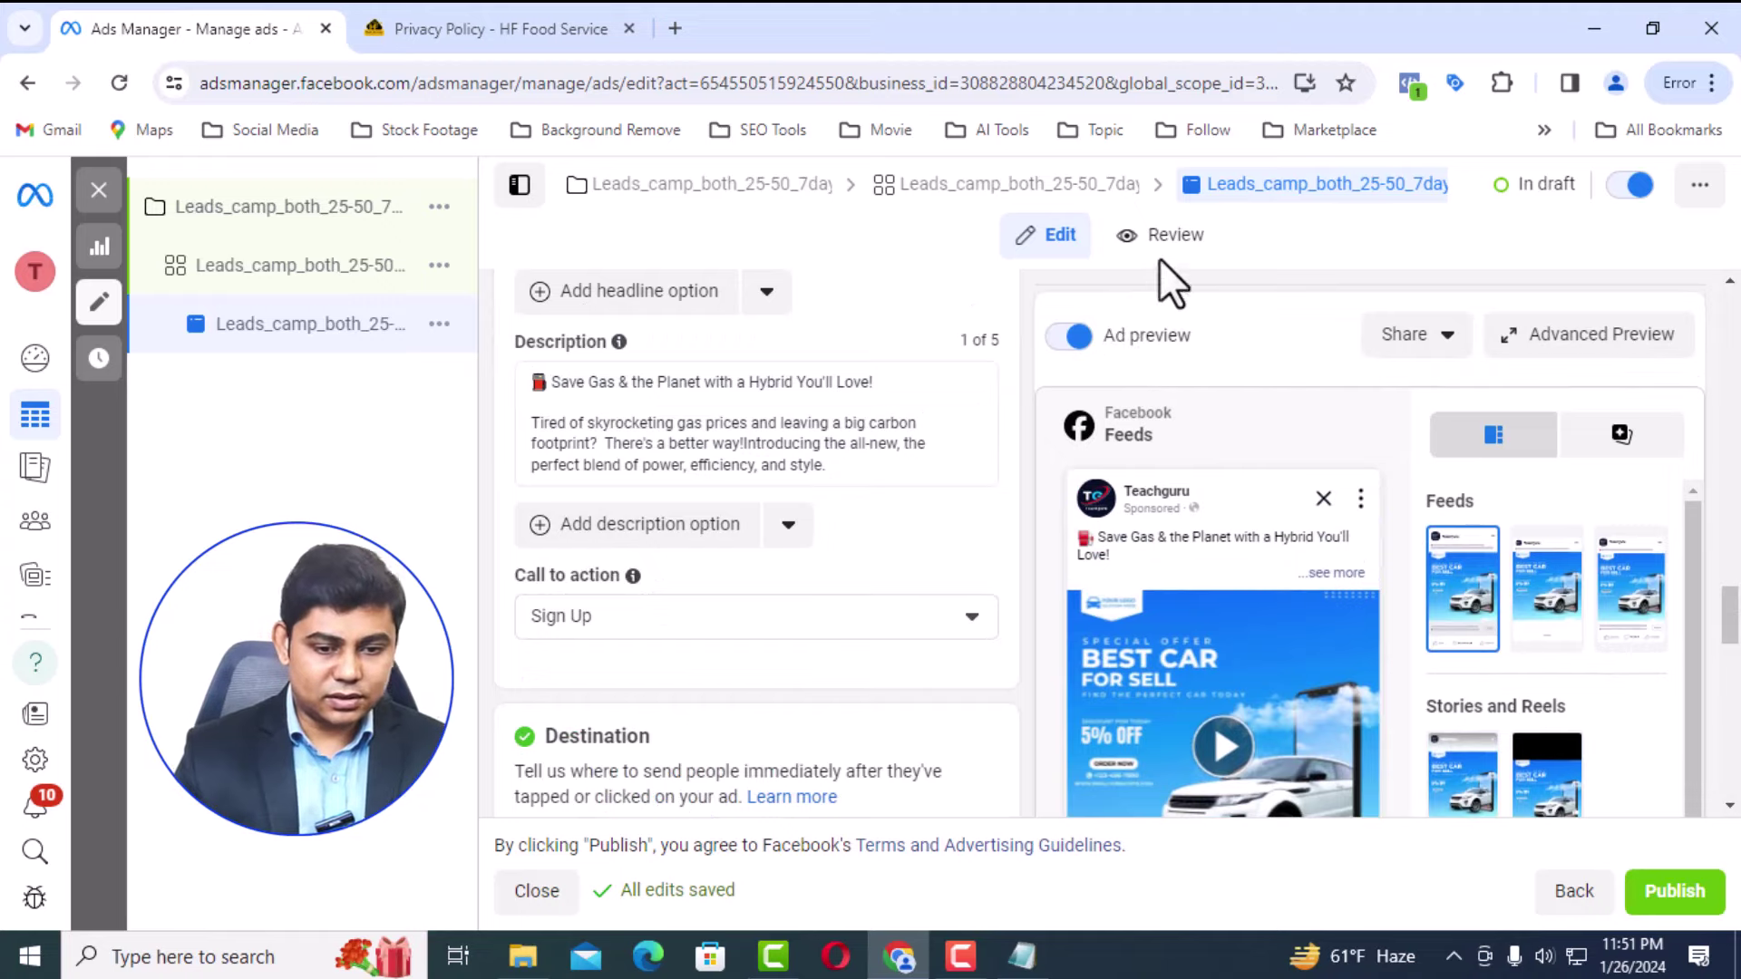
pyautogui.scroll(-15, 1498, 412)
pyautogui.scroll(5, 1499, 410)
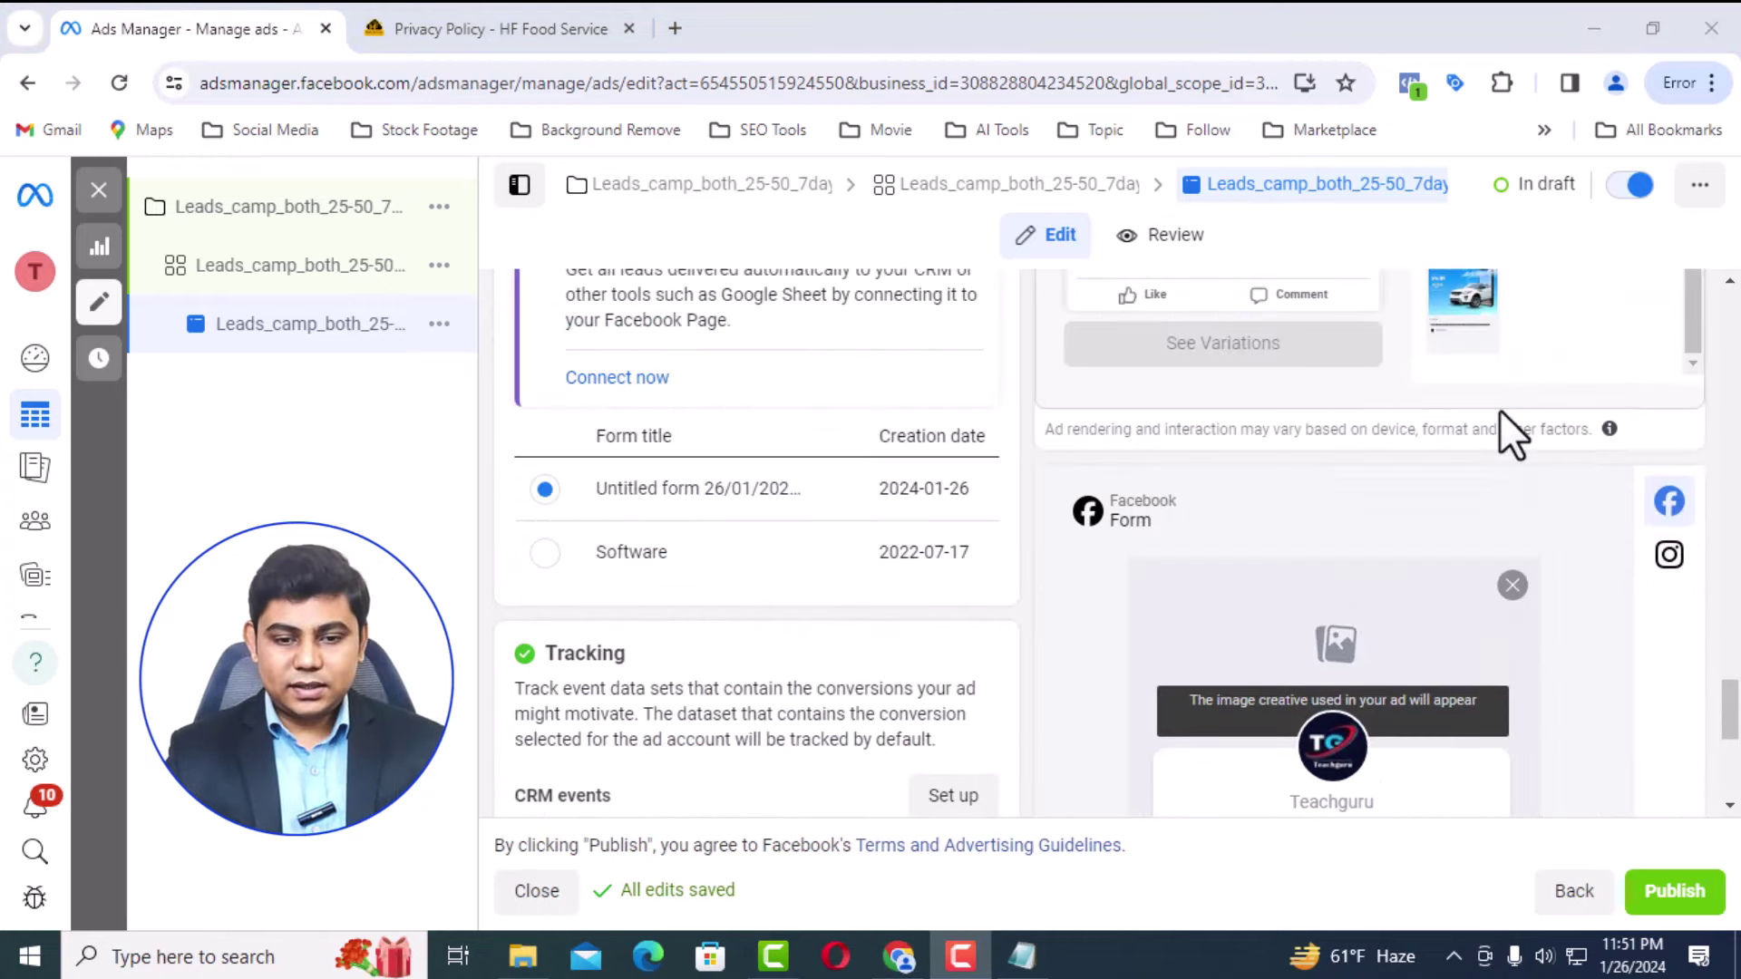
# Enable link sharing for the ad preview with 30 days active, and copy the generated link
pyautogui.scroll(3, 1500, 410)
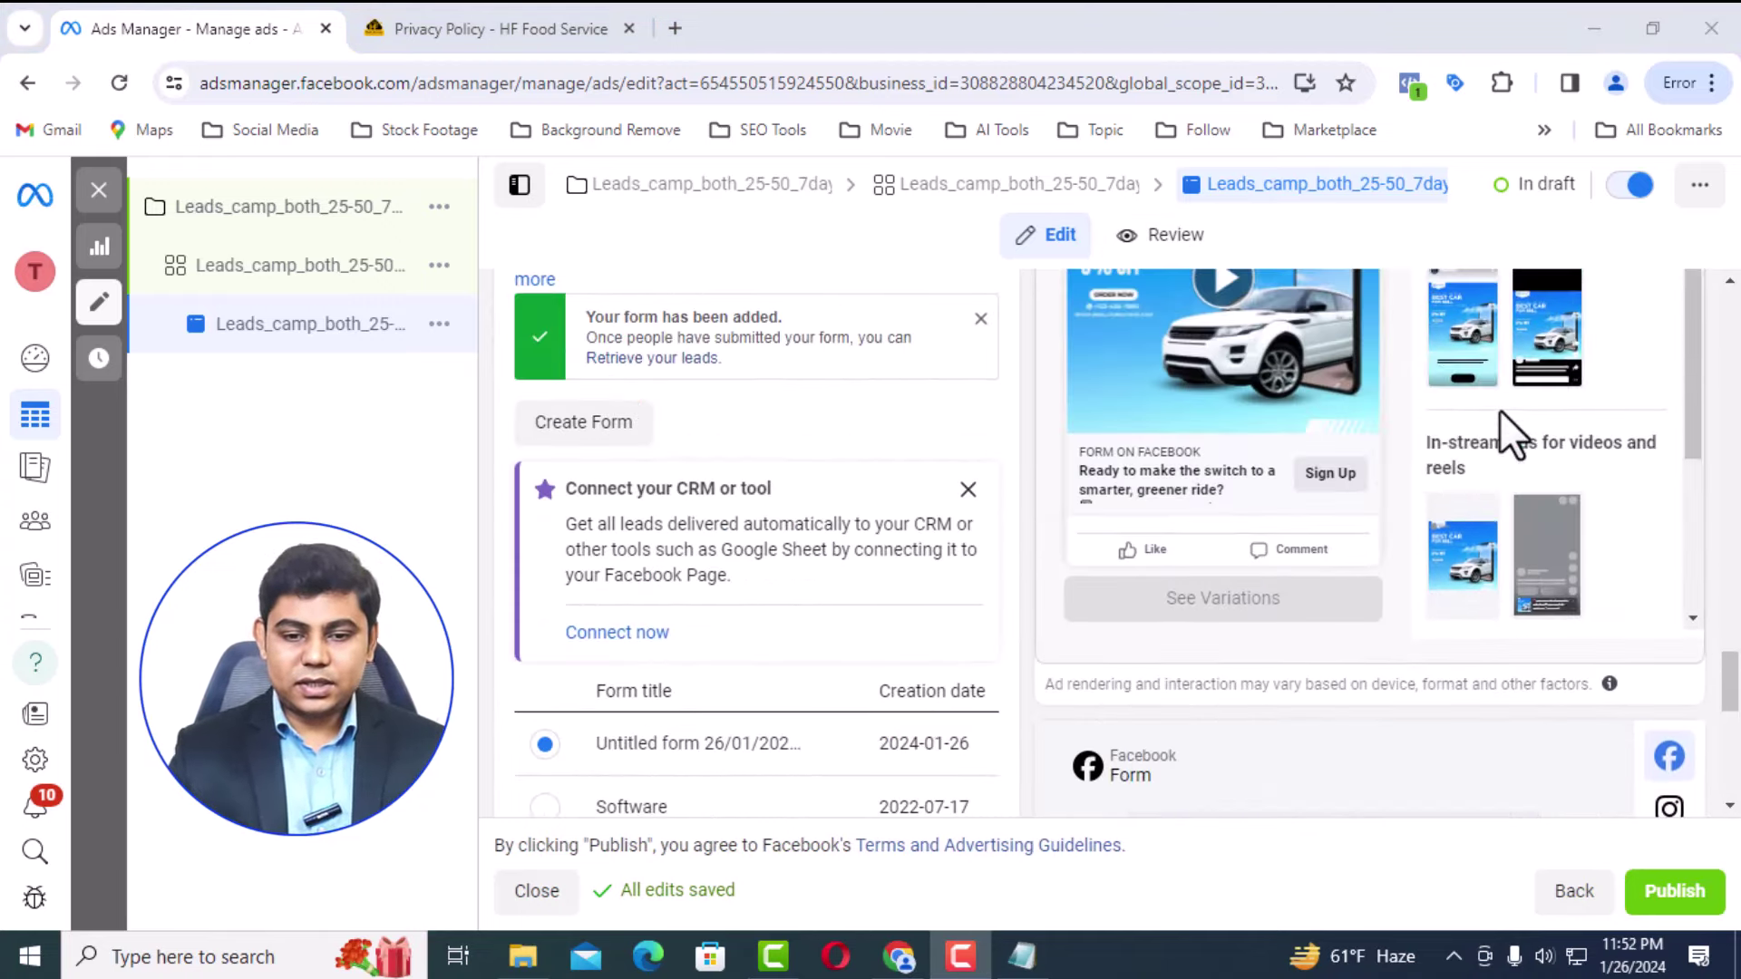
pyautogui.scroll(3, 1499, 410)
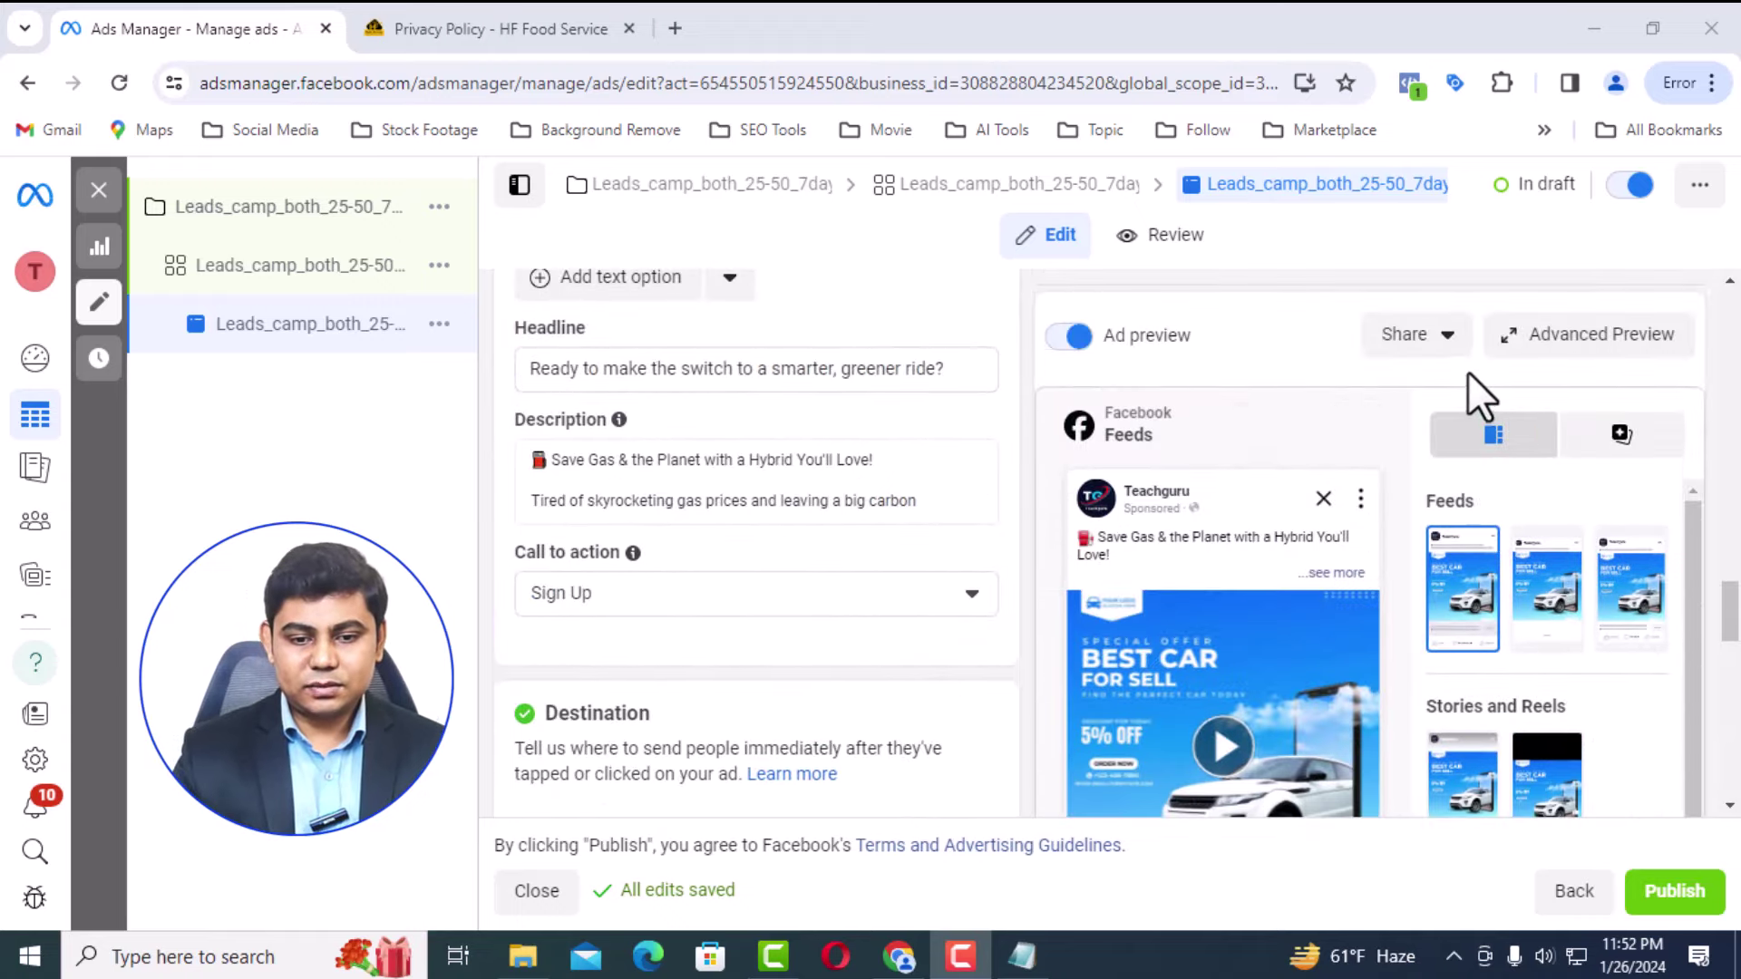
pyautogui.click(1445, 352)
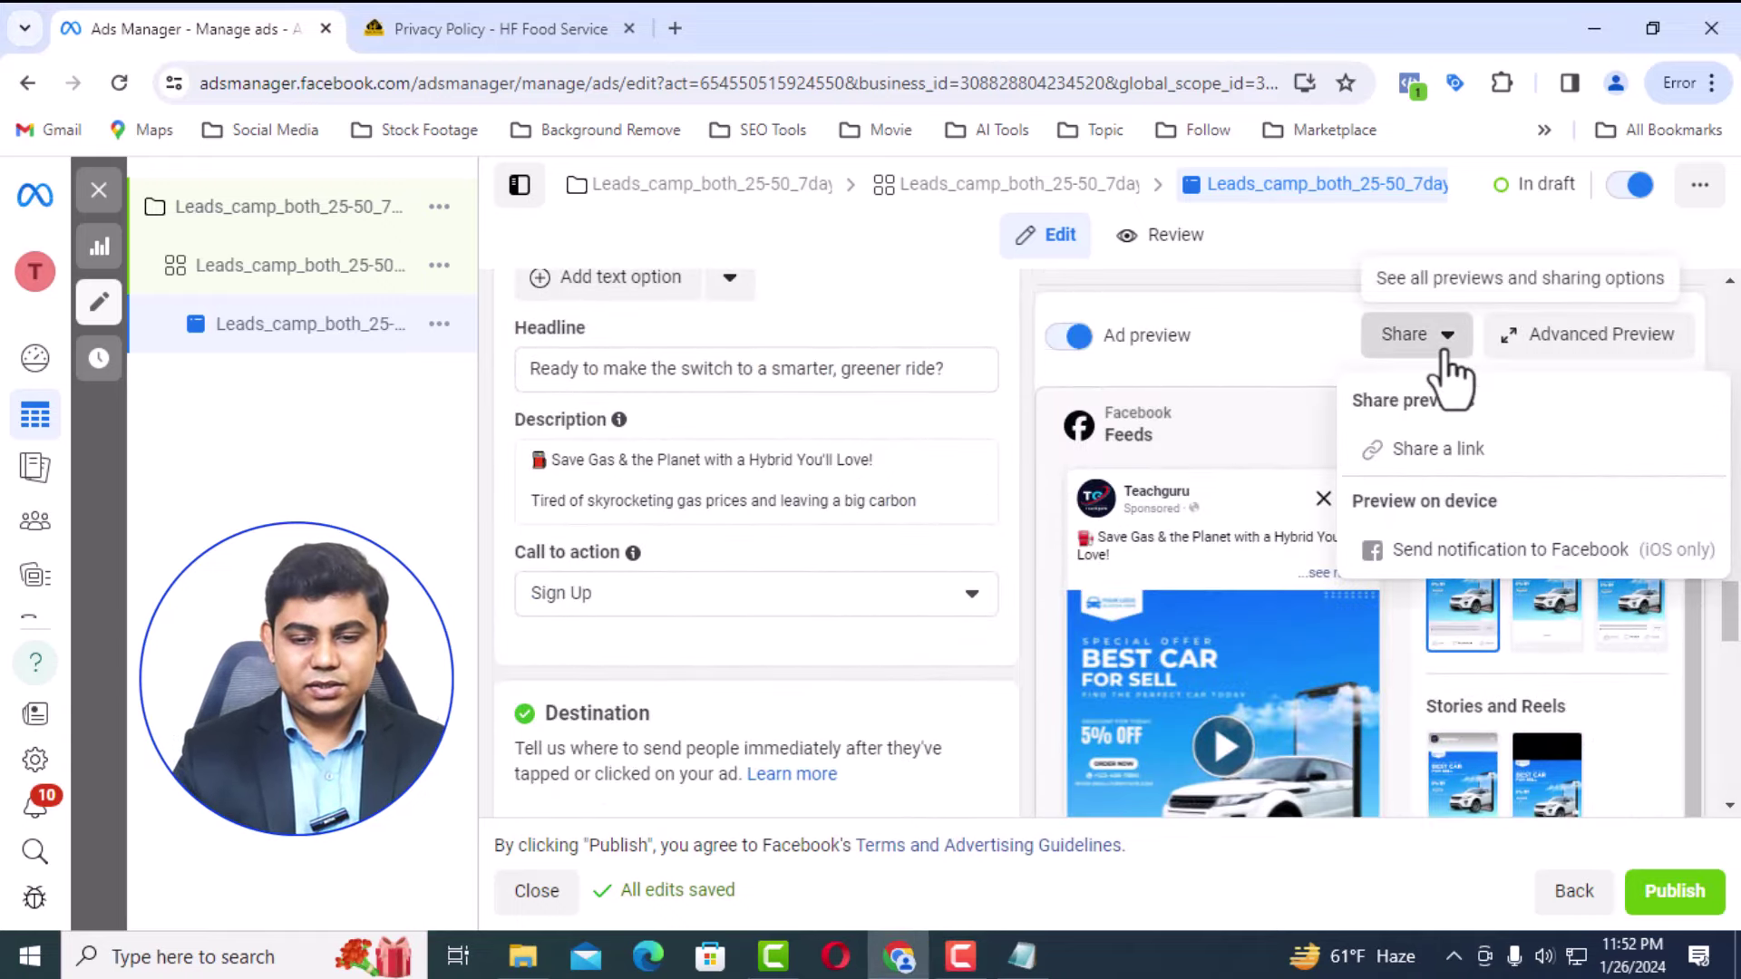
pyautogui.click(1433, 454)
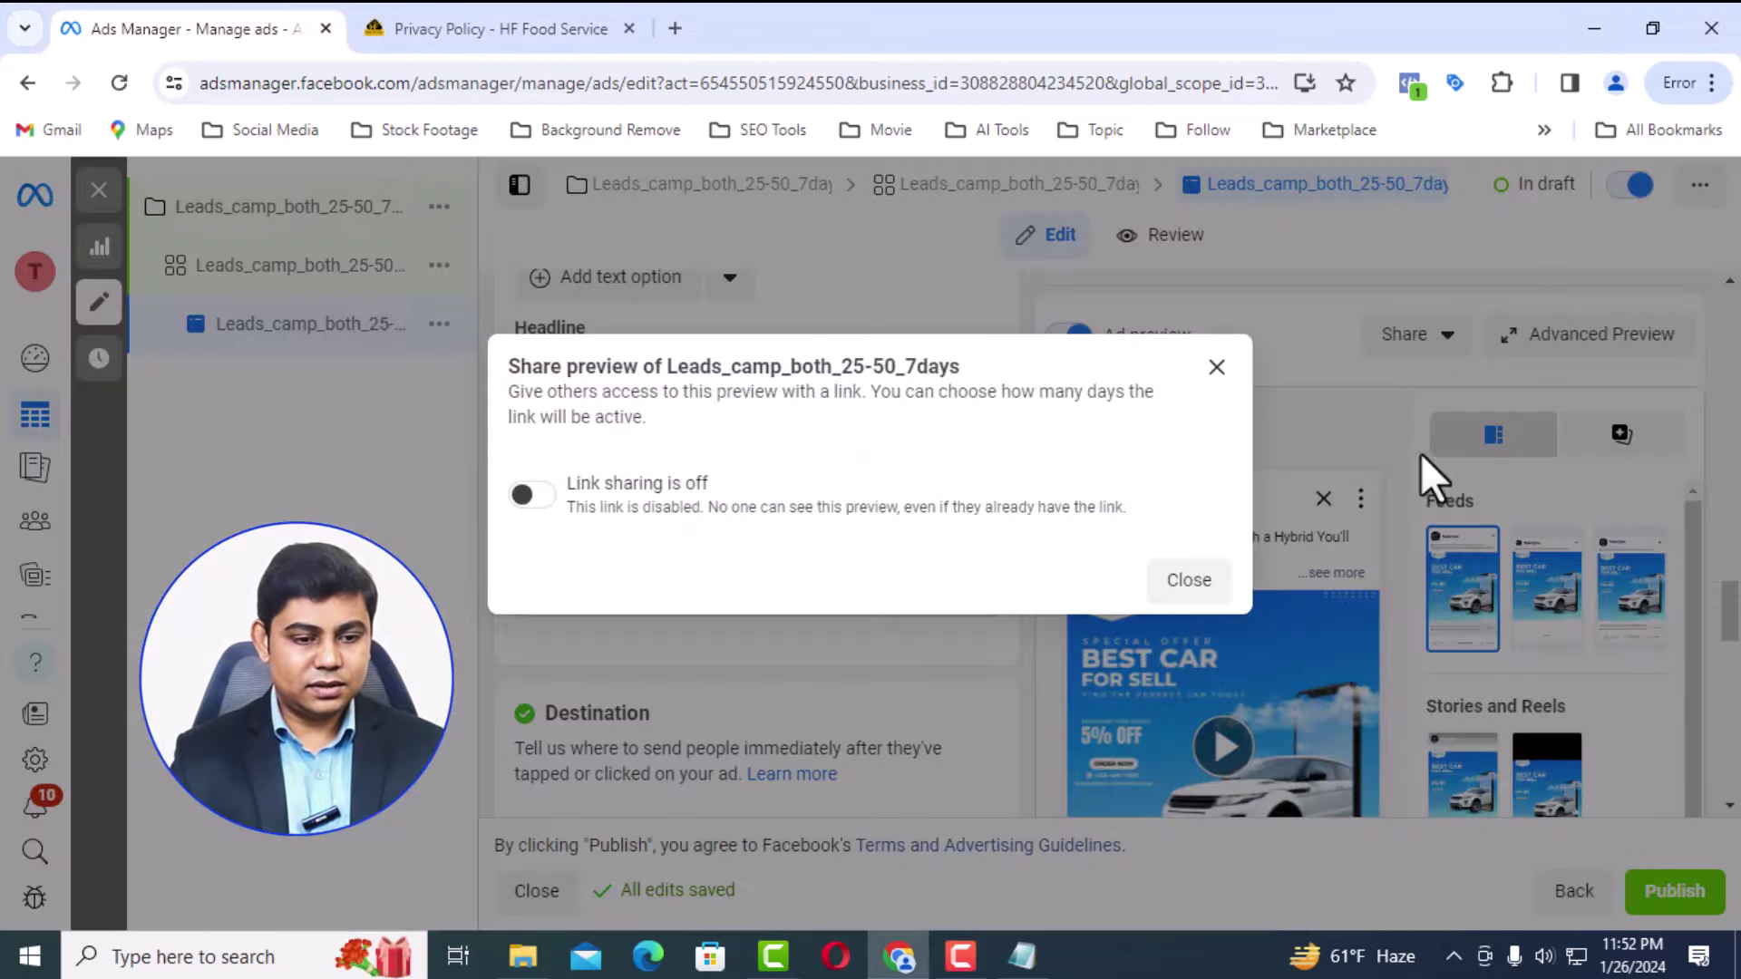
pyautogui.click(544, 495)
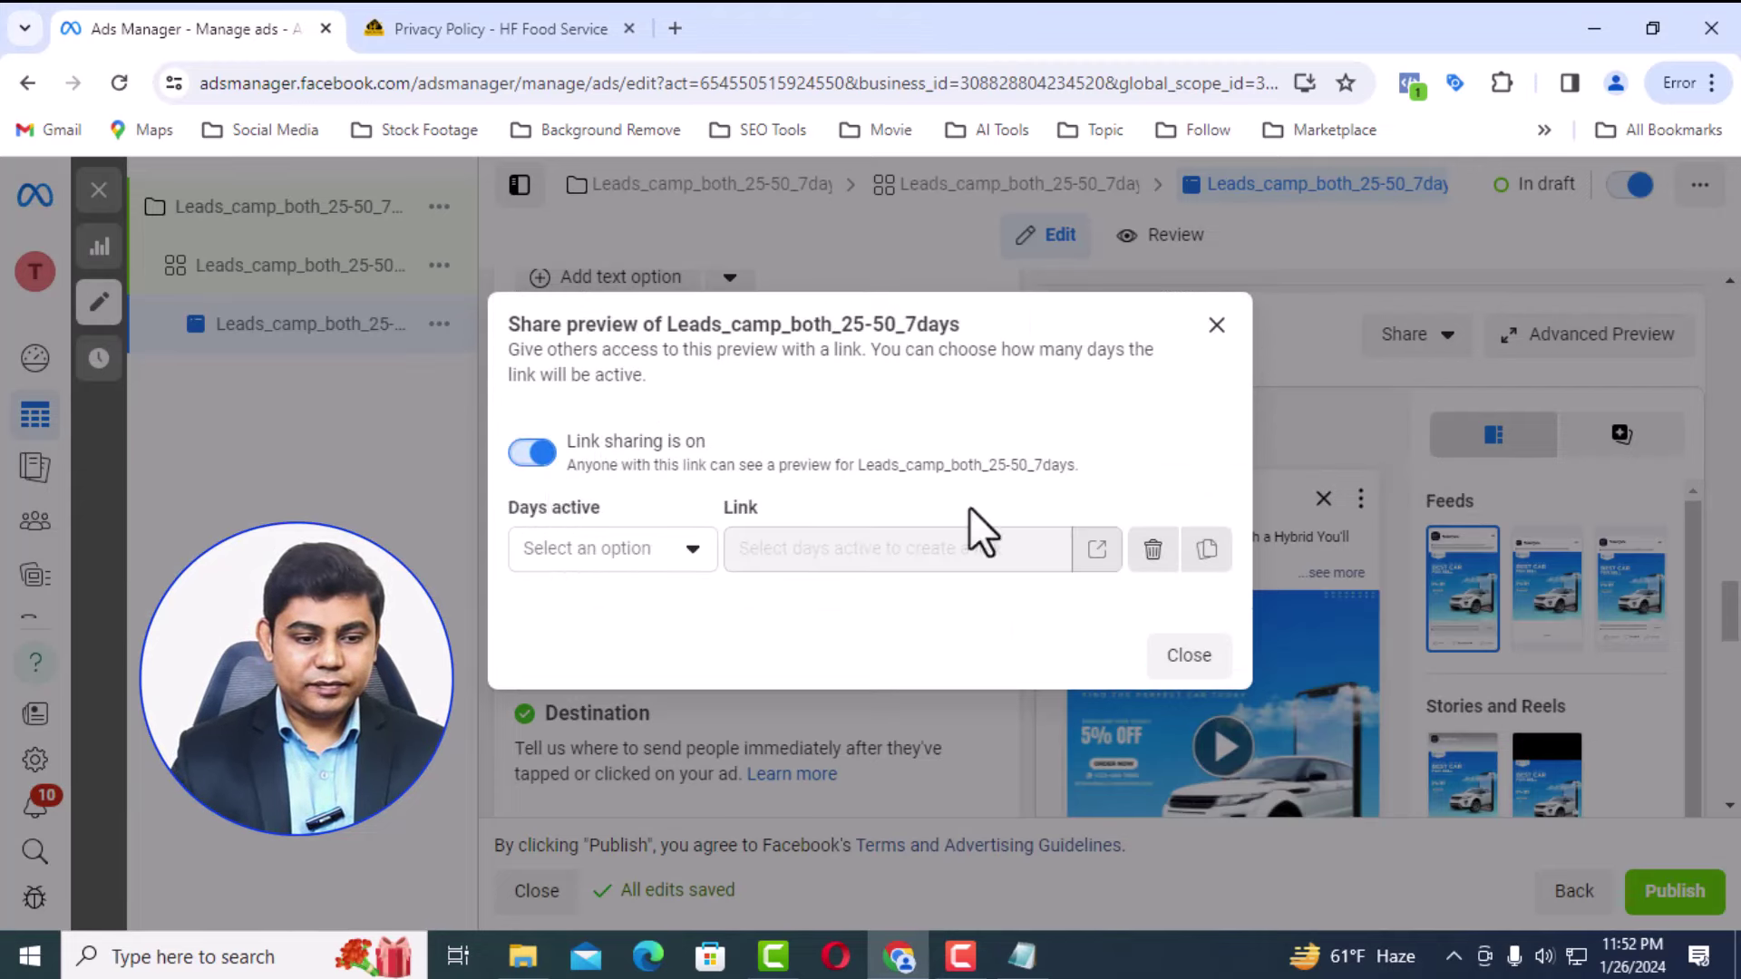
pyautogui.click(667, 558)
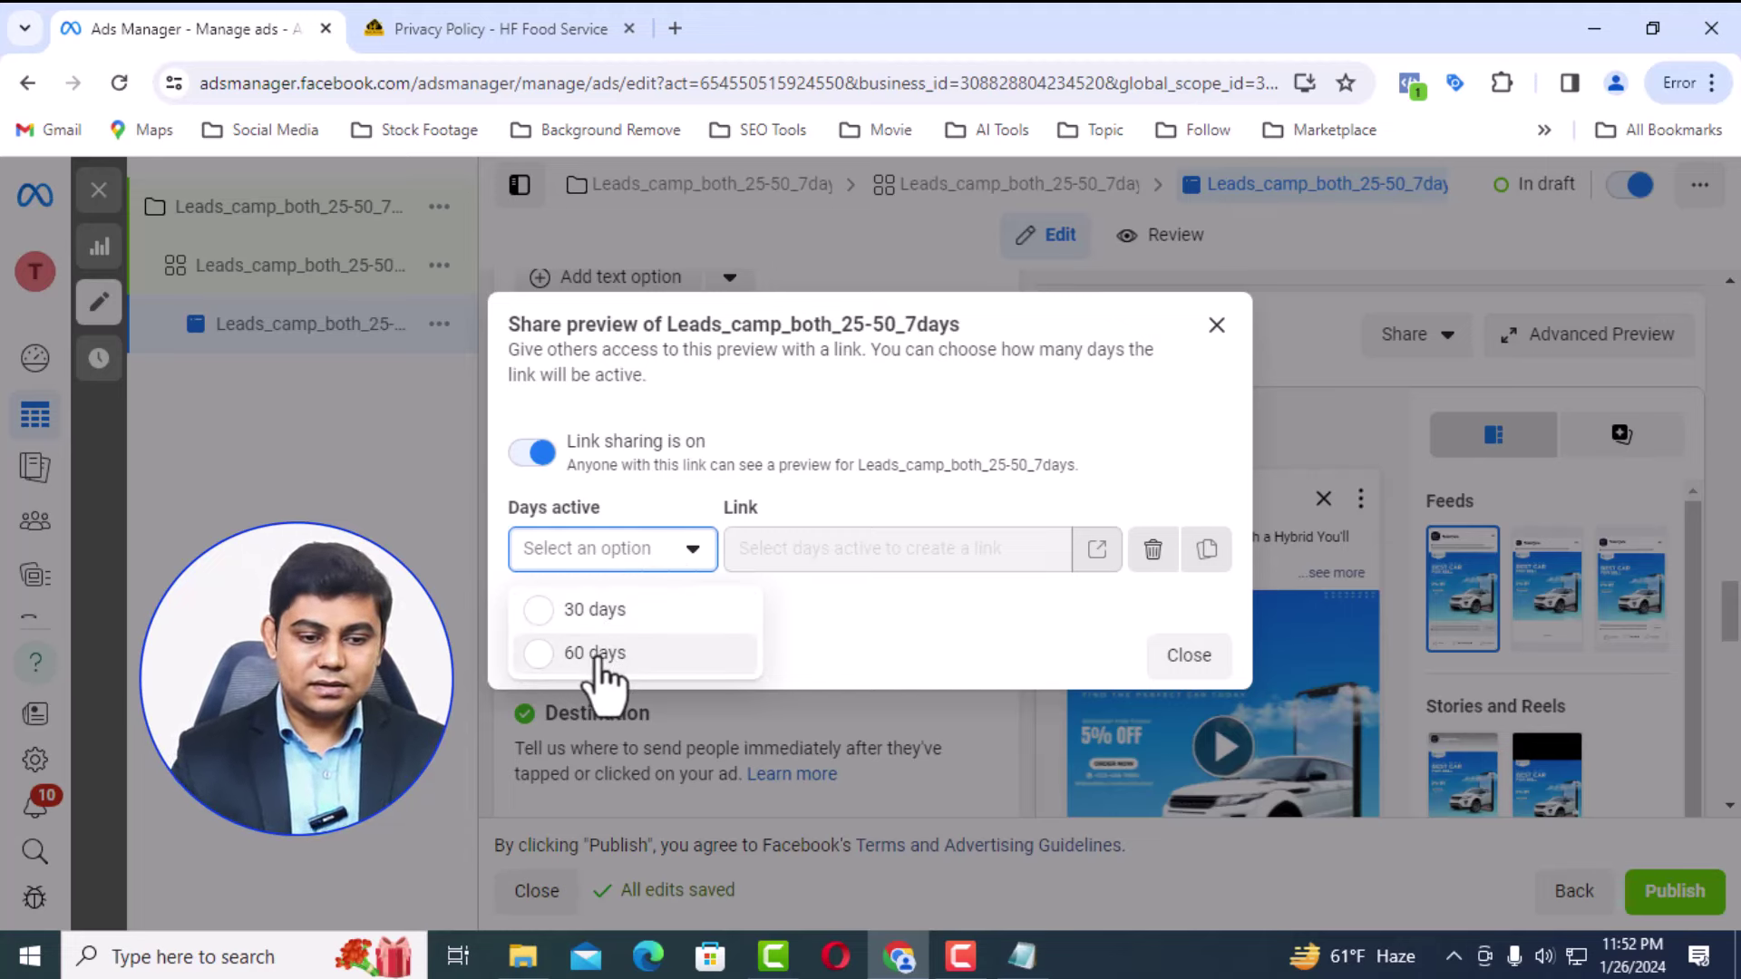
pyautogui.click(599, 609)
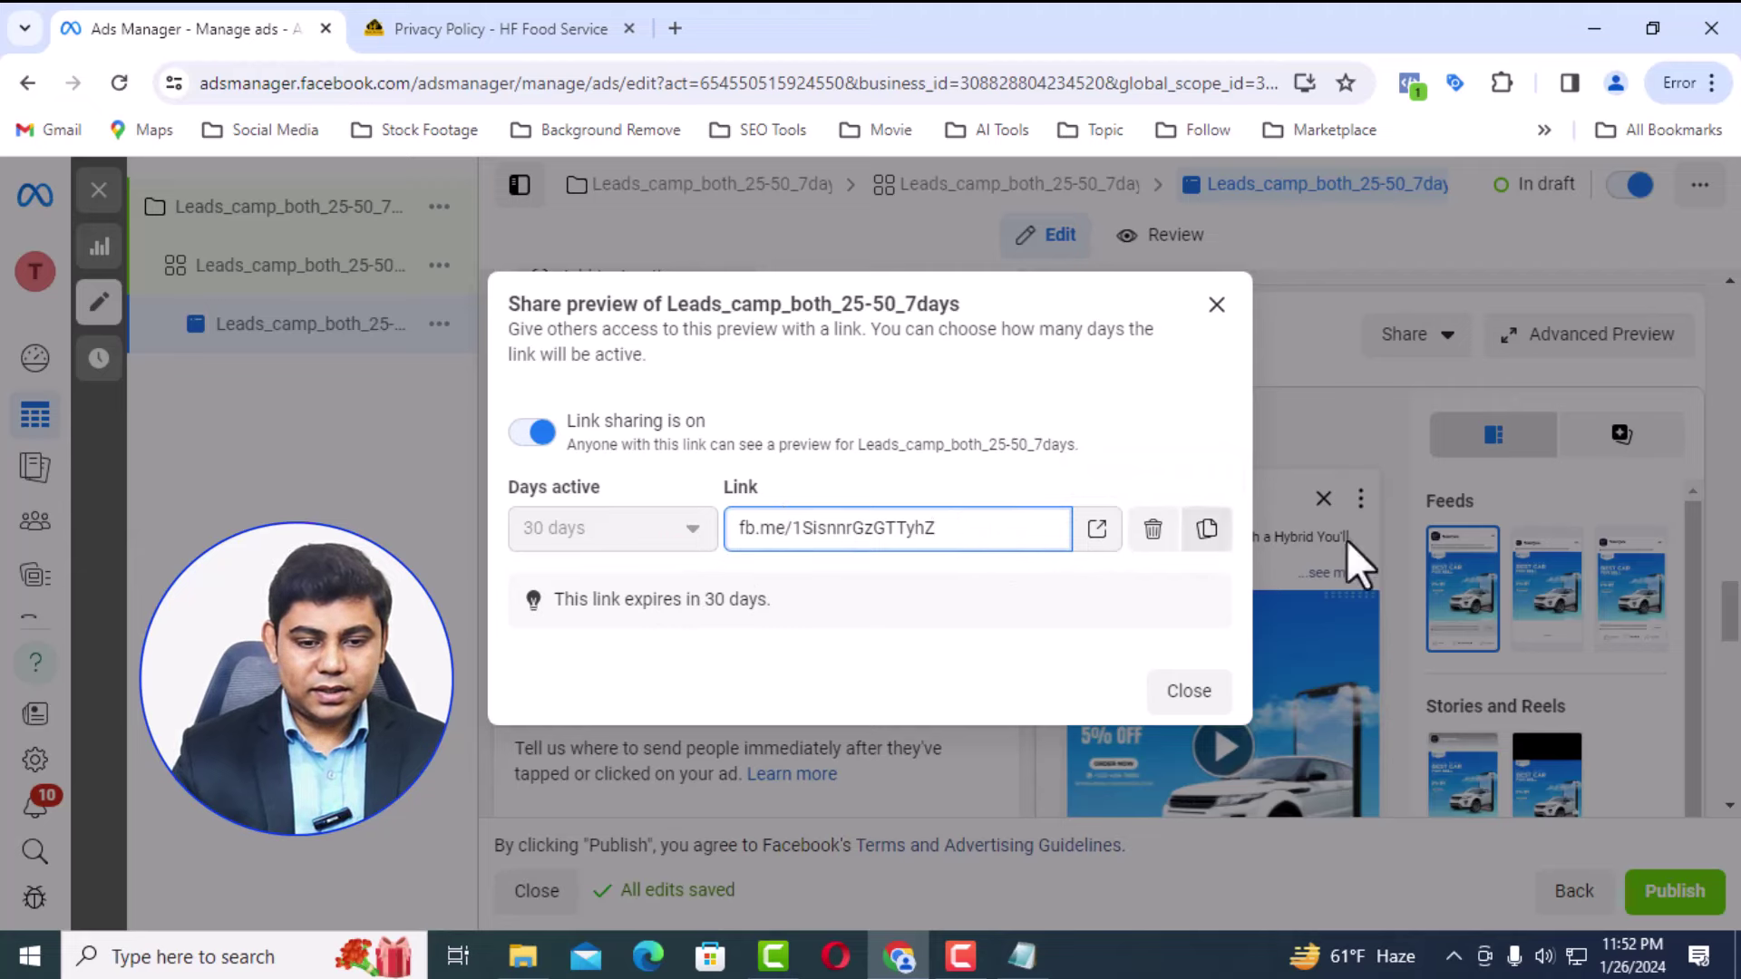
pyautogui.click(1206, 531)
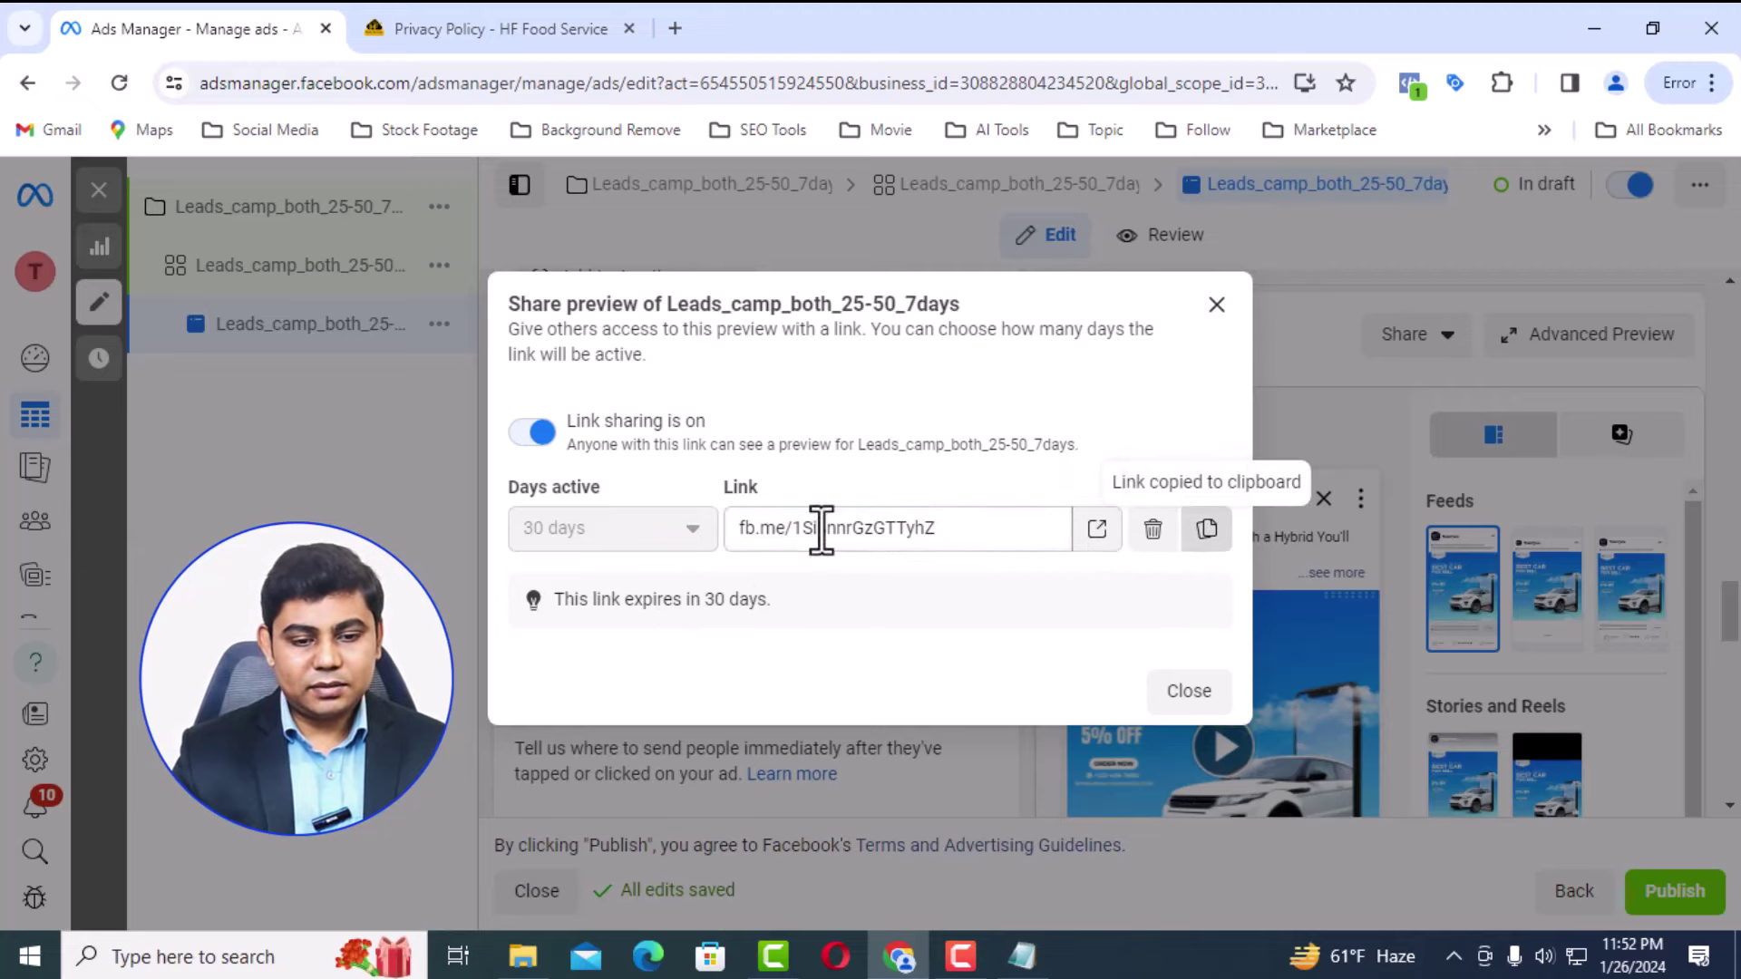
# Open the shared preview link, look over the ad in its Facebook placements, and close the preview and the sharing dialog
pyautogui.click(1098, 530)
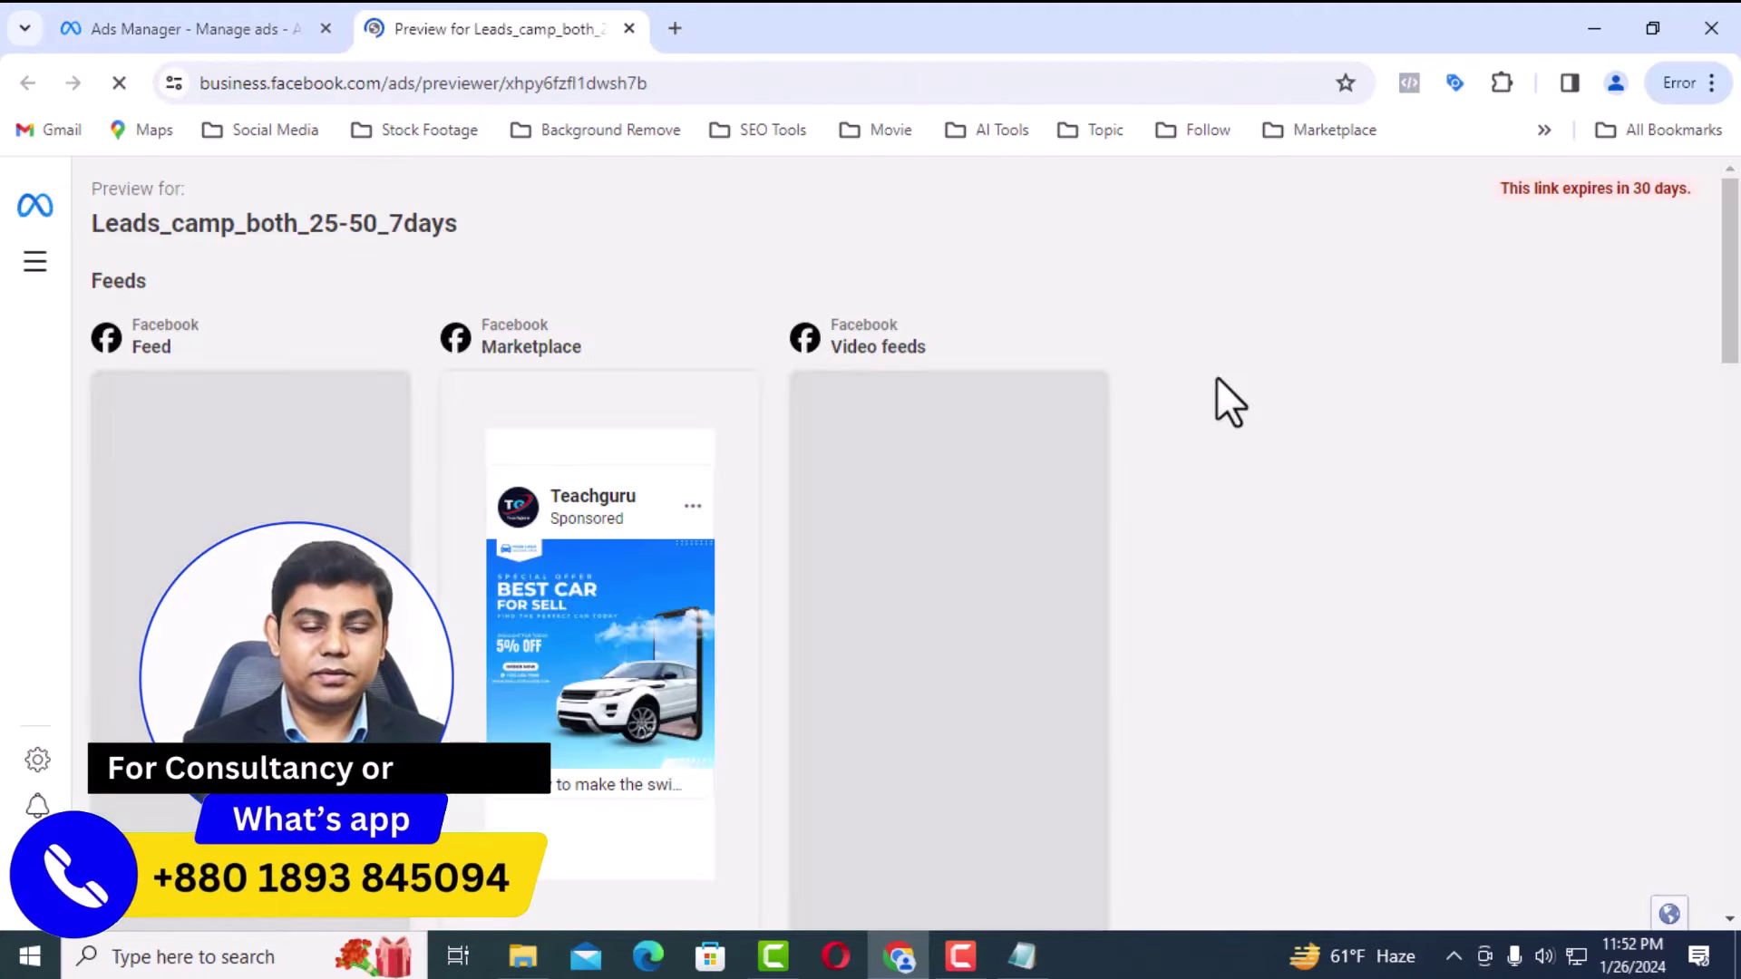
pyautogui.scroll(-15, 1216, 390)
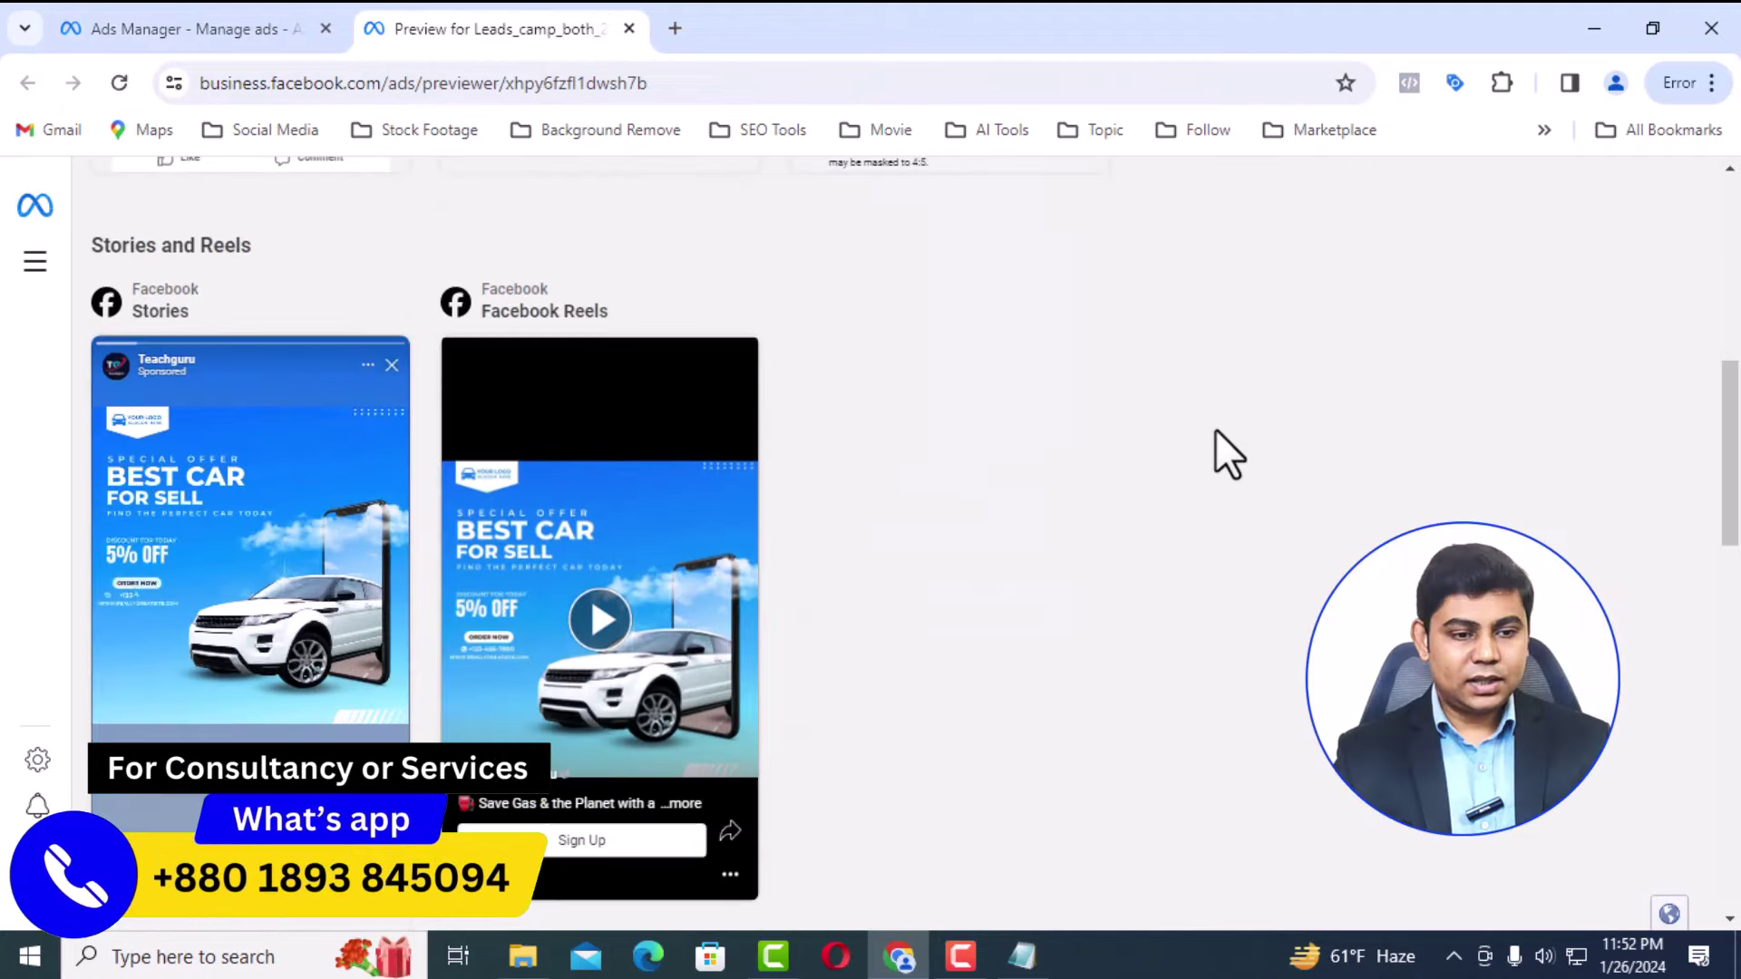
pyautogui.scroll(5, 1216, 430)
pyautogui.scroll(10, 1215, 430)
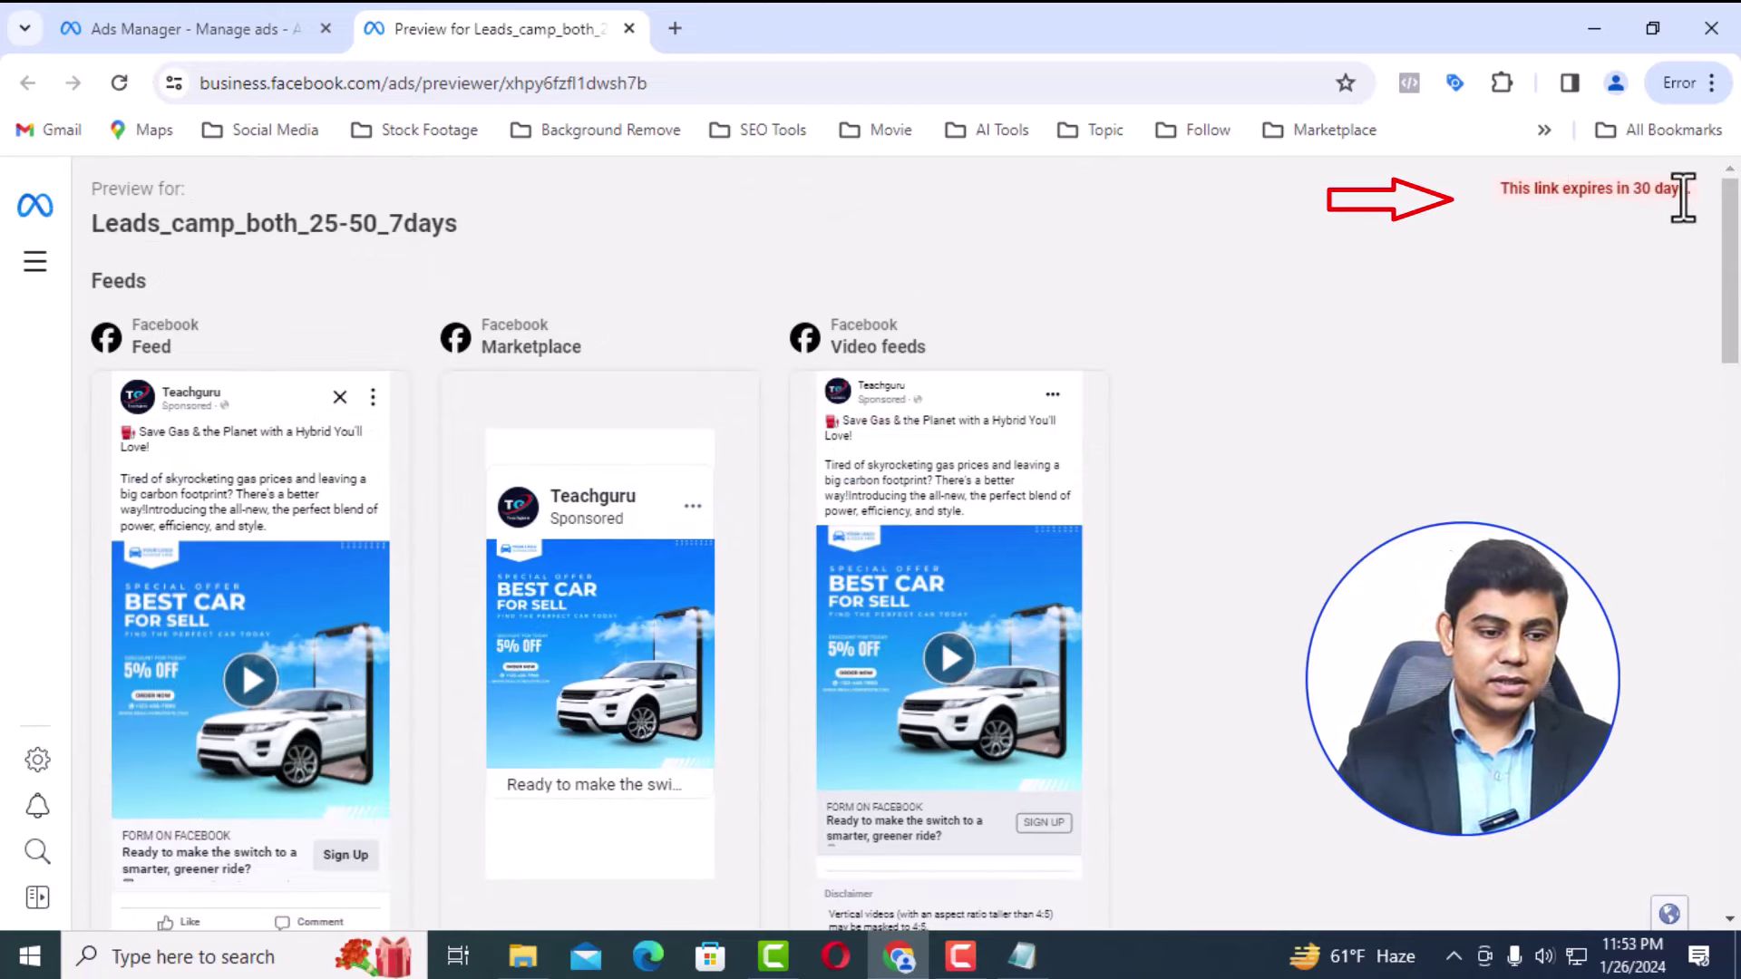
pyautogui.click(628, 29)
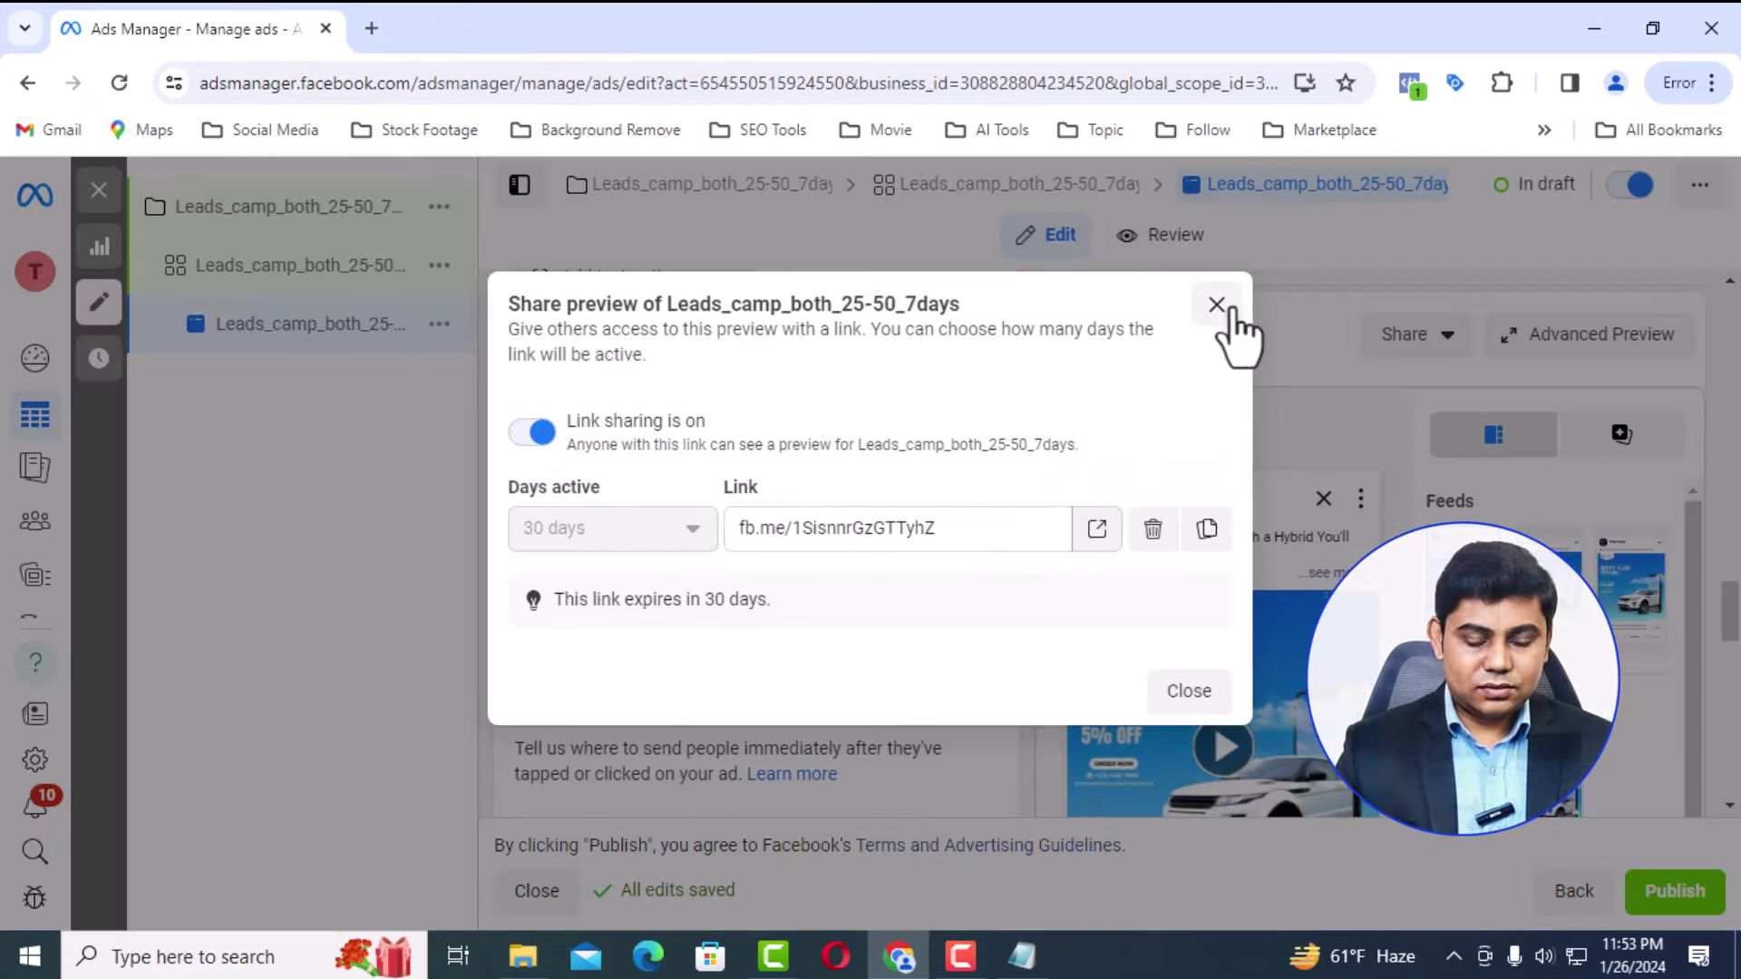
pyautogui.click(1186, 694)
pyautogui.scroll(-4, 1176, 588)
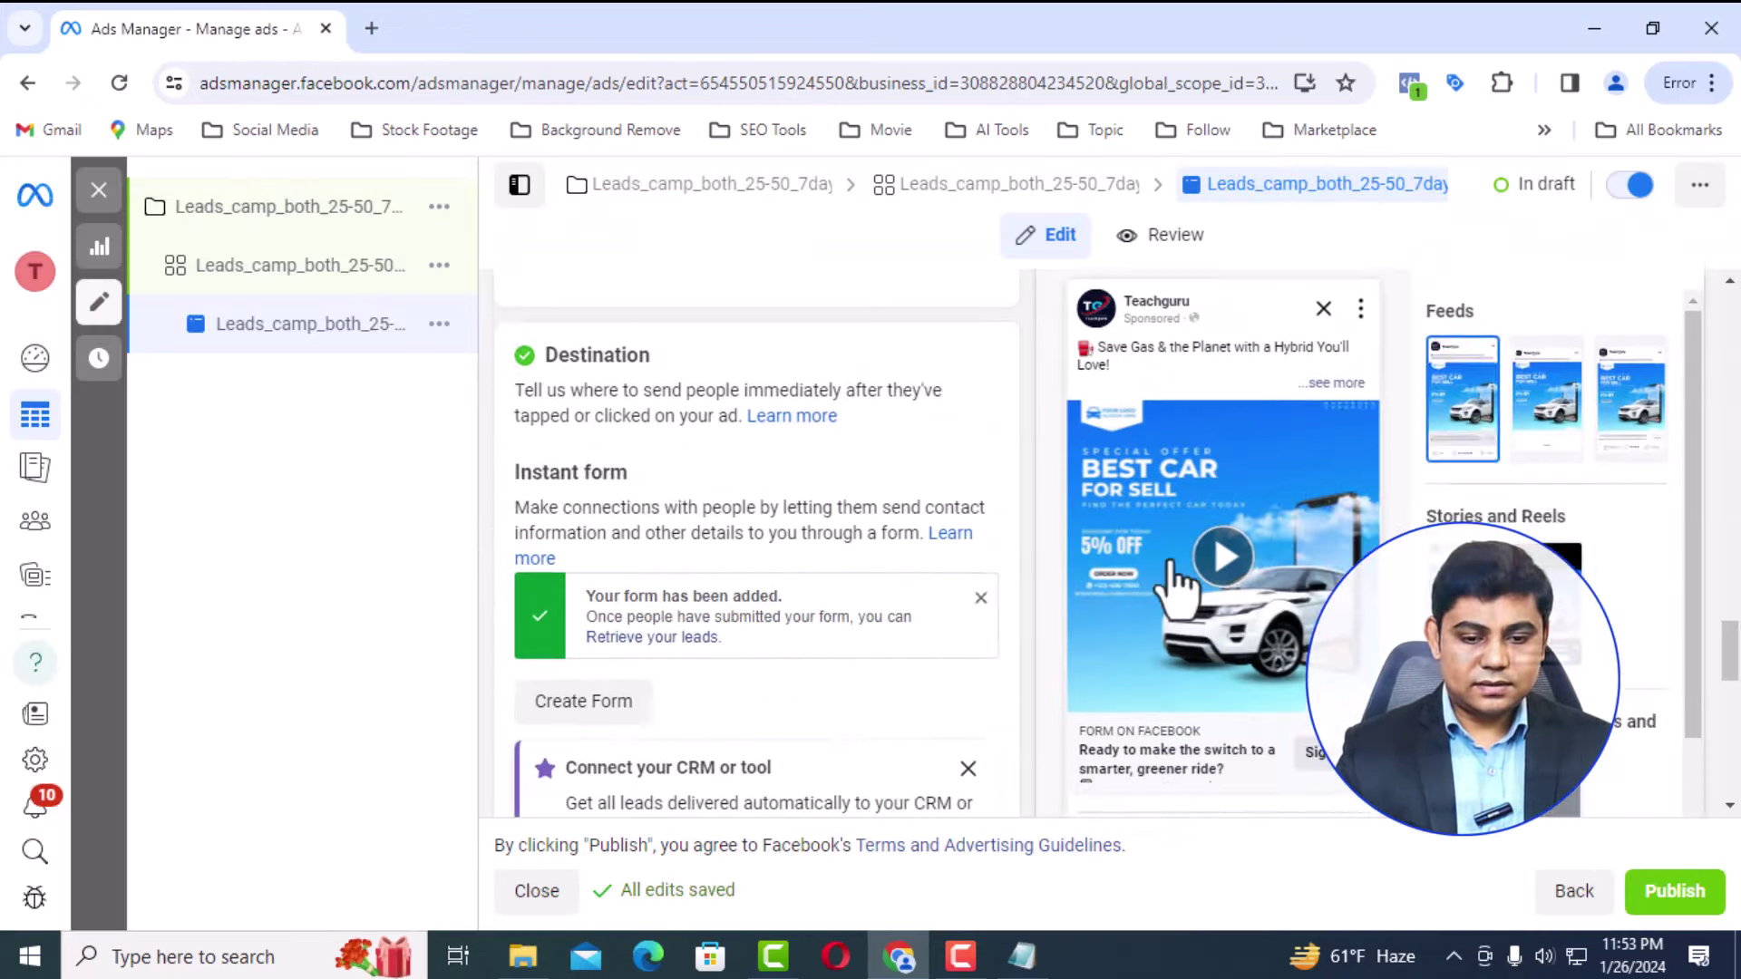
pyautogui.scroll(-3, 1161, 566)
pyautogui.scroll(10, 1140, 568)
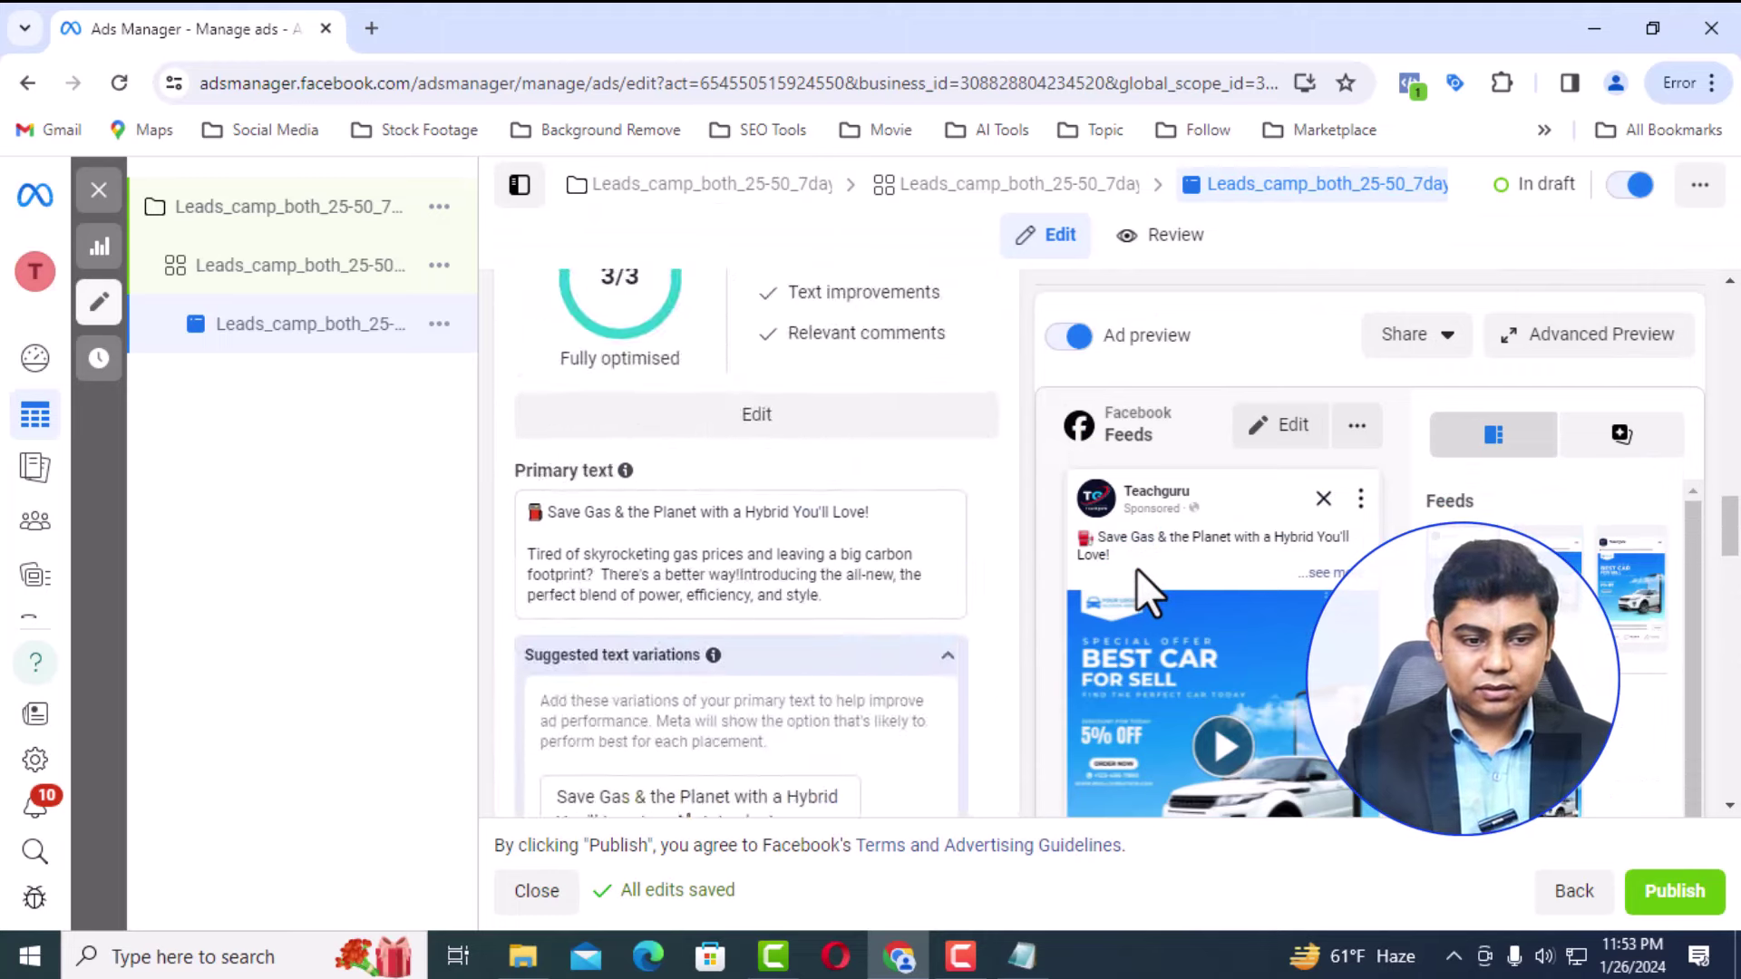
pyautogui.scroll(5, 1135, 568)
pyautogui.scroll(-4, 1137, 541)
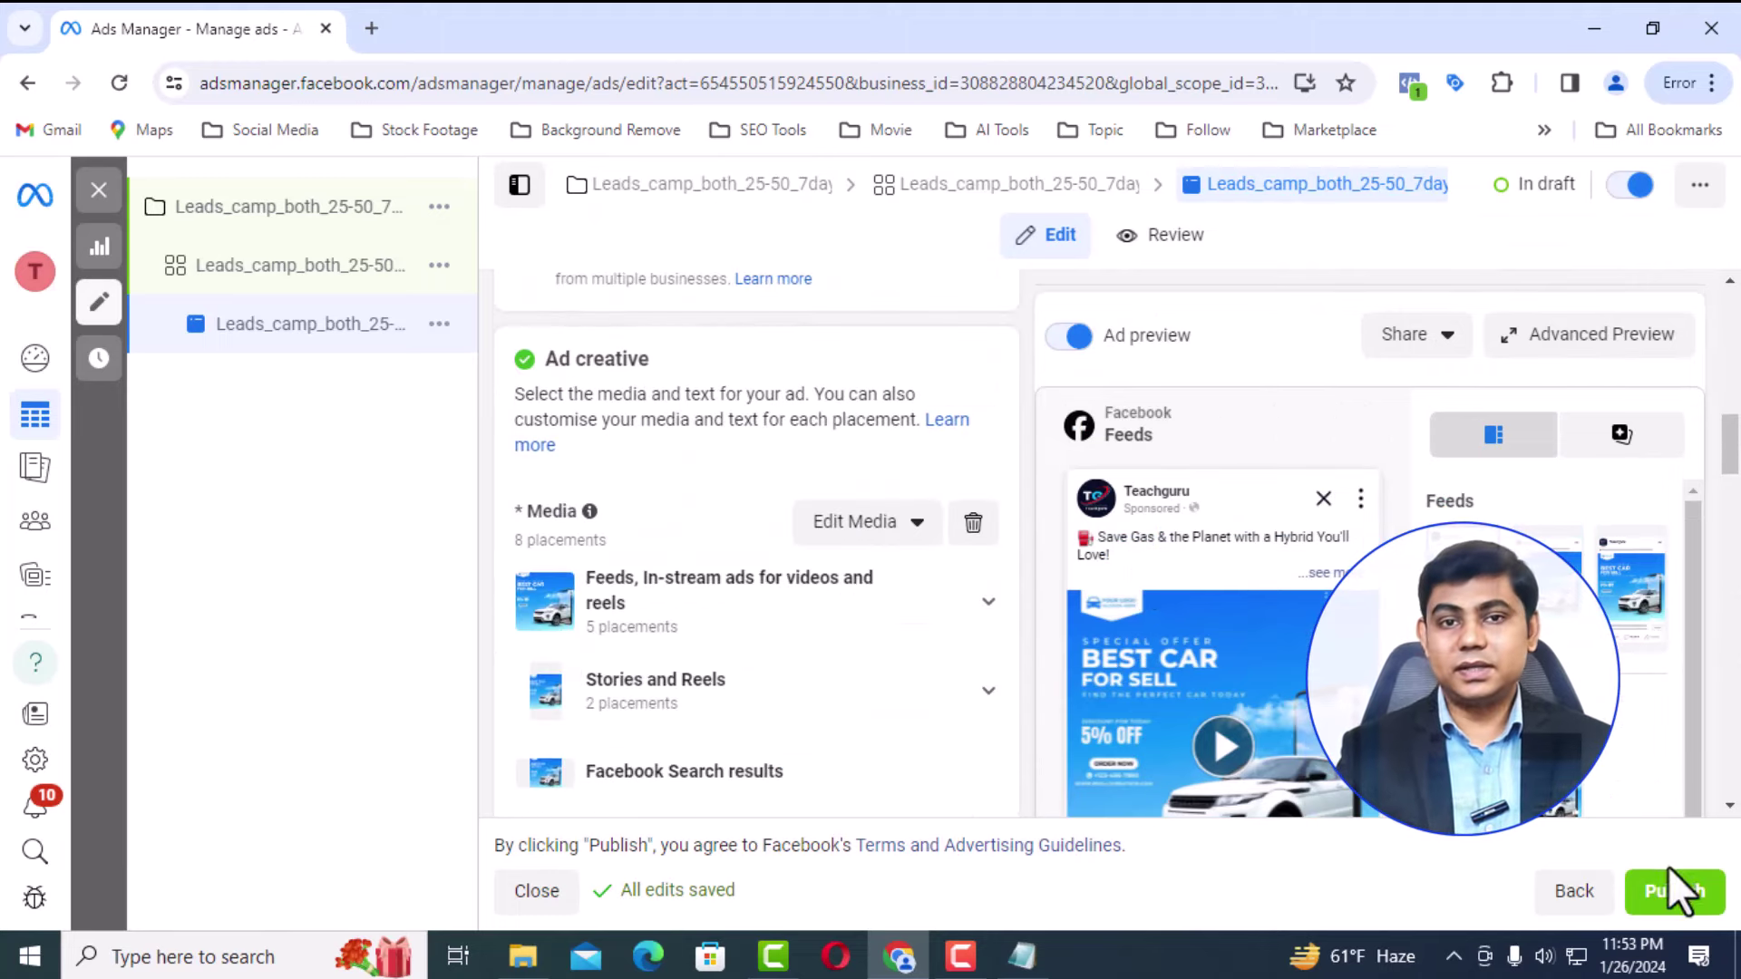